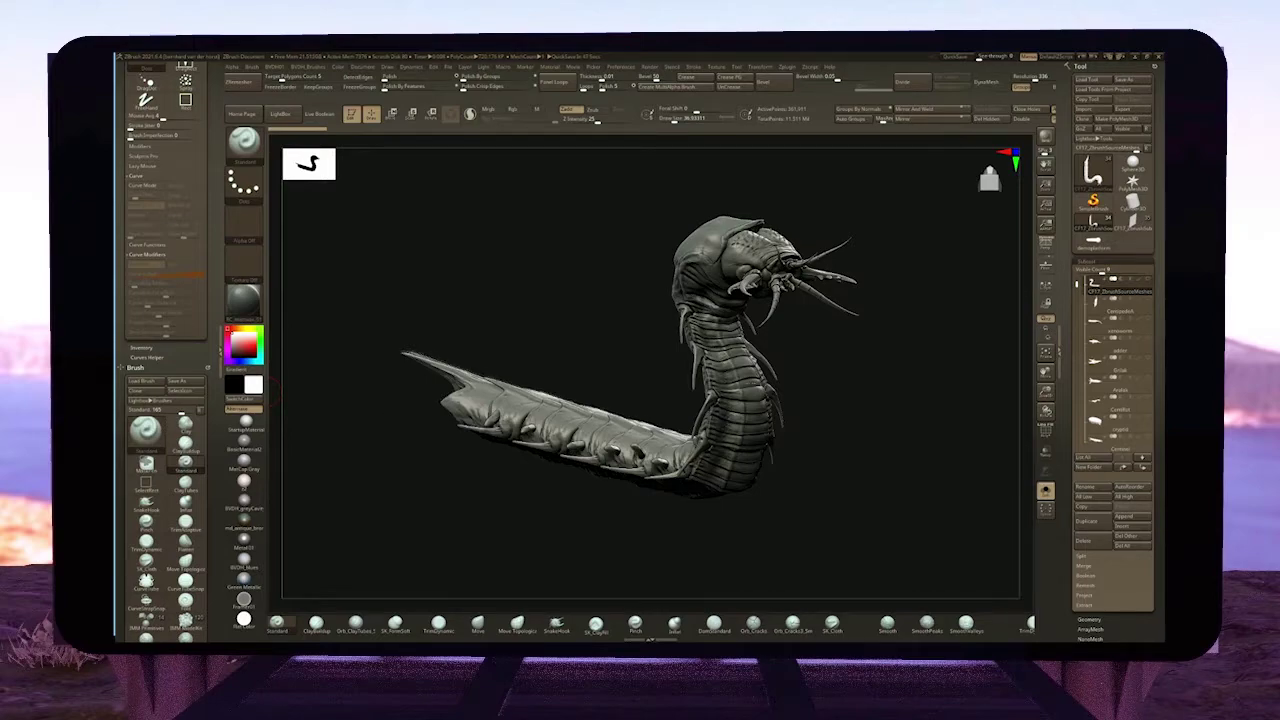
# Inspect the worm source mesh from several sides and turn on the polyframe display of its polygroups.
pyautogui.moveTo(900, 392); pyautogui.dragTo(686, 400)
pyautogui.moveTo(595, 410); pyautogui.dragTo(684, 416)
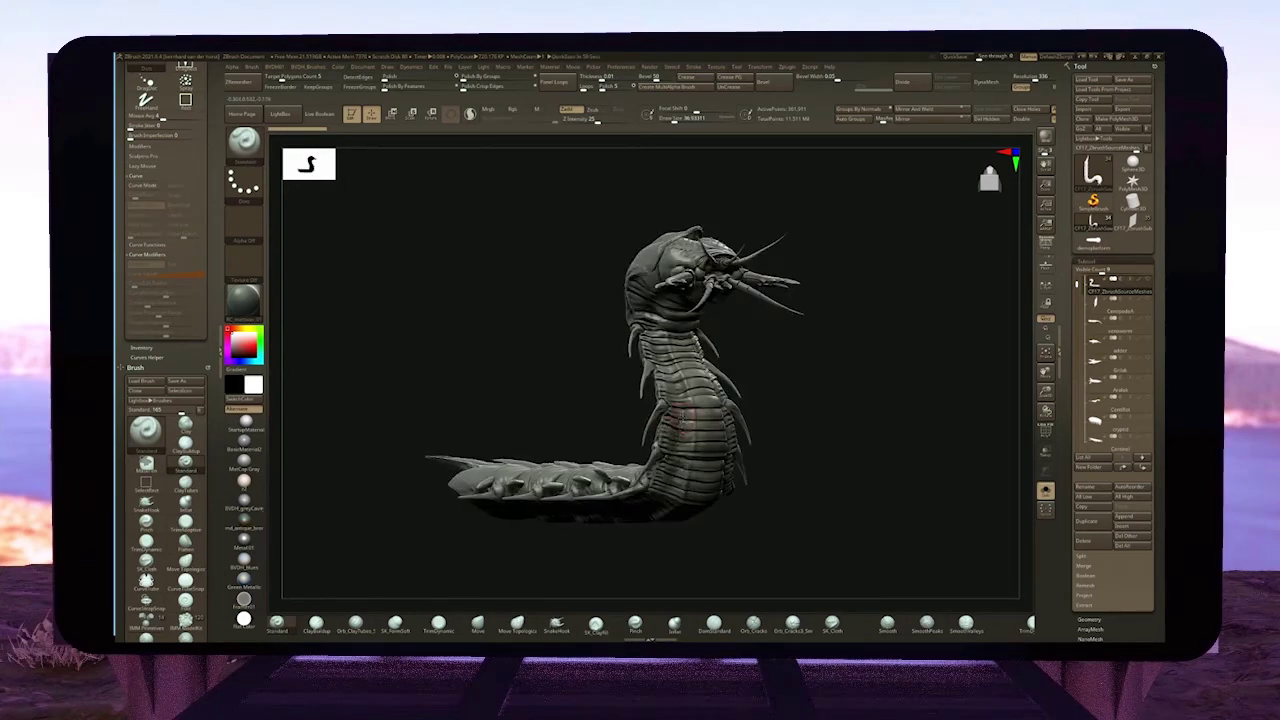
pyautogui.moveTo(562, 385)
pyautogui.mouseDown()
pyautogui.moveTo(580, 401)
pyautogui.moveTo(687, 400)
pyautogui.moveTo(757, 368)
pyautogui.moveTo(774, 405)
pyautogui.moveTo(835, 392)
pyautogui.moveTo(684, 440)
pyautogui.moveTo(712, 369)
pyautogui.moveTo(701, 430)
pyautogui.mouseUp()
pyautogui.hotkey('shift', 'f')
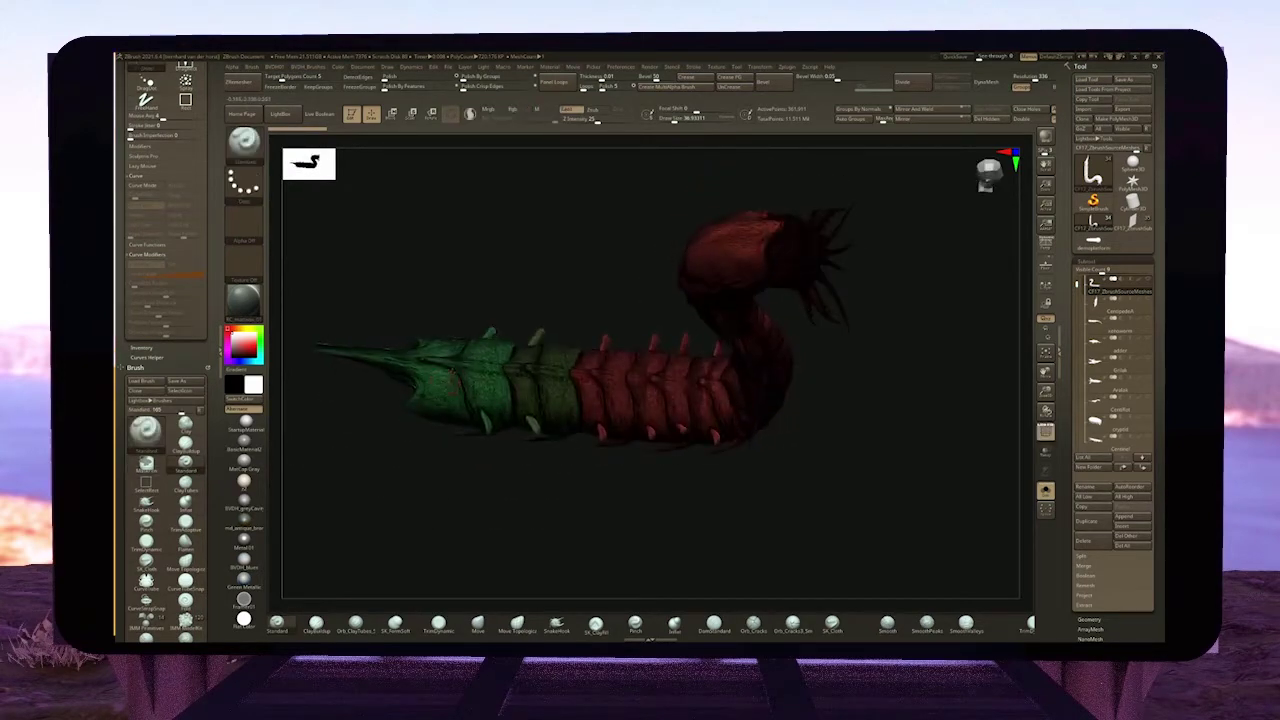
# Examine the worm's polygroups by hiding and isolating the tail sections, ending with the whole mesh shown.
pyautogui.keyDown('ctrl'); pyautogui.keyDown('shift'); pyautogui.click(461, 381); pyautogui.keyUp('shift'); pyautogui.keyUp('ctrl')
pyautogui.keyDown('ctrl'); pyautogui.keyDown('shift'); pyautogui.click(461, 376); pyautogui.keyUp('shift'); pyautogui.keyUp('ctrl')
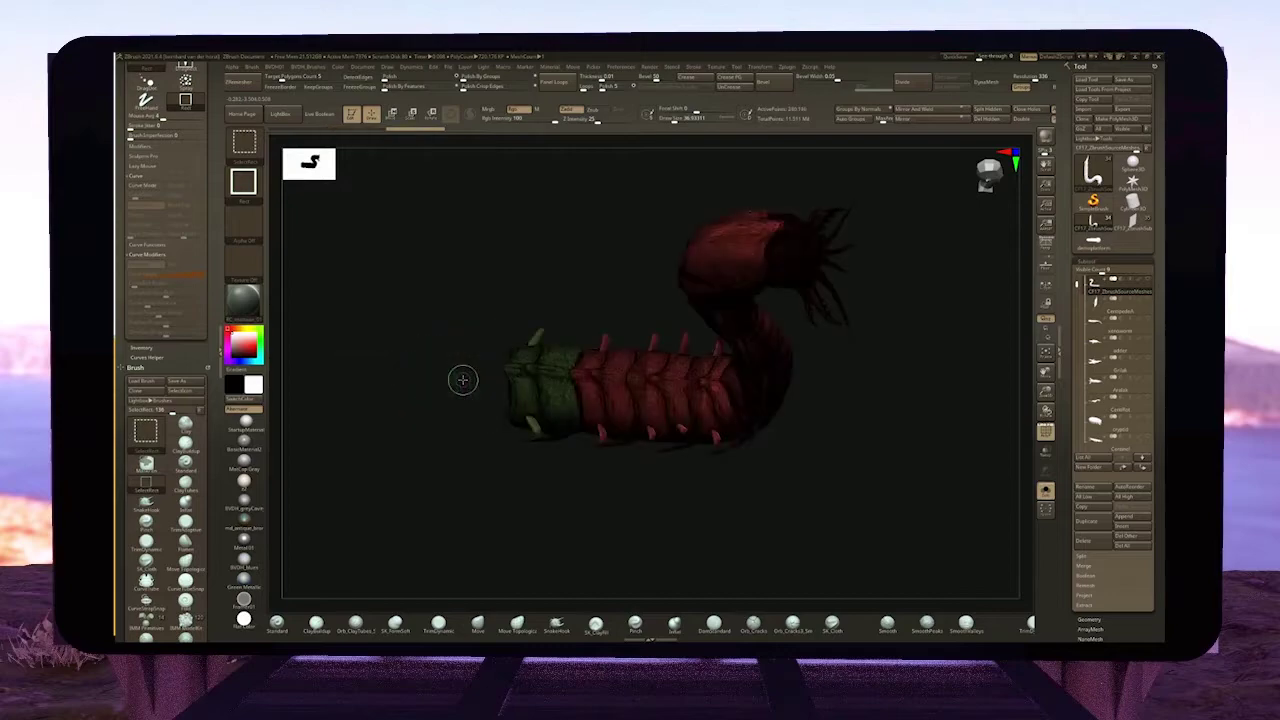
pyautogui.keyDown('ctrl'); pyautogui.keyDown('shift'); pyautogui.click(537, 382); pyautogui.keyUp('shift'); pyautogui.keyUp('ctrl')
pyautogui.keyDown('ctrl'); pyautogui.keyDown('shift'); pyautogui.click(755, 438); pyautogui.keyUp('shift'); pyautogui.keyUp('ctrl')
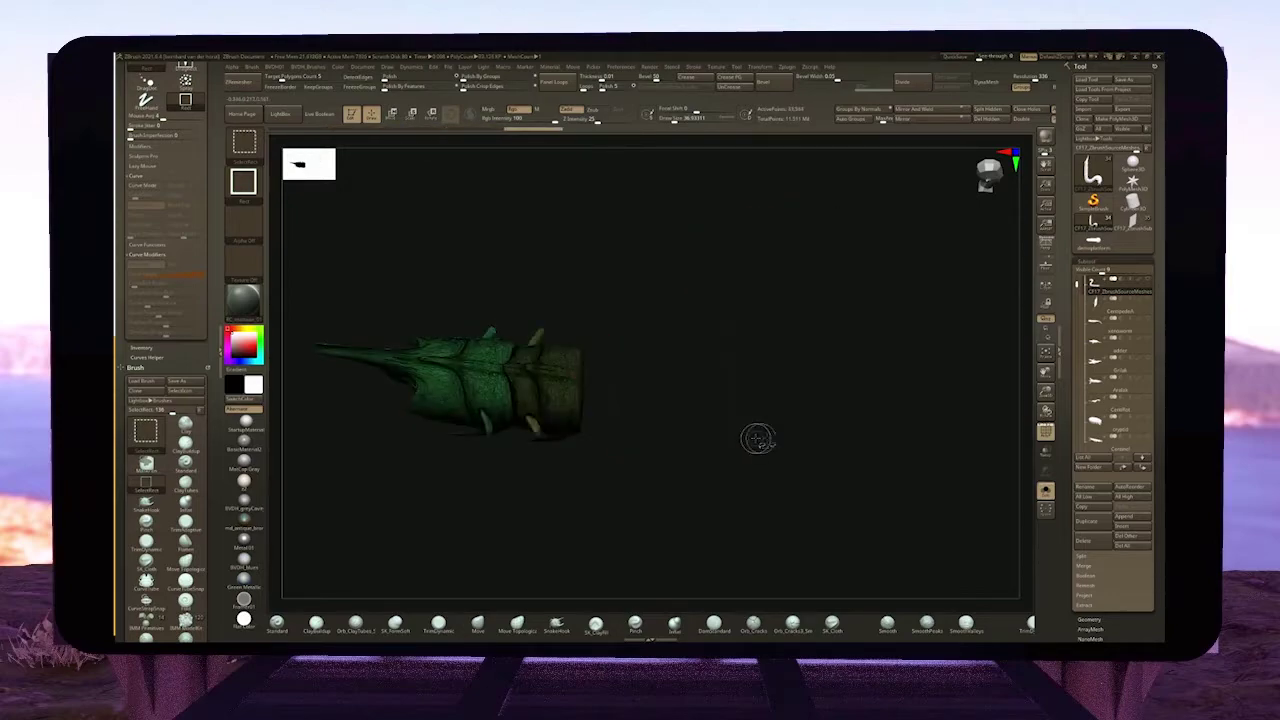
pyautogui.keyDown('ctrl'); pyautogui.keyDown('shift'); pyautogui.click(757, 438); pyautogui.keyUp('shift'); pyautogui.keyUp('ctrl')
pyautogui.moveTo(791, 442); pyautogui.dragTo(694, 348)
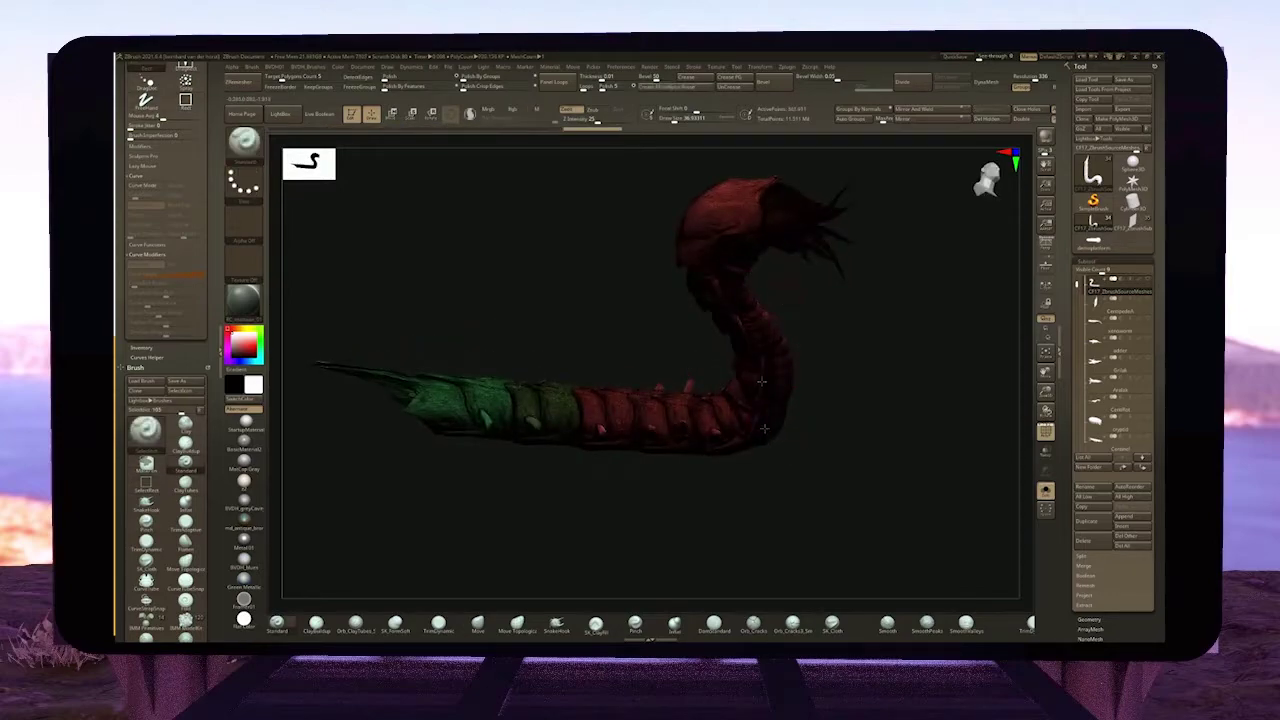
pyautogui.moveTo(745, 440); pyautogui.dragTo(723, 479)
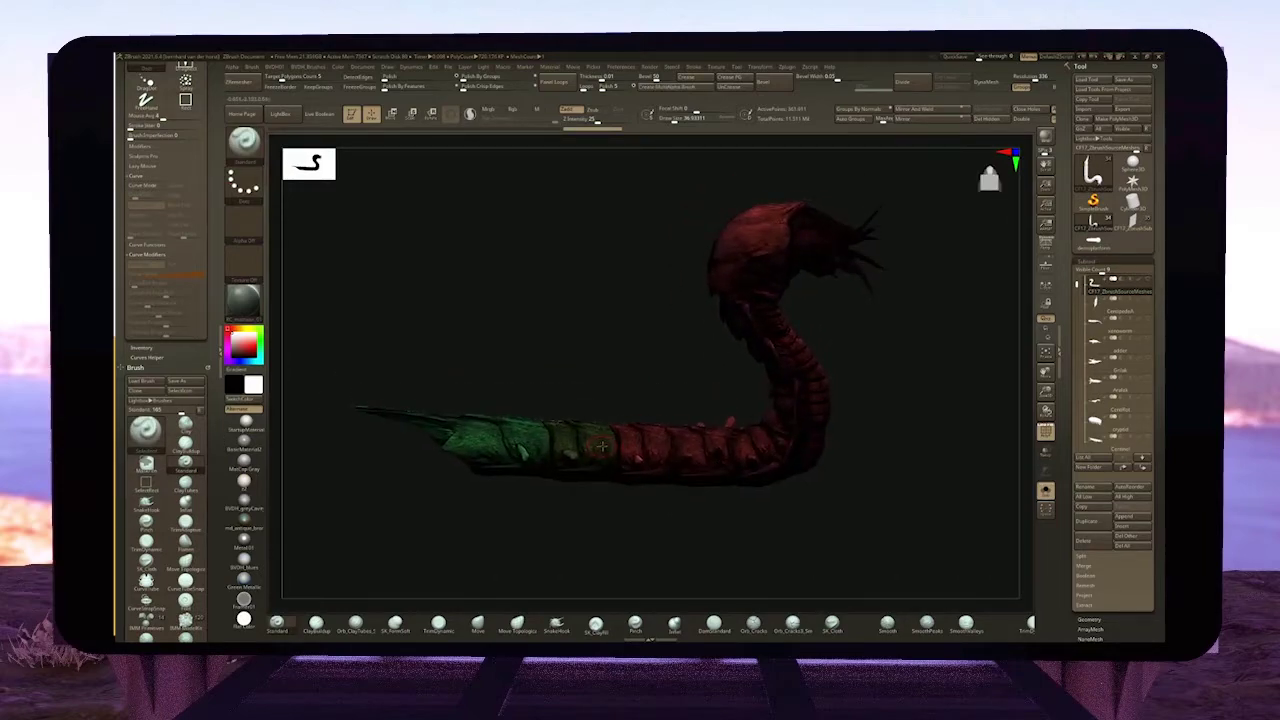
# Load the CP17 constant-width curve brush preset from the Product folder.
pyautogui.click(244, 141)
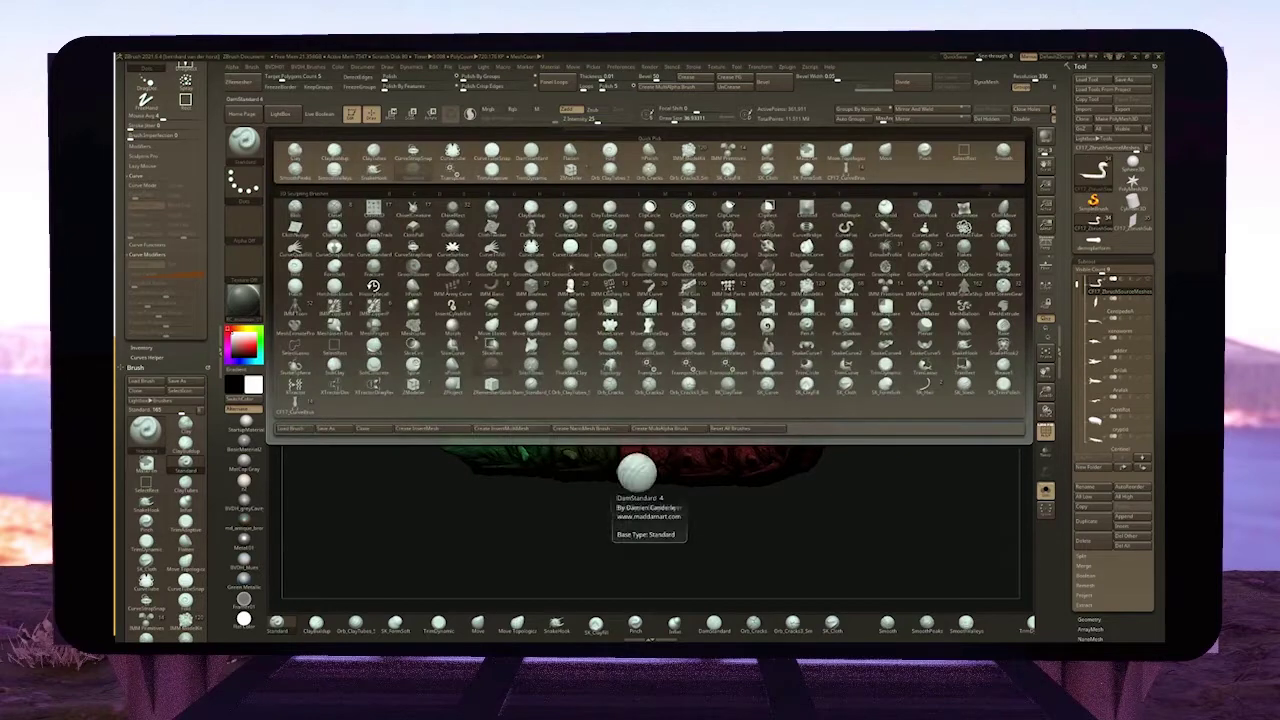
pyautogui.click(281, 430)
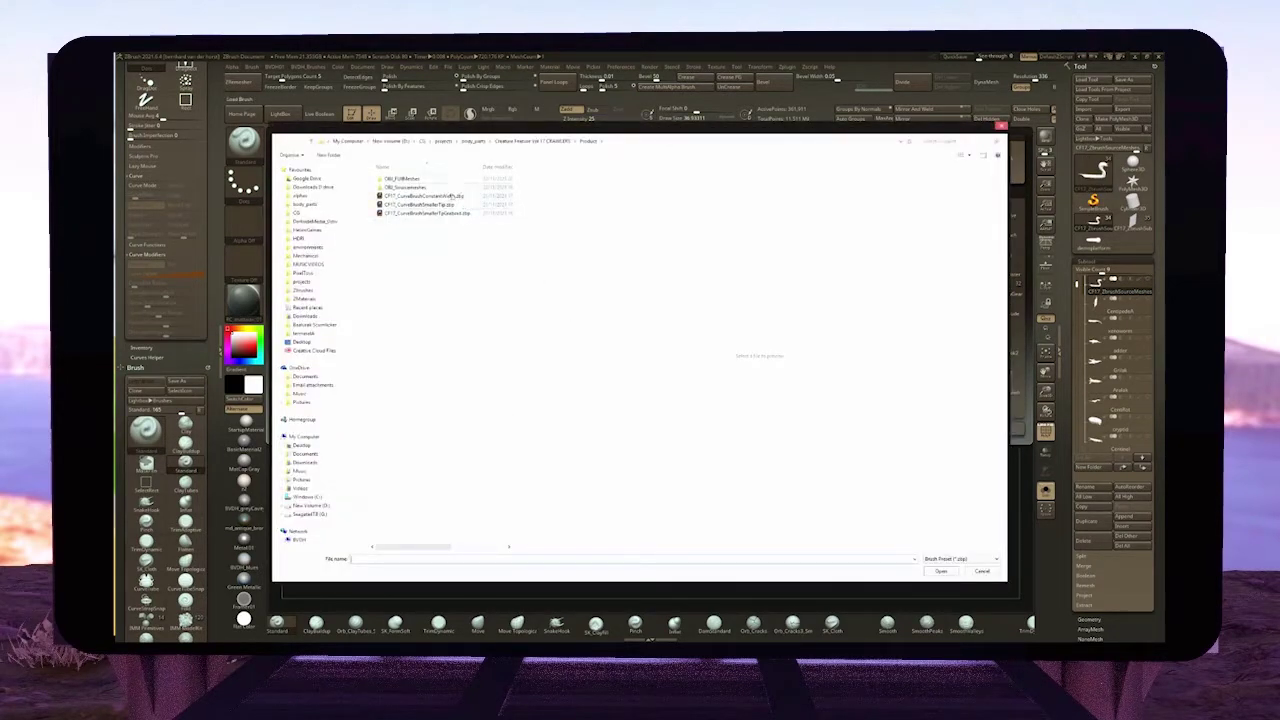
pyautogui.doubleClick(450, 197)
pyautogui.click(698, 407)
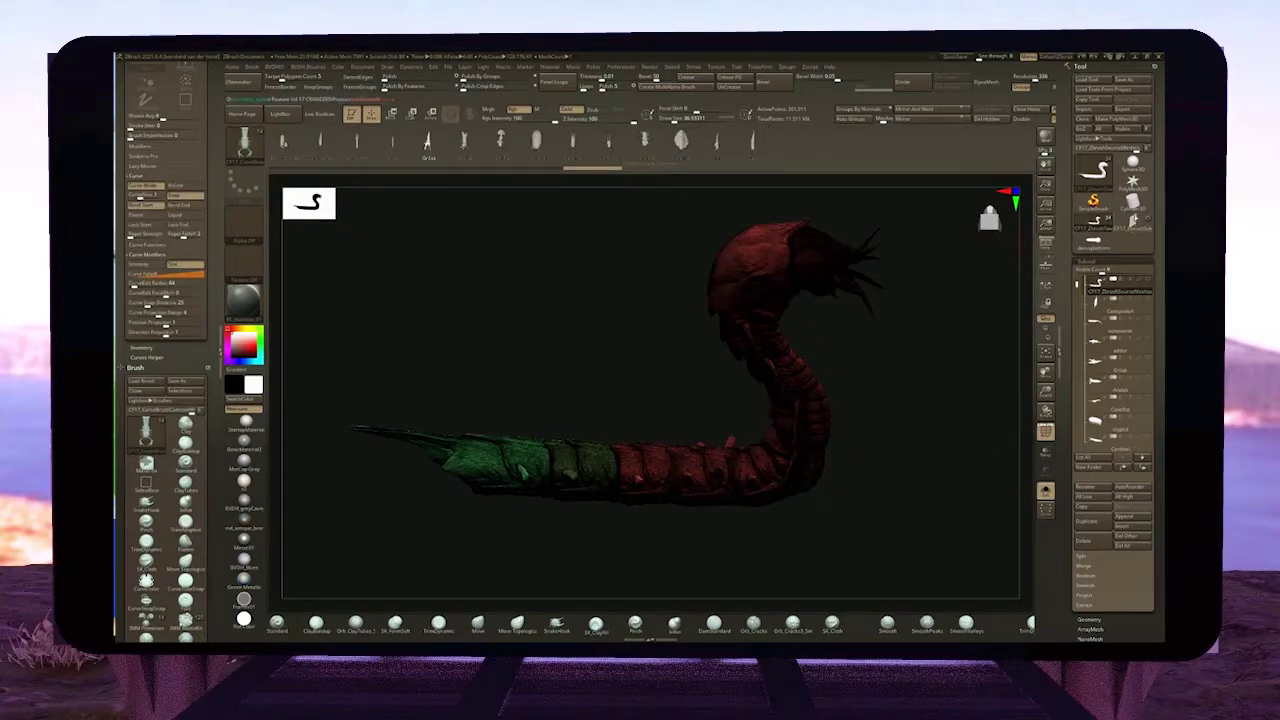
# Switch the active tool to the demoplatform mesh and turn off the polyframe display.
pyautogui.click(1093, 242)
pyautogui.keyDown('alt'); pyautogui.moveTo(644, 478); pyautogui.dragTo(488, 432); pyautogui.keyUp('alt')
pyautogui.hotkey('shift', 'f')
# Draw a trial worm across the platform with the loaded curve brush and undo it.
pyautogui.moveTo(480, 383)
pyautogui.mouseDown()
pyautogui.moveTo(540, 430)
pyautogui.moveTo(480, 400)
pyautogui.moveTo(550, 450)
pyautogui.moveTo(594, 348)
pyautogui.mouseUp()
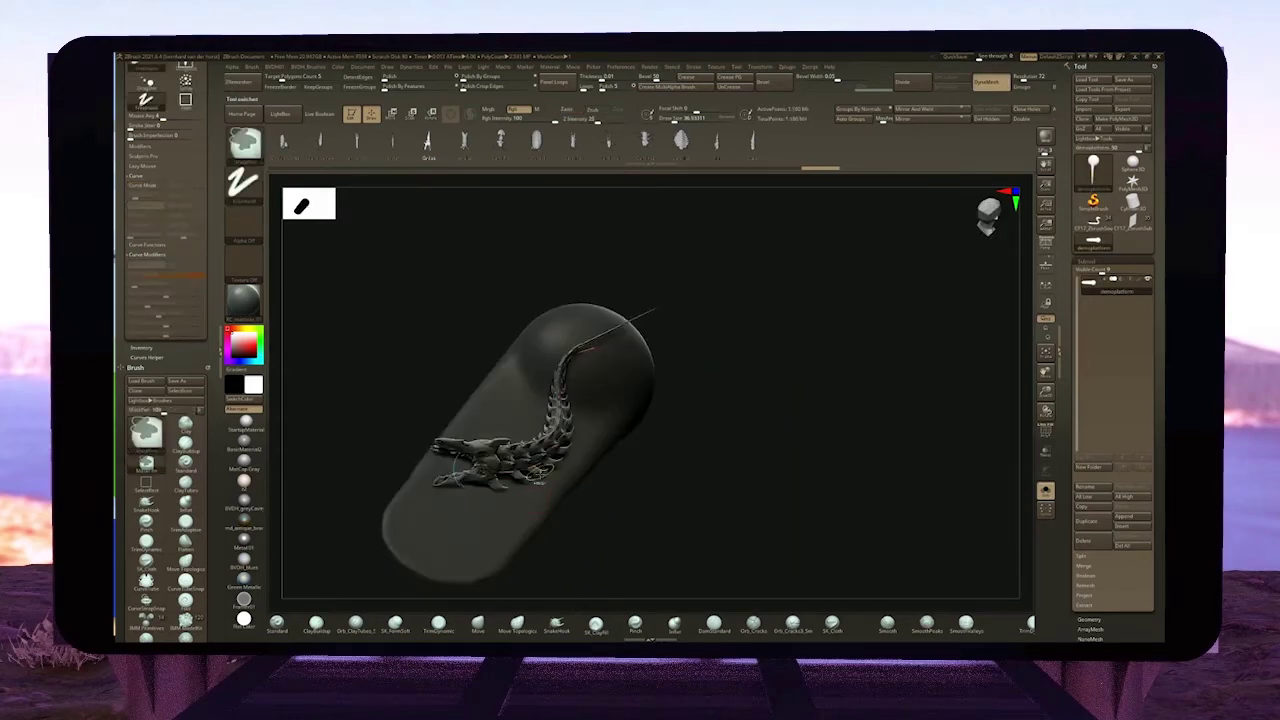
pyautogui.keyDown('ctrl'); pyautogui.moveTo(692, 425); pyautogui.dragTo(698, 487, button='right'); pyautogui.keyUp('ctrl')
pyautogui.hotkey('ctrl', 'z')
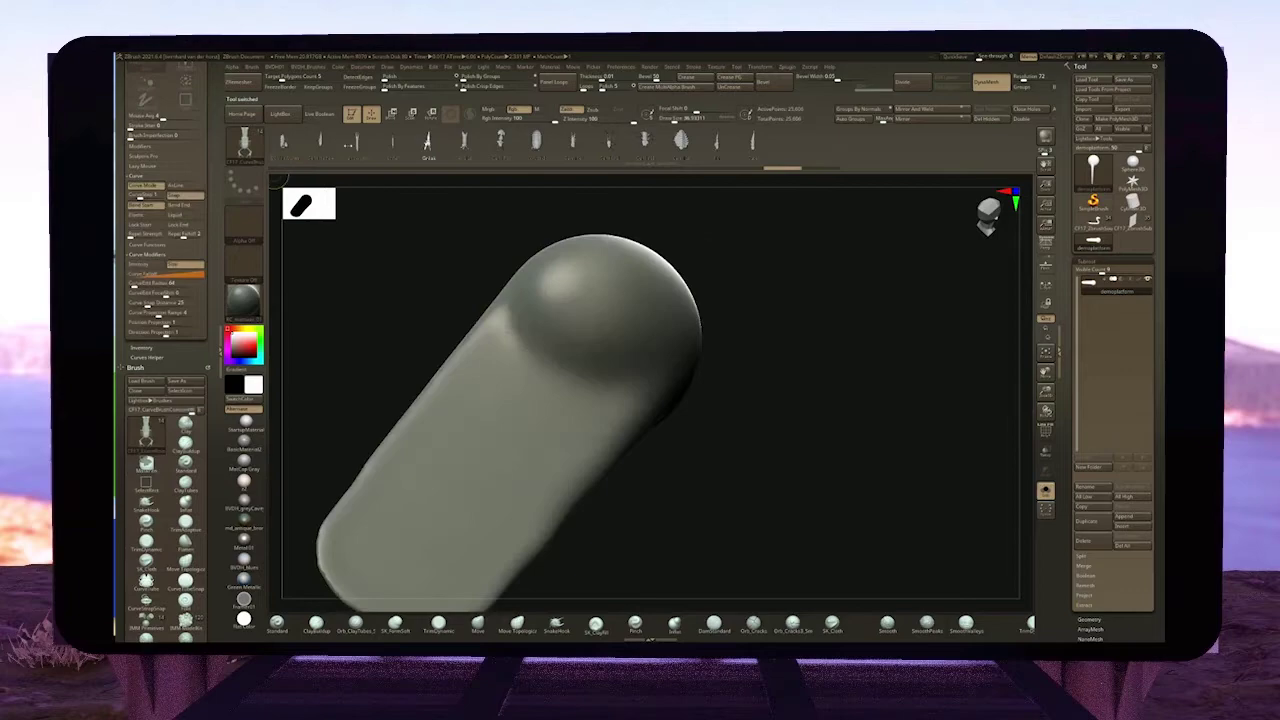
# Draw a trial worm from the sphere down the platform's handle using the first brush mesh, check it from the side, and undo it.
pyautogui.moveTo(291, 146); pyautogui.dragTo(503, 146)
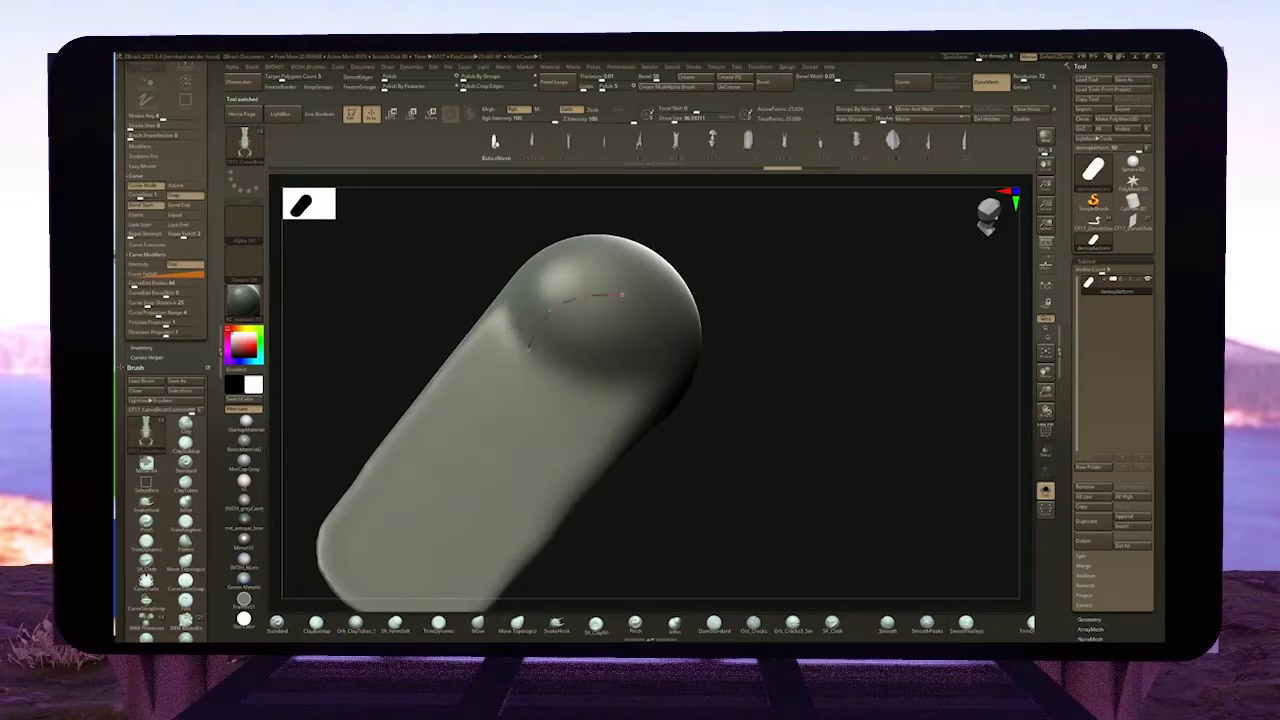
pyautogui.moveTo(470, 505)
pyautogui.mouseDown(button='right')
pyautogui.moveTo(512, 345)
pyautogui.moveTo(519, 398)
pyautogui.moveTo(638, 386)
pyautogui.moveTo(690, 362)
pyautogui.mouseUp(button='right')
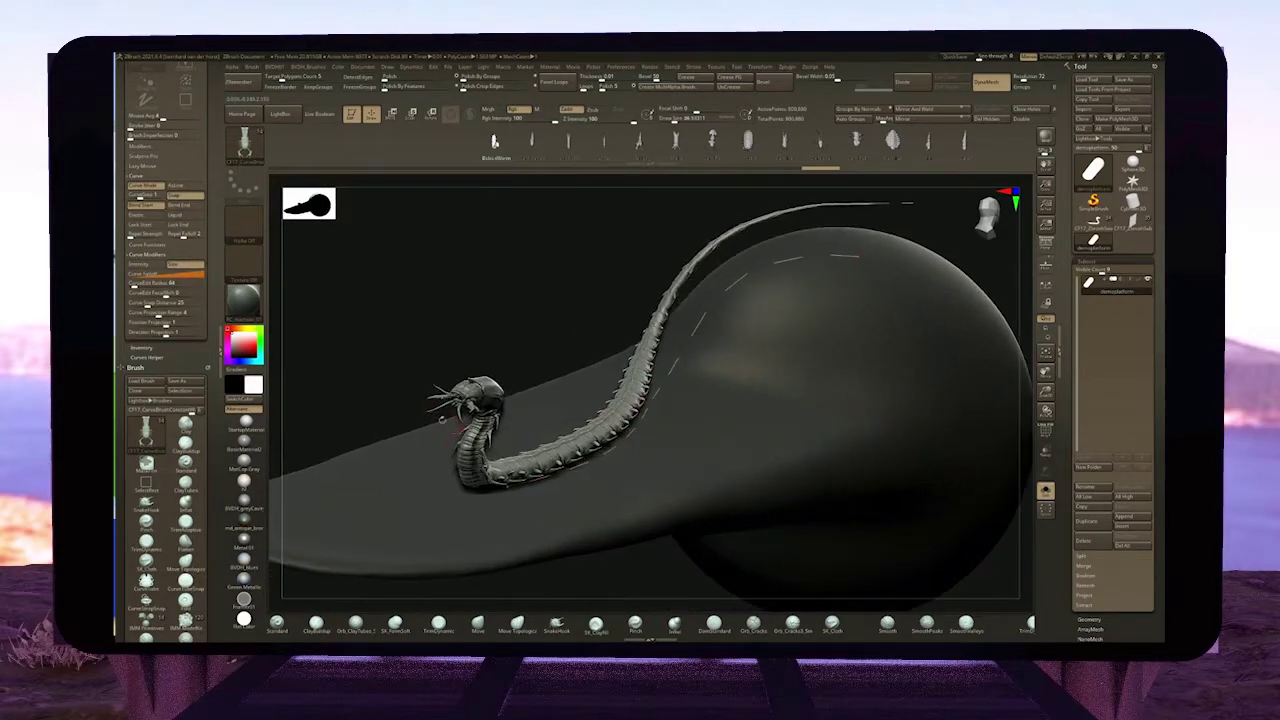
pyautogui.moveTo(713, 317)
pyautogui.mouseDown(button='right')
pyautogui.moveTo(761, 388)
pyautogui.moveTo(657, 394)
pyautogui.moveTo(634, 366)
pyautogui.moveTo(643, 411)
pyautogui.moveTo(610, 395)
pyautogui.moveTo(640, 385)
pyautogui.moveTo(545, 435)
pyautogui.moveTo(534, 415)
pyautogui.moveTo(555, 404)
pyautogui.moveTo(510, 430)
pyautogui.mouseUp(button='right')
pyautogui.hotkey('shift', 'f')
pyautogui.hotkey('shift', 'f')
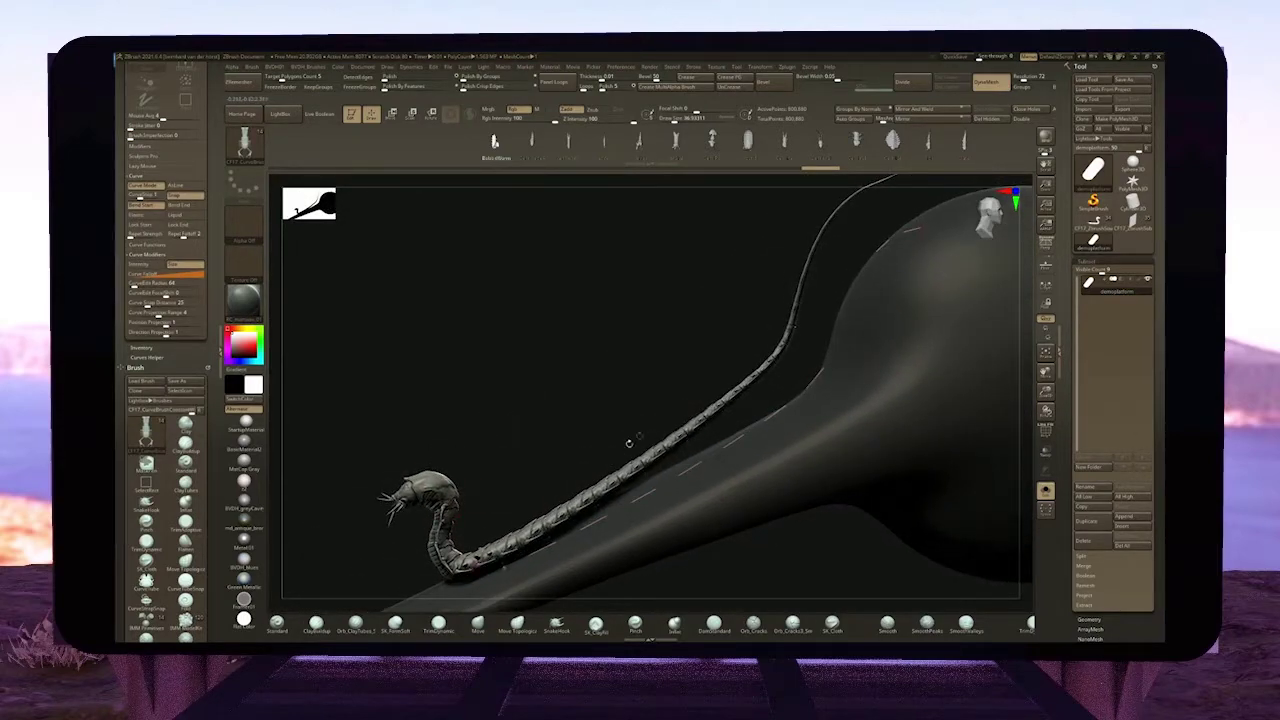
pyautogui.keyDown('alt'); pyautogui.moveTo(852, 189); pyautogui.dragTo(822, 229, button='right'); pyautogui.keyUp('alt')
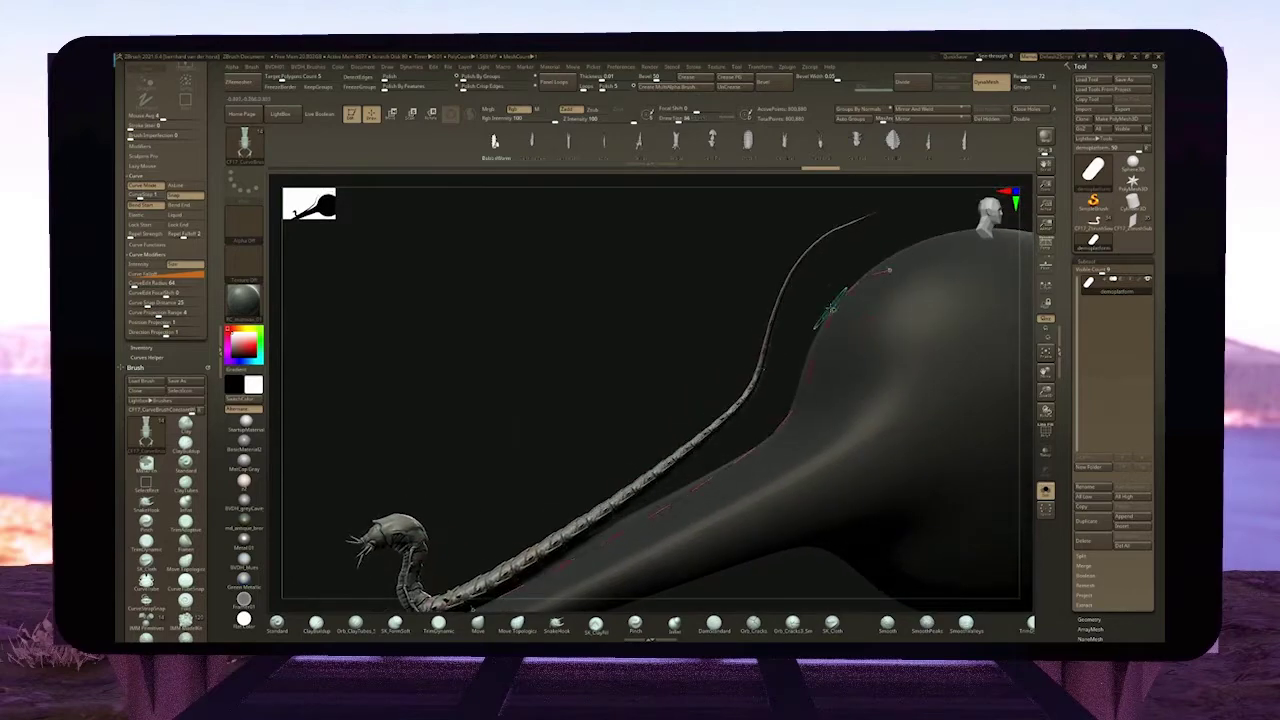
pyautogui.moveTo(771, 417); pyautogui.dragTo(764, 371, button='right')
pyautogui.hotkey('ctrl', 'z')
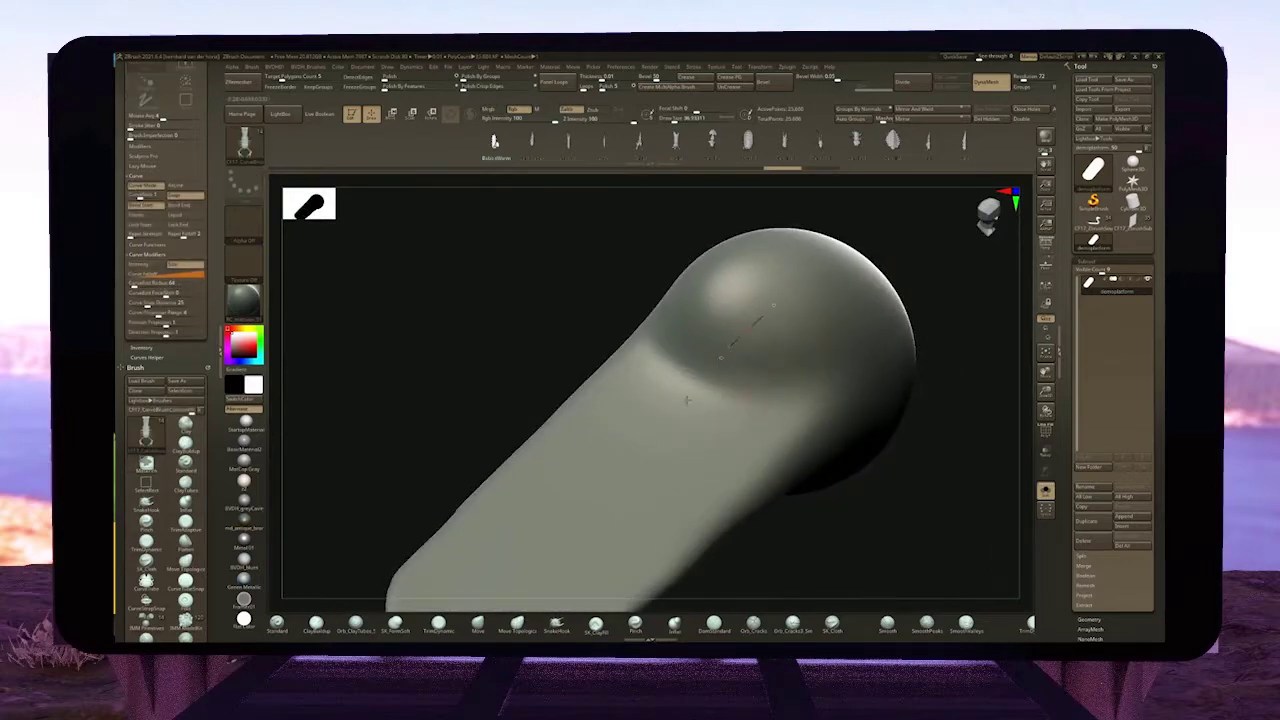
# Draw a straight worm from the sphere down the handle and rebuild it with the curve Size modifier off.
pyautogui.moveTo(773, 306); pyautogui.dragTo(776, 305)
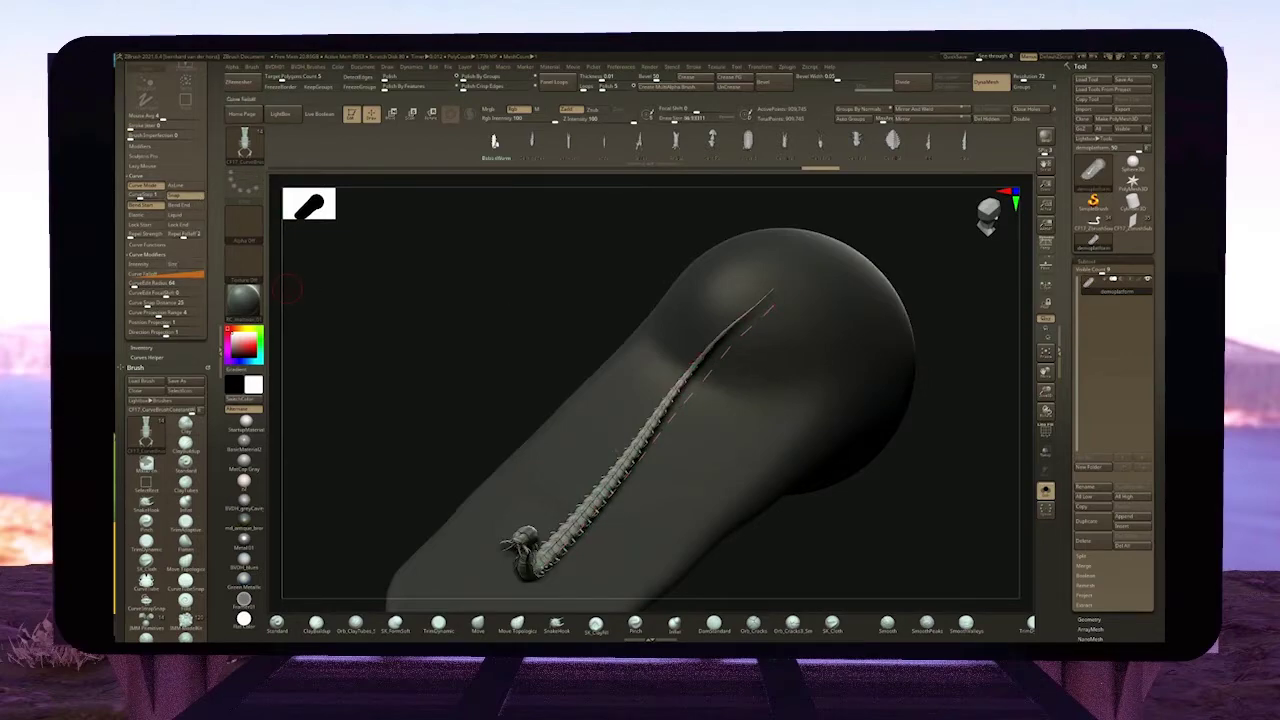
pyautogui.click(165, 273)
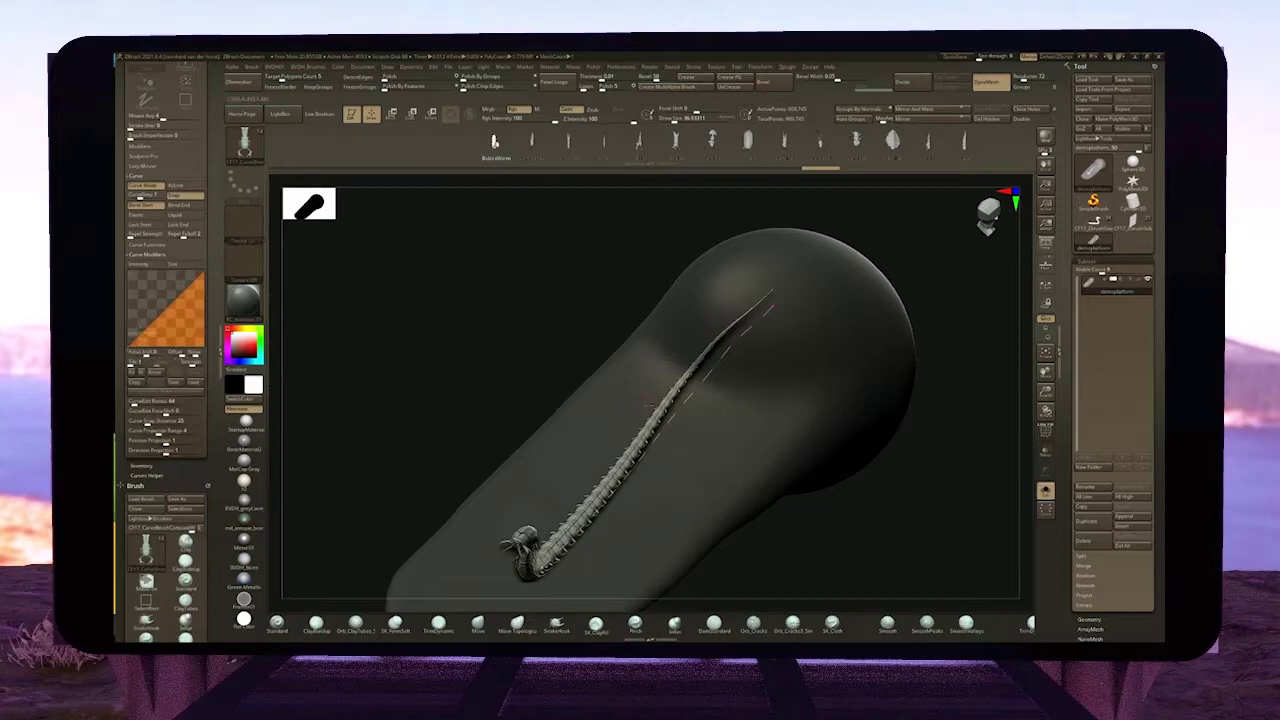
pyautogui.click(686, 418)
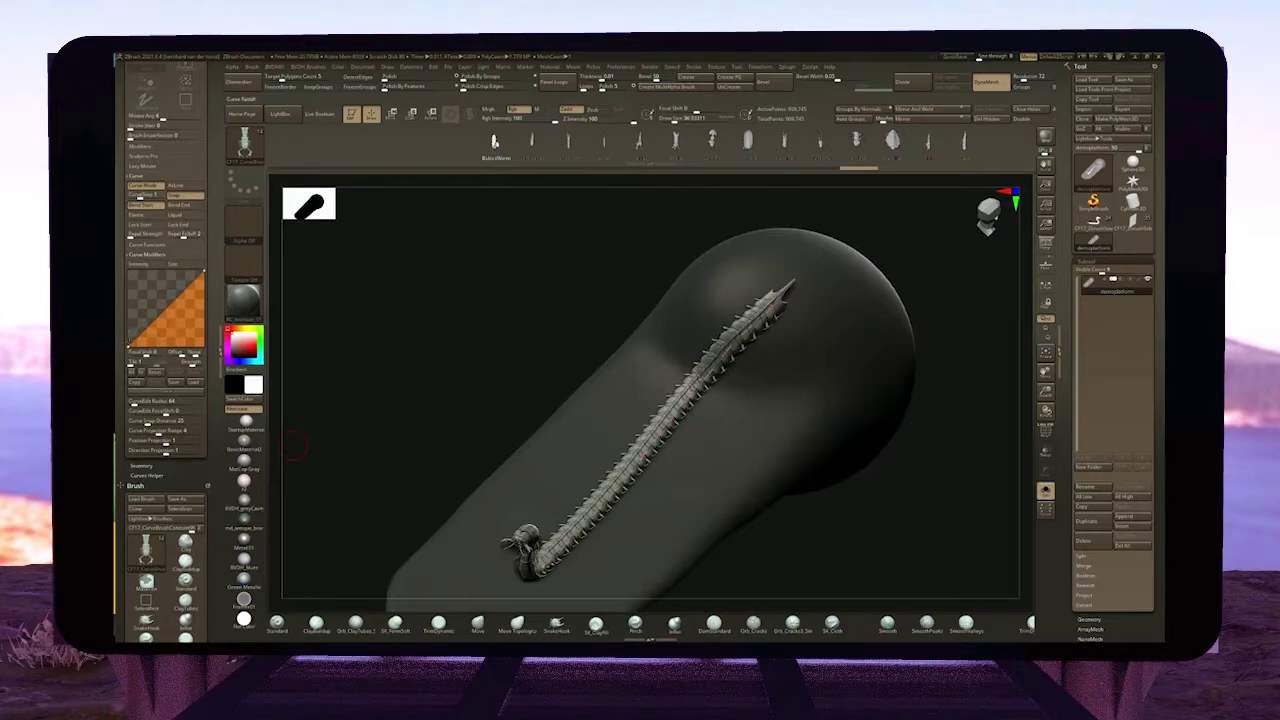
# Flatten the Curve Falloff graph at its maximum, turn the Size modifier on, and update the worm.
pyautogui.moveTo(129, 346); pyautogui.dragTo(129, 270)
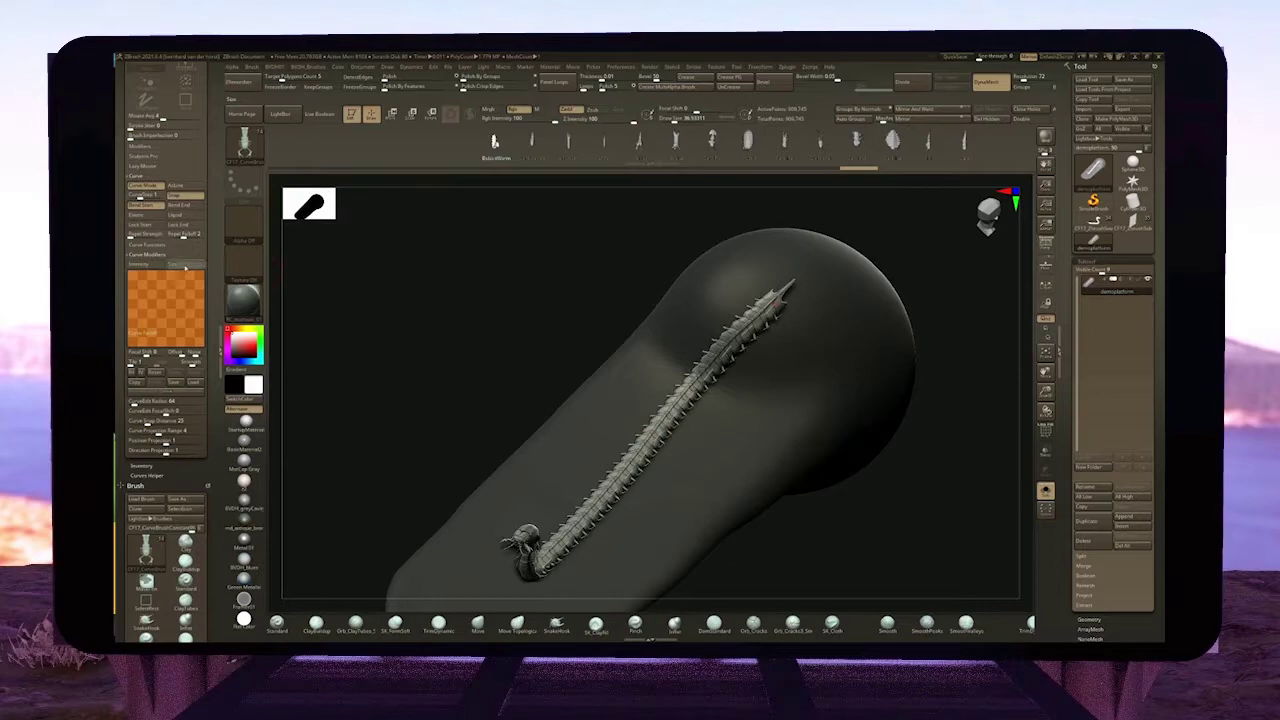
pyautogui.click(185, 266)
pyautogui.click(641, 440)
pyautogui.keyDown('alt'); pyautogui.moveTo(669, 468); pyautogui.dragTo(658, 435, button='right'); pyautogui.keyUp('alt')
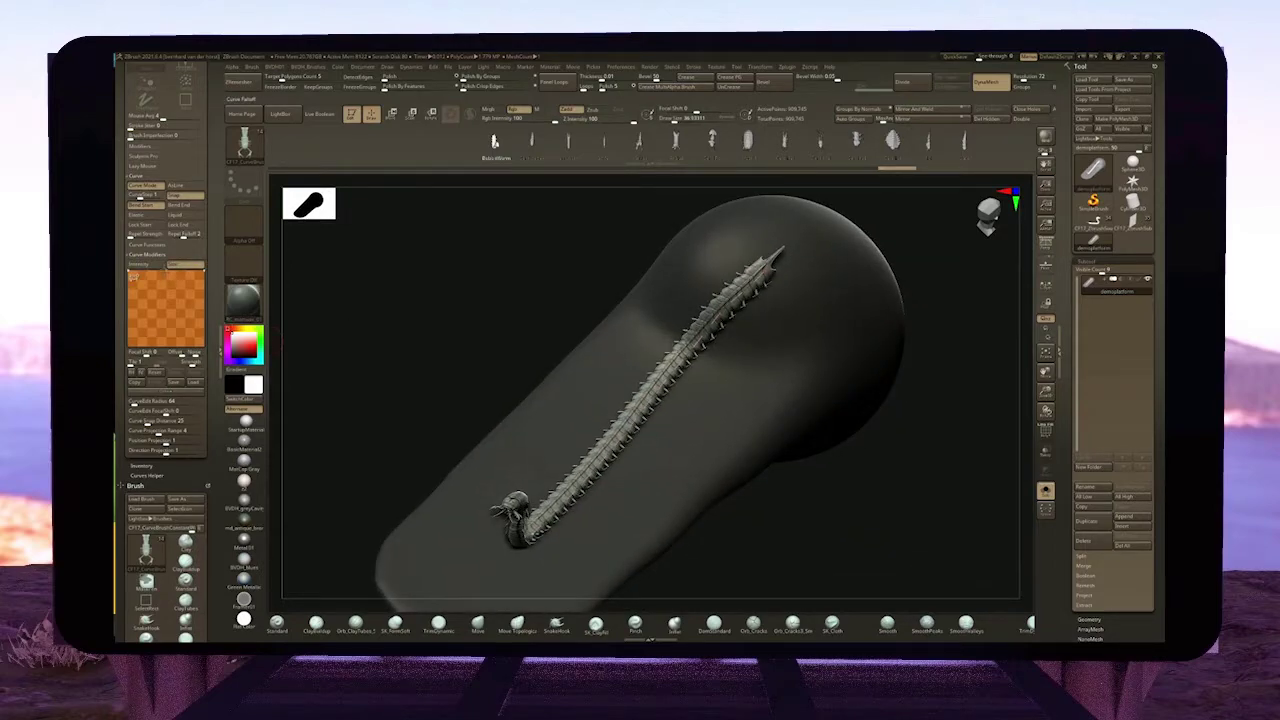
# Shape the Curve Falloff graph with a lowered midpoint and a slightly lowered start point, updating the worm with it.
pyautogui.moveTo(167, 268); pyautogui.dragTo(165, 321)
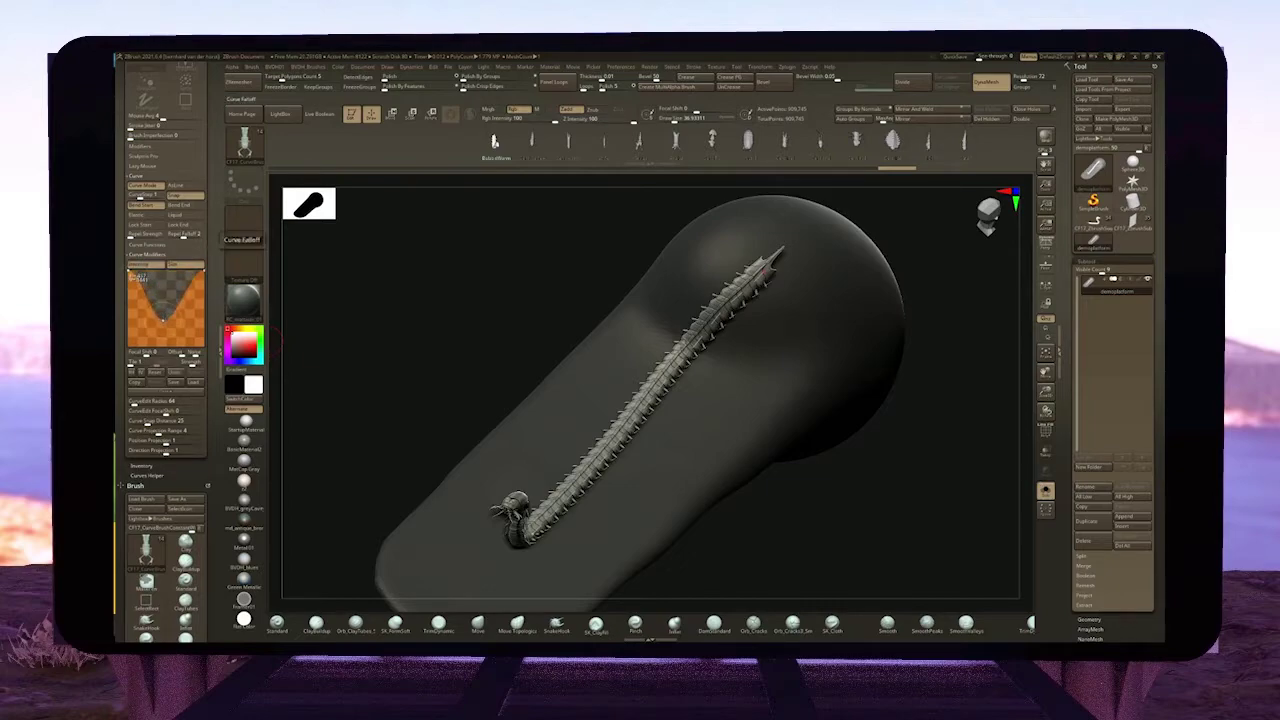
pyautogui.click(635, 415)
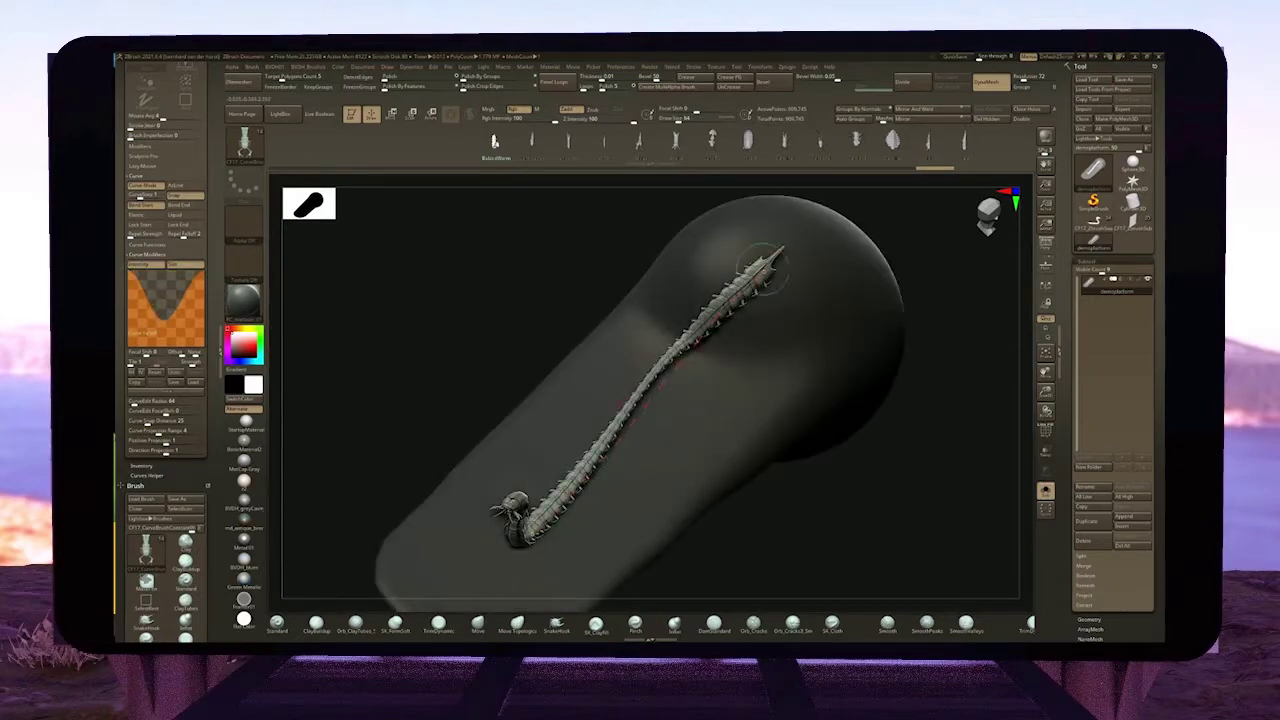
pyautogui.moveTo(690, 470)
pyautogui.mouseDown(button='right')
pyautogui.moveTo(735, 420)
pyautogui.moveTo(650, 380)
pyautogui.moveTo(688, 495)
pyautogui.mouseUp(button='right')
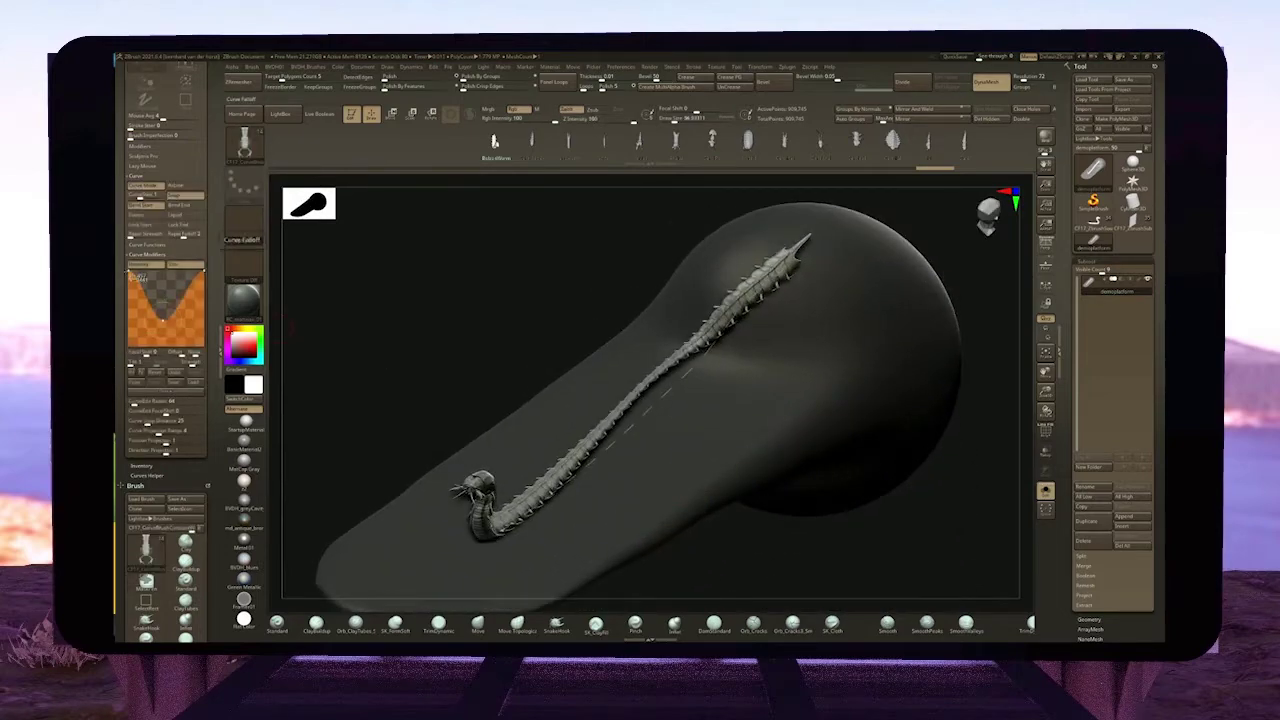
pyautogui.moveTo(129, 272); pyautogui.dragTo(126, 302)
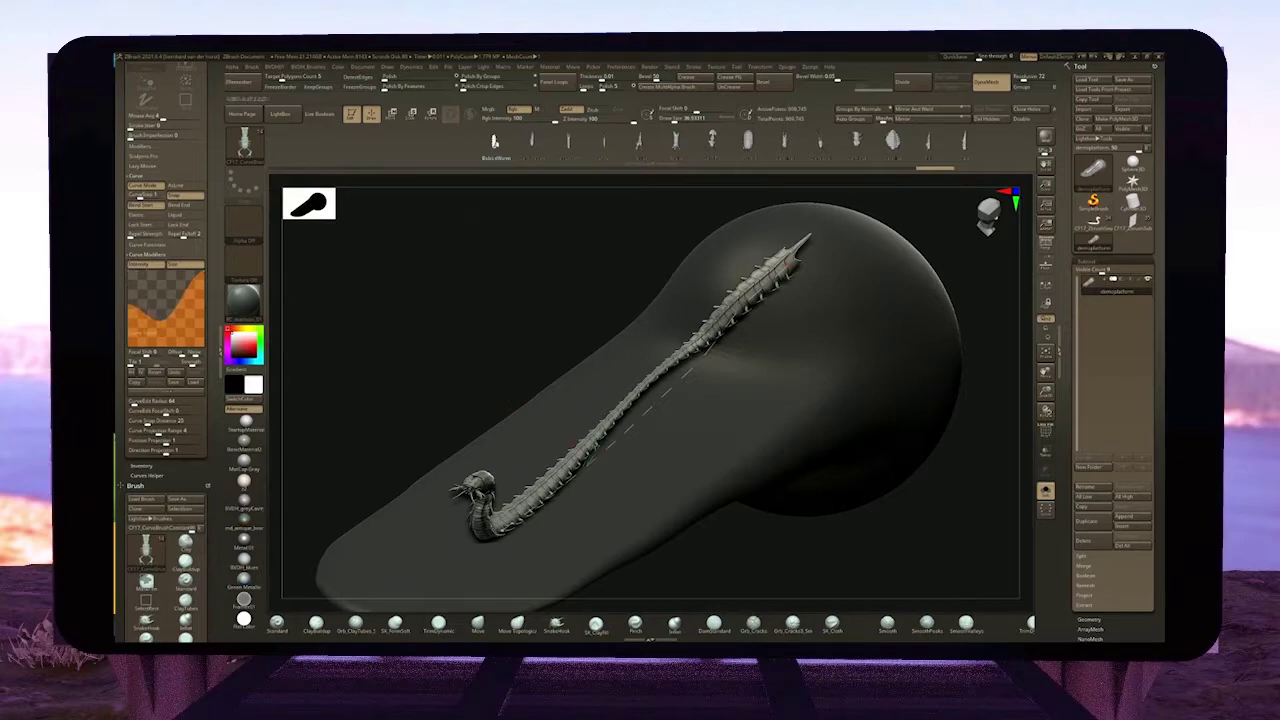
pyautogui.click(617, 445)
pyautogui.moveTo(618, 447)
pyautogui.mouseDown(button='right')
pyautogui.moveTo(618, 434)
pyautogui.moveTo(712, 438)
pyautogui.moveTo(586, 443)
pyautogui.moveTo(591, 457)
pyautogui.moveTo(323, 338)
pyautogui.mouseUp(button='right')
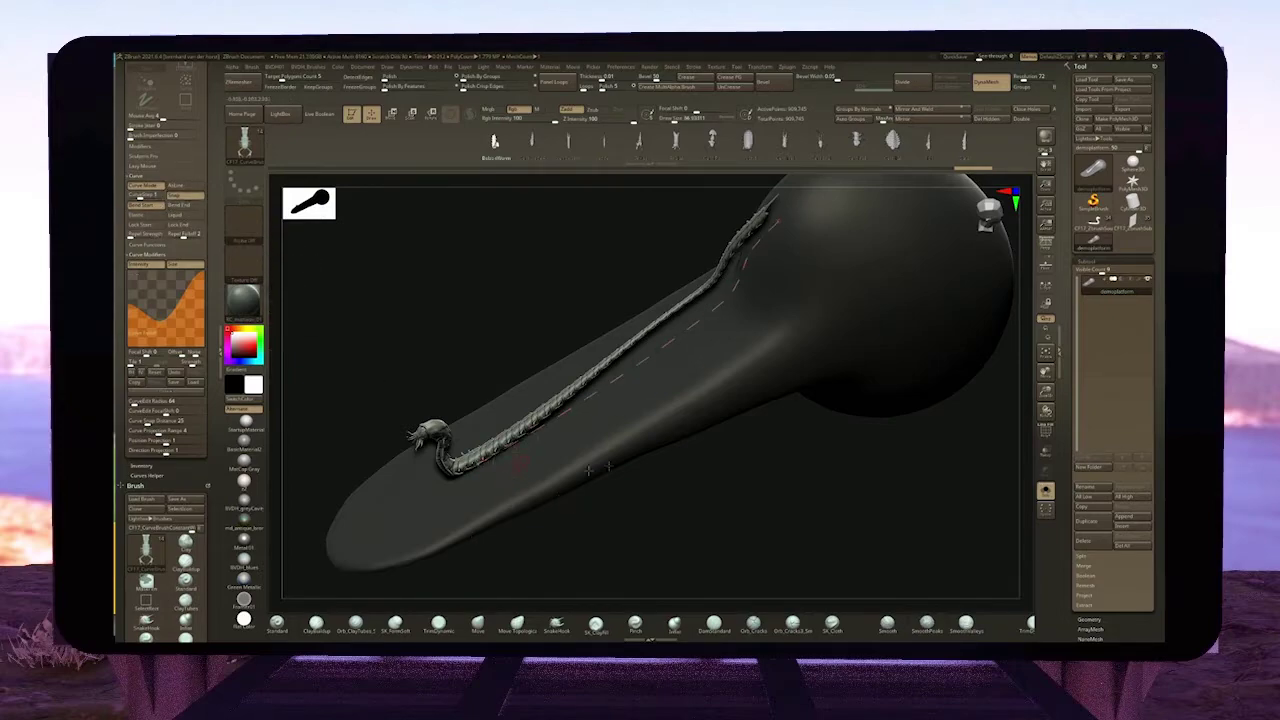
# Bend the worm by pulling the head end of its curve to the handle's edge beside the sphere.
pyautogui.moveTo(475, 462)
pyautogui.mouseDown()
pyautogui.moveTo(425, 450)
pyautogui.moveTo(460, 438)
pyautogui.moveTo(657, 446)
pyautogui.moveTo(897, 352)
pyautogui.moveTo(969, 411)
pyautogui.moveTo(985, 444)
pyautogui.mouseUp()
pyautogui.moveTo(831, 374); pyautogui.dragTo(808, 324, button='right')
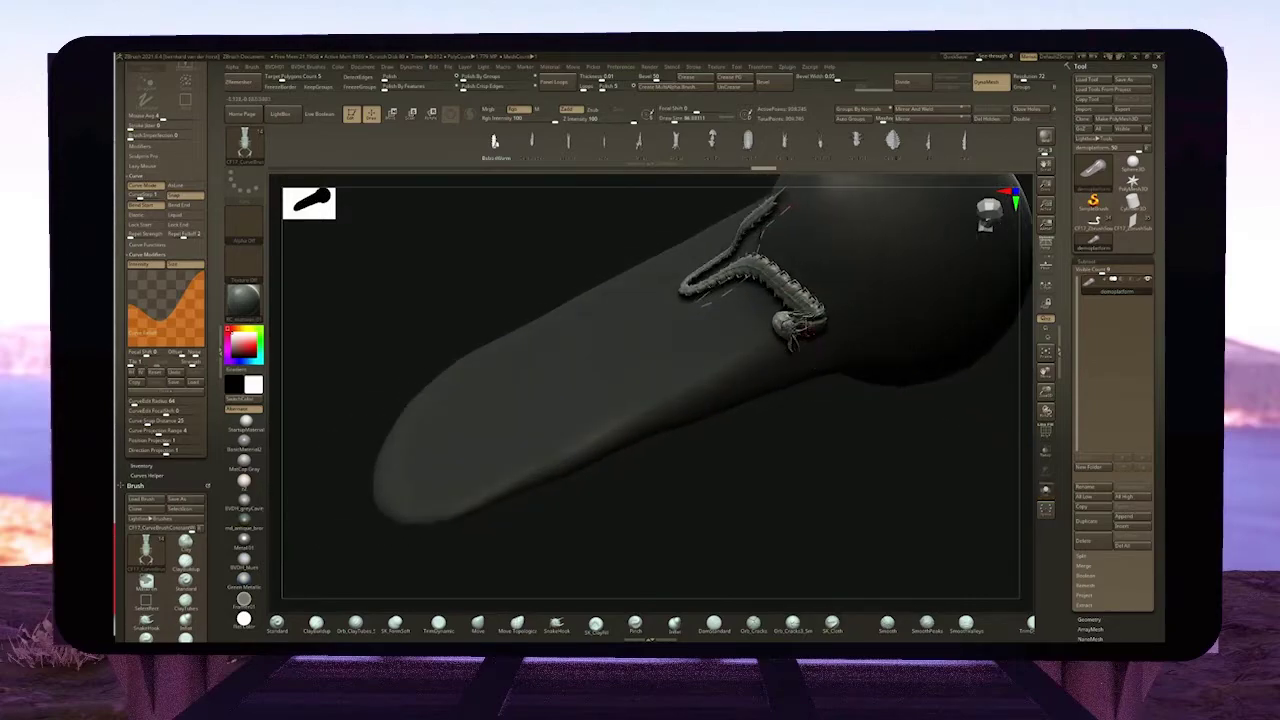
pyautogui.keyDown('alt'); pyautogui.moveTo(906, 331); pyautogui.dragTo(608, 432, button='right'); pyautogui.keyUp('alt')
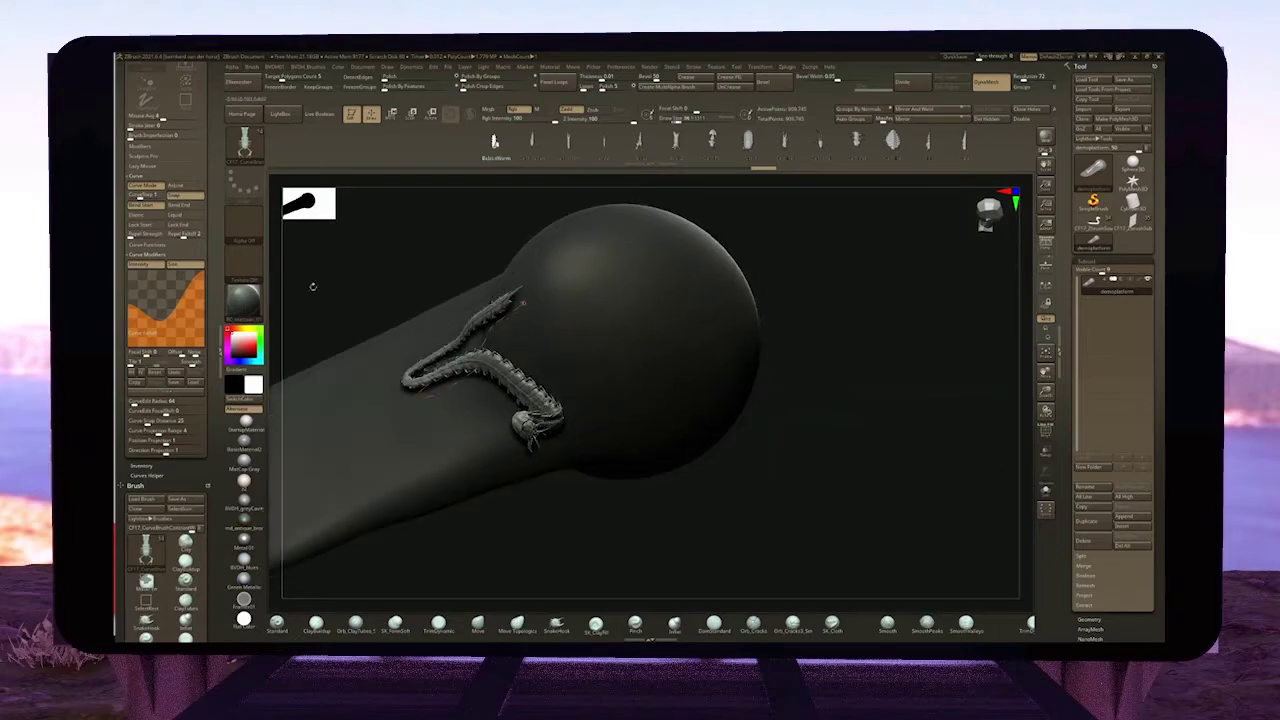
# Reposition the worm's tail end with Bend End enabled, and switch Bend End off again.
pyautogui.click(181, 206)
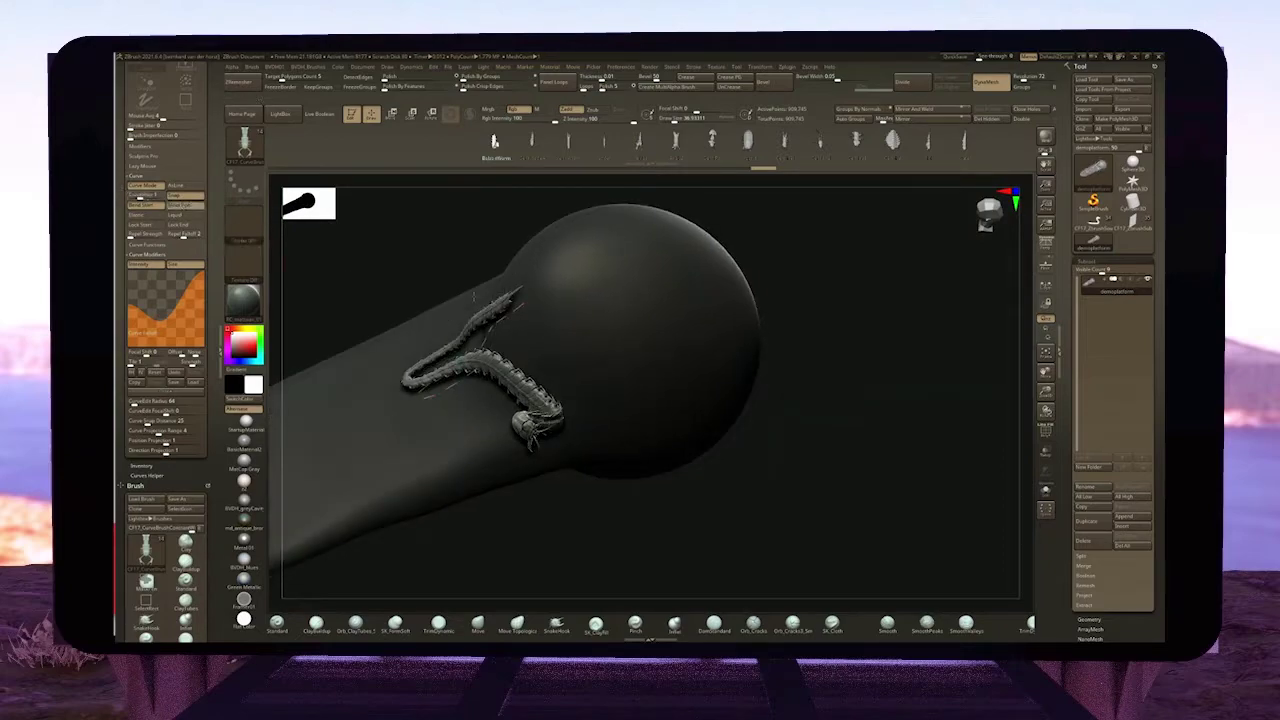
pyautogui.click(523, 303)
pyautogui.moveTo(524, 304)
pyautogui.mouseDown()
pyautogui.moveTo(506, 252)
pyautogui.moveTo(512, 205)
pyautogui.moveTo(555, 290)
pyautogui.moveTo(403, 327)
pyautogui.moveTo(468, 276)
pyautogui.moveTo(480, 286)
pyautogui.mouseUp()
pyautogui.click(182, 206)
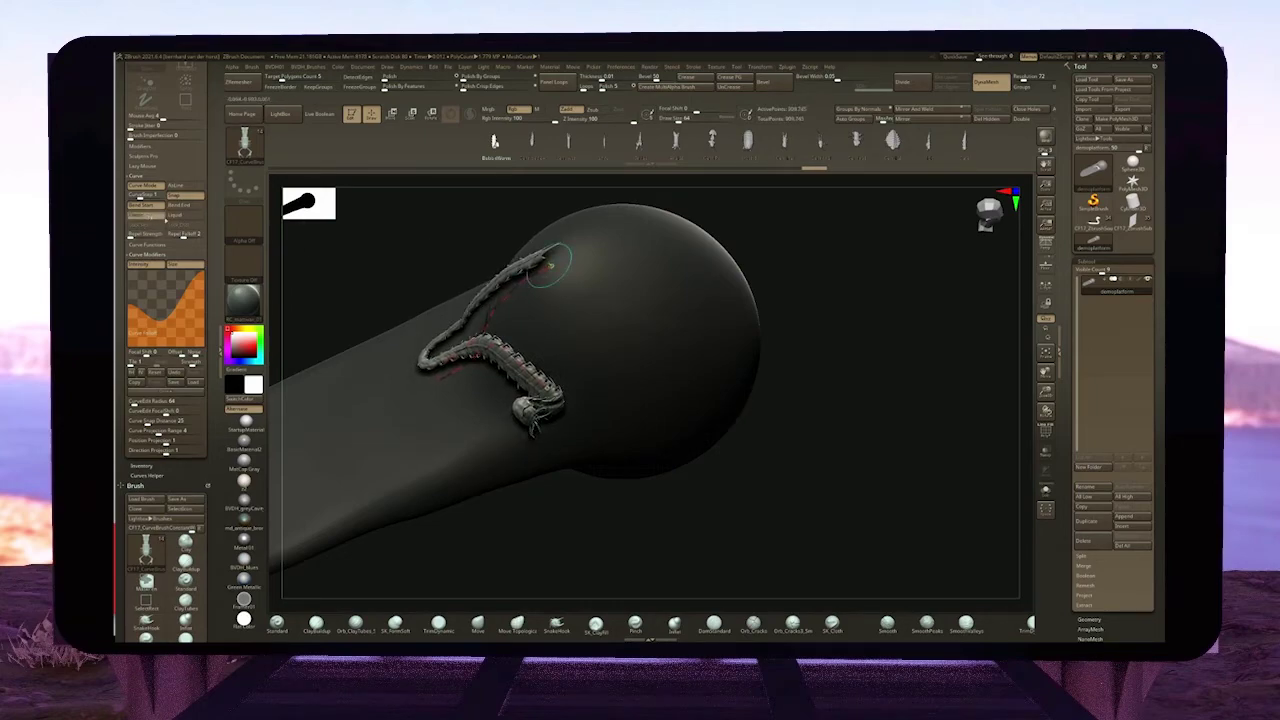
# Try pulling the head end of the worm's curve outwards beyond the sphere.
pyautogui.moveTo(548, 382)
pyautogui.mouseDown()
pyautogui.moveTo(571, 430)
pyautogui.moveTo(663, 505)
pyautogui.moveTo(743, 482)
pyautogui.mouseUp()
pyautogui.moveTo(796, 411)
pyautogui.mouseDown()
pyautogui.moveTo(814, 443)
pyautogui.moveTo(900, 443)
pyautogui.moveTo(968, 520)
pyautogui.mouseUp()
pyautogui.click(532, 405)
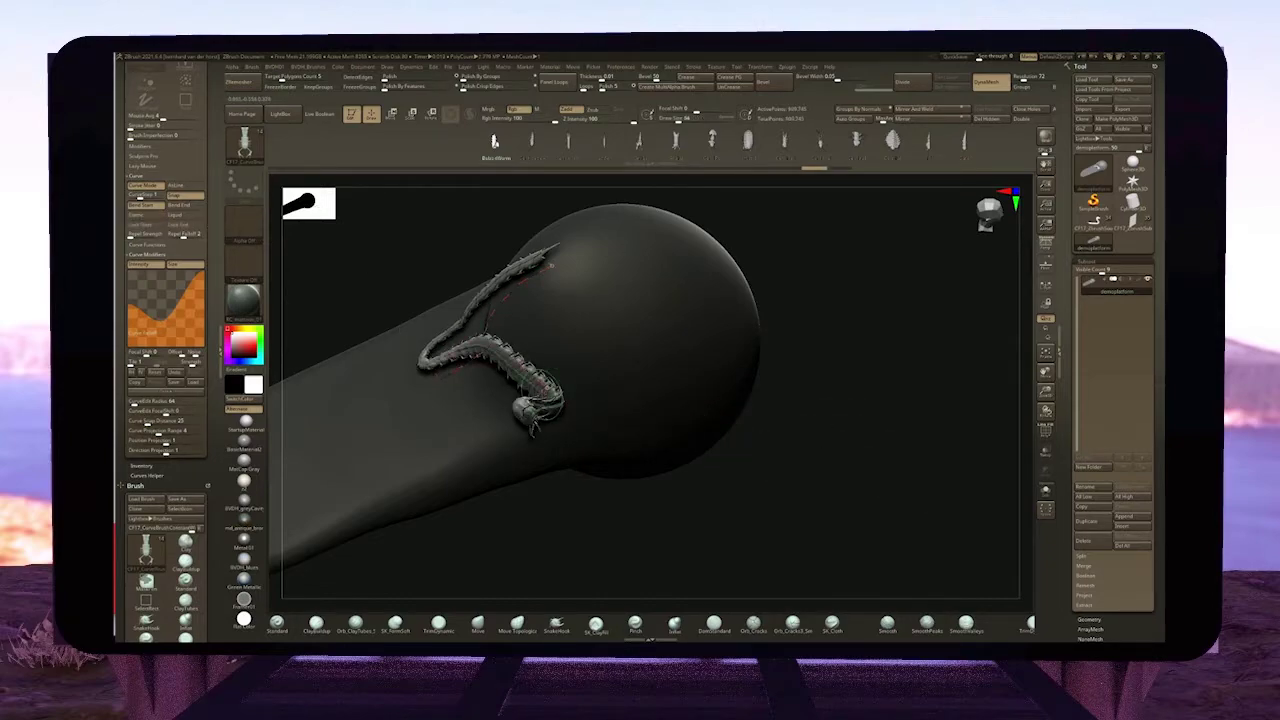
pyautogui.moveTo(570, 400); pyautogui.dragTo(620, 435)
pyautogui.press('shift')
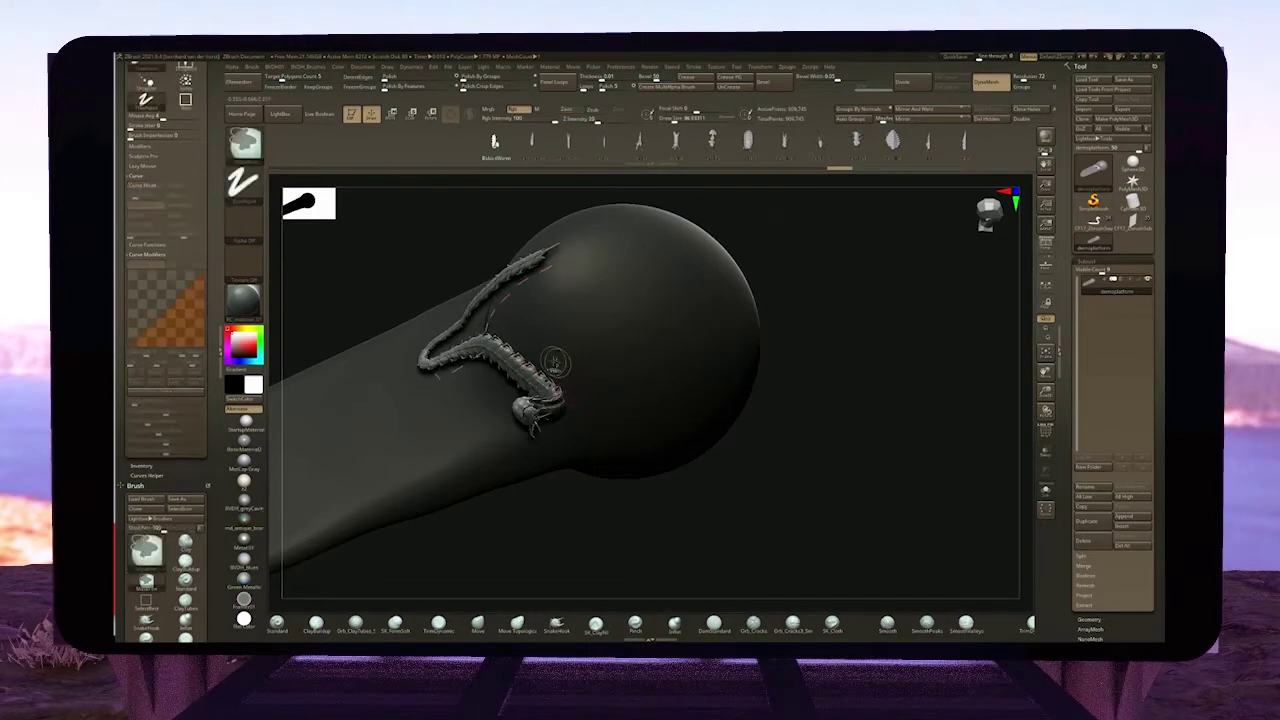
# Stretch the worm's head end out around the sphere and up above it with the Liquid curve option on.
pyautogui.moveTo(620, 430); pyautogui.dragTo(522, 402, button='right')
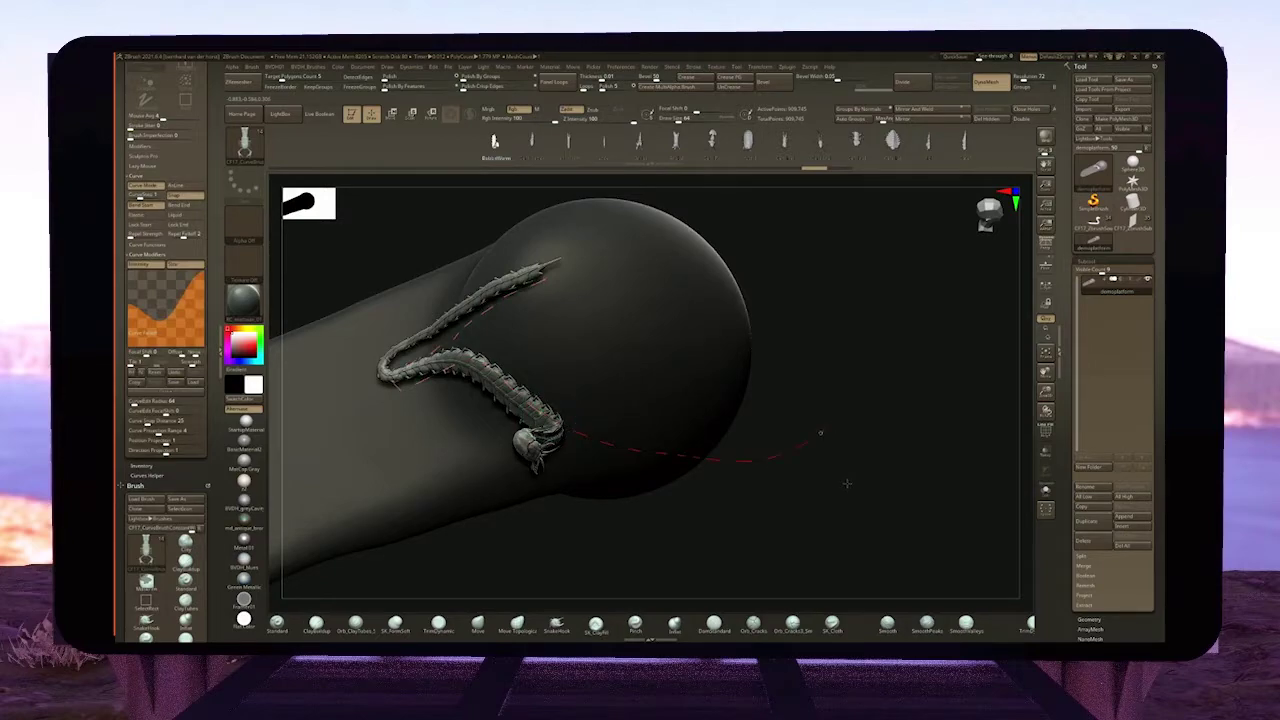
pyautogui.moveTo(846, 484); pyautogui.dragTo(843, 480)
pyautogui.moveTo(835, 471); pyautogui.dragTo(540, 365, button='right')
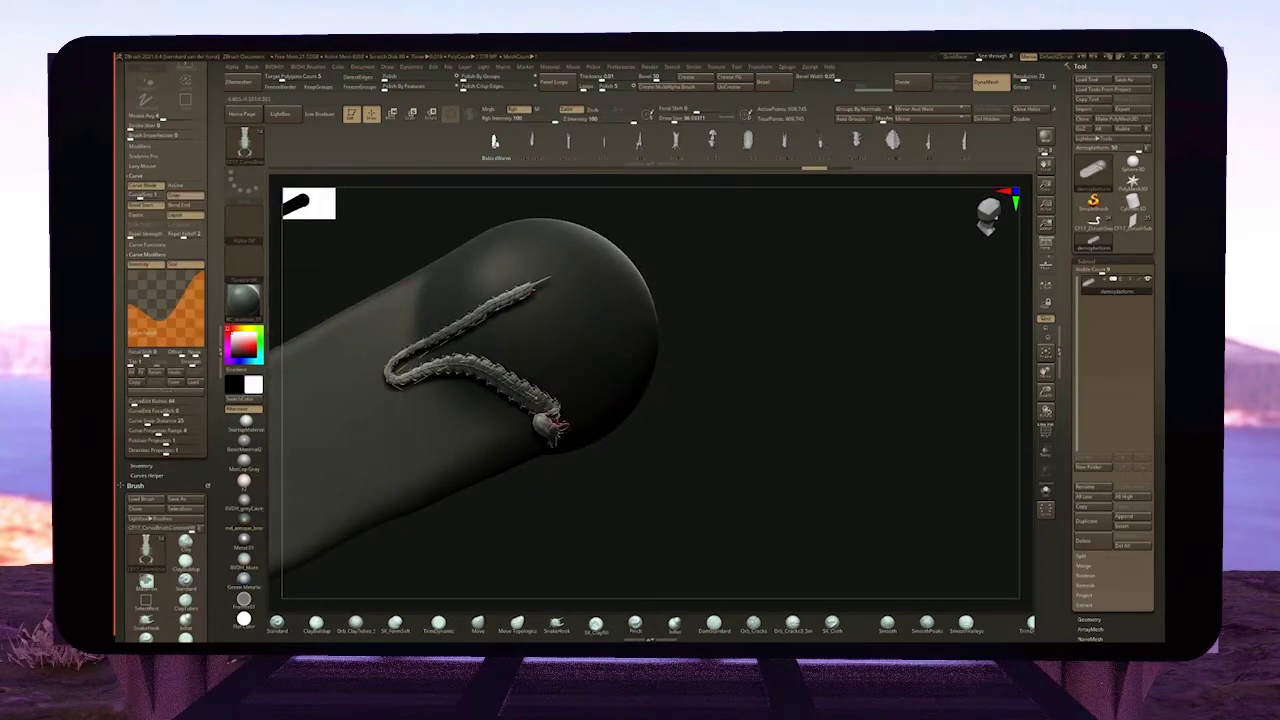
pyautogui.moveTo(565, 430)
pyautogui.mouseDown()
pyautogui.moveTo(650, 410)
pyautogui.moveTo(700, 363)
pyautogui.moveTo(717, 306)
pyautogui.moveTo(675, 230)
pyautogui.moveTo(686, 222)
pyautogui.moveTo(660, 210)
pyautogui.mouseUp()
pyautogui.moveTo(670, 366)
pyautogui.mouseDown(button='right')
pyautogui.moveTo(661, 322)
pyautogui.moveTo(663, 337)
pyautogui.mouseUp(button='right')
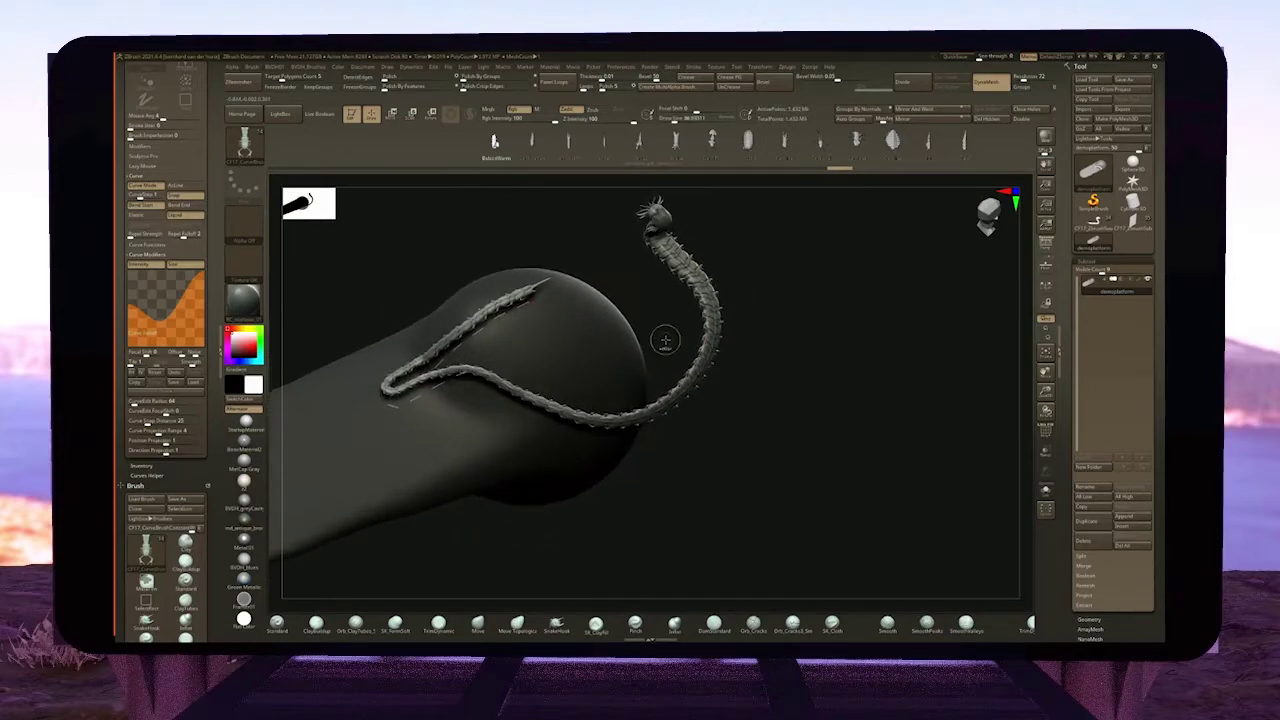
# Undo the last stretch of the worm's head end and switch the Liquid curve option off.
pyautogui.hotkey('ctrl', 'z')
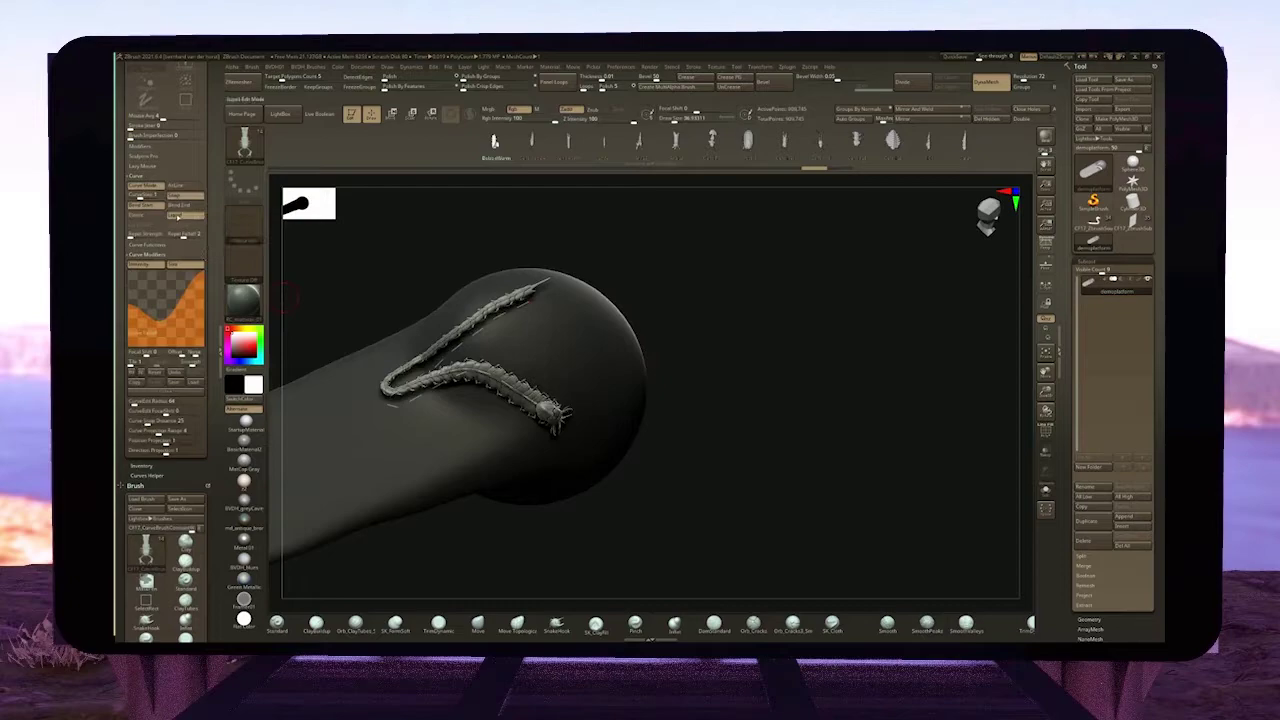
pyautogui.click(177, 216)
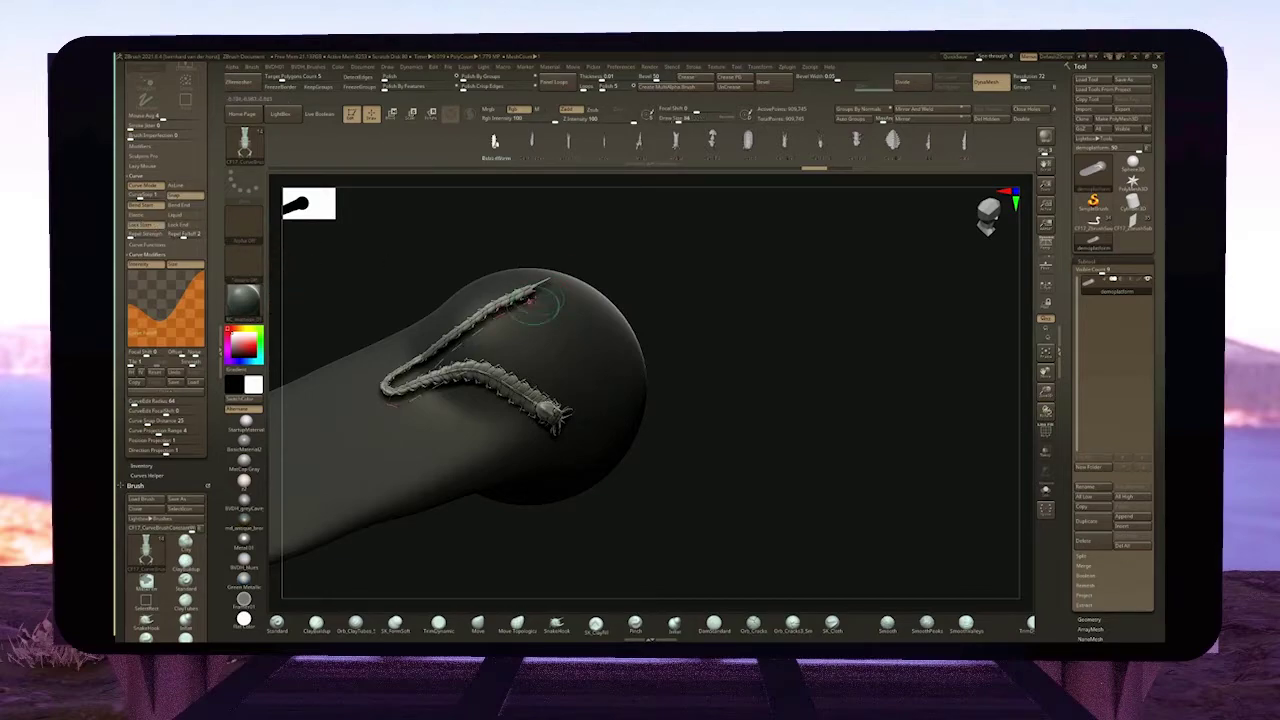
pyautogui.moveTo(552, 420)
pyautogui.mouseDown()
pyautogui.moveTo(615, 460)
pyautogui.moveTo(430, 596)
pyautogui.moveTo(286, 586)
pyautogui.moveTo(880, 445)
pyautogui.moveTo(895, 318)
pyautogui.moveTo(270, 462)
pyautogui.moveTo(270, 415)
pyautogui.moveTo(915, 368)
pyautogui.moveTo(586, 360)
pyautogui.mouseUp()
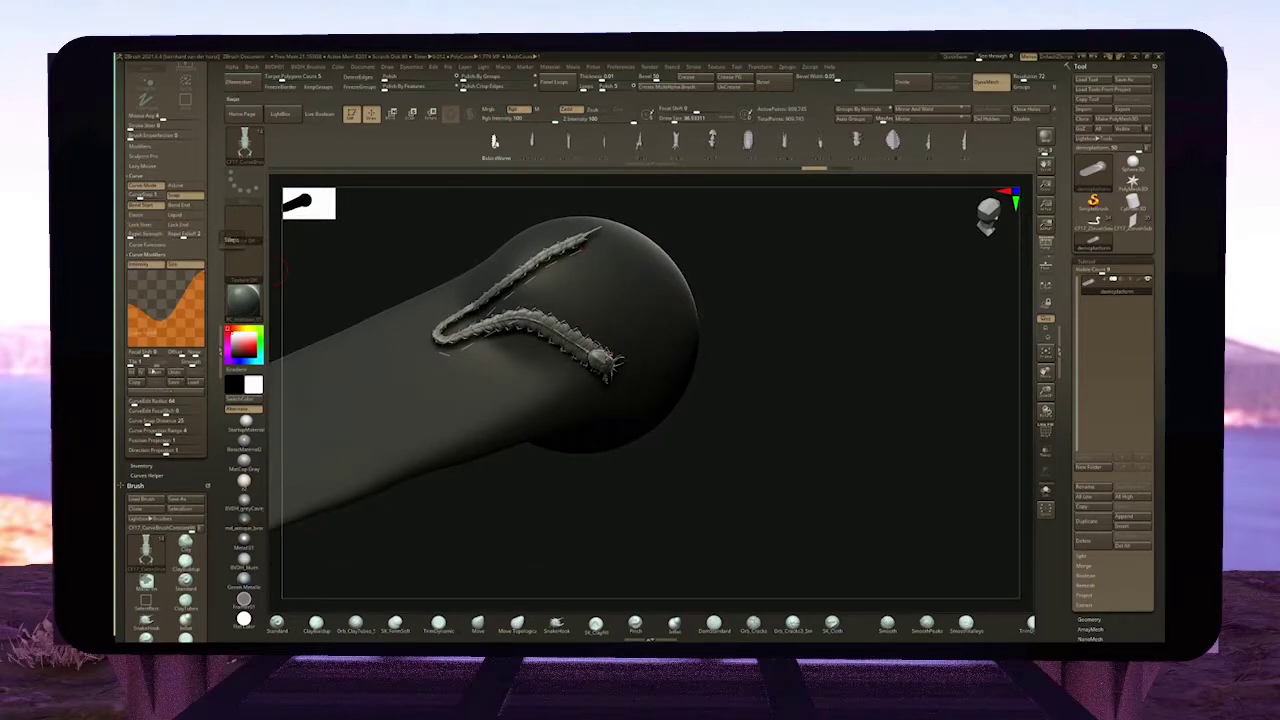
# Reset the Curve Falloff to a linear ramp and rebuild the worm at a larger draw size of about 65.
pyautogui.click(153, 373)
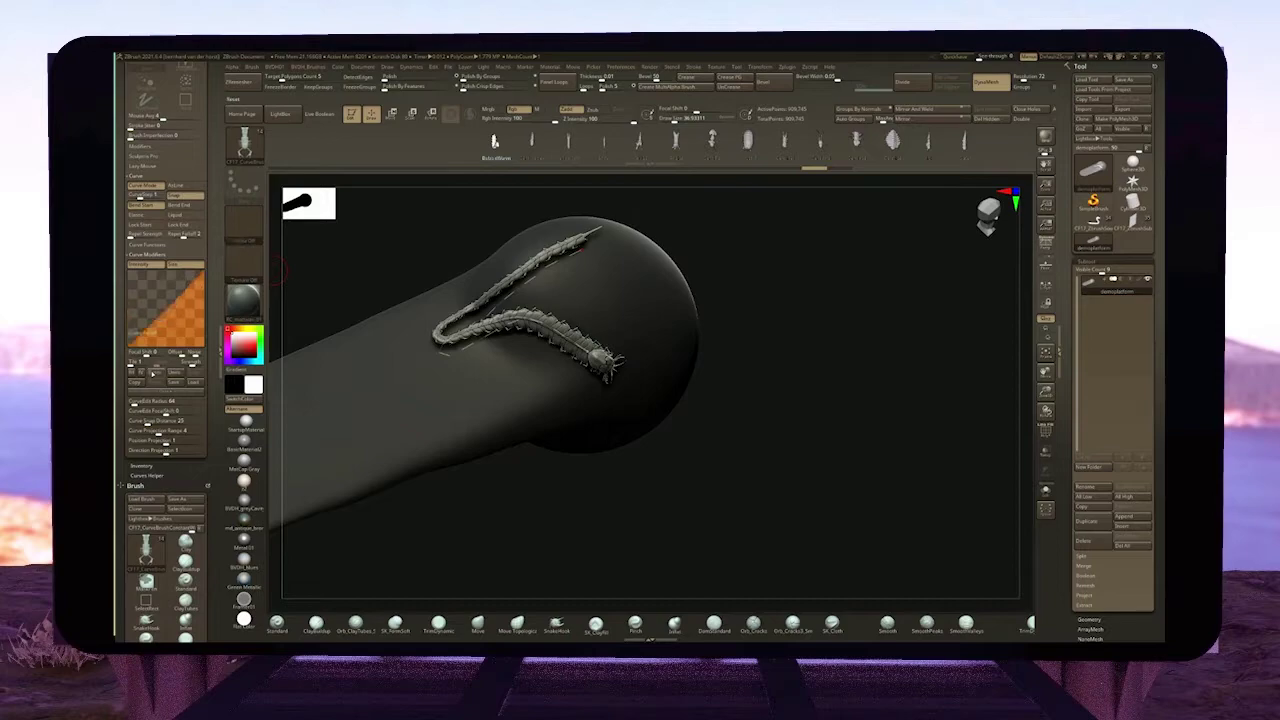
pyautogui.click(565, 354)
pyautogui.keyDown('alt'); pyautogui.moveTo(568, 360); pyautogui.dragTo(525, 420, button='right'); pyautogui.keyUp('alt')
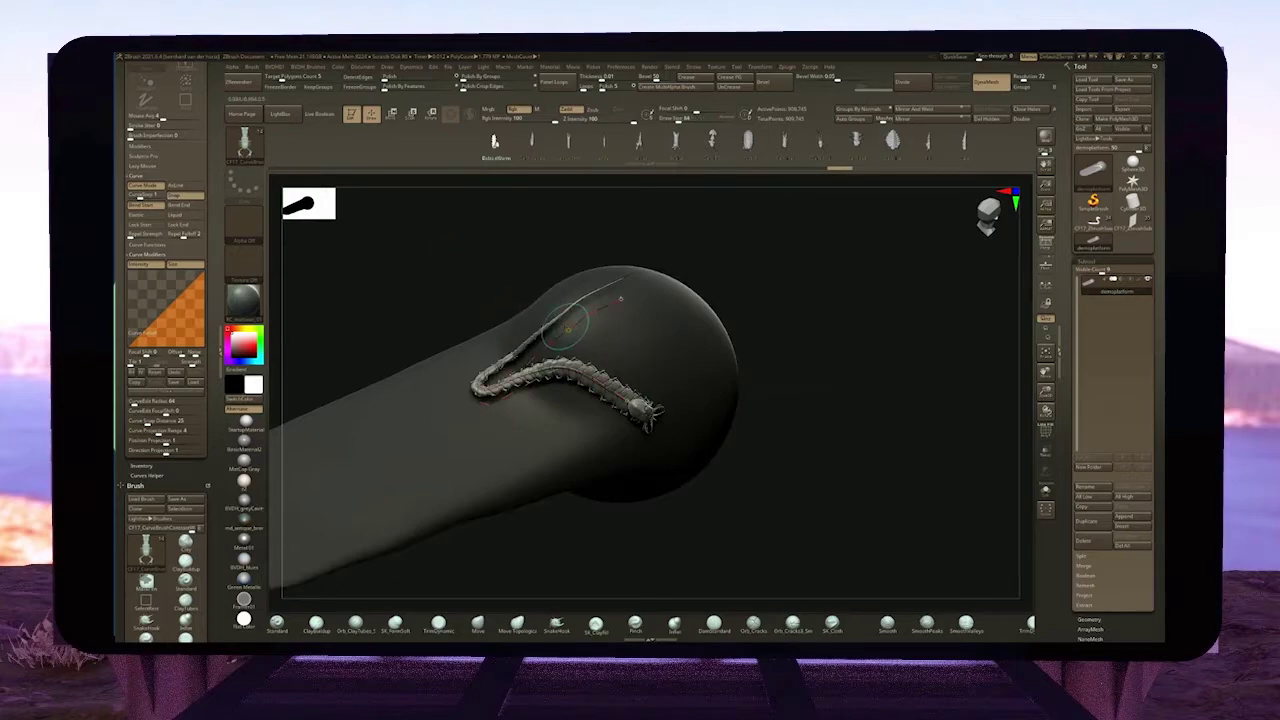
pyautogui.rightClick(512, 270)
pyautogui.click(563, 370)
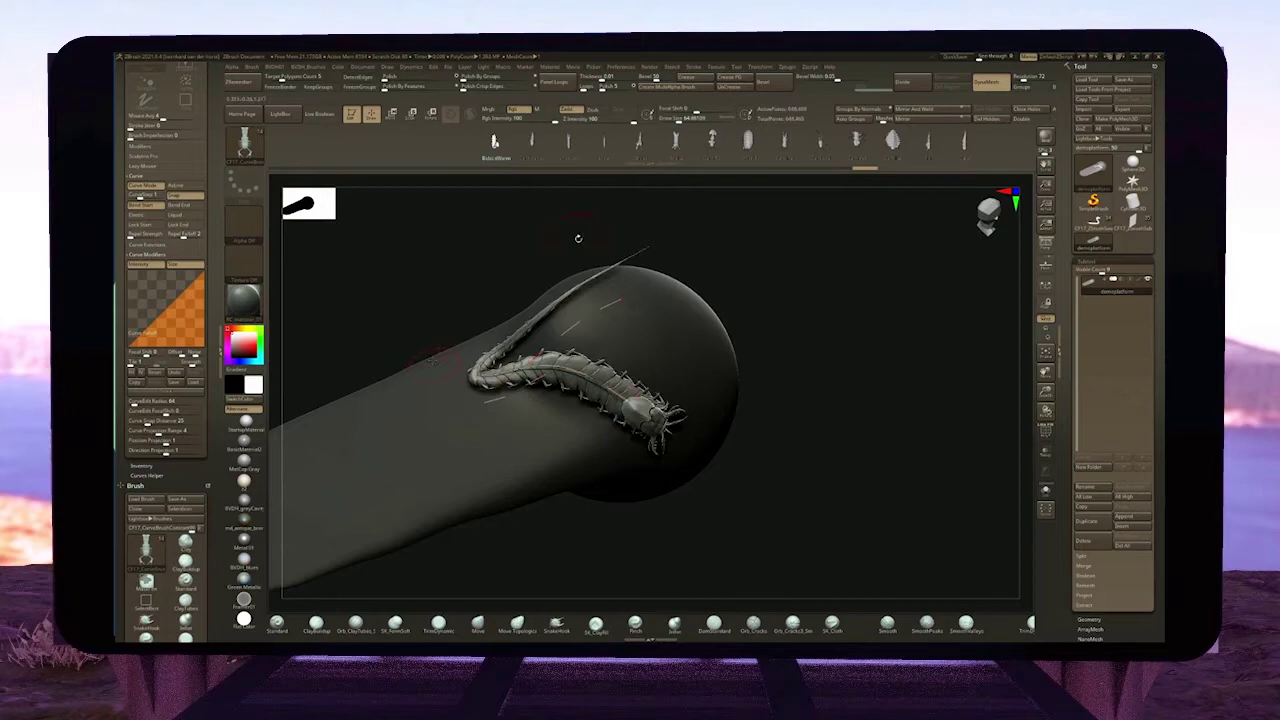
# Raise the draw size for a CurveEdit Radius of 144, and pull the worm's head end past the sphere and over to the handle's free end.
pyautogui.rightClick(580, 343)
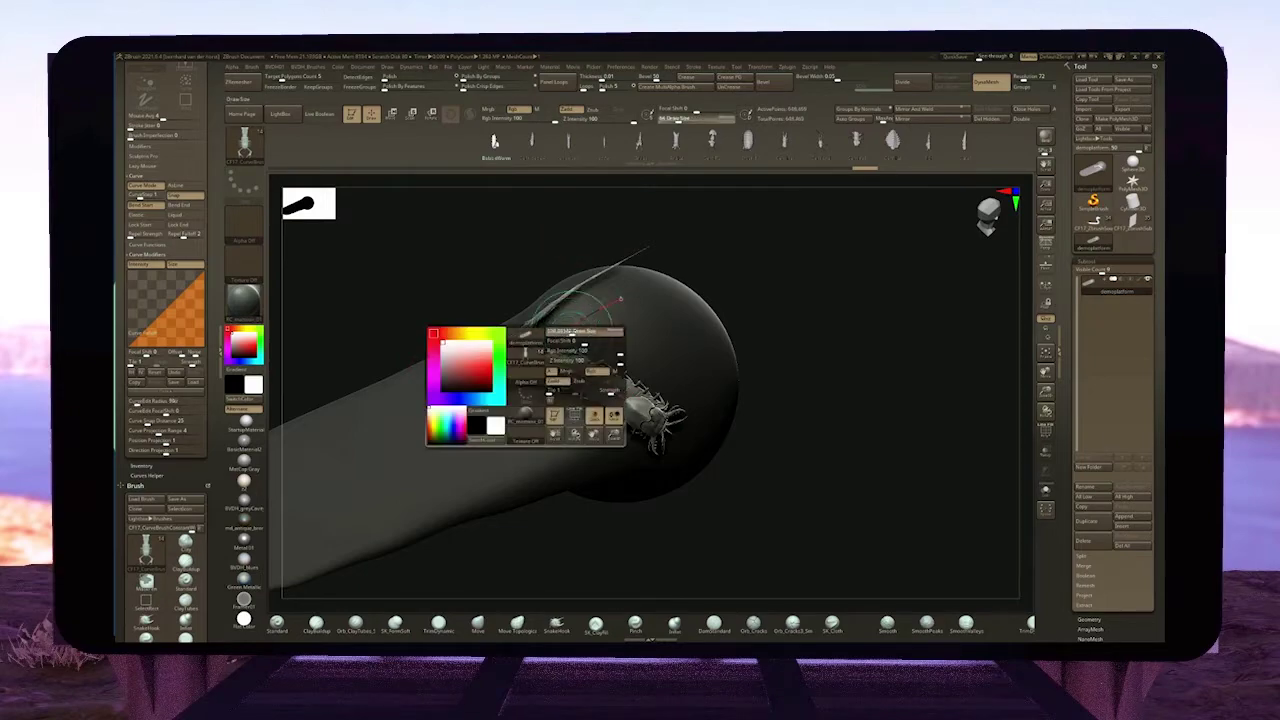
pyautogui.moveTo(574, 331); pyautogui.dragTo(510, 314)
pyautogui.click(550, 372)
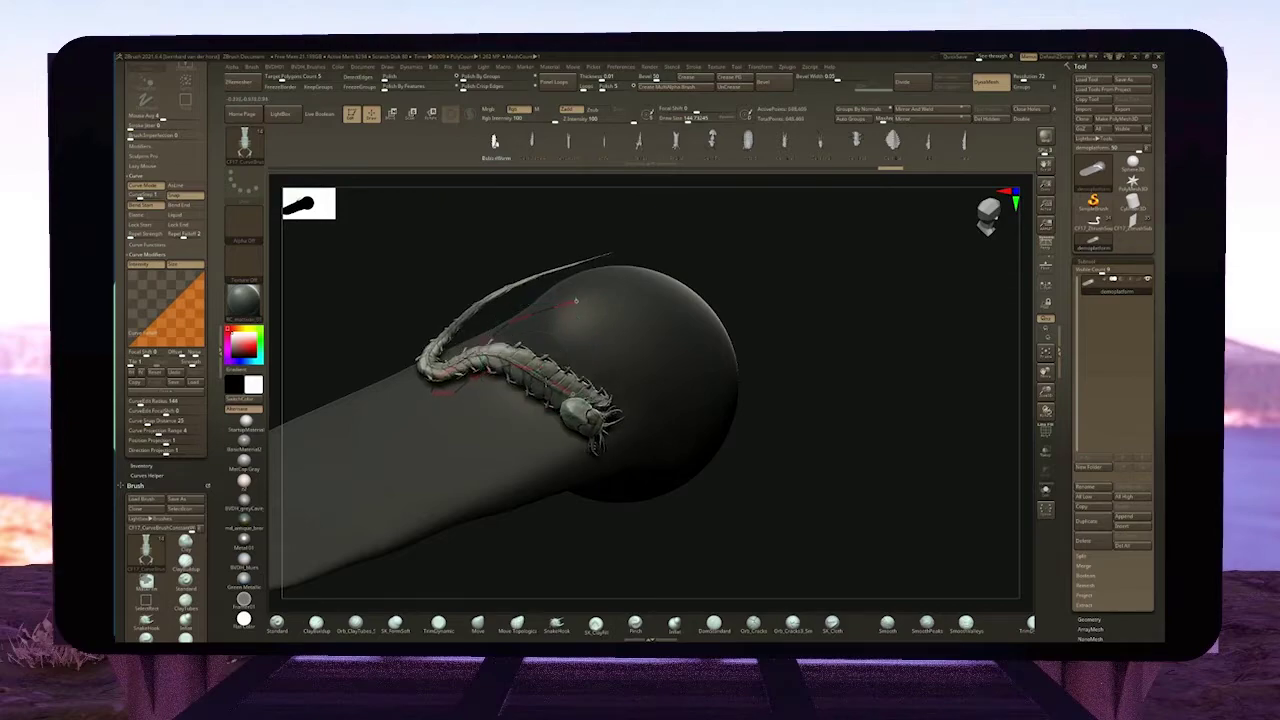
pyautogui.moveTo(571, 392)
pyautogui.mouseDown()
pyautogui.moveTo(632, 464)
pyautogui.moveTo(686, 435)
pyautogui.moveTo(680, 369)
pyautogui.moveTo(740, 385)
pyautogui.mouseUp()
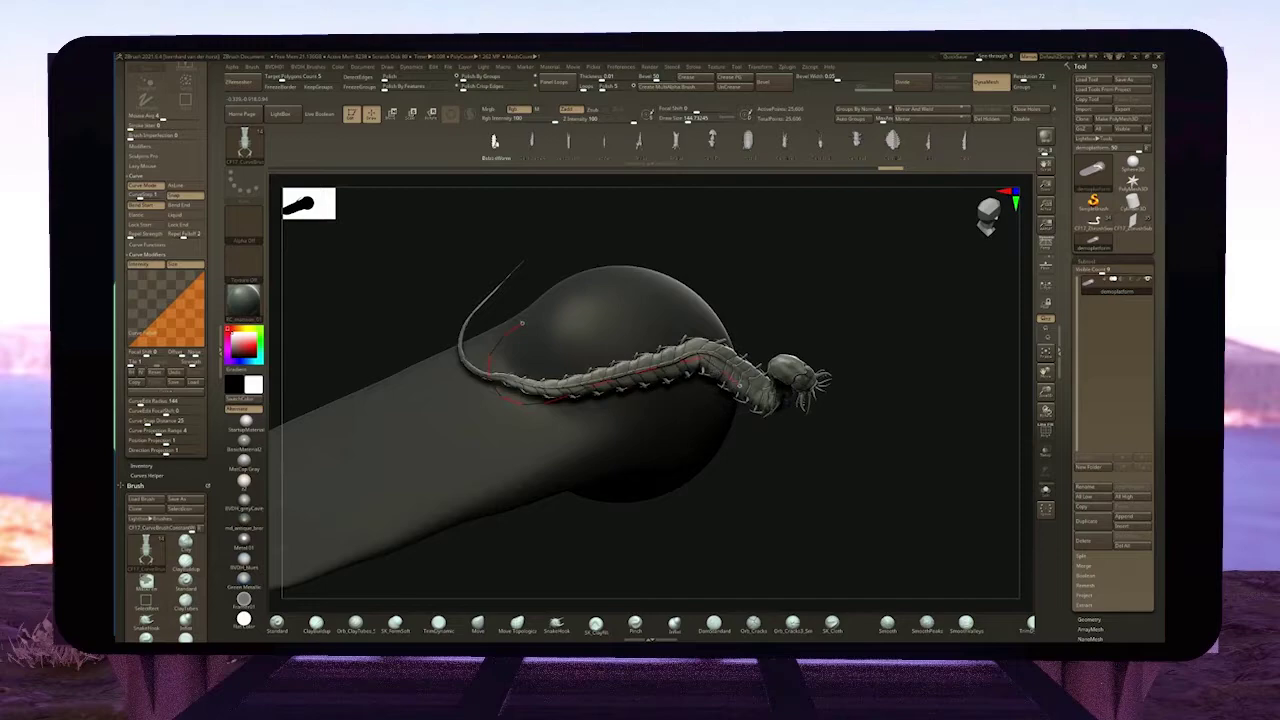
pyautogui.keyDown('ctrl'); pyautogui.moveTo(739, 394); pyautogui.dragTo(732, 386, button='right'); pyautogui.keyUp('ctrl')
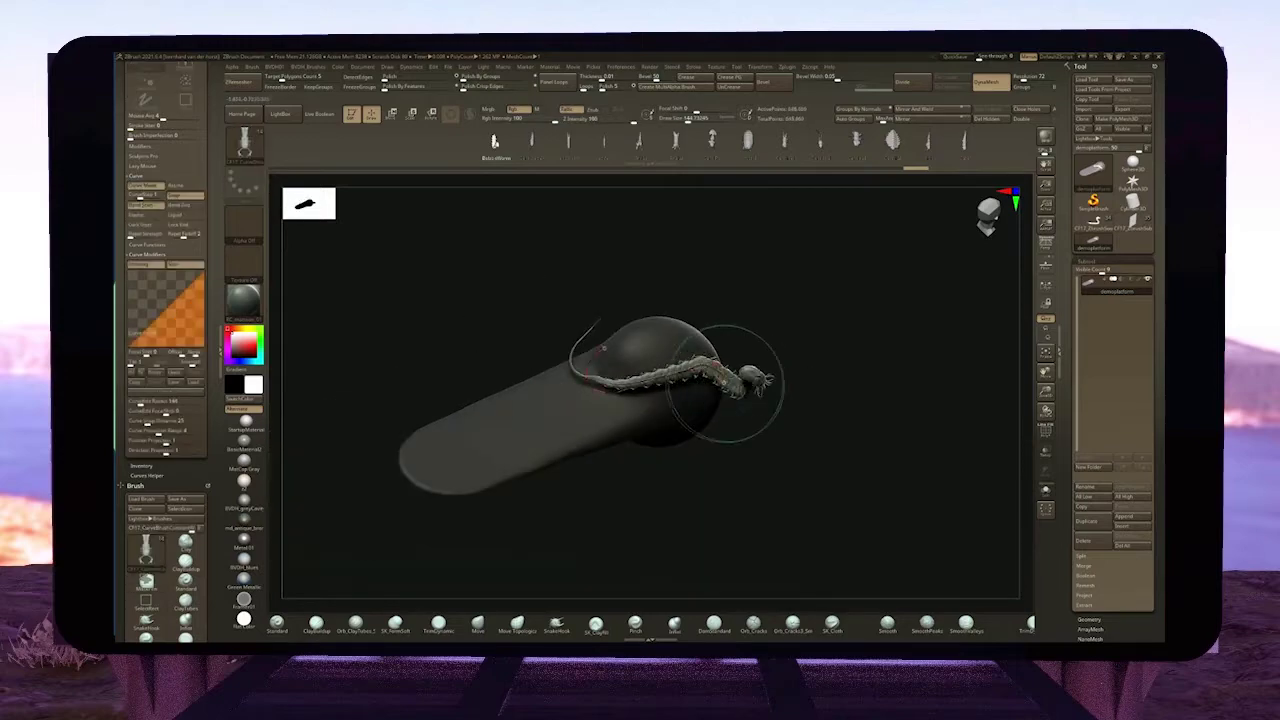
pyautogui.moveTo(726, 384)
pyautogui.mouseDown()
pyautogui.moveTo(668, 430)
pyautogui.moveTo(492, 446)
pyautogui.moveTo(446, 460)
pyautogui.moveTo(454, 468)
pyautogui.mouseUp()
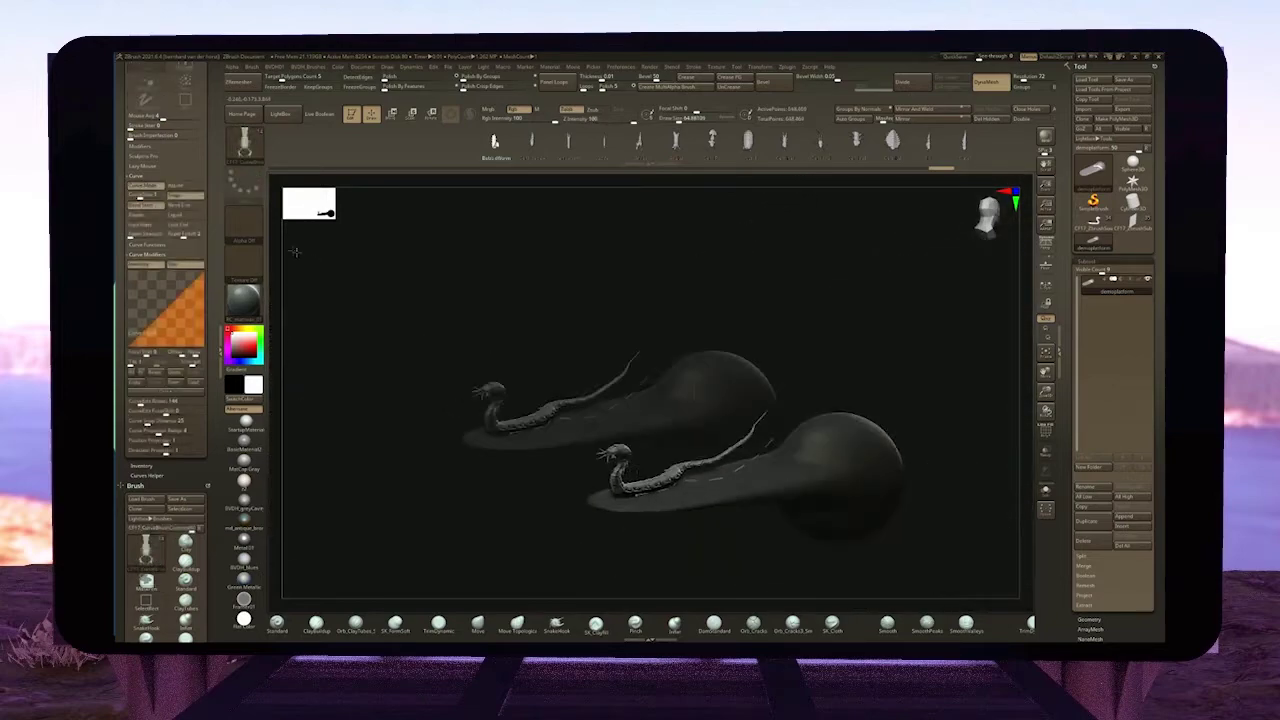
pyautogui.moveTo(296, 252)
pyautogui.keyDown('ctrl'); pyautogui.mouseDown(button='right')
pyautogui.moveTo(343, 277)
pyautogui.moveTo(360, 340)
pyautogui.moveTo(560, 345)
pyautogui.moveTo(600, 360)
pyautogui.mouseUp(button='right'); pyautogui.keyUp('ctrl')
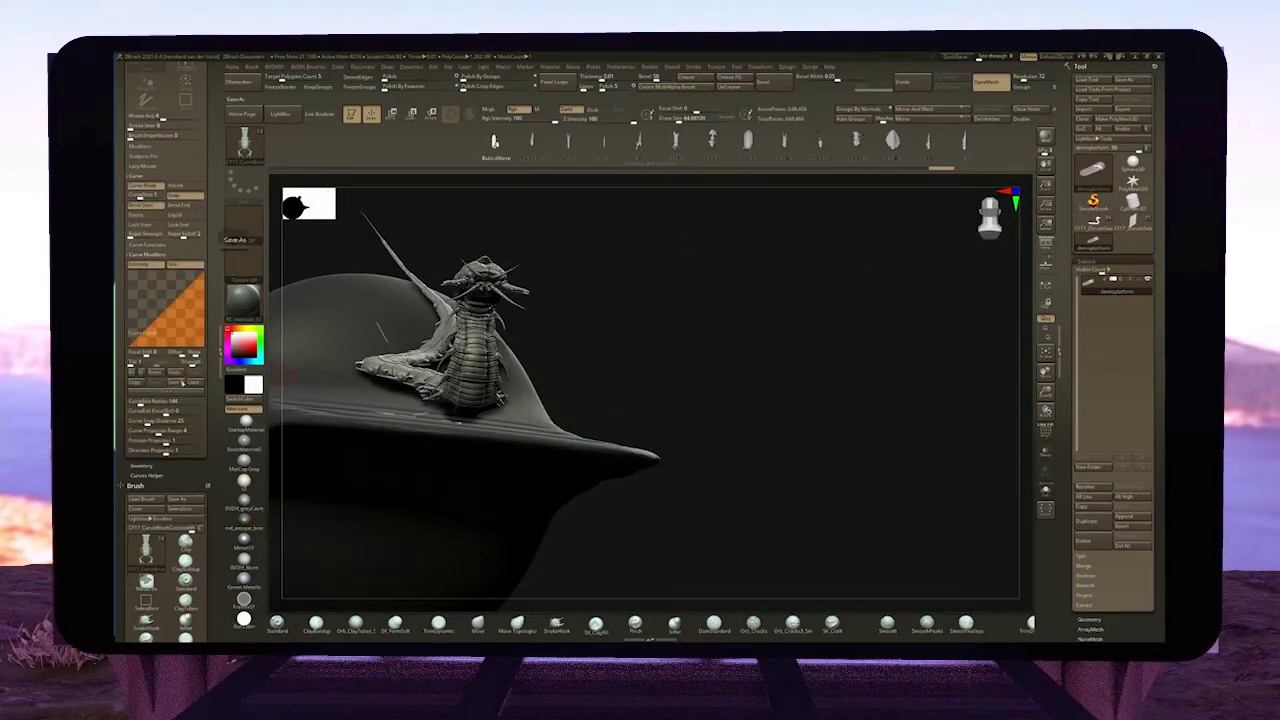
# Try a bulging Curve Falloff profile, and reset the falloff to the linear ramp.
pyautogui.scroll(2, 205, 505)
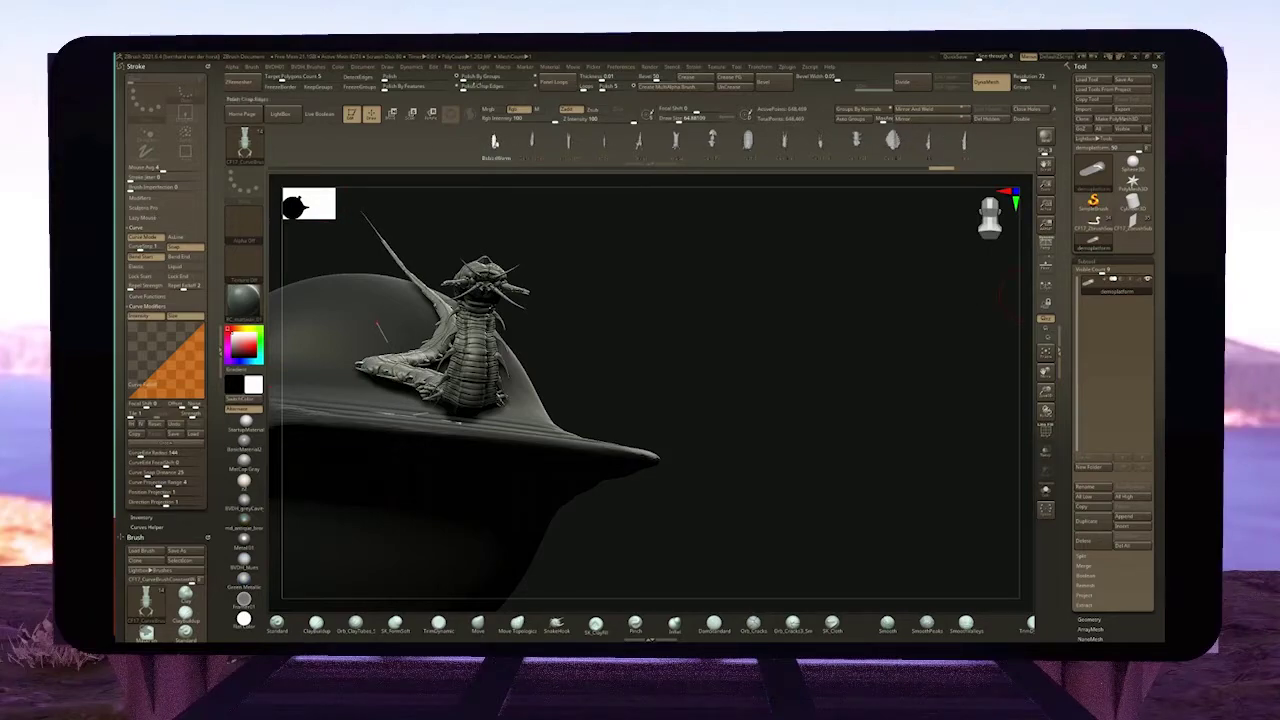
pyautogui.moveTo(159, 362); pyautogui.dragTo(149, 345)
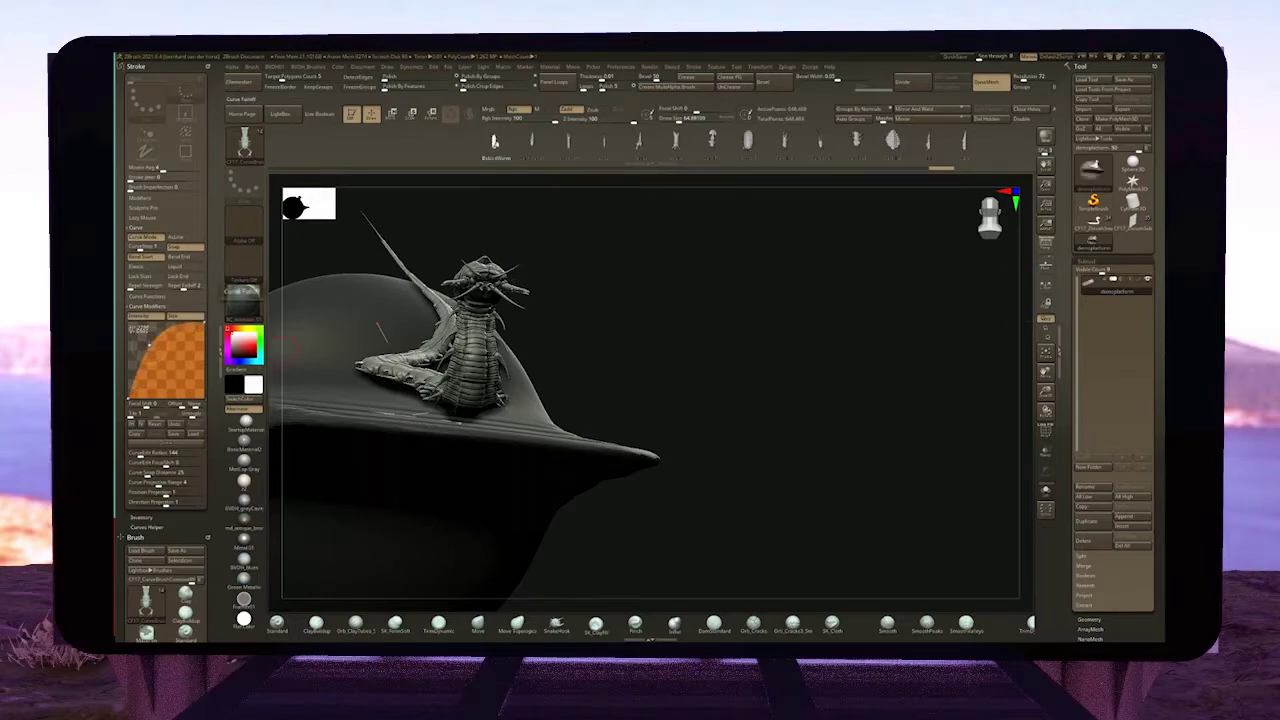
pyautogui.click(543, 139)
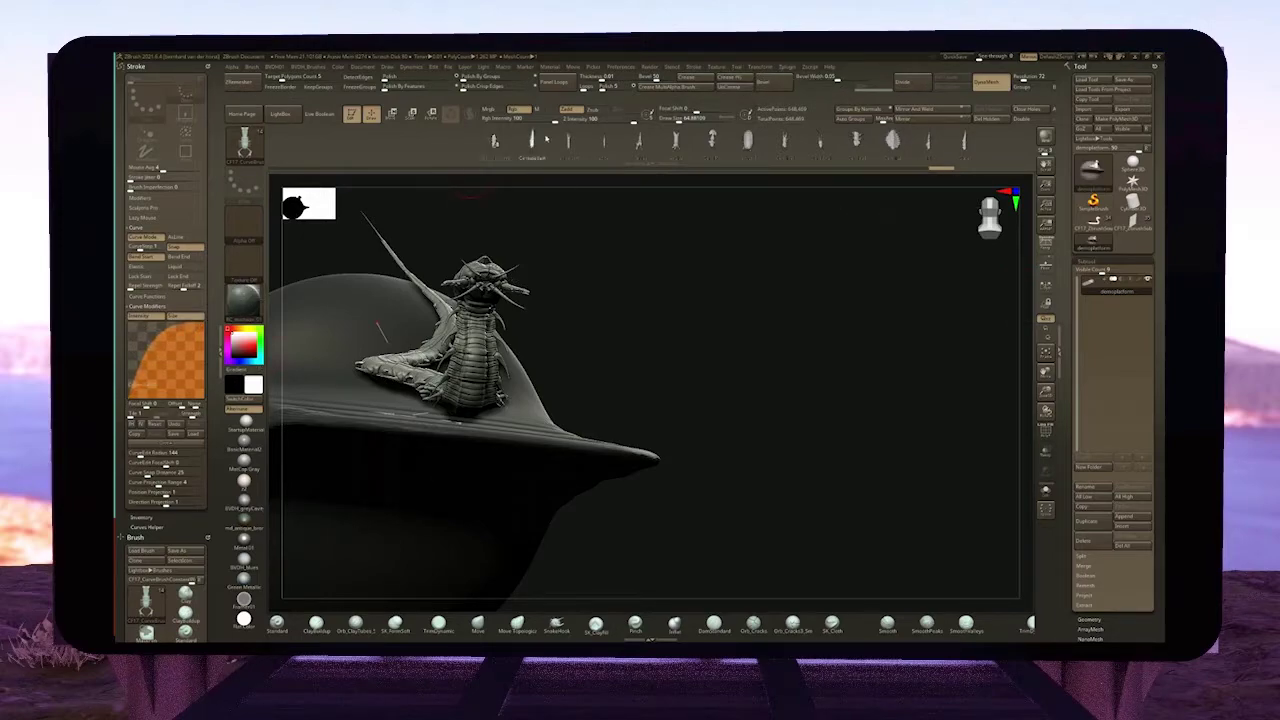
pyautogui.moveTo(149, 345); pyautogui.dragTo(129, 325)
pyautogui.click(566, 143)
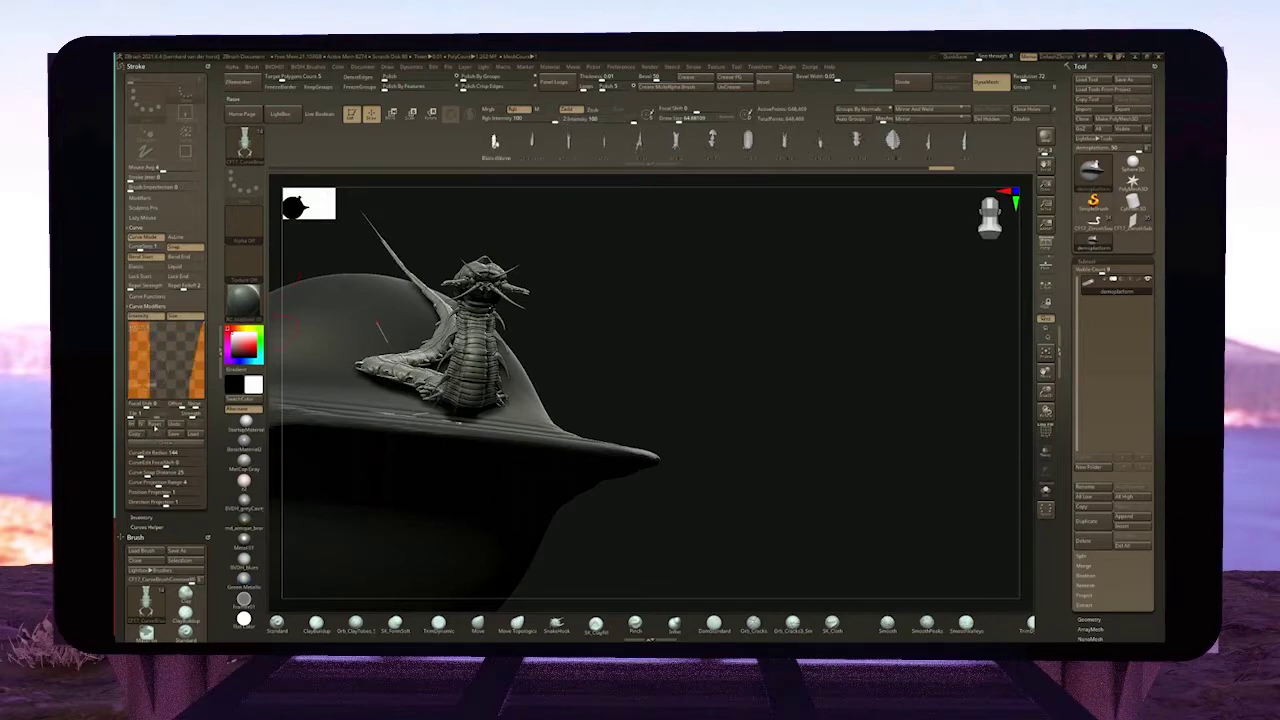
pyautogui.click(155, 426)
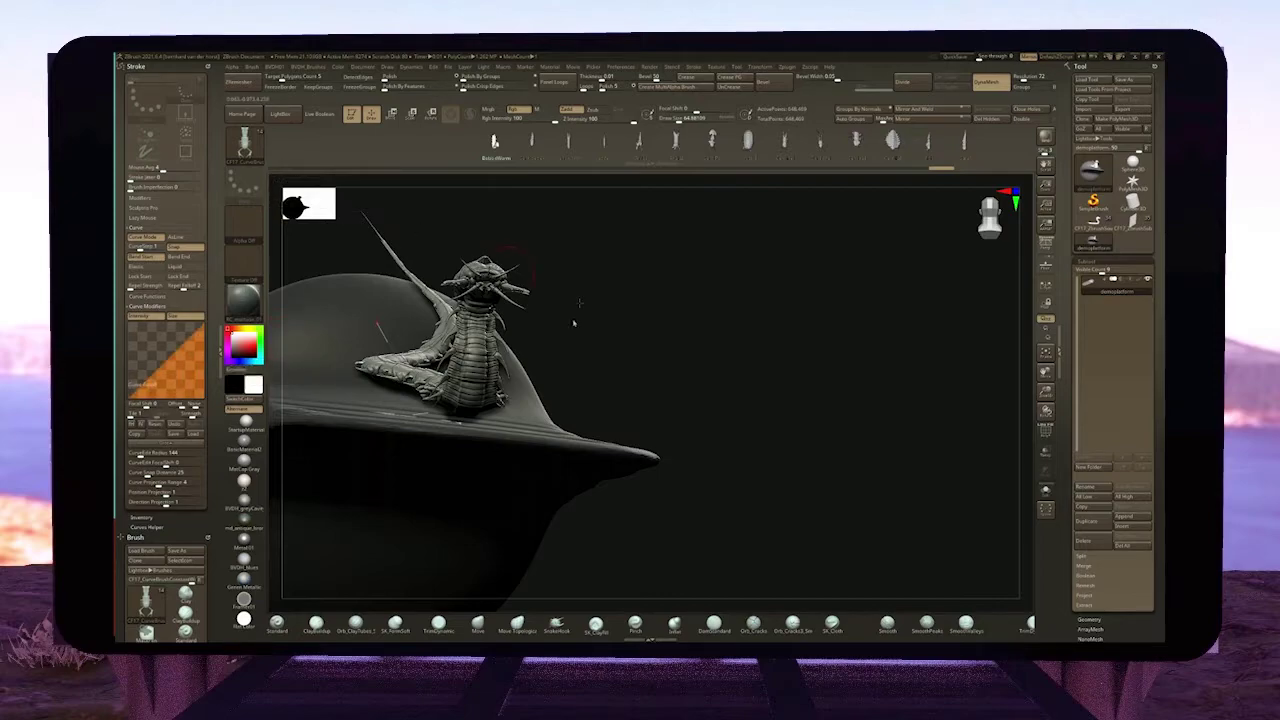
# Look through the available CF17 curve brush files in the Product folder without loading any.
pyautogui.press('b')
pyautogui.press('b')
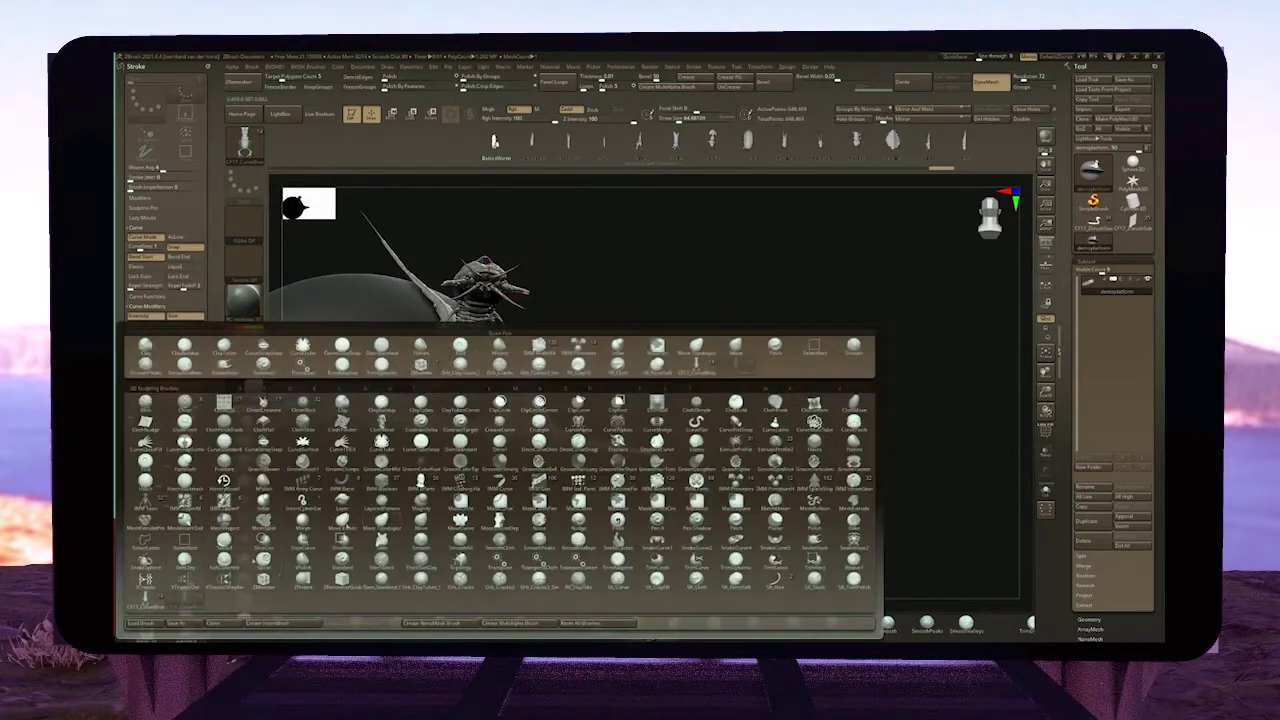
pyautogui.click(141, 623)
pyautogui.click(452, 204)
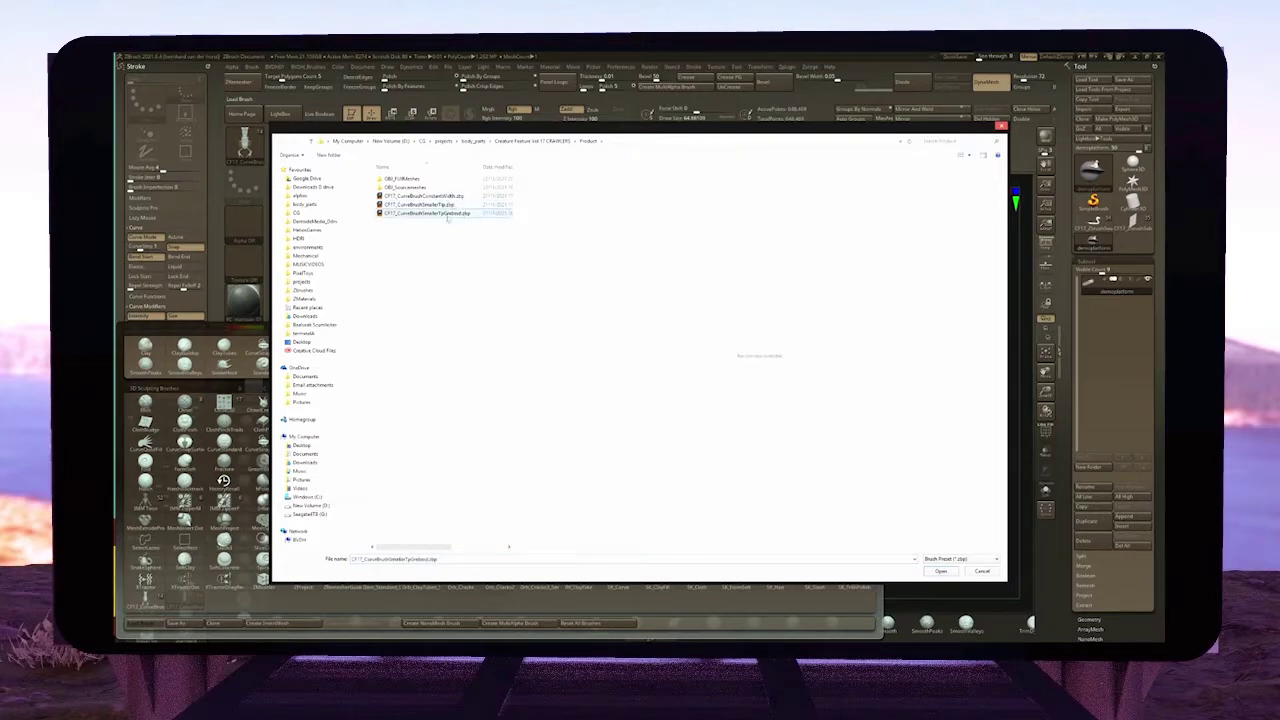
pyautogui.click(977, 572)
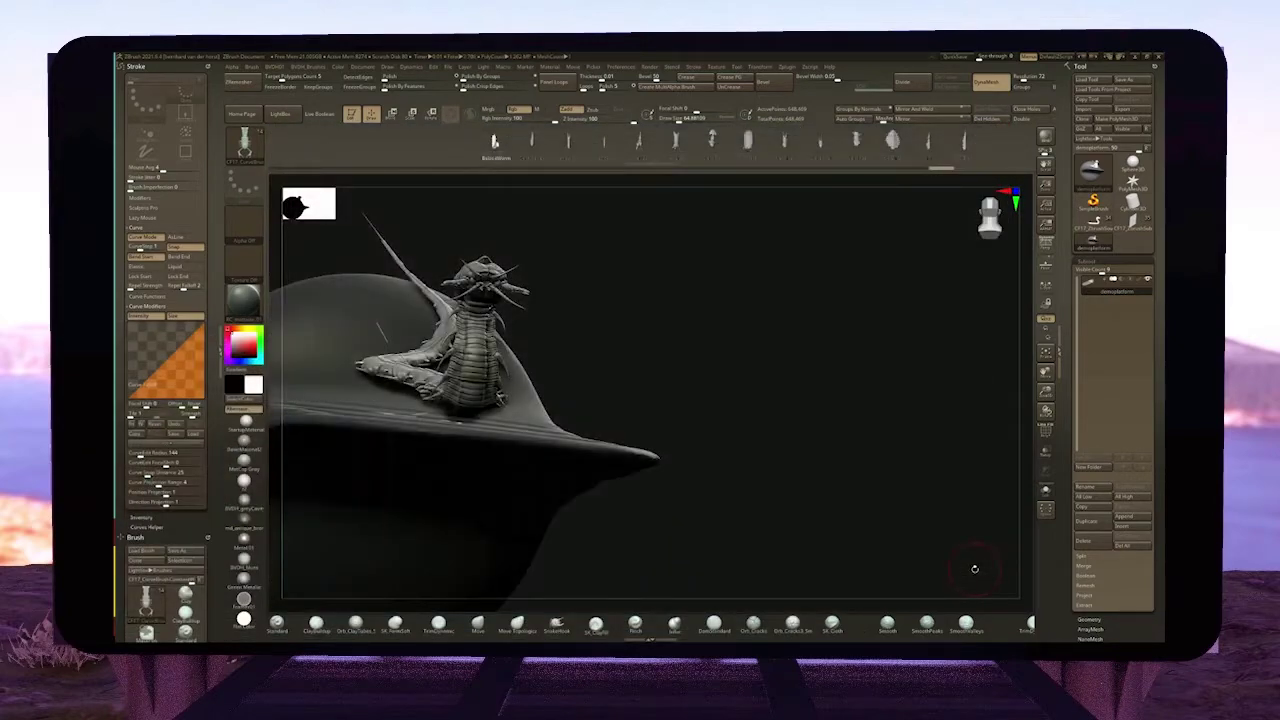
# Bulge the Curve Falloff profile upwards and apply it to the worm lying on the handle.
pyautogui.moveTo(164, 361); pyautogui.dragTo(156, 348)
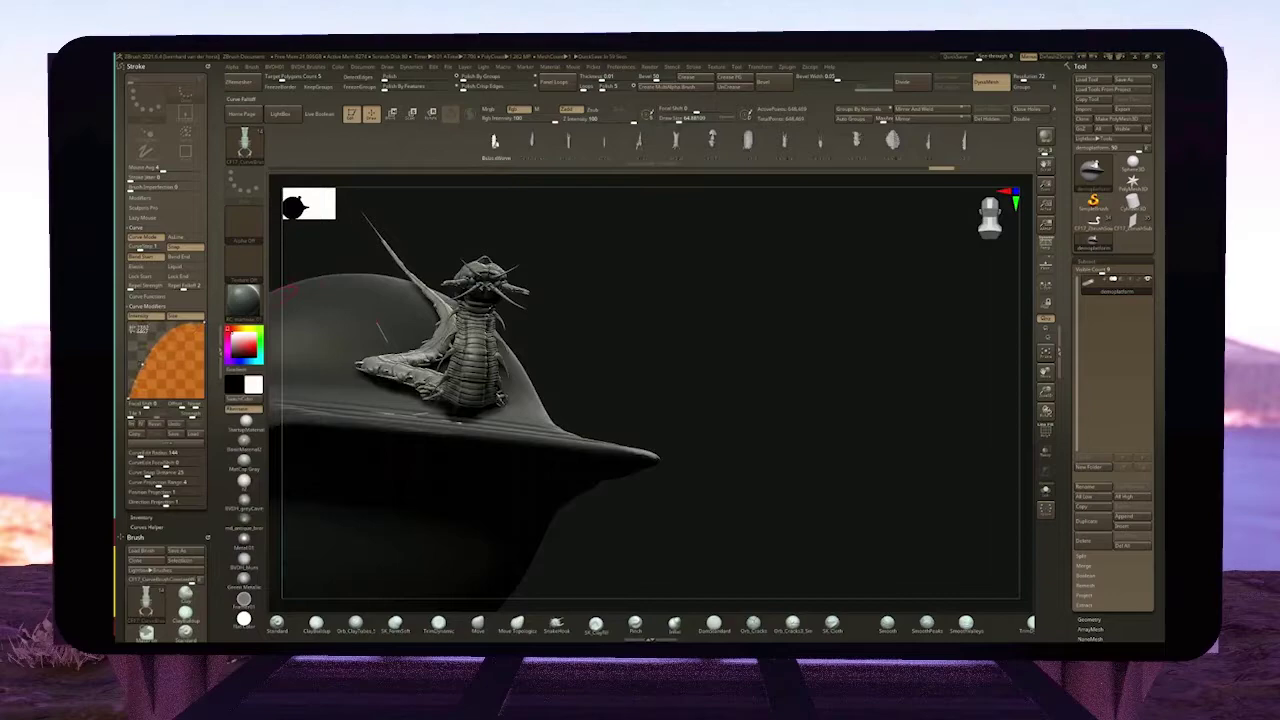
pyautogui.click(437, 376)
pyautogui.moveTo(437, 376); pyautogui.dragTo(424, 430, button='right')
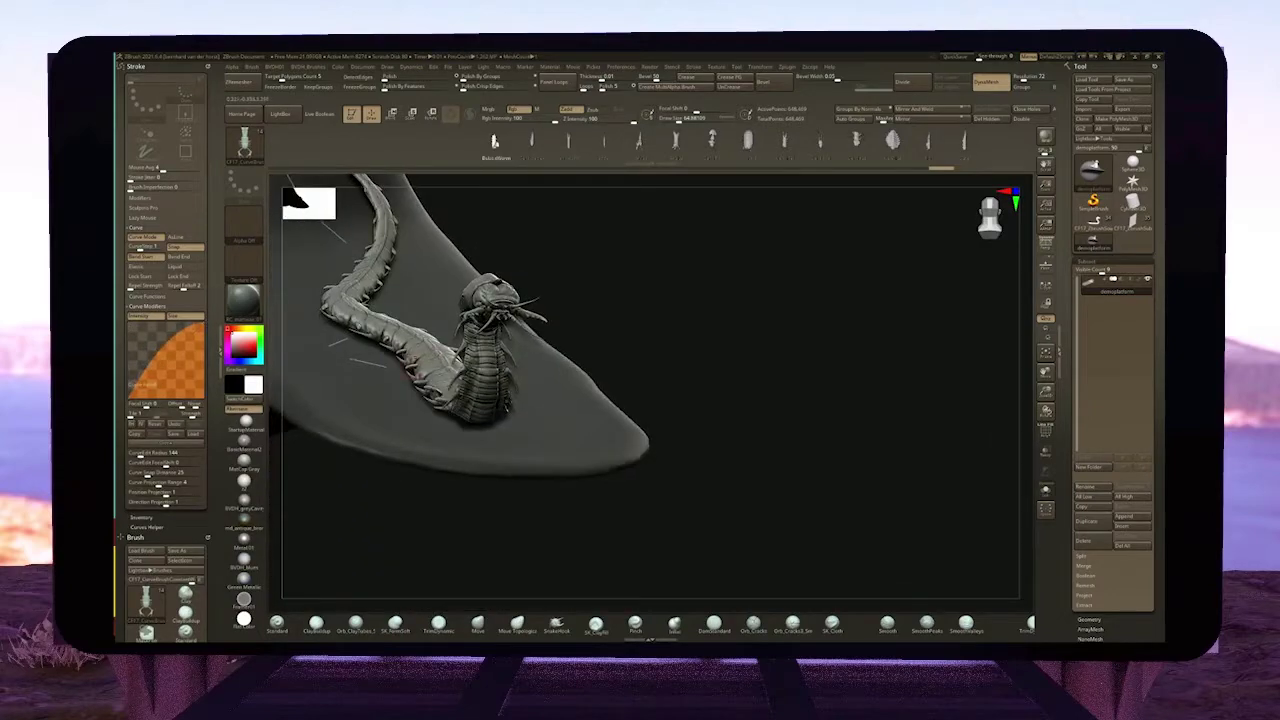
pyautogui.click(422, 362)
pyautogui.moveTo(420, 366)
pyautogui.mouseDown(button='right')
pyautogui.moveTo(429, 339)
pyautogui.moveTo(435, 368)
pyautogui.mouseUp(button='right')
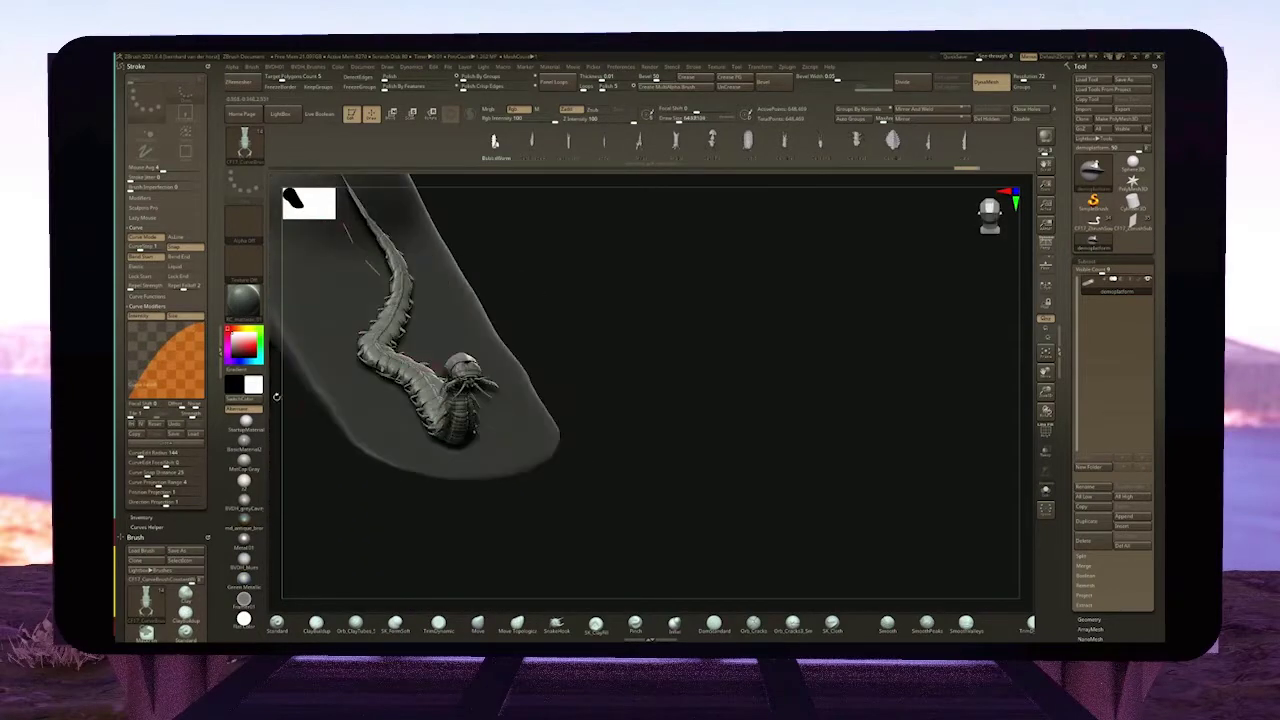
# Set the brush modifier Curve Res to 1 and rebuild the worm along its curve.
pyautogui.scroll(-10, 166, 528)
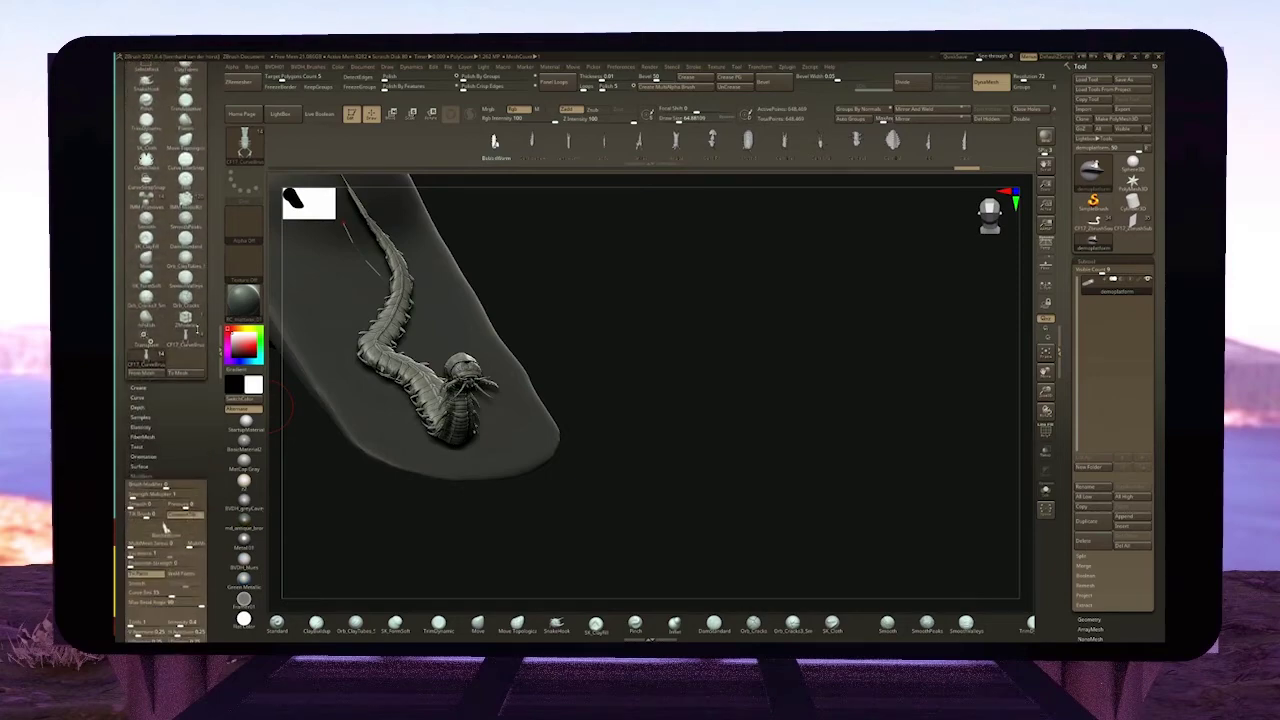
pyautogui.scroll(8, 173, 447)
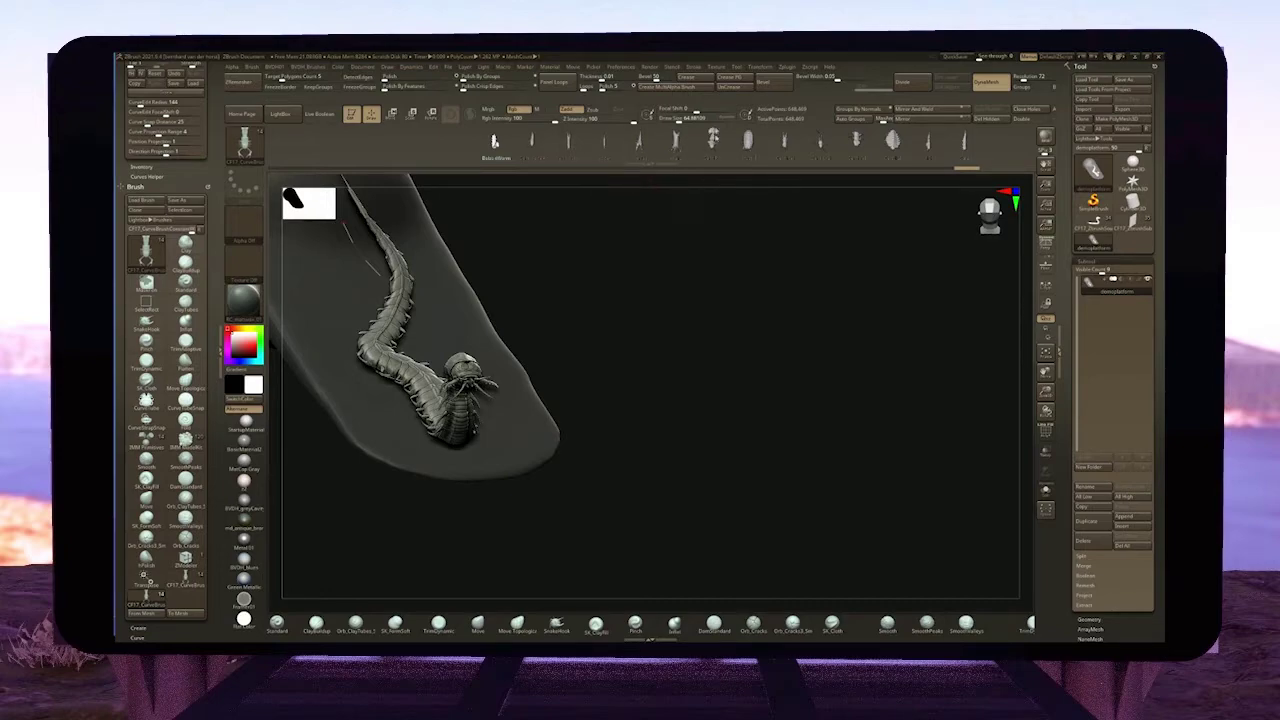
pyautogui.moveTo(217, 420); pyautogui.dragTo(165, 284)
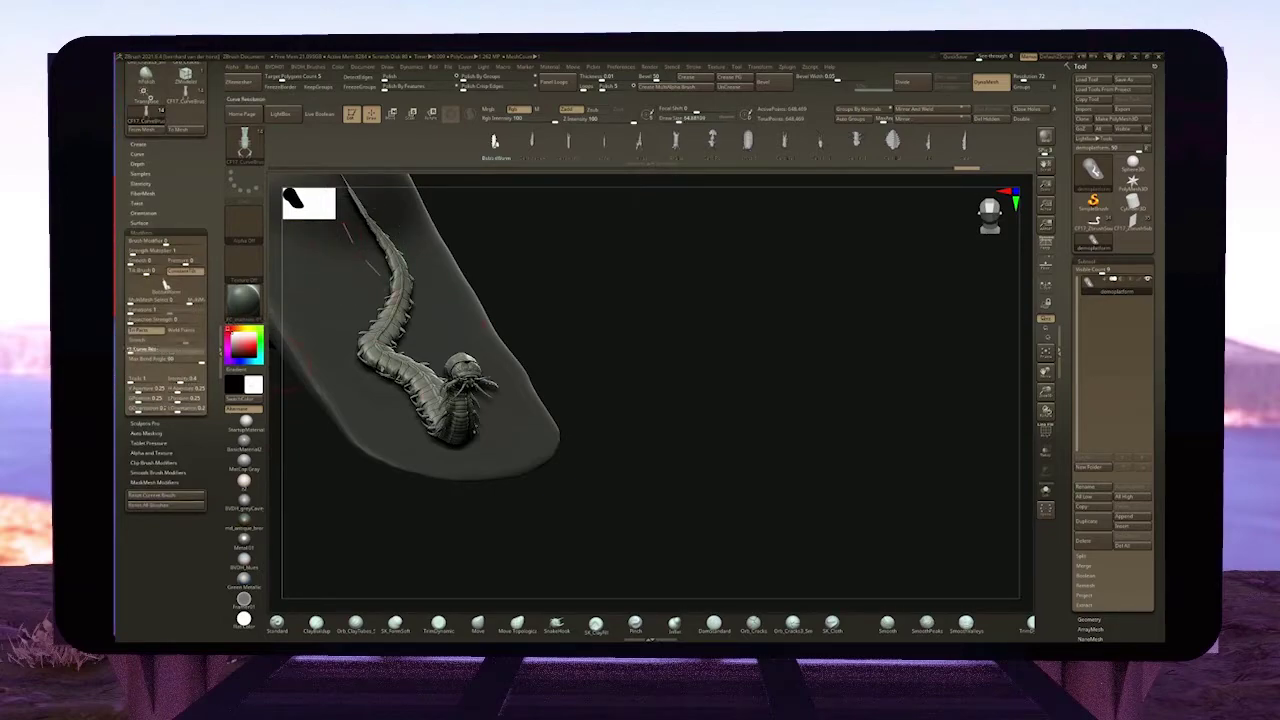
pyautogui.keyDown('alt'); pyautogui.moveTo(382, 273); pyautogui.dragTo(440, 333, button='right'); pyautogui.keyUp('alt')
pyautogui.click(441, 333)
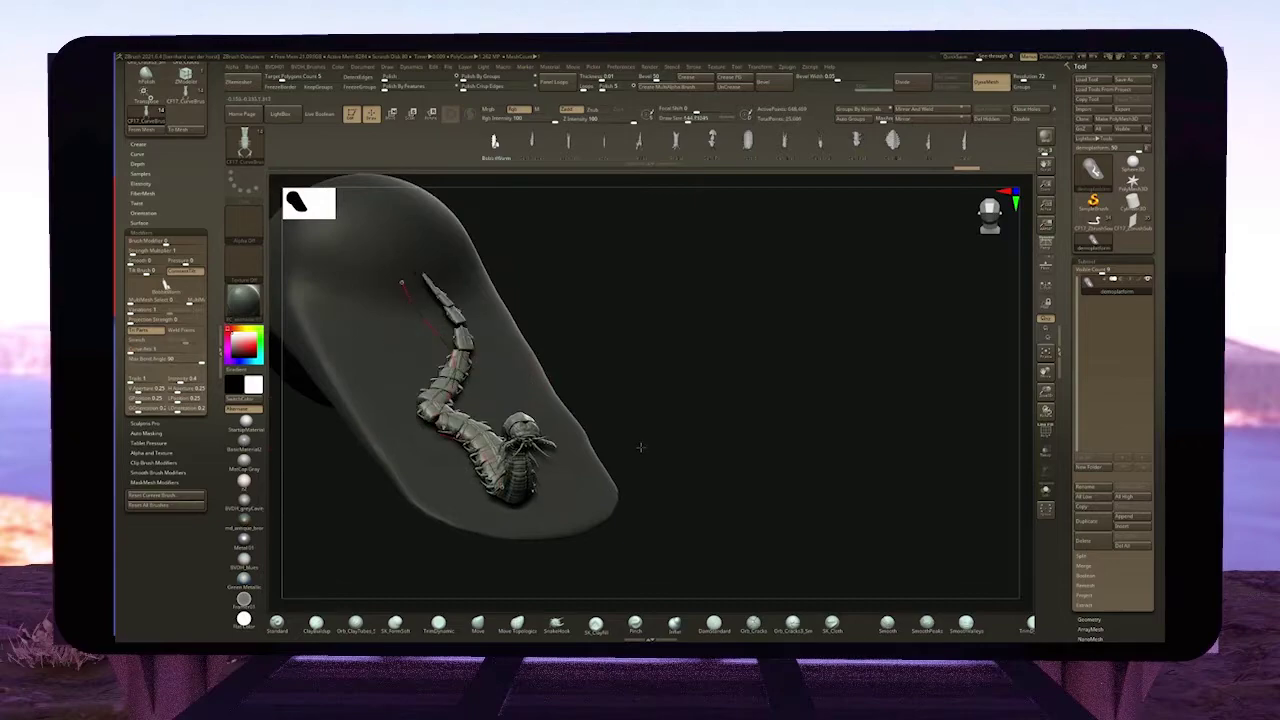
# Pull the worm's head end sideways to the edge of the handle's rounded end.
pyautogui.moveTo(640, 446); pyautogui.dragTo(645, 530)
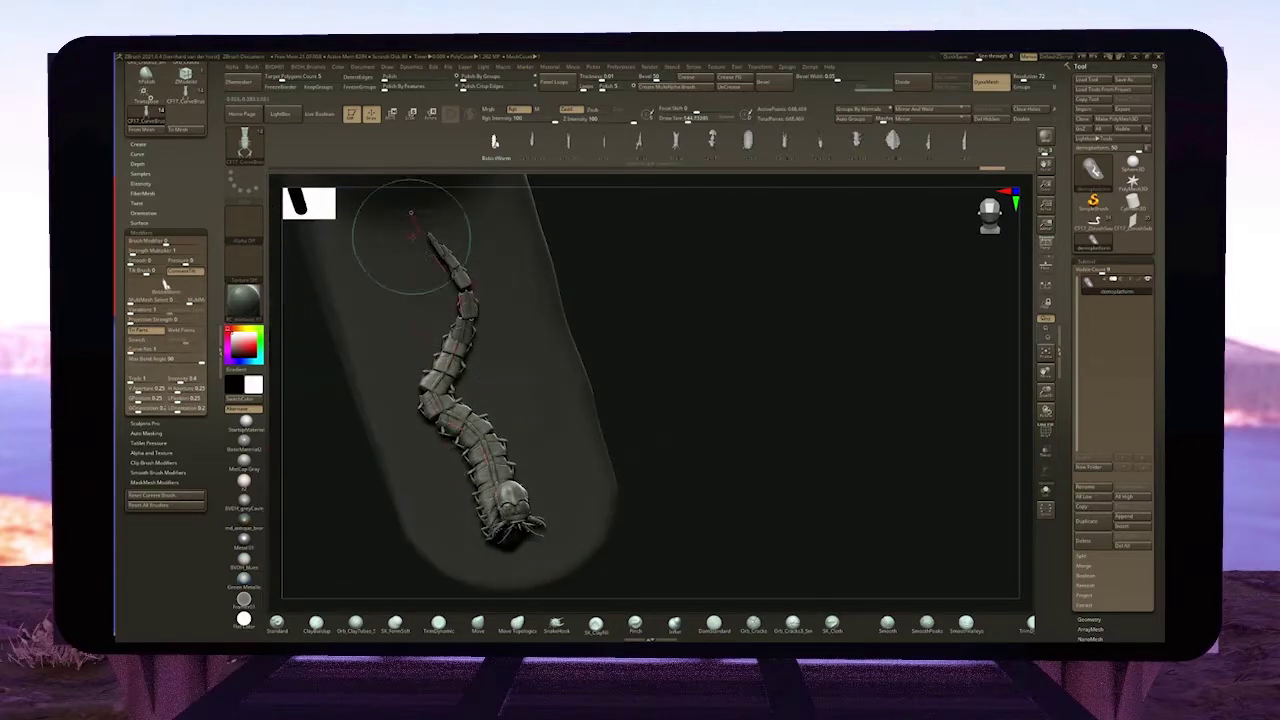
pyautogui.moveTo(497, 503)
pyautogui.mouseDown()
pyautogui.moveTo(529, 529)
pyautogui.moveTo(545, 520)
pyautogui.moveTo(436, 526)
pyautogui.moveTo(558, 502)
pyautogui.mouseUp()
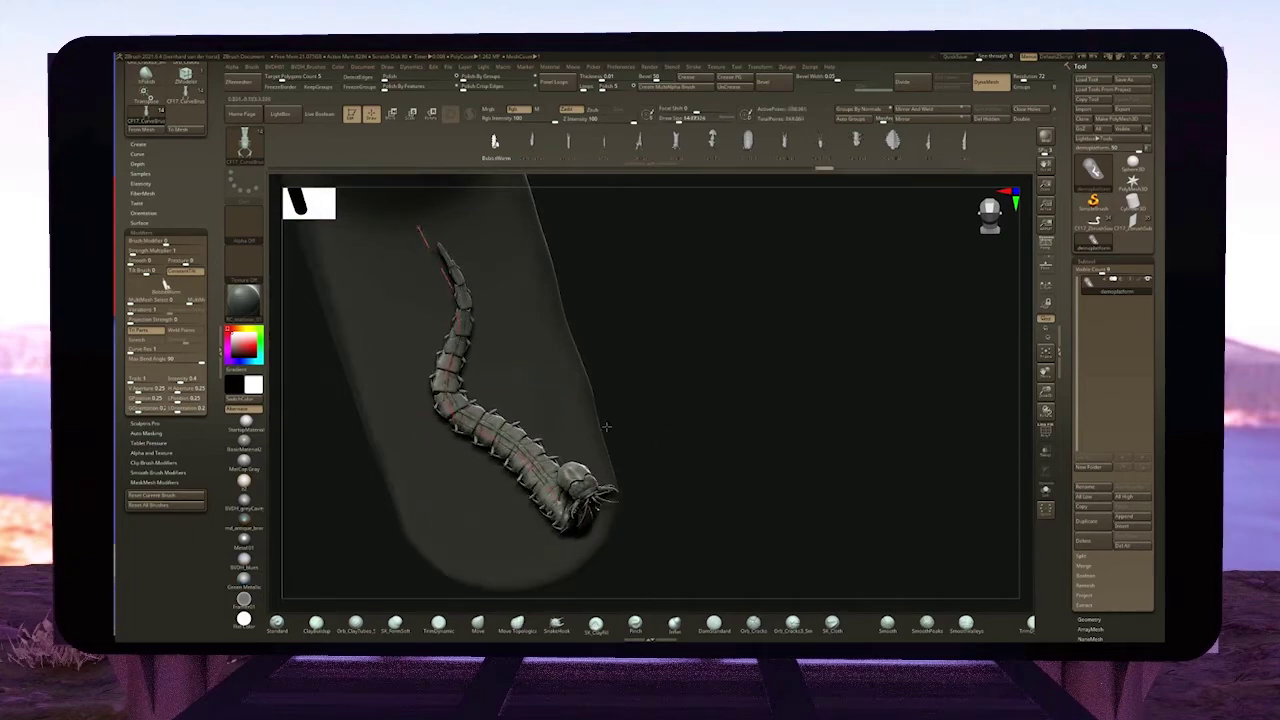
pyautogui.keyDown('alt'); pyautogui.moveTo(606, 426); pyautogui.dragTo(586, 415); pyautogui.keyUp('alt')
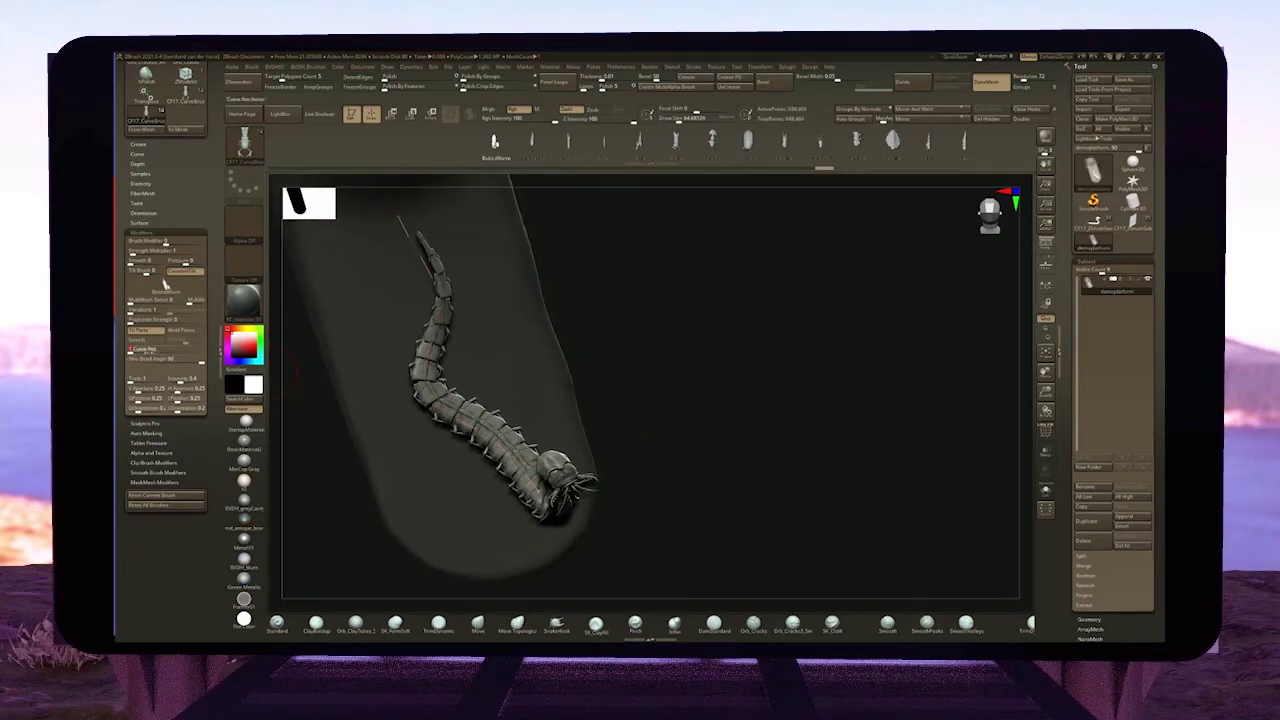
# Set Curve Res to 15, rebuild the worm, and bend its head end across the handle.
pyautogui.click(461, 420)
pyautogui.press('[')
pyautogui.press('[')
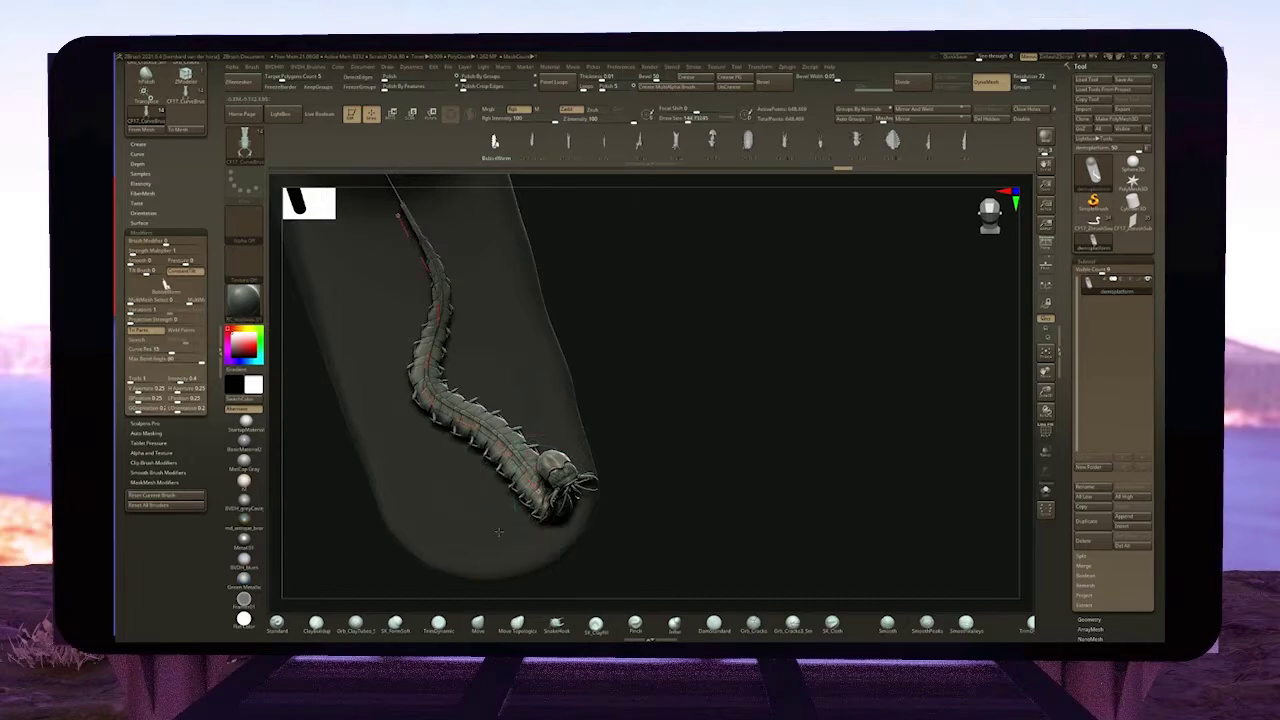
pyautogui.moveTo(575, 488)
pyautogui.mouseDown()
pyautogui.moveTo(390, 512)
pyautogui.moveTo(400, 385)
pyautogui.moveTo(430, 400)
pyautogui.moveTo(330, 320)
pyautogui.moveTo(385, 420)
pyautogui.moveTo(430, 420)
pyautogui.moveTo(532, 455)
pyautogui.mouseUp()
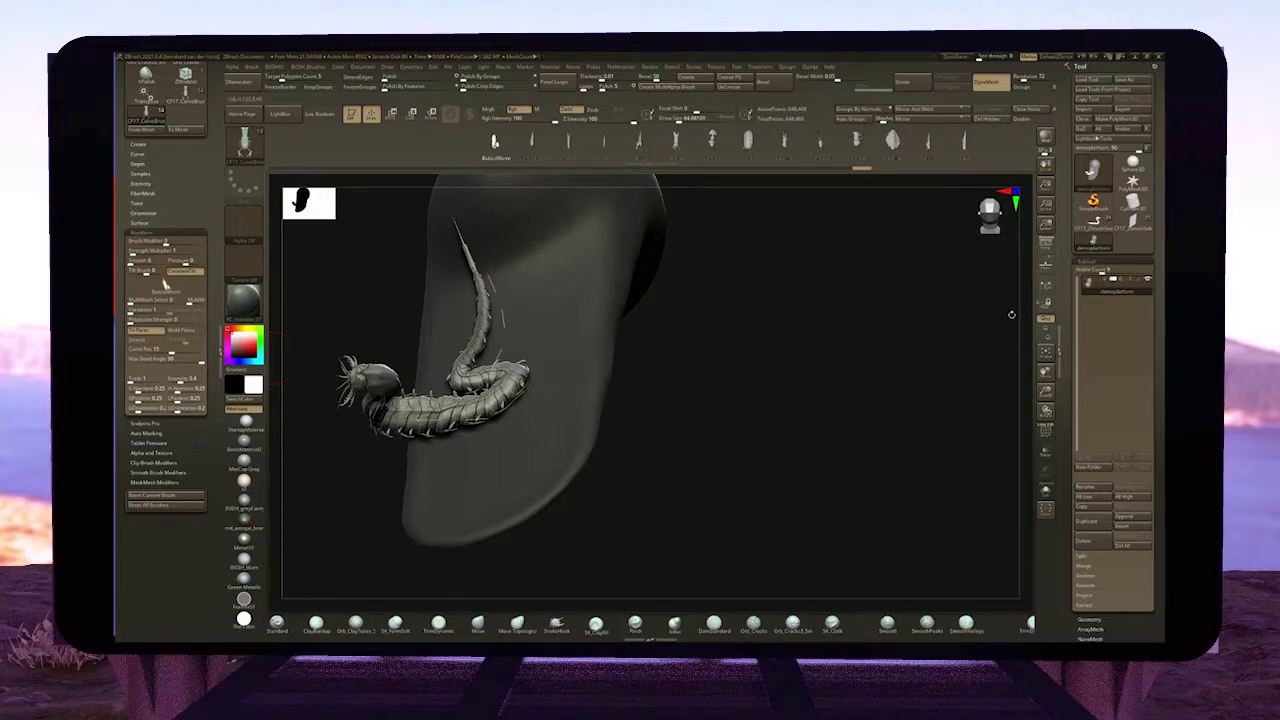
# Undo the worm's bends and edits back to the earlier worm running along the handle up to the sphere.
pyautogui.keyDown('alt'); pyautogui.moveTo(1012, 314); pyautogui.dragTo(689, 420, button='right'); pyautogui.keyUp('alt')
pyautogui.moveTo(674, 344)
pyautogui.mouseDown(button='right')
pyautogui.moveTo(750, 350)
pyautogui.moveTo(810, 380)
pyautogui.moveTo(760, 270)
pyautogui.moveTo(775, 260)
pyautogui.moveTo(590, 275)
pyautogui.moveTo(640, 380)
pyautogui.mouseUp(button='right')
pyautogui.hotkey('ctrl', 'z')
pyautogui.hotkey('ctrl', 'z')
pyautogui.hotkey('ctrl', 'z')
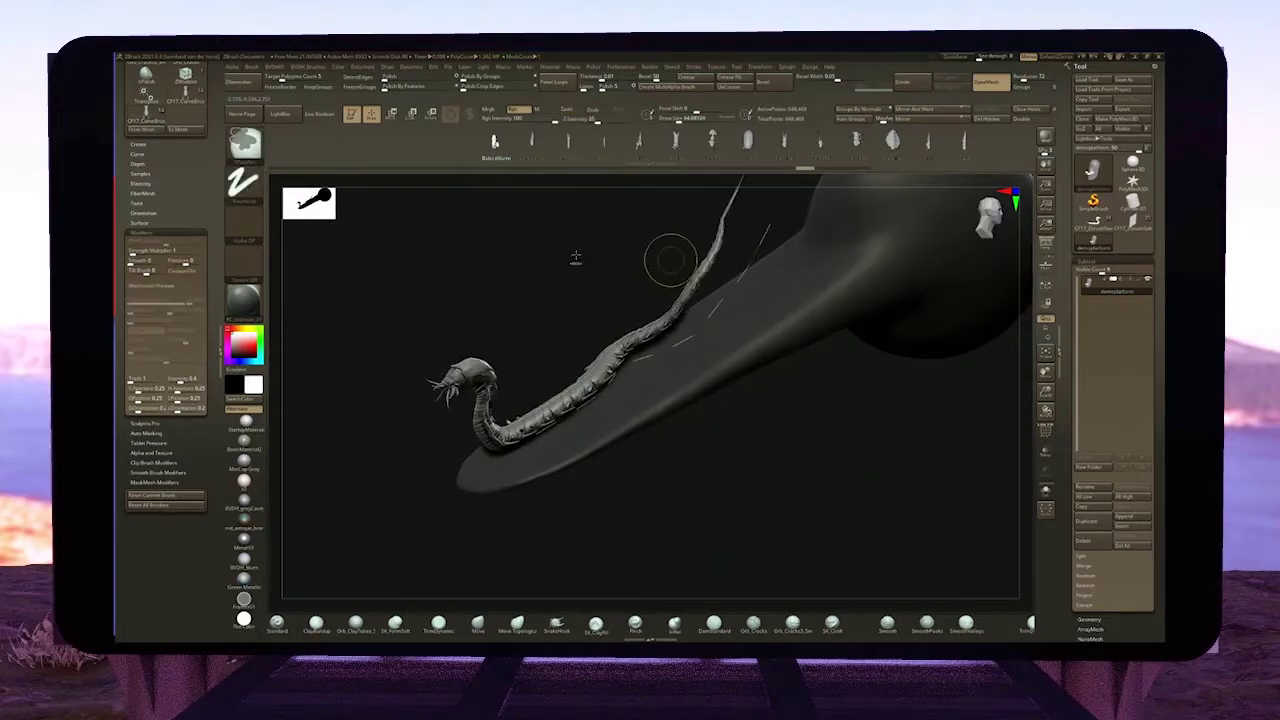
pyautogui.hotkey('ctrl', 'z')
pyautogui.hotkey('ctrl', 'z')
pyautogui.hotkey('ctrl', 'z')
pyautogui.hotkey('ctrl', 'z')
pyautogui.hotkey('ctrl', 'z')
pyautogui.keyDown('alt'); pyautogui.moveTo(833, 308); pyautogui.dragTo(571, 474, button='right'); pyautogui.keyUp('alt')
pyautogui.hotkey('ctrl', 'z')
pyautogui.hotkey('ctrl', 'z')
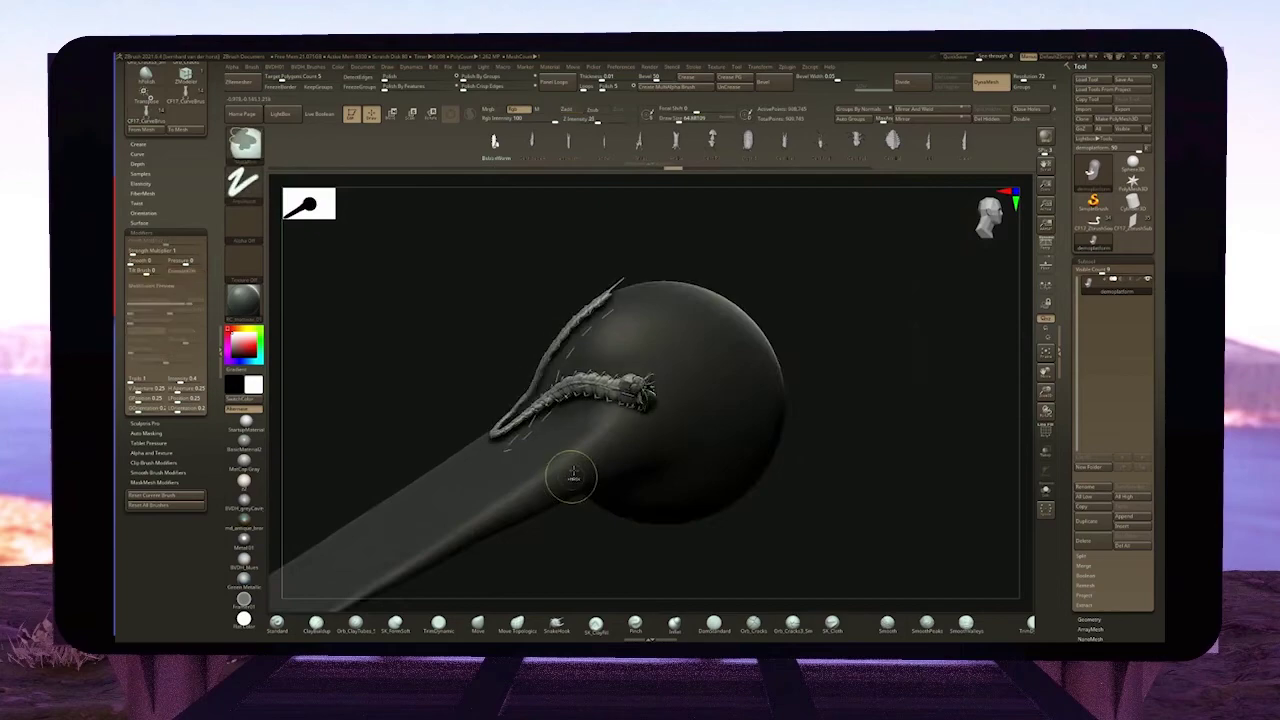
pyautogui.hotkey('ctrl', 'z')
pyautogui.hotkey('ctrl', 'z')
pyautogui.hotkey('ctrl', 'z')
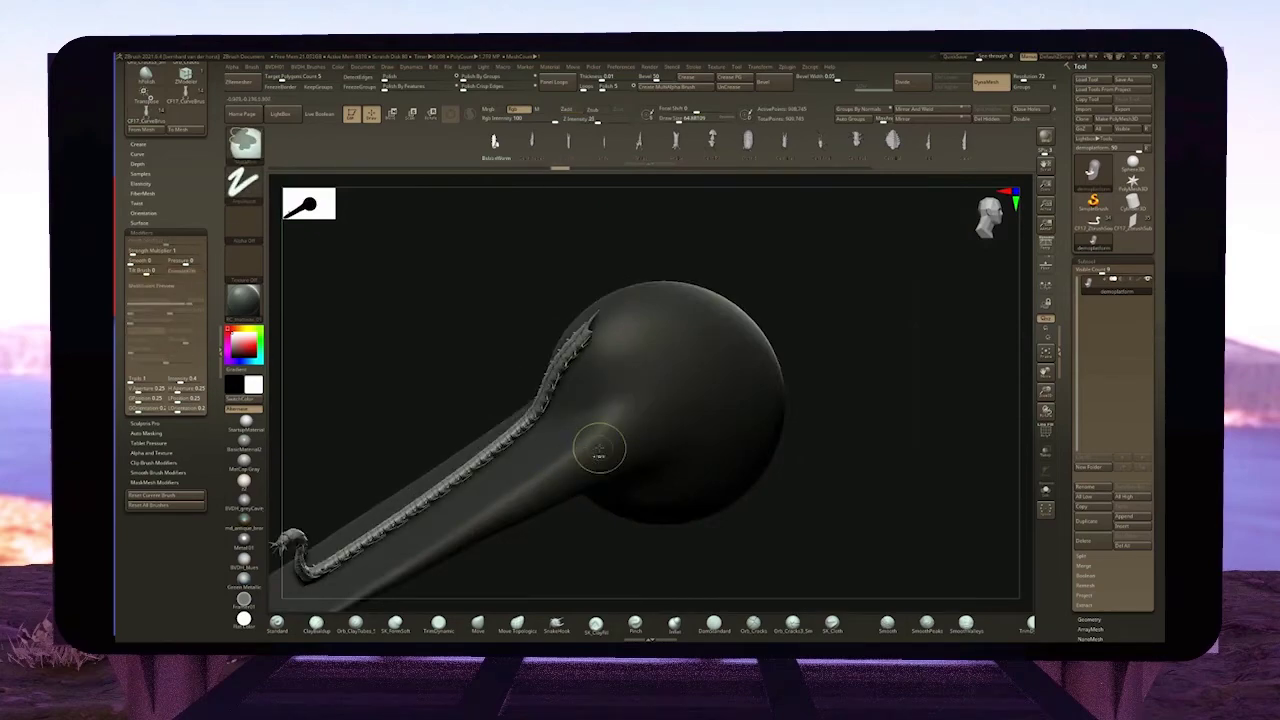
# Undo the worm on the handle back to the bare demo platform.
pyautogui.hotkey('ctrl', 'z')
pyautogui.hotkey('ctrl', 'z')
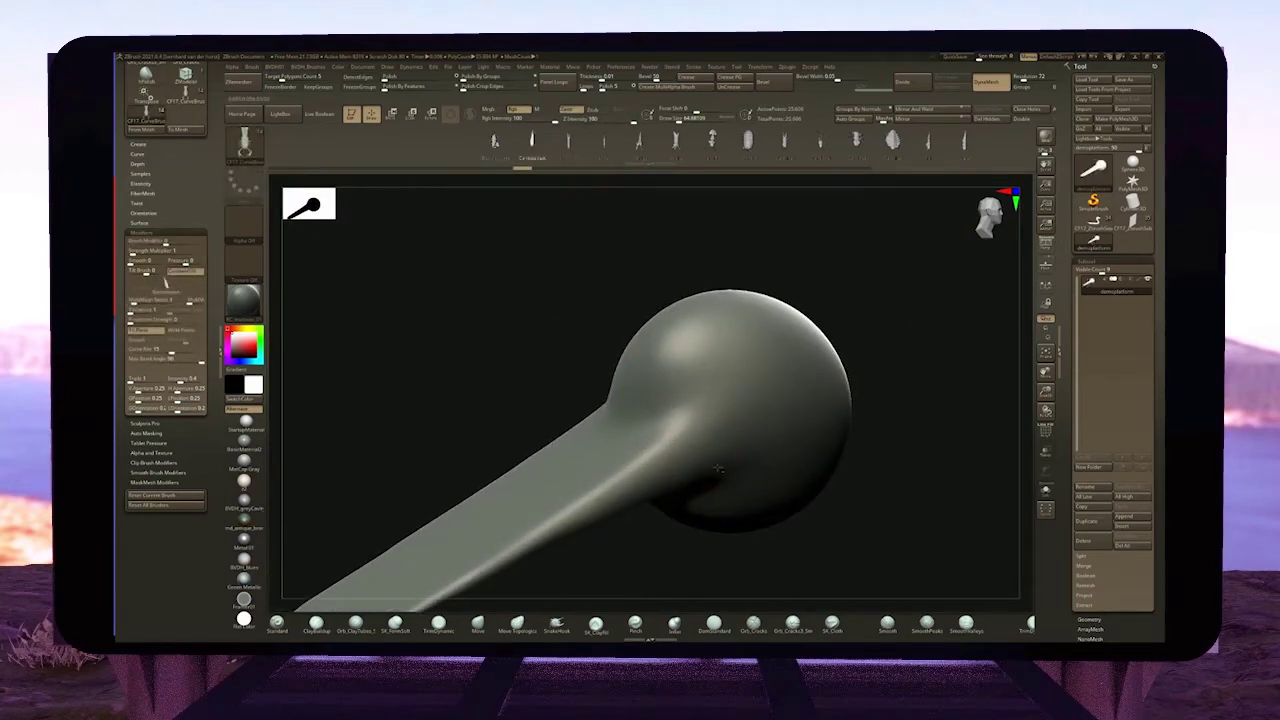
pyautogui.moveTo(717, 469); pyautogui.dragTo(807, 283, button='right')
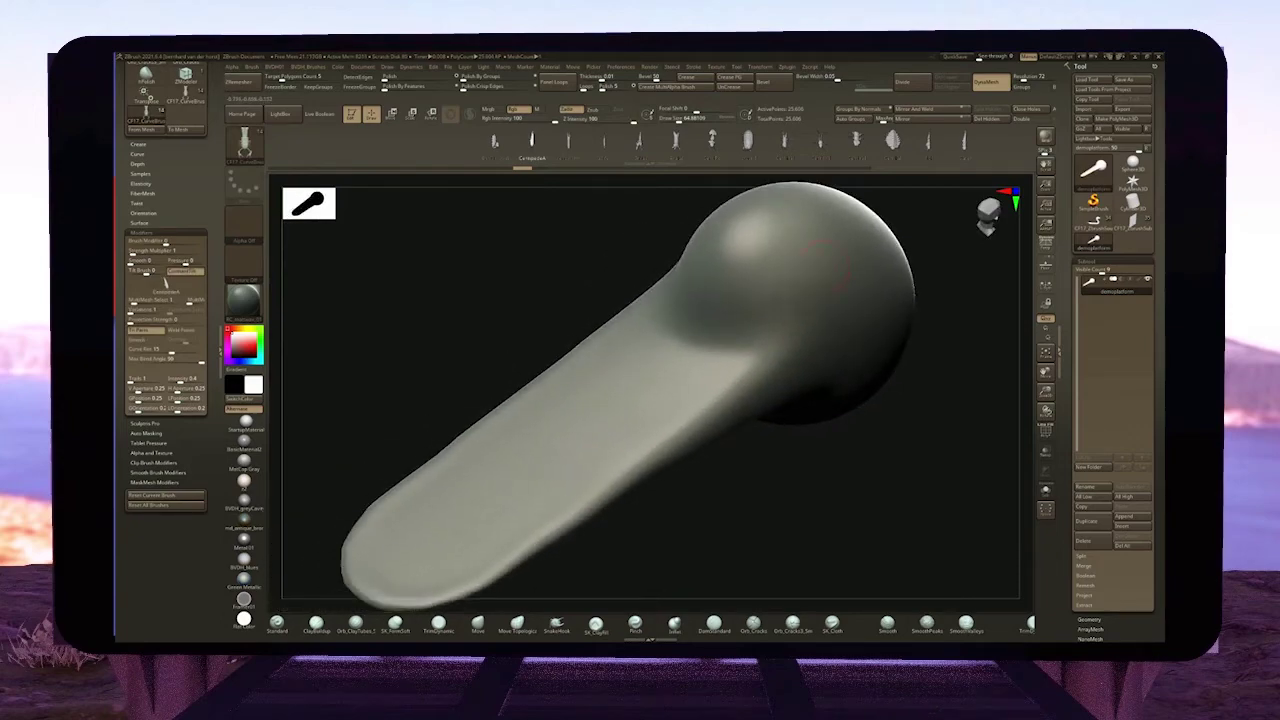
# Build the centipede along a curve on the platform and reshape its ends so it runs along the handle to the sphere.
pyautogui.moveTo(587, 440); pyautogui.dragTo(588, 439)
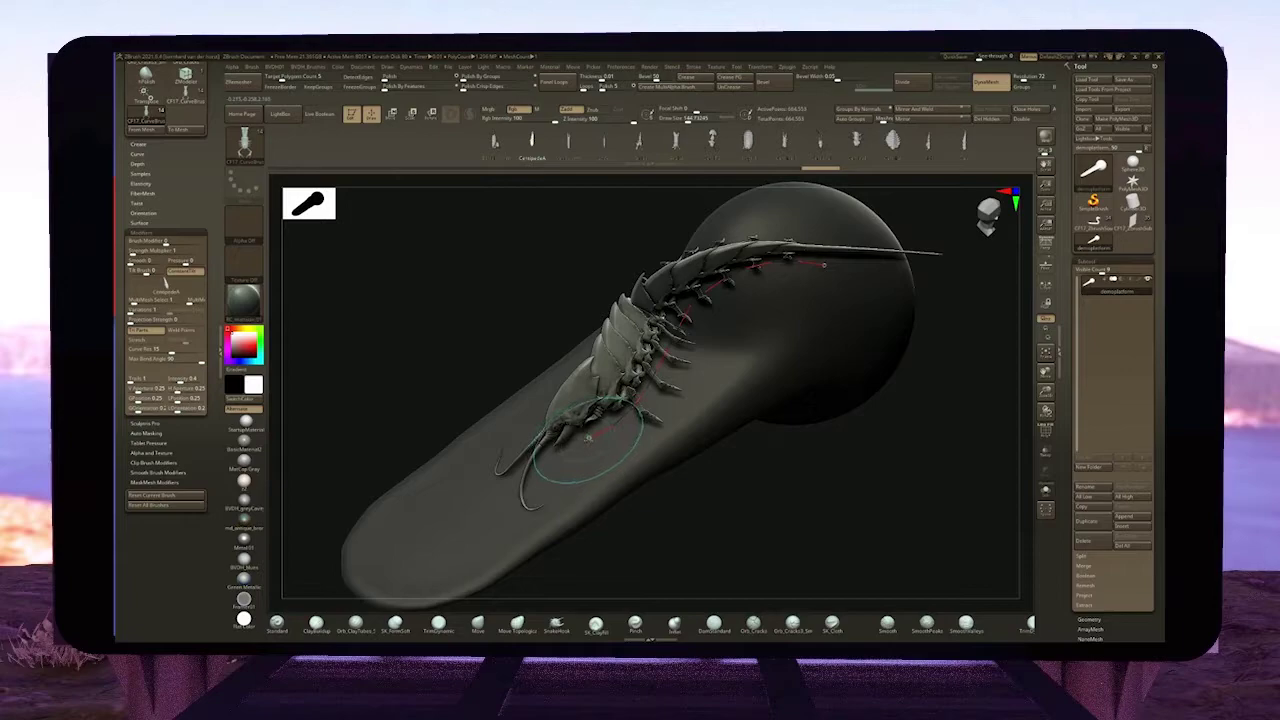
pyautogui.moveTo(818, 263); pyautogui.dragTo(722, 289)
pyautogui.moveTo(723, 289)
pyautogui.keyDown('alt'); pyautogui.mouseDown(button='right')
pyautogui.moveTo(955, 184)
pyautogui.moveTo(940, 290)
pyautogui.moveTo(830, 395)
pyautogui.moveTo(720, 330)
pyautogui.moveTo(740, 500)
pyautogui.moveTo(716, 448)
pyautogui.moveTo(794, 457)
pyautogui.moveTo(812, 446)
pyautogui.moveTo(812, 458)
pyautogui.moveTo(628, 486)
pyautogui.moveTo(503, 462)
pyautogui.mouseUp(button='right'); pyautogui.keyUp('alt')
pyautogui.moveTo(483, 463); pyautogui.dragTo(612, 524)
pyautogui.moveTo(618, 470); pyautogui.dragTo(520, 463)
# Rebuild the centipede along its curve at several draw sizes: very small, large and medium.
pyautogui.press('space')
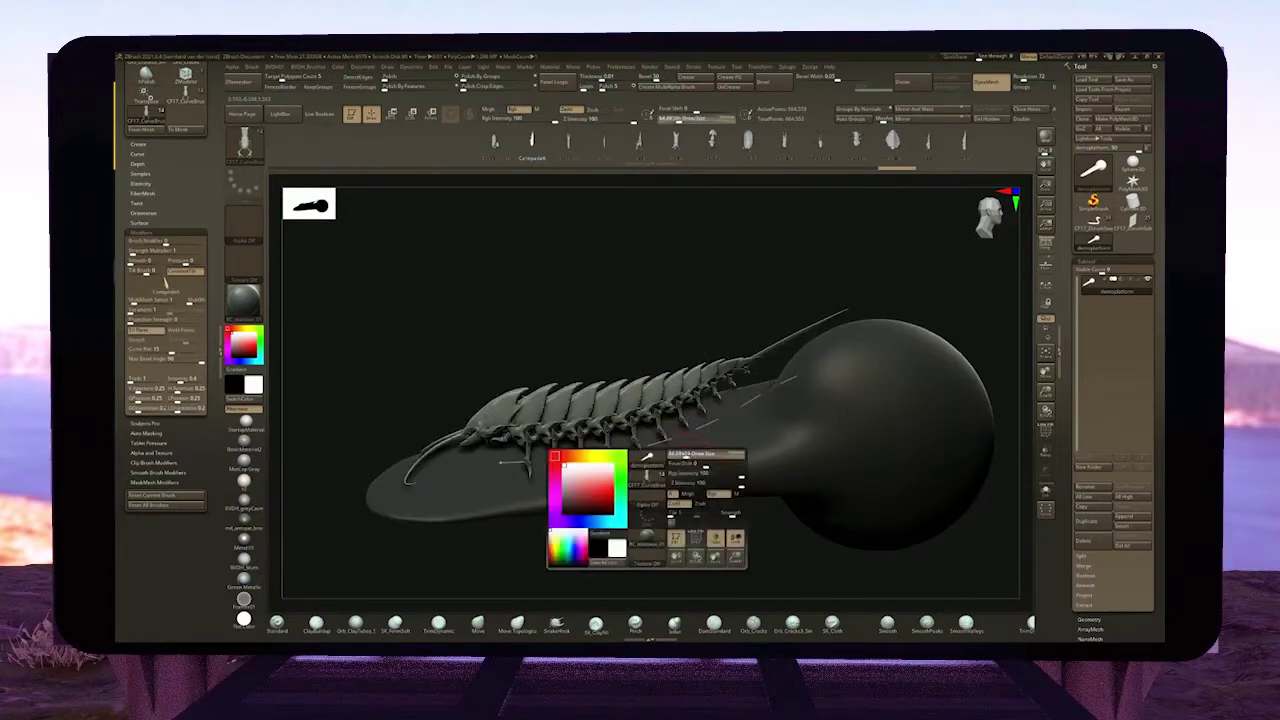
pyautogui.click(679, 449)
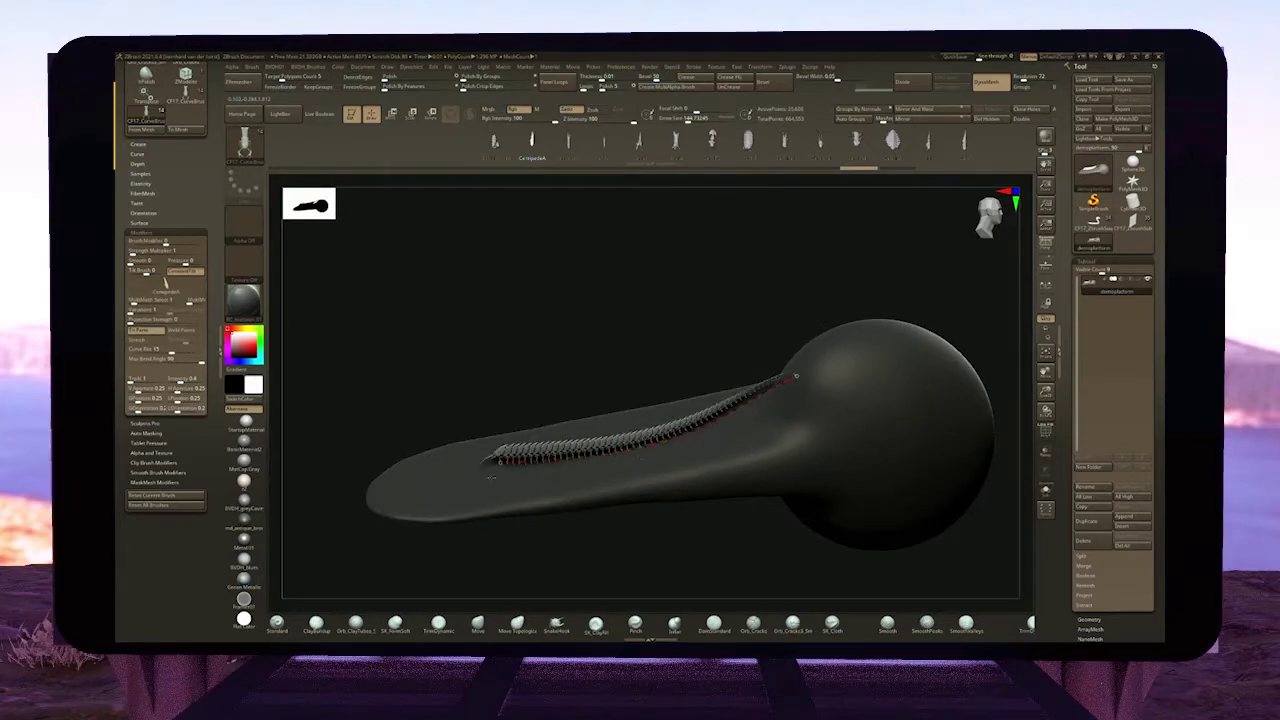
pyautogui.moveTo(490, 476); pyautogui.dragTo(600, 360)
pyautogui.press('space')
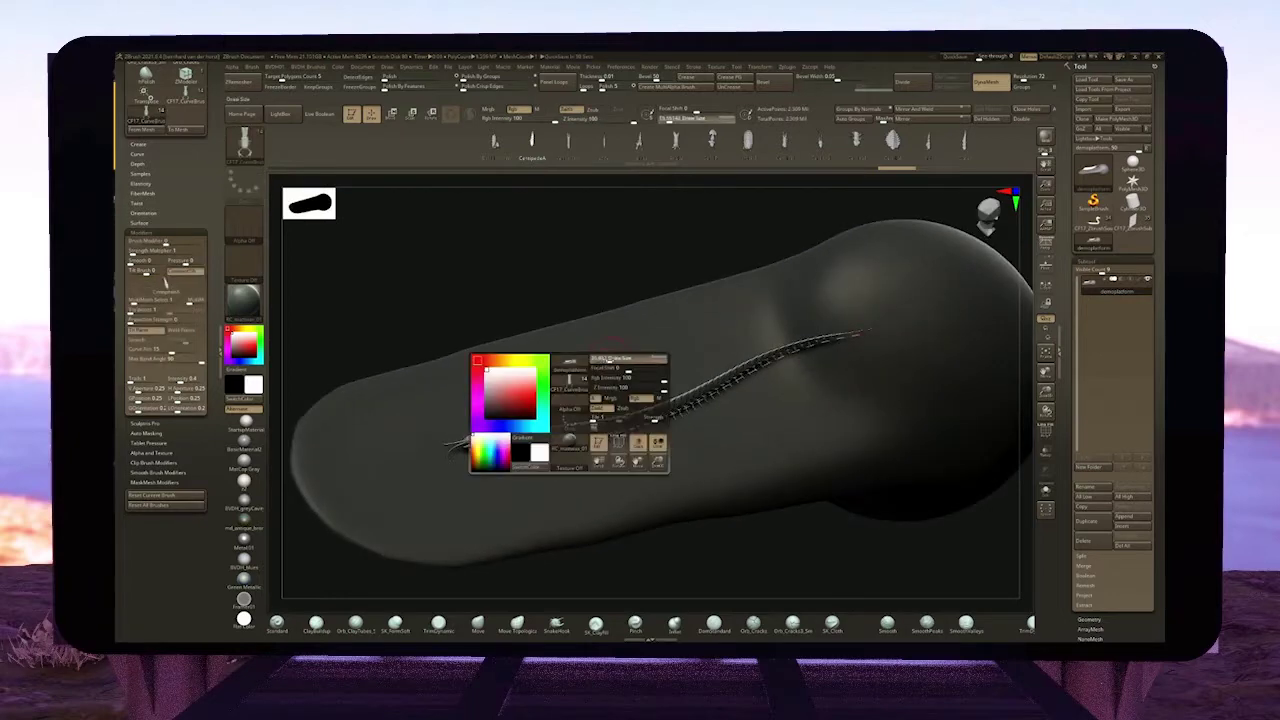
pyautogui.click(655, 425)
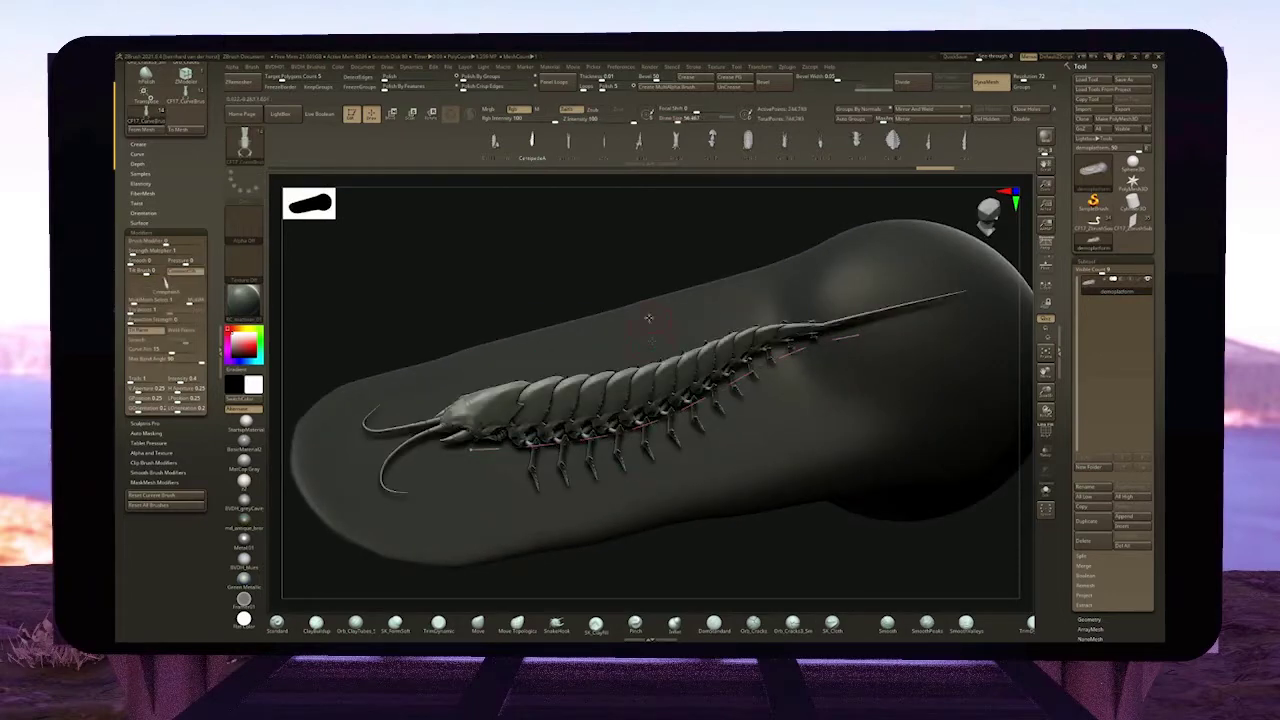
pyautogui.press('space')
pyautogui.click(693, 410)
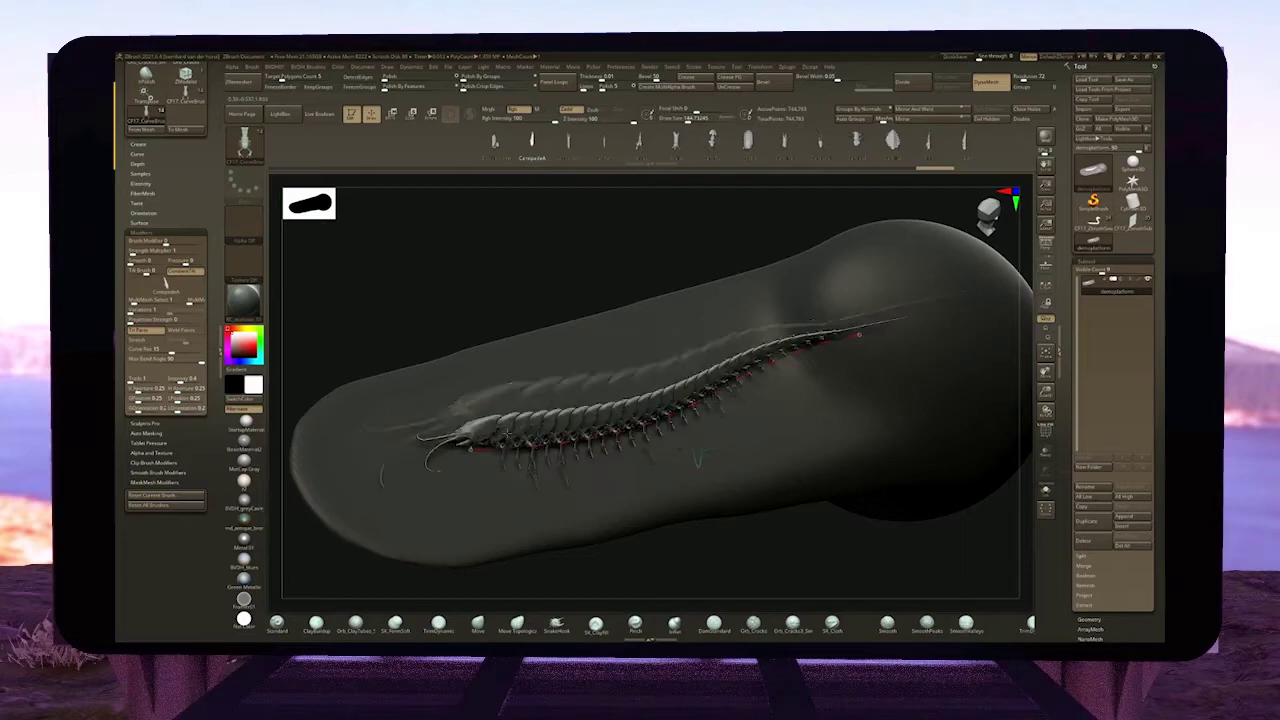
# Pull the centipede's tail end back along the handle and rebuild the curve with the smooth-backed alien worm mesh.
pyautogui.moveTo(858, 334); pyautogui.dragTo(746, 366)
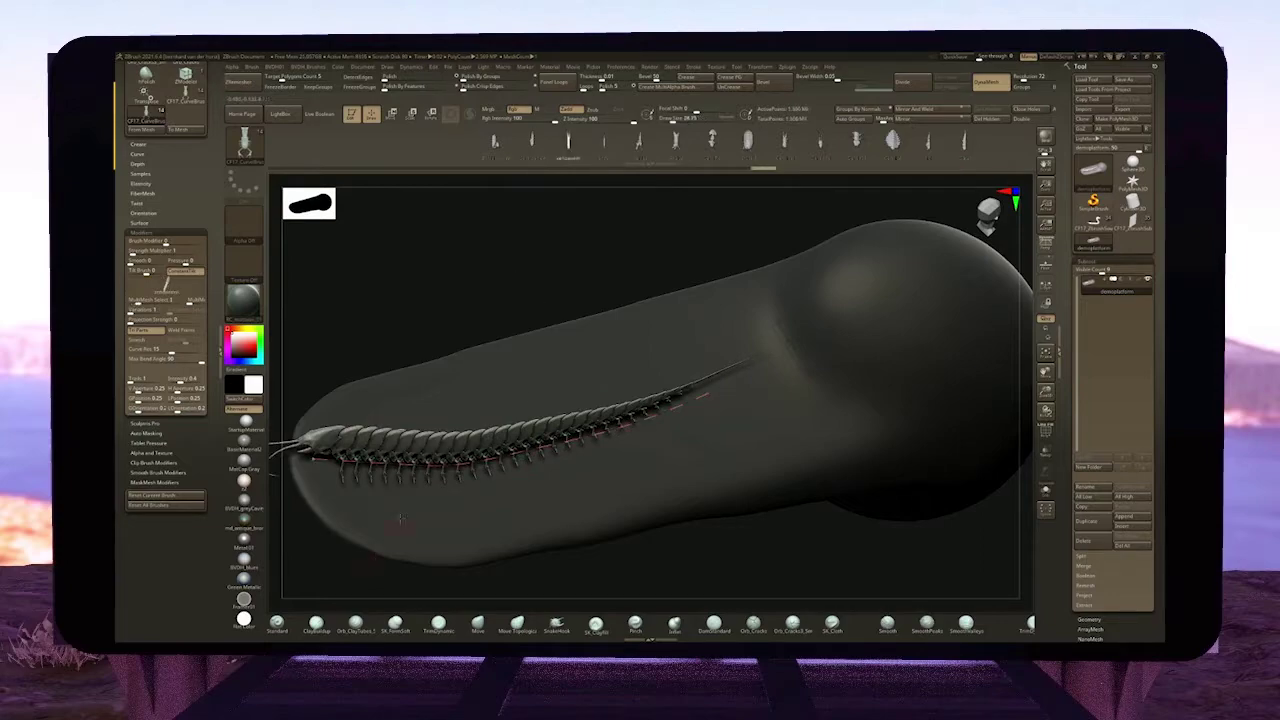
pyautogui.click(423, 490)
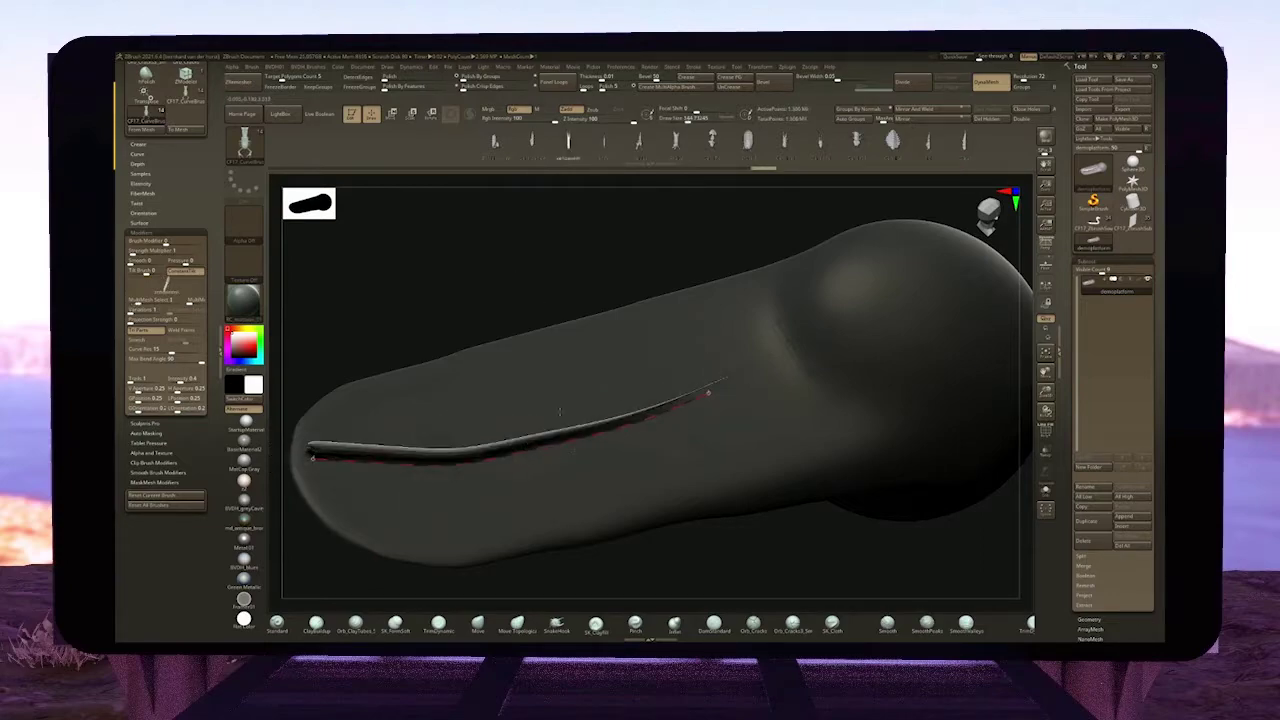
pyautogui.moveTo(560, 411); pyautogui.dragTo(527, 386, button='right')
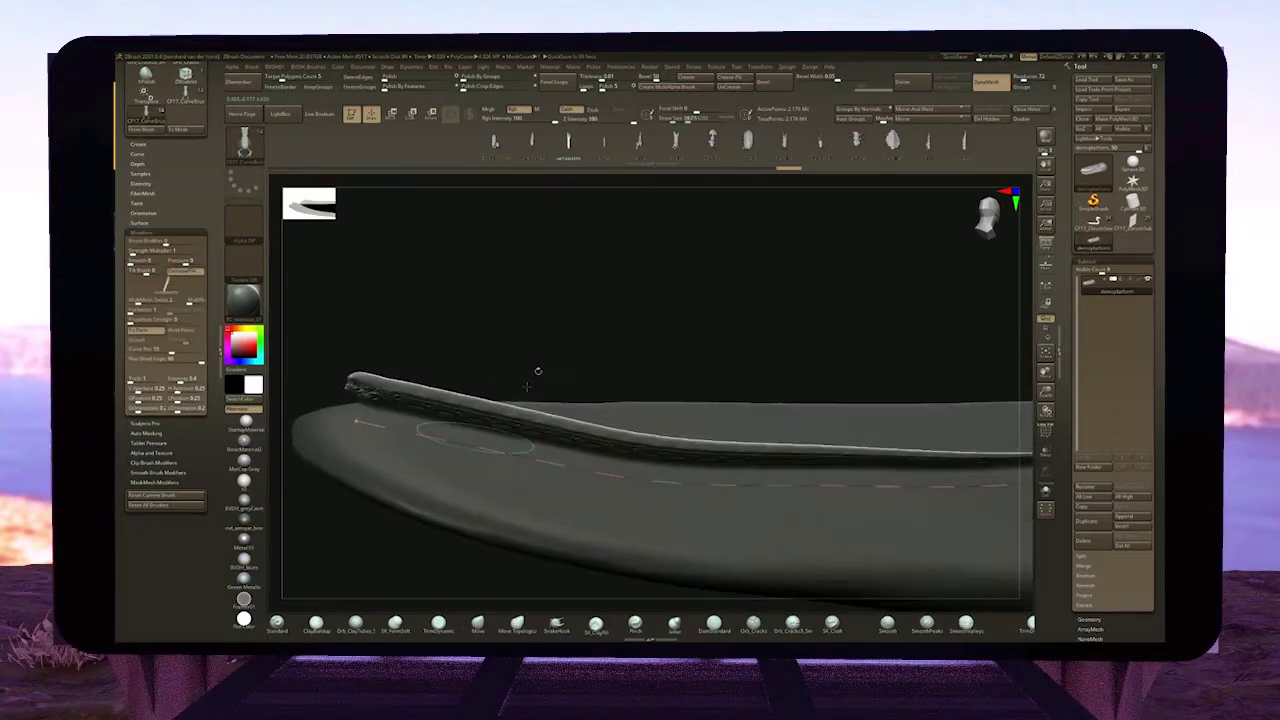
# Increase the draw size and rebuild the alien worm larger along its curve.
pyautogui.press('space')
pyautogui.click(603, 480)
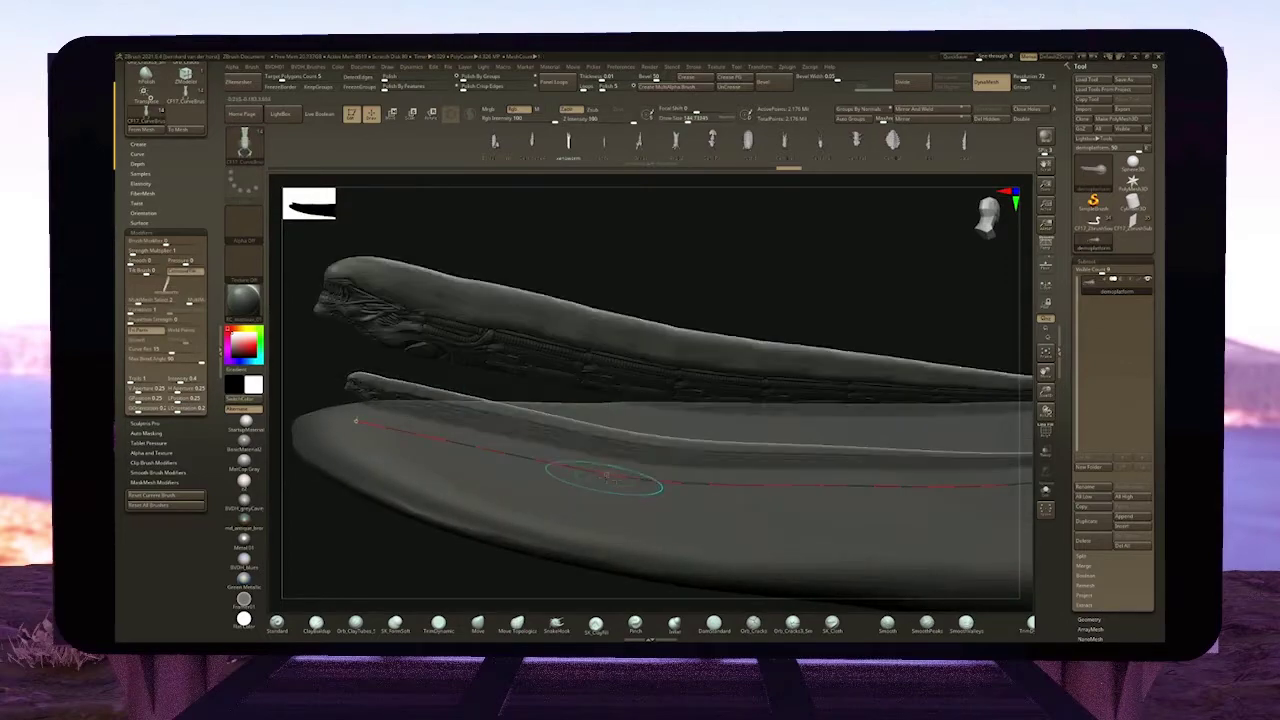
pyautogui.moveTo(603, 480); pyautogui.dragTo(706, 428, button='right')
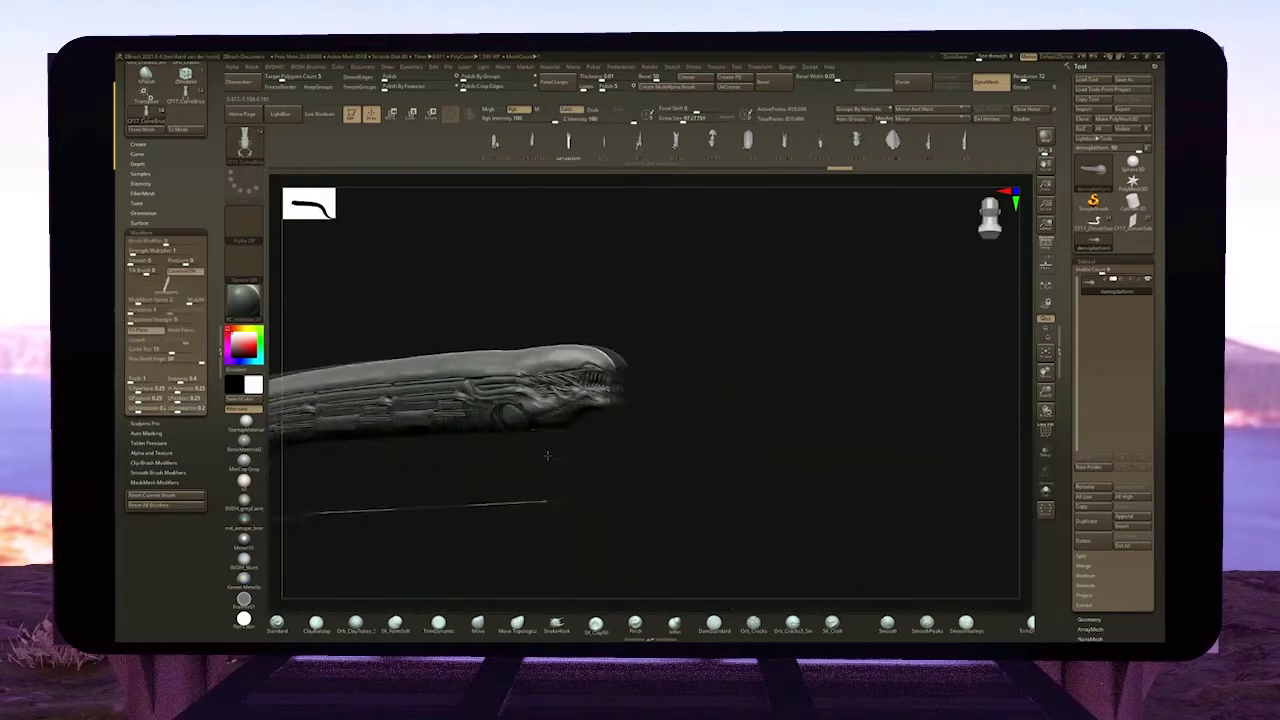
# Bend the alien worm's head end up and away from the handle, keeping its tail near the sphere.
pyautogui.moveTo(545, 455); pyautogui.dragTo(810, 512)
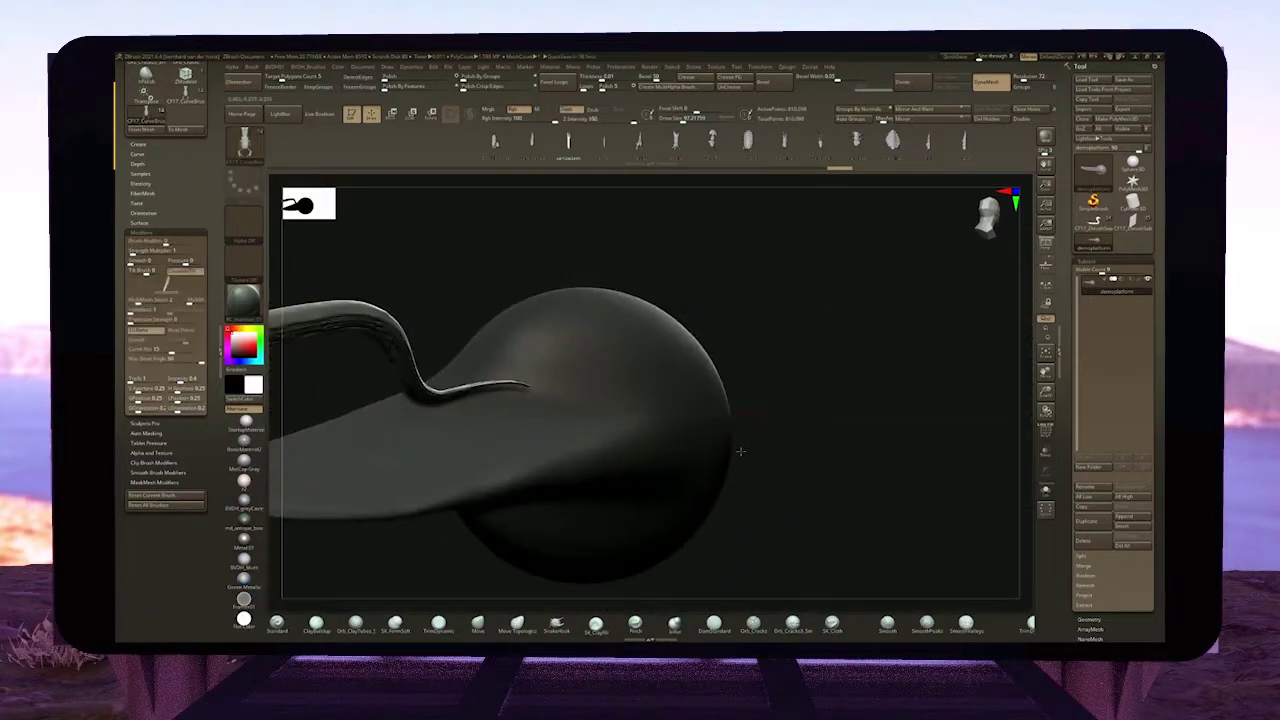
pyautogui.moveTo(590, 440); pyautogui.dragTo(630, 454)
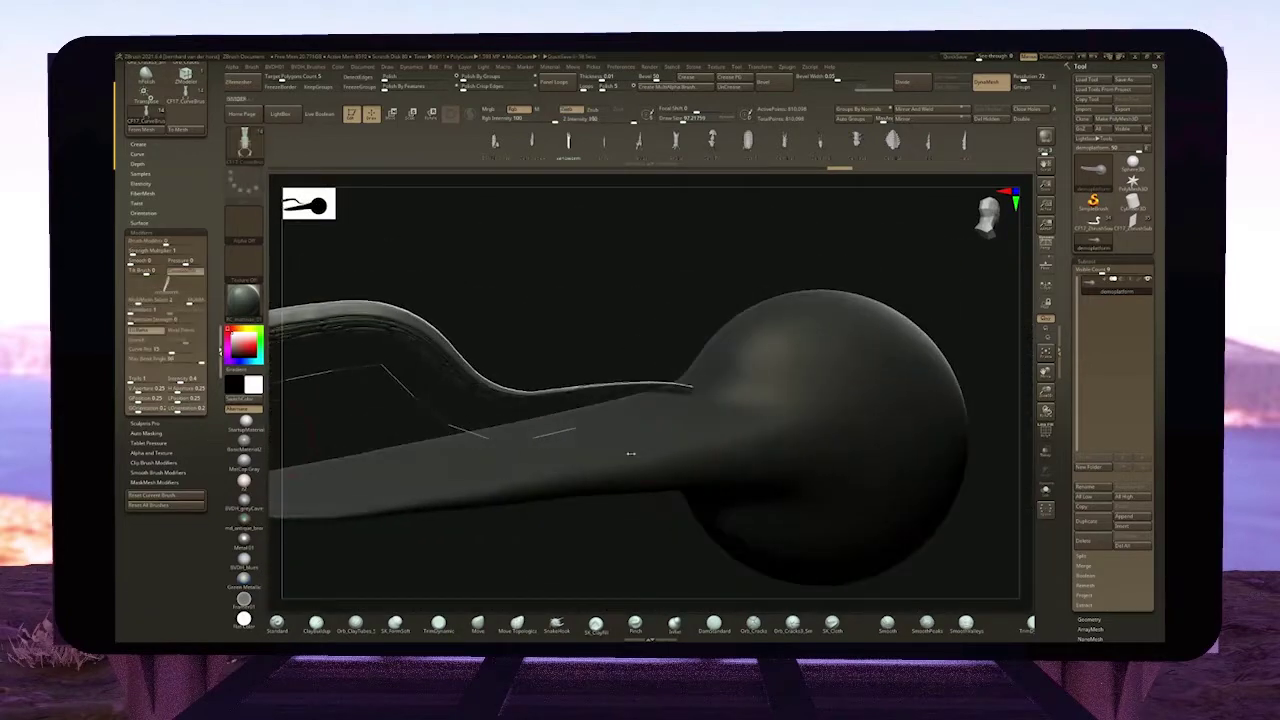
pyautogui.keyDown('alt'); pyautogui.moveTo(505, 416); pyautogui.dragTo(1034, 467); pyautogui.keyUp('alt')
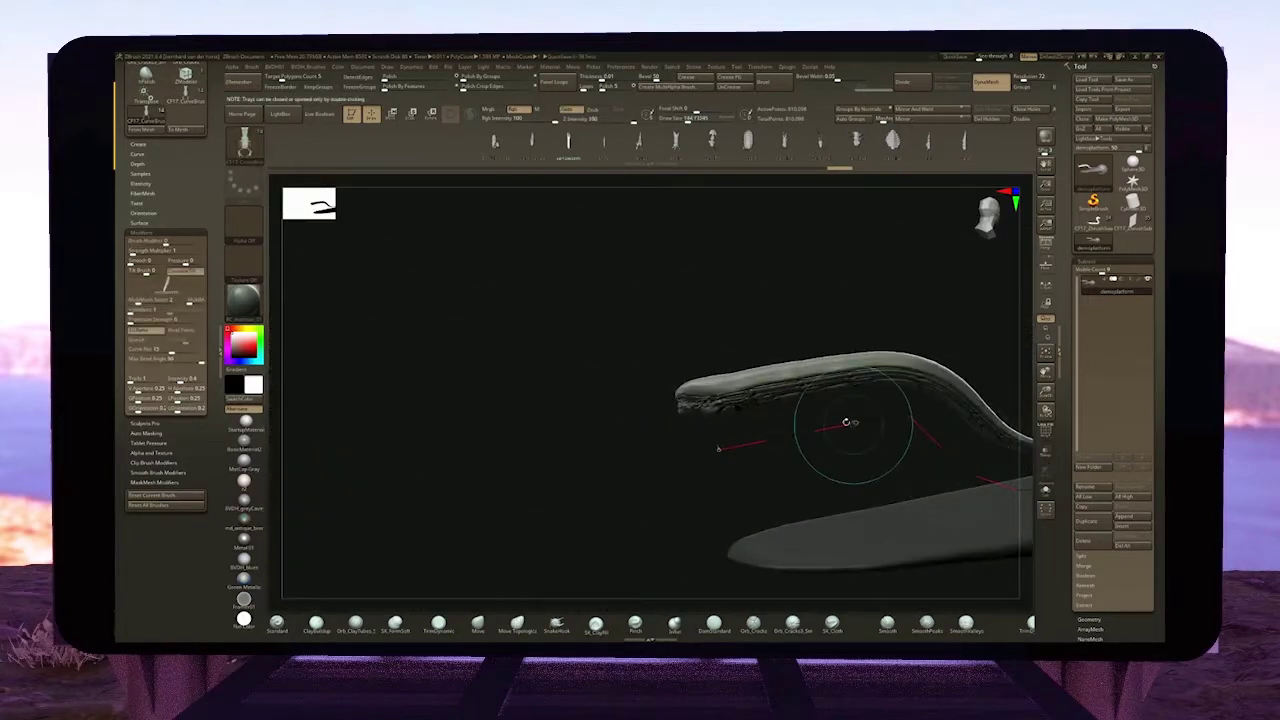
pyautogui.keyDown('alt'); pyautogui.moveTo(847, 422); pyautogui.dragTo(650, 443); pyautogui.keyUp('alt')
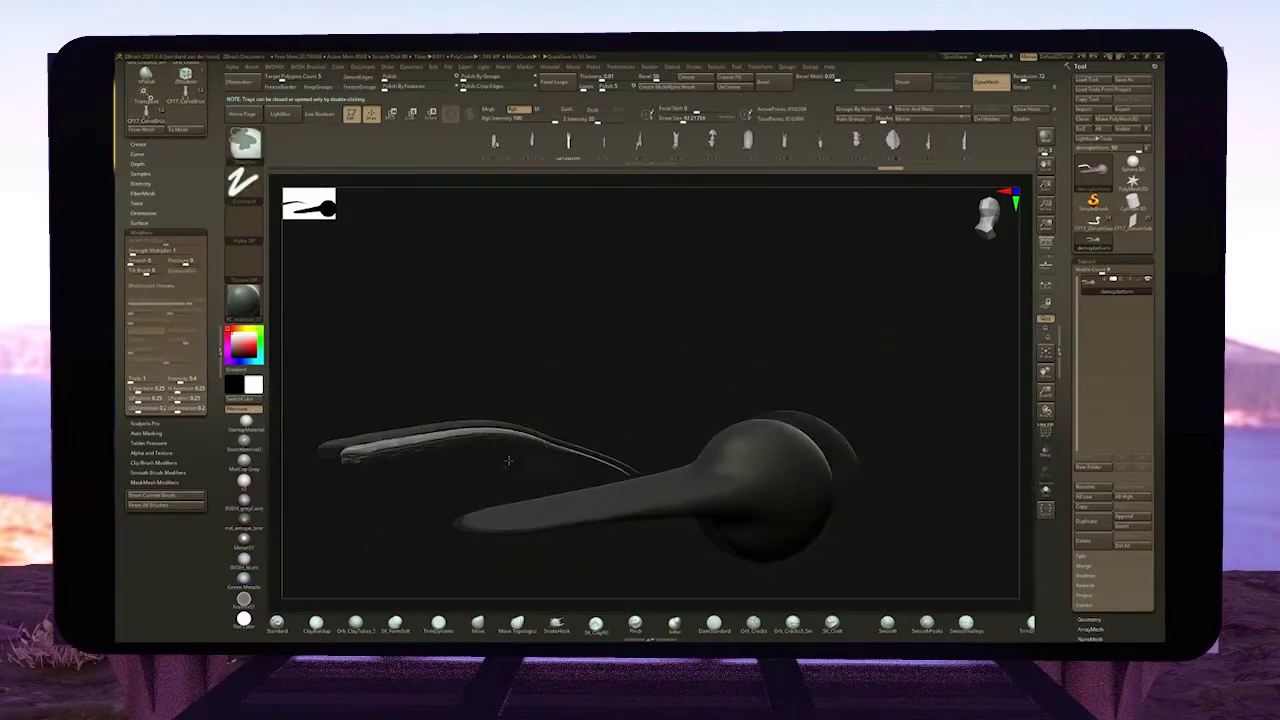
pyautogui.moveTo(430, 455); pyautogui.dragTo(520, 450)
# Lay the spiny long-jawed creature along the handle and rebuild it at a smaller draw size.
pyautogui.moveTo(563, 177); pyautogui.dragTo(669, 260)
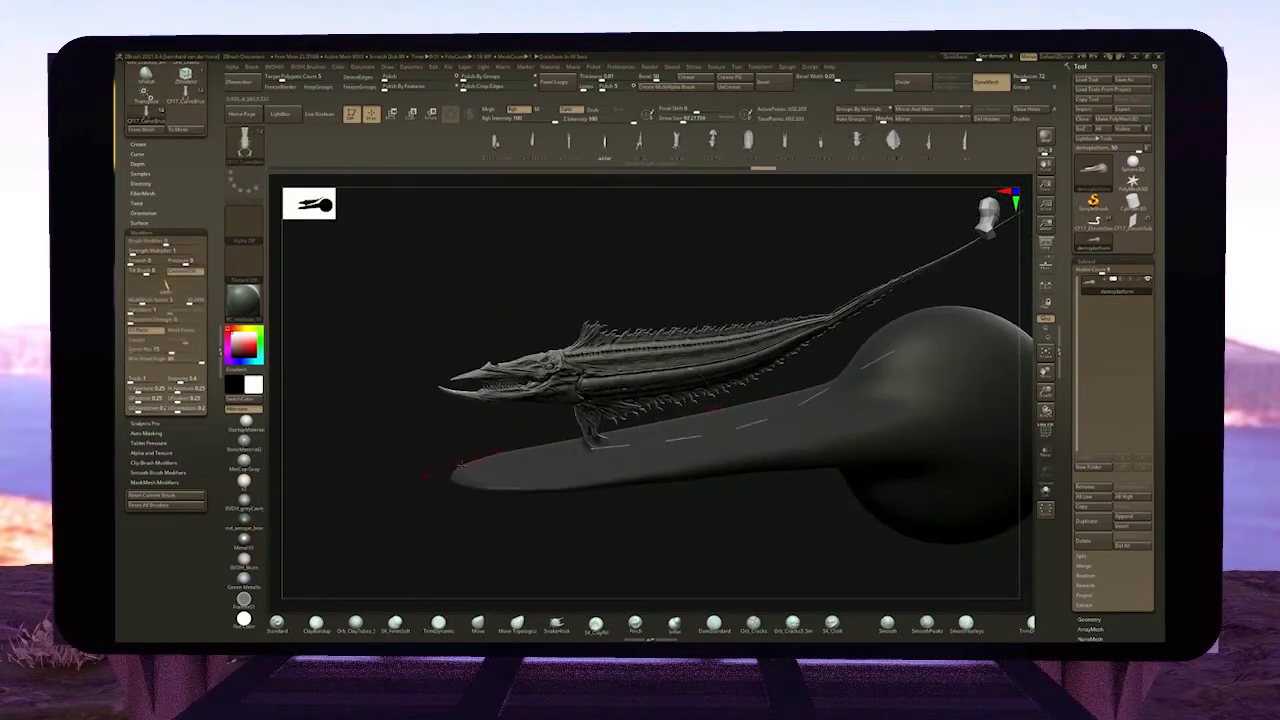
pyautogui.moveTo(658, 268); pyautogui.dragTo(604, 273)
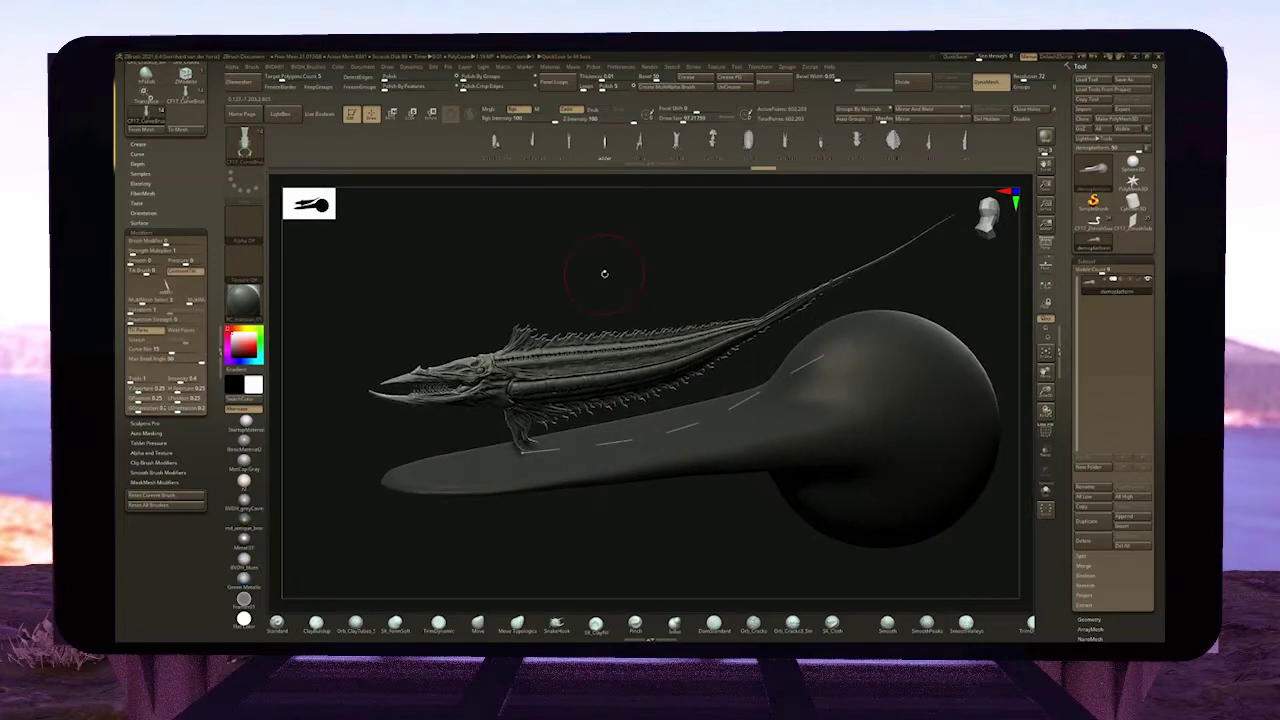
pyautogui.moveTo(186, 206); pyautogui.dragTo(204, 305)
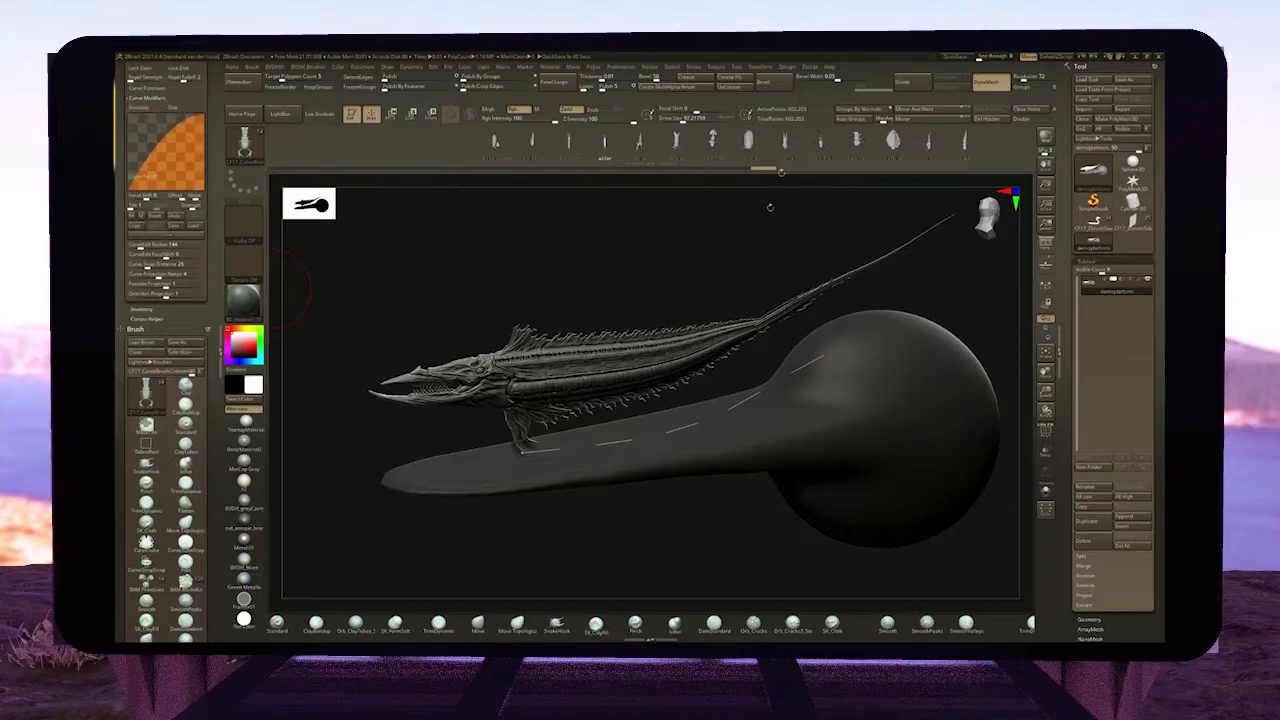
pyautogui.press('s')
pyautogui.moveTo(653, 267); pyautogui.dragTo(658, 268)
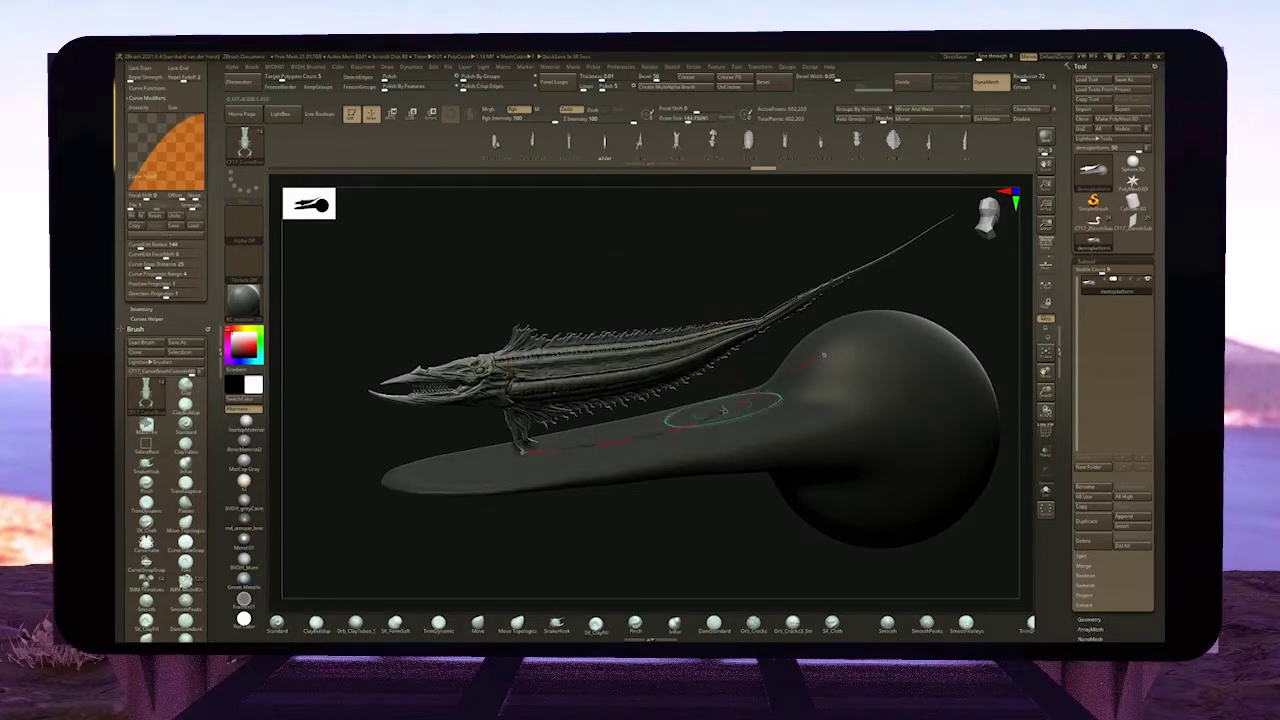
pyautogui.click(725, 411)
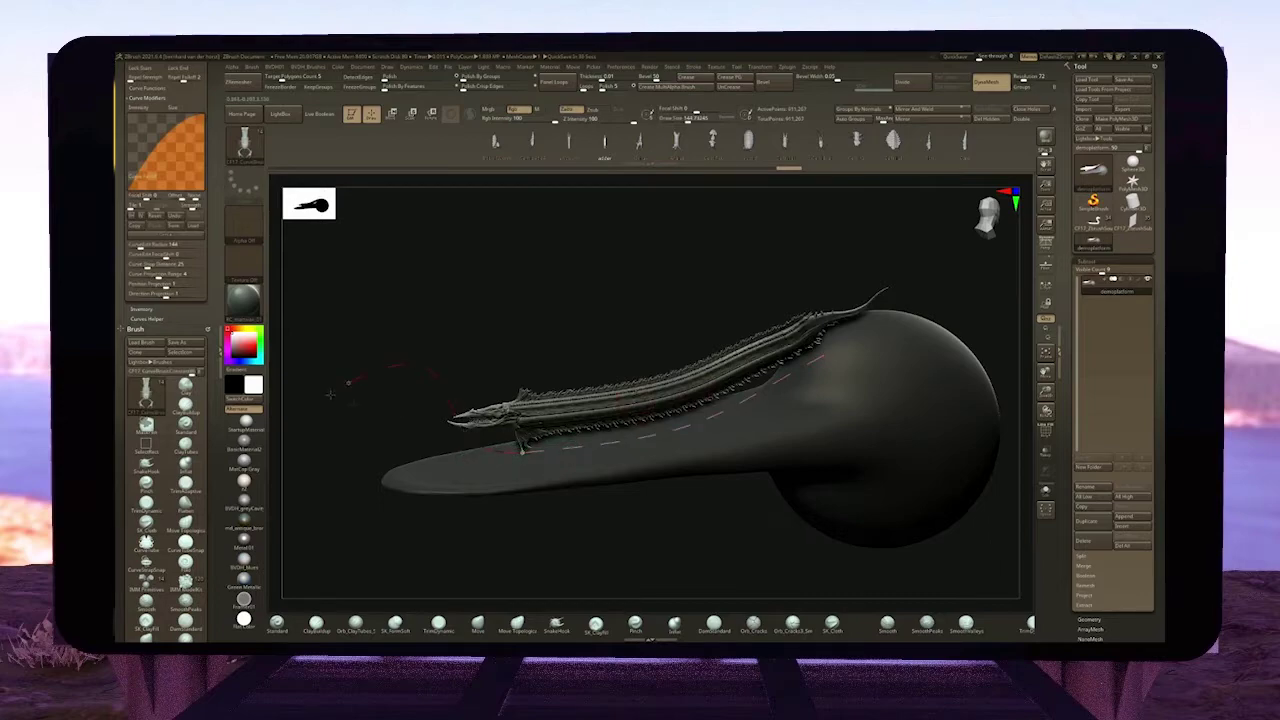
# Try bending the spiny creature's head end up and out past the handle's rounded tip.
pyautogui.moveTo(348, 382); pyautogui.dragTo(340, 386)
pyautogui.keyDown('alt'); pyautogui.moveTo(573, 333); pyautogui.dragTo(659, 328); pyautogui.keyUp('alt')
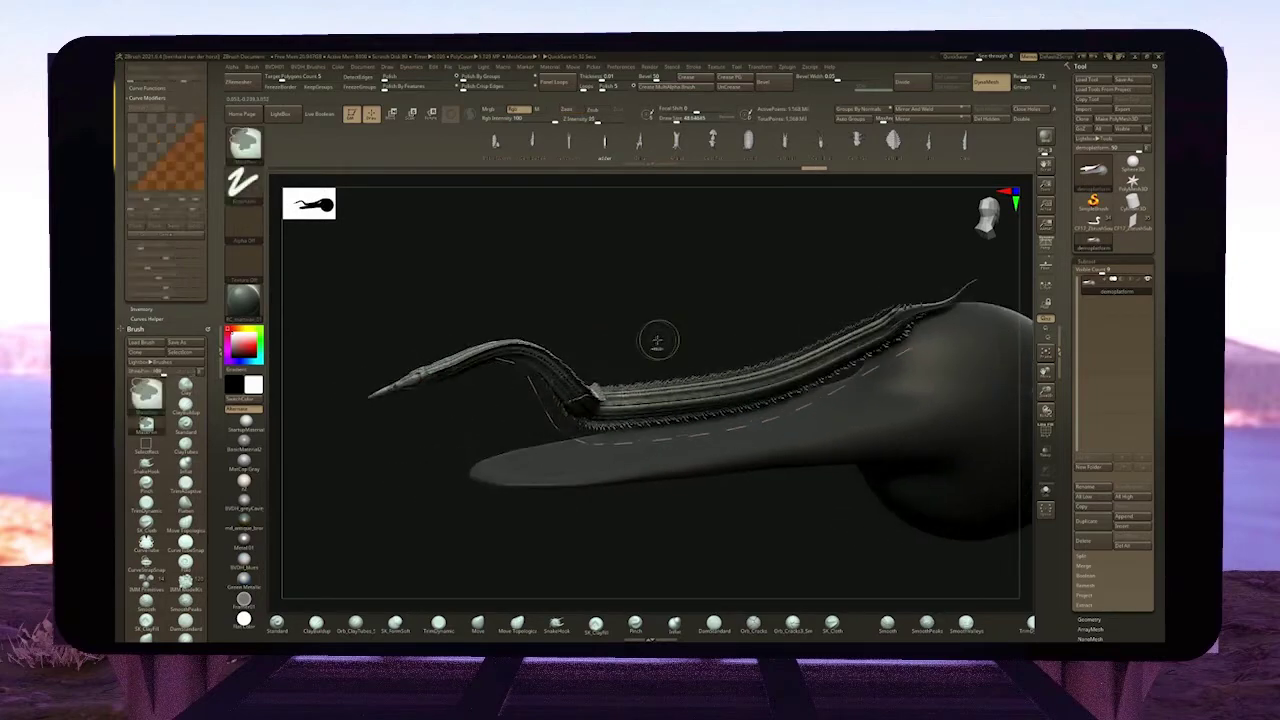
pyautogui.hotkey('ctrl', 'z')
# Rebuild the spiny creature along the same curve at a small draw size, followed by a much larger one.
pyautogui.press('space')
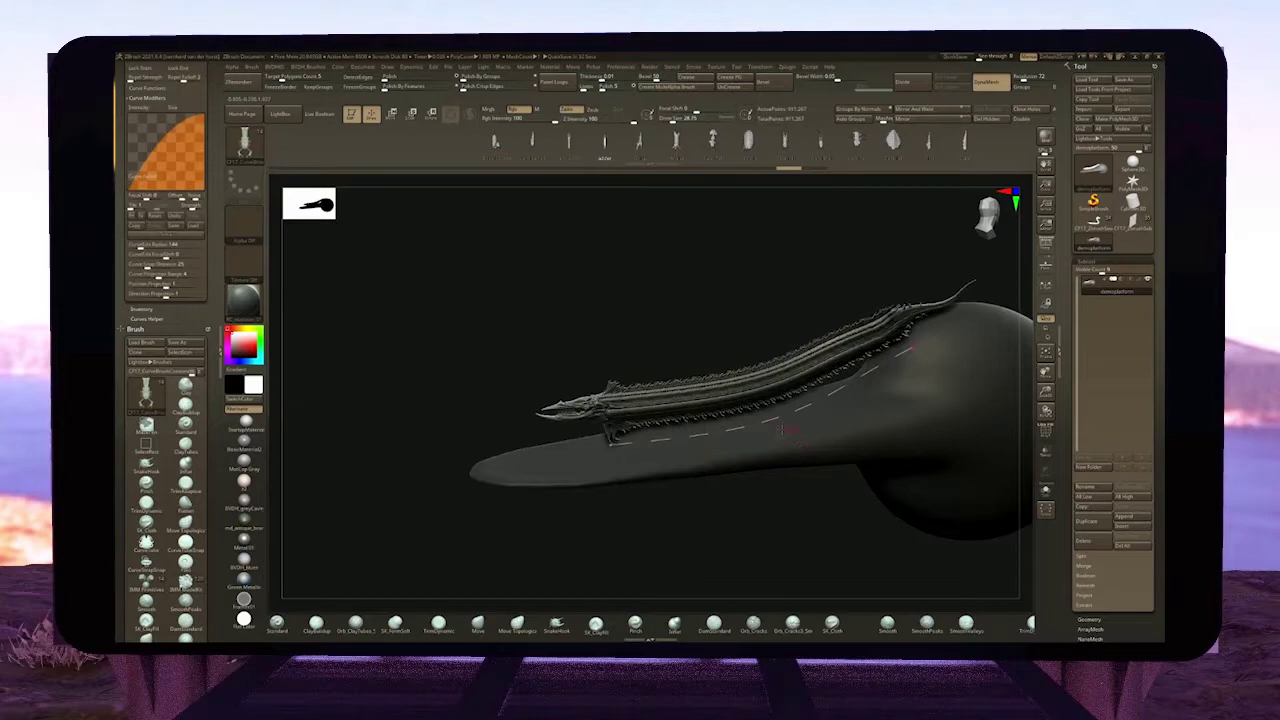
pyautogui.click(773, 422)
pyautogui.press('space')
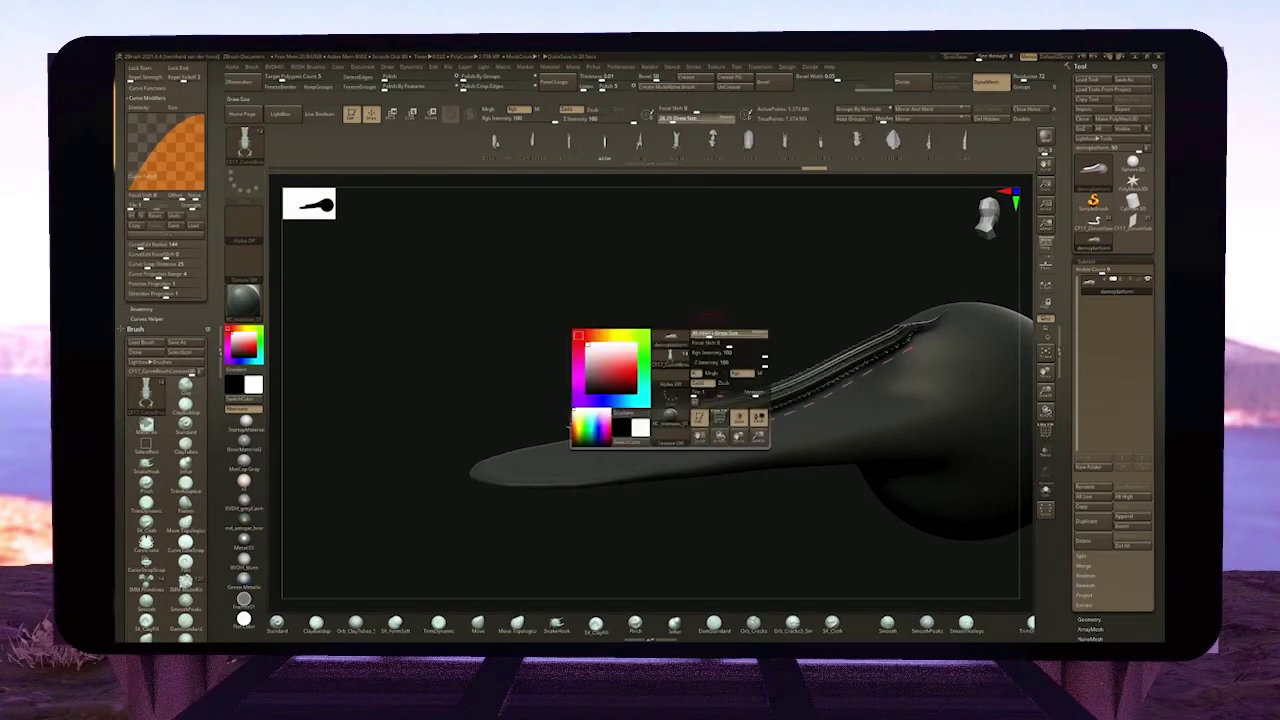
pyautogui.click(742, 426)
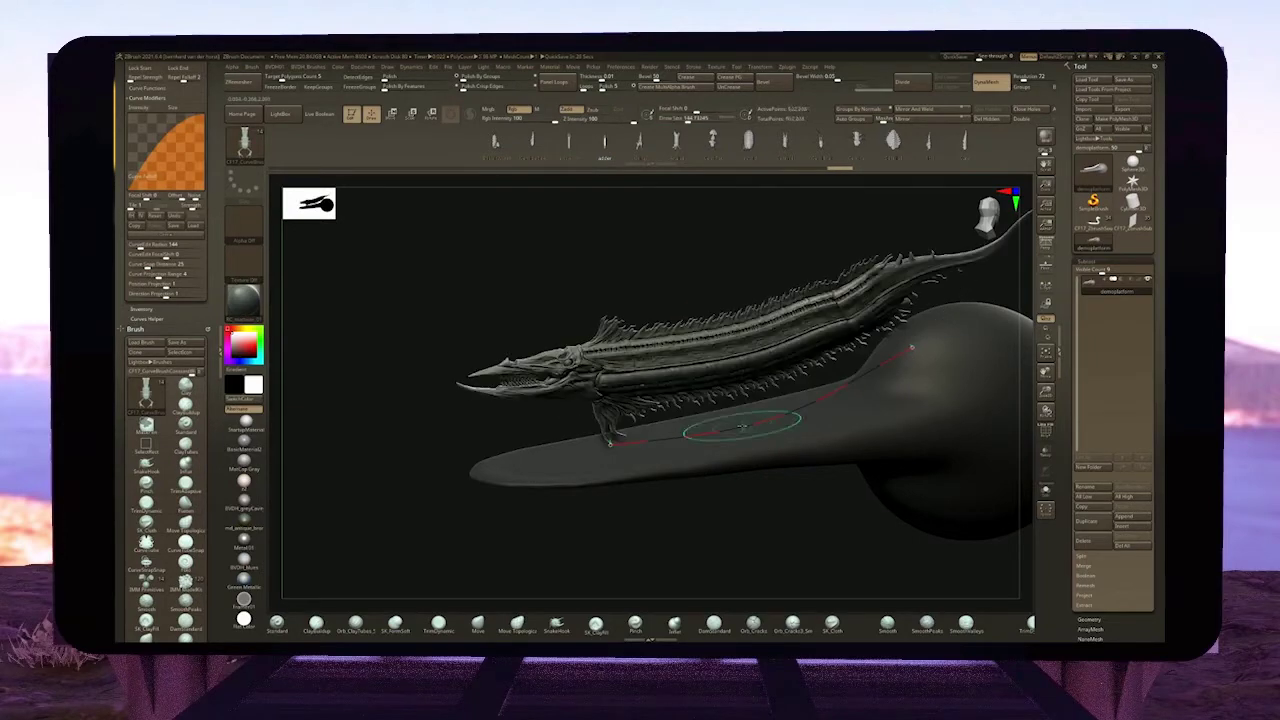
# Pull the spiny creature's head end outward beyond the tip of the handle.
pyautogui.keyDown('ctrl'); pyautogui.moveTo(662, 453); pyautogui.dragTo(652, 440, button='right'); pyautogui.keyUp('ctrl')
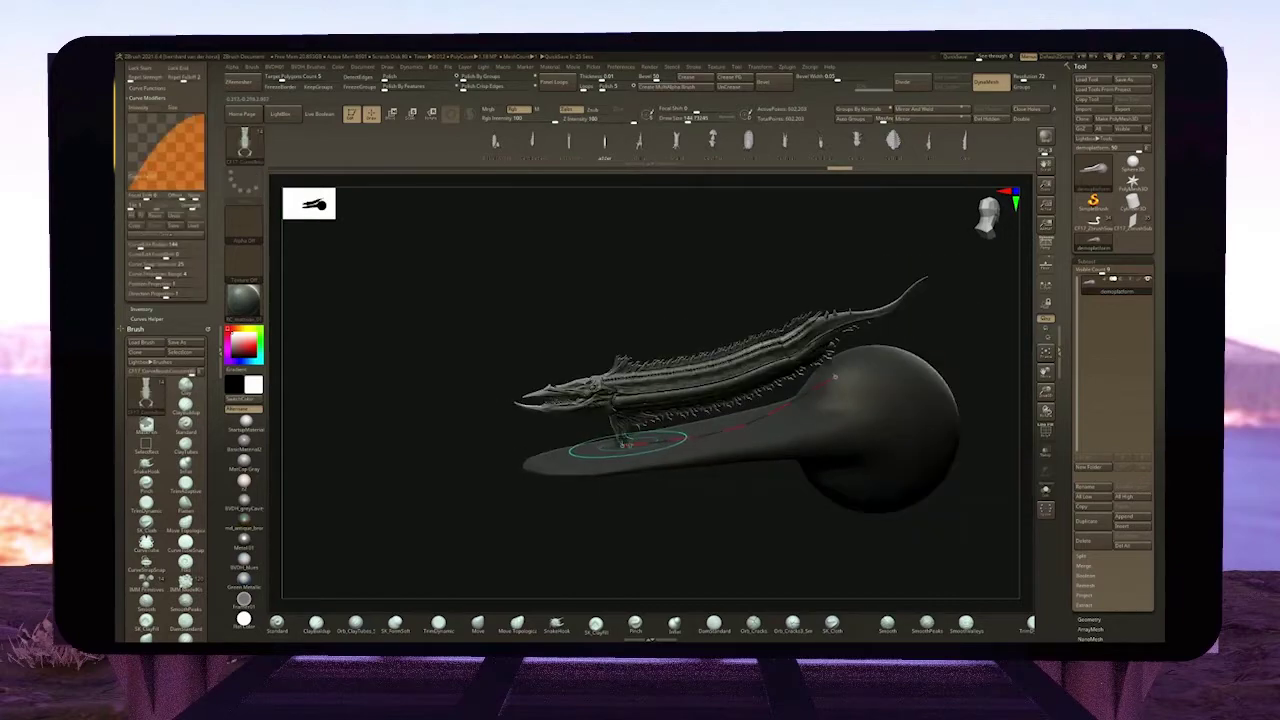
pyautogui.moveTo(596, 434); pyautogui.dragTo(453, 437)
pyautogui.moveTo(485, 404)
pyautogui.keyDown('ctrl'); pyautogui.mouseDown(button='right')
pyautogui.moveTo(488, 432)
pyautogui.moveTo(590, 376)
pyautogui.moveTo(596, 408)
pyautogui.moveTo(650, 468)
pyautogui.moveTo(634, 440)
pyautogui.moveTo(454, 426)
pyautogui.moveTo(708, 422)
pyautogui.moveTo(777, 494)
pyautogui.moveTo(752, 422)
pyautogui.mouseUp(button='right'); pyautogui.keyUp('ctrl')
# Undo all creature edits, back through the earlier centipede, until only the bare platform remains.
pyautogui.hotkey('ctrl', 'z')
pyautogui.hotkey('ctrl', 'z')
pyautogui.hotkey('ctrl', 'z')
pyautogui.hotkey('ctrl', 'z')
pyautogui.hotkey('ctrl', 'z')
pyautogui.hotkey('ctrl', 'z')
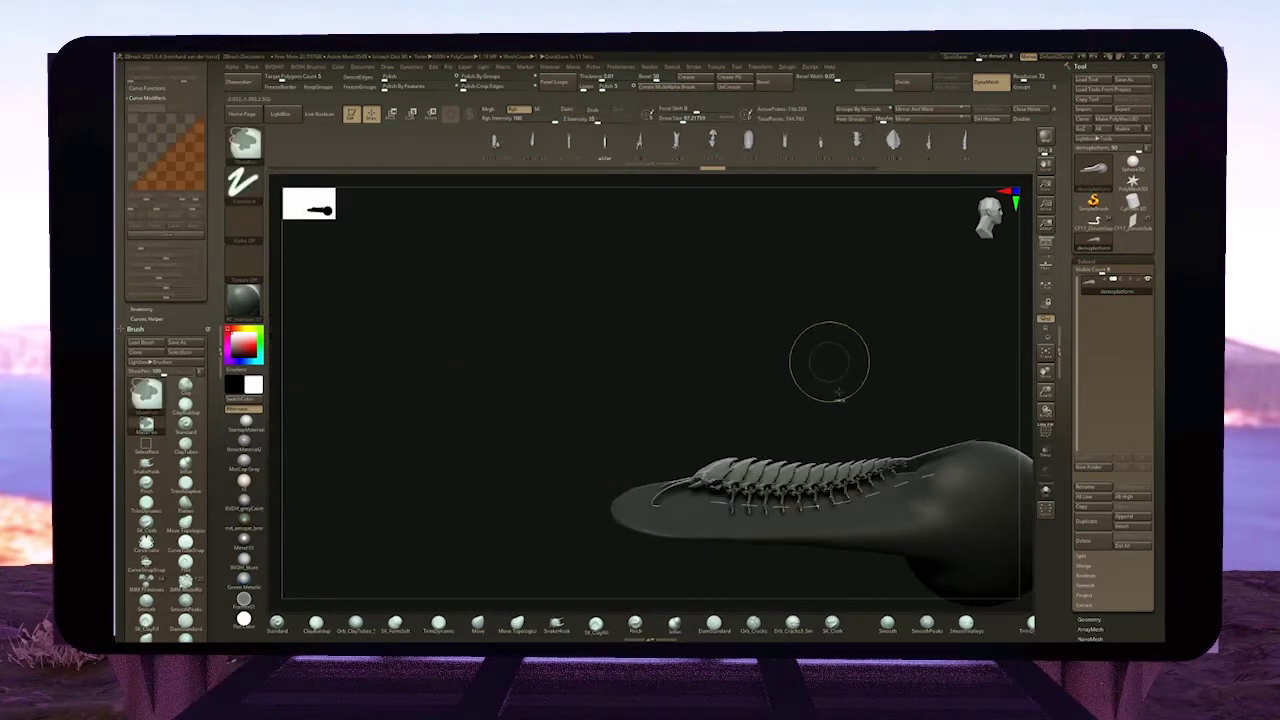
pyautogui.hotkey('ctrl', 'z')
pyautogui.keyDown('alt'); pyautogui.moveTo(829, 390); pyautogui.dragTo(490, 366, button='right'); pyautogui.keyUp('alt')
pyautogui.hotkey('ctrl', 'z')
pyautogui.hotkey('ctrl', 'z')
pyautogui.hotkey('ctrl', 'z')
pyautogui.hotkey('ctrl', 'shift')
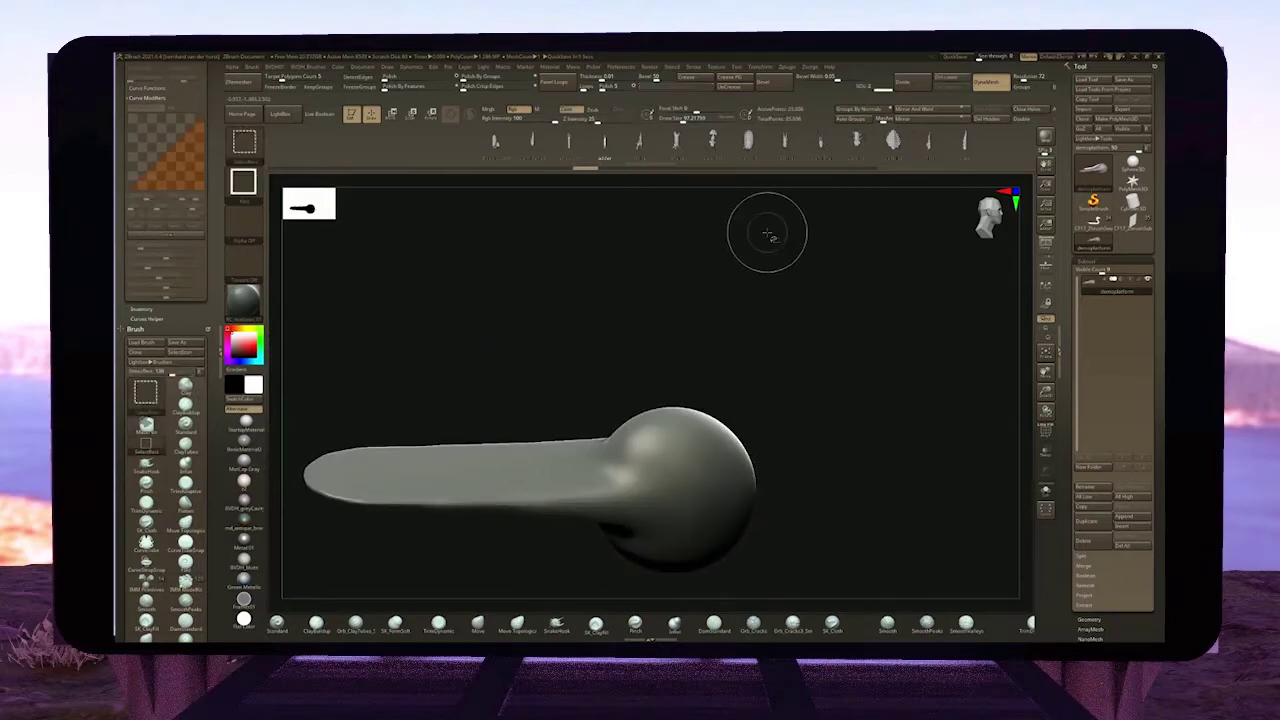
# Set the draw size and draw the bony spined creature along a curve coiling around the platform's sphere.
pyautogui.moveTo(662, 382)
pyautogui.keyDown('alt'); pyautogui.mouseDown(button='right')
pyautogui.moveTo(600, 277)
pyautogui.moveTo(624, 410)
pyautogui.mouseUp(button='right'); pyautogui.keyUp('alt')
pyautogui.press('space')
pyautogui.click(670, 361)
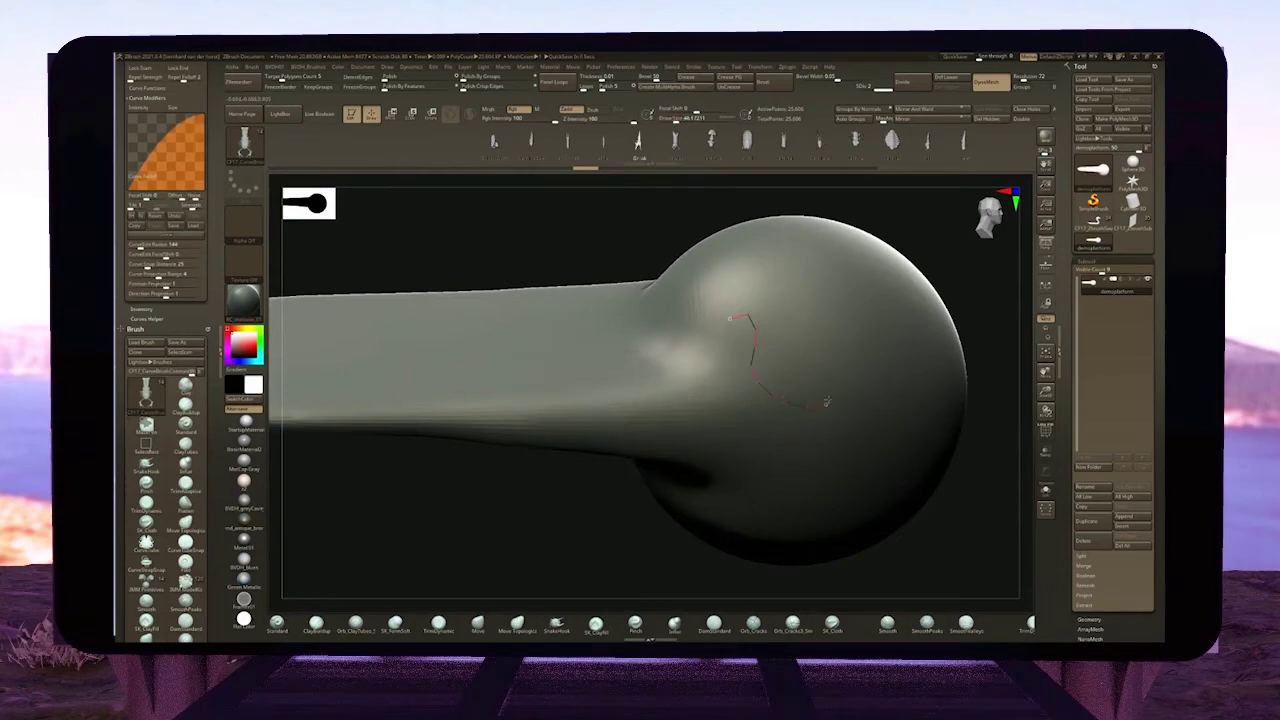
pyautogui.moveTo(828, 403)
pyautogui.keyDown('alt'); pyautogui.mouseDown(button='right')
pyautogui.moveTo(755, 372)
pyautogui.moveTo(780, 357)
pyautogui.mouseUp(button='right'); pyautogui.keyUp('alt')
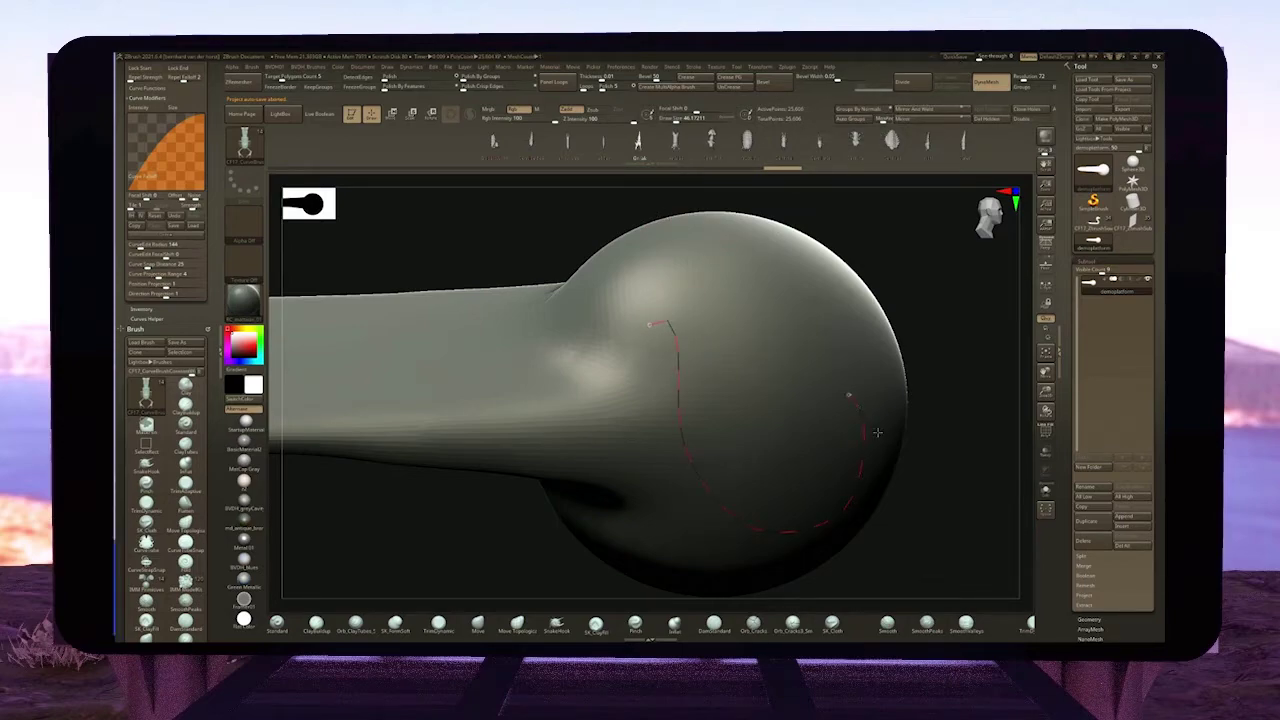
pyautogui.moveTo(808, 431); pyautogui.dragTo(804, 431)
pyautogui.moveTo(782, 422)
pyautogui.mouseDown(button='right')
pyautogui.moveTo(771, 363)
pyautogui.moveTo(831, 452)
pyautogui.moveTo(730, 395)
pyautogui.moveTo(640, 516)
pyautogui.moveTo(664, 560)
pyautogui.moveTo(760, 540)
pyautogui.moveTo(764, 432)
pyautogui.moveTo(730, 478)
pyautogui.moveTo(640, 480)
pyautogui.moveTo(660, 436)
pyautogui.mouseUp(button='right')
pyautogui.keyDown('alt'); pyautogui.moveTo(470, 446); pyautogui.dragTo(650, 405, button='right'); pyautogui.keyUp('alt')
pyautogui.keyDown('ctrl'); pyautogui.moveTo(563, 508); pyautogui.dragTo(487, 256, button='right'); pyautogui.keyUp('ctrl')
pyautogui.moveTo(608, 392); pyautogui.dragTo(618, 442, button='right')
# Set the draw size to about 77 and rebuild the coiled creature larger around the sphere.
pyautogui.press('space')
pyautogui.moveTo(743, 435); pyautogui.dragTo(752, 436)
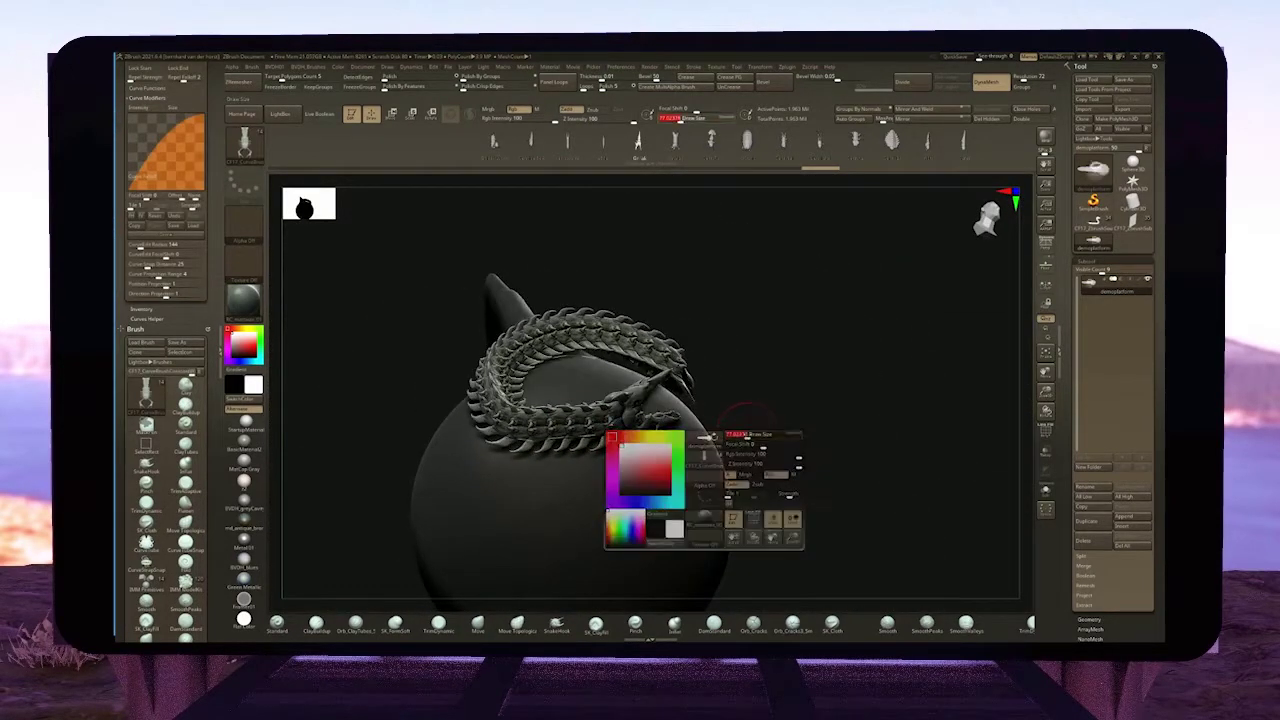
pyautogui.click(577, 397)
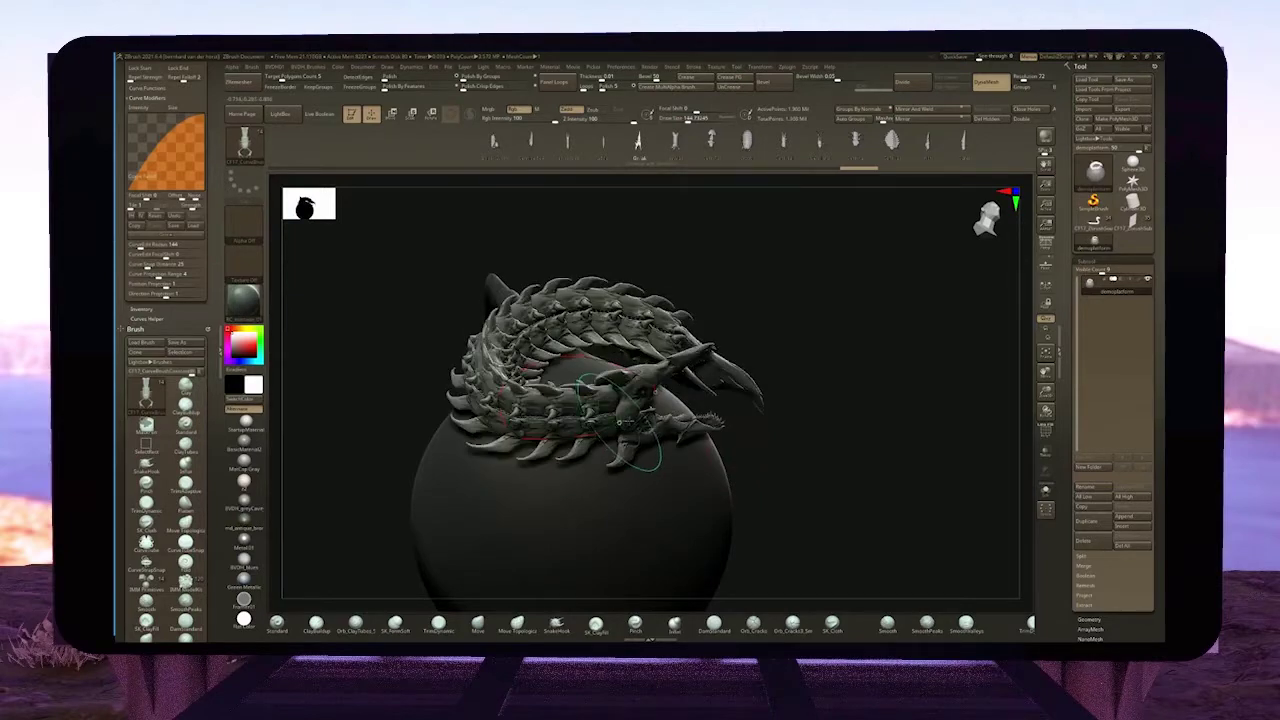
# Try uncoiling the creature by pulling its head end down and away from the sphere, and undo back to the smaller coil.
pyautogui.moveTo(620, 422)
pyautogui.mouseDown()
pyautogui.moveTo(642, 490)
pyautogui.moveTo(614, 543)
pyautogui.moveTo(543, 580)
pyautogui.moveTo(305, 607)
pyautogui.mouseUp()
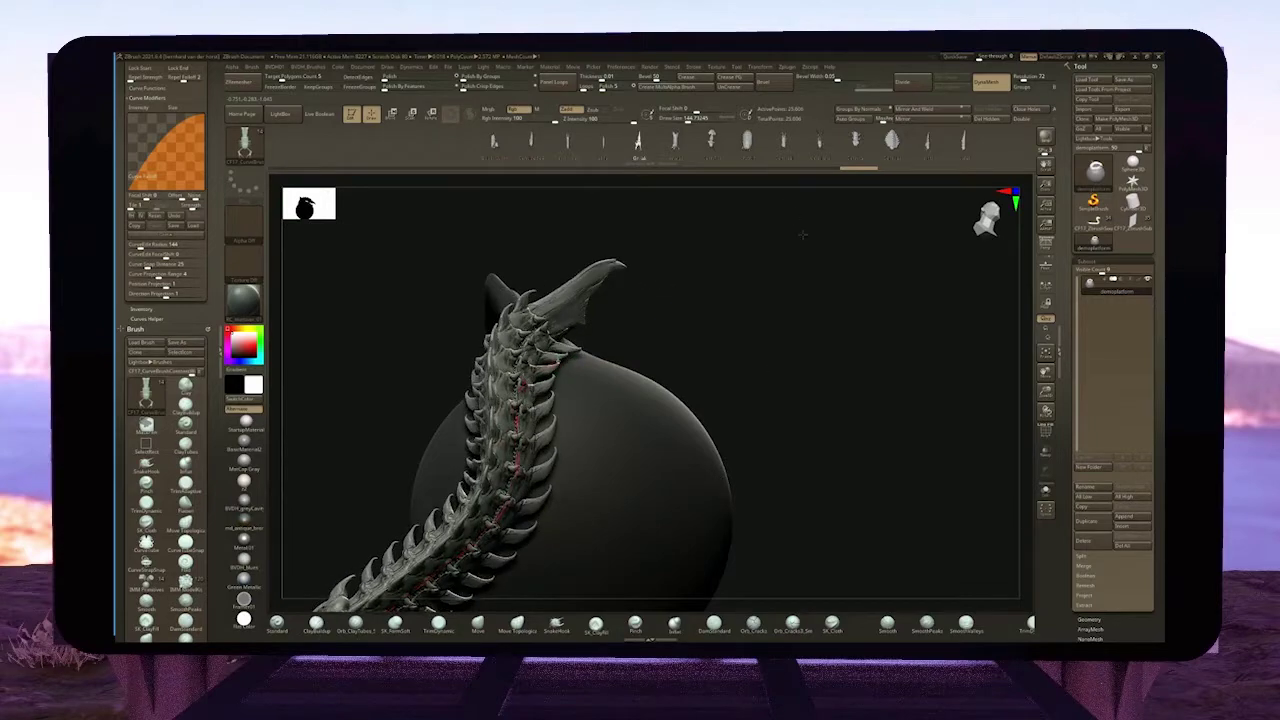
pyautogui.hotkey('ctrl', 'z')
pyautogui.hotkey('ctrl', 'z')
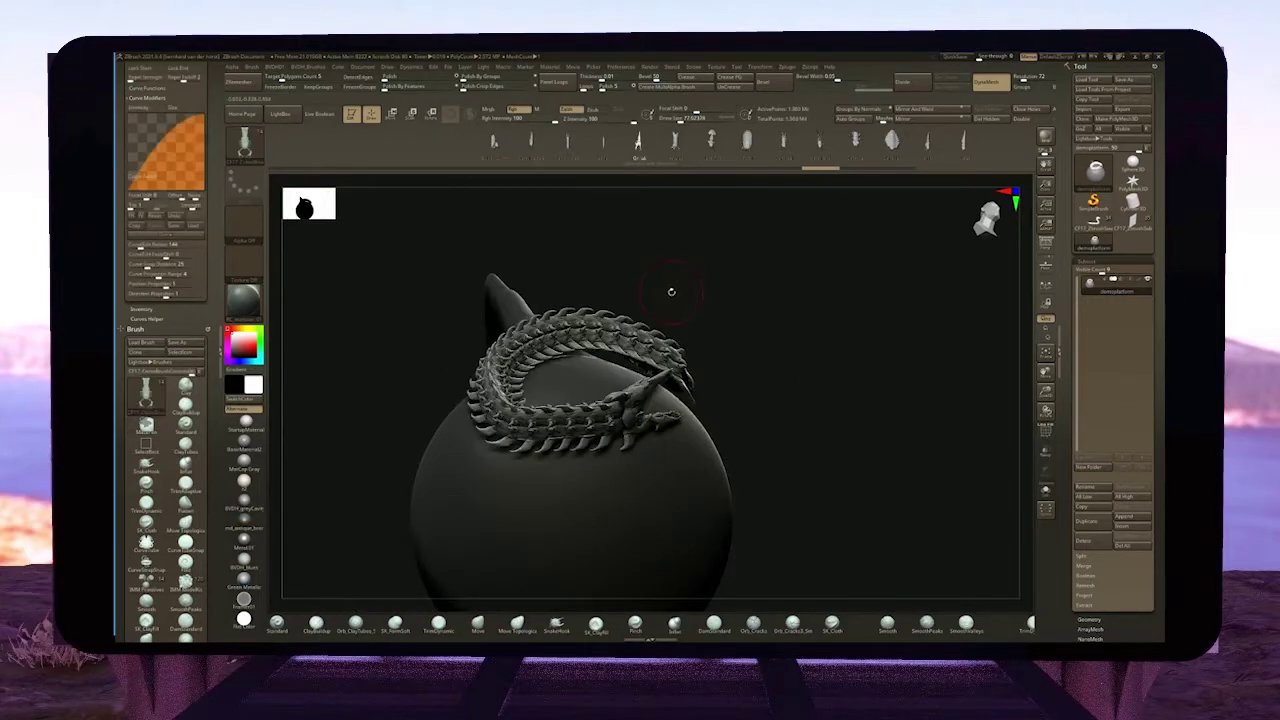
# Undo the coiled creature and draw the pincer-tailed spiny worm along a curve on the flat part of the platform.
pyautogui.hotkey('ctrl', 'z')
pyautogui.moveTo(740, 330); pyautogui.dragTo(708, 350)
pyautogui.moveTo(731, 303); pyautogui.dragTo(812, 402)
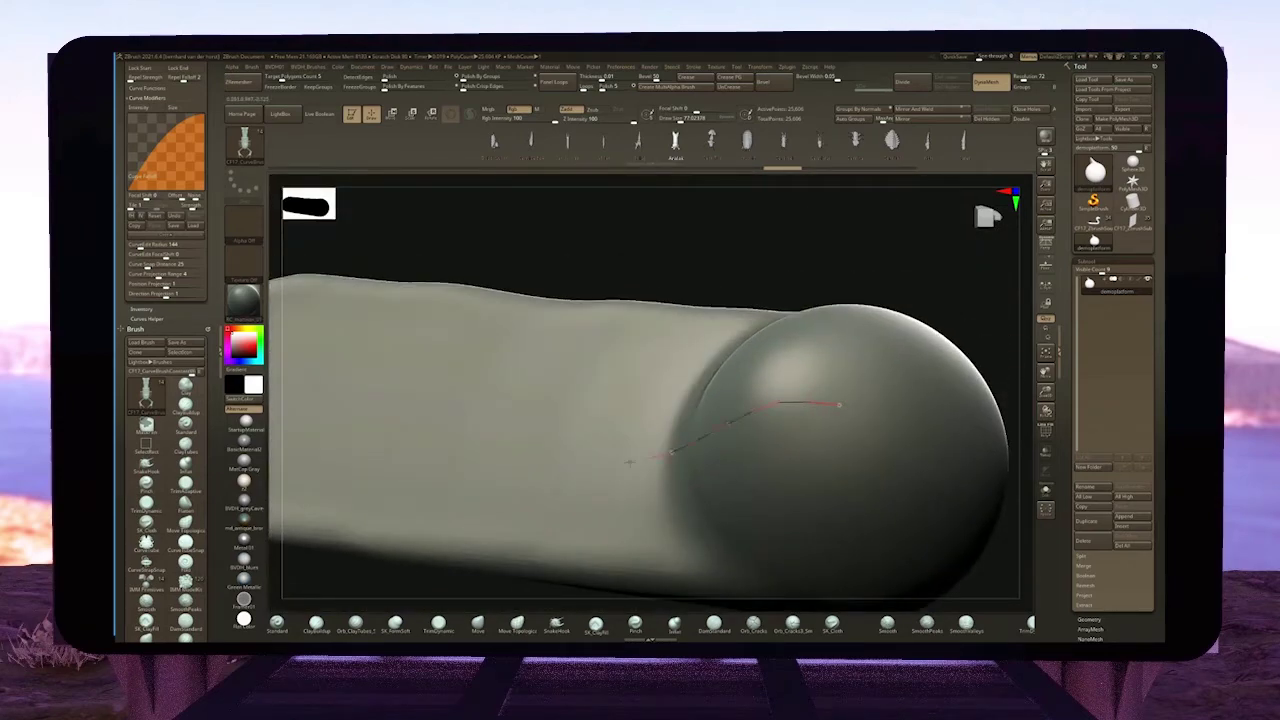
pyautogui.moveTo(649, 467); pyautogui.dragTo(592, 463)
pyautogui.moveTo(592, 463)
pyautogui.mouseDown(button='right')
pyautogui.moveTo(645, 445)
pyautogui.moveTo(655, 415)
pyautogui.moveTo(646, 469)
pyautogui.moveTo(805, 397)
pyautogui.mouseUp(button='right')
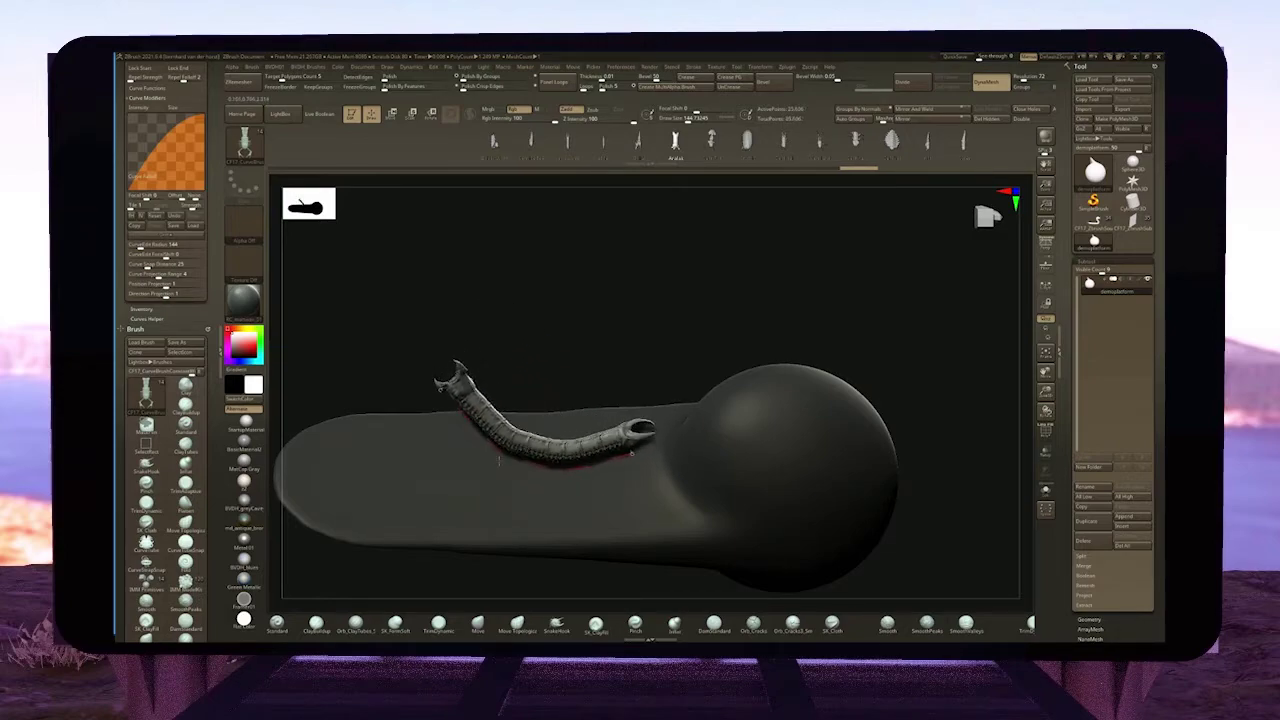
pyautogui.moveTo(540, 467)
pyautogui.mouseDown(button='right')
pyautogui.moveTo(567, 463)
pyautogui.moveTo(549, 494)
pyautogui.moveTo(552, 590)
pyautogui.moveTo(572, 443)
pyautogui.mouseUp(button='right')
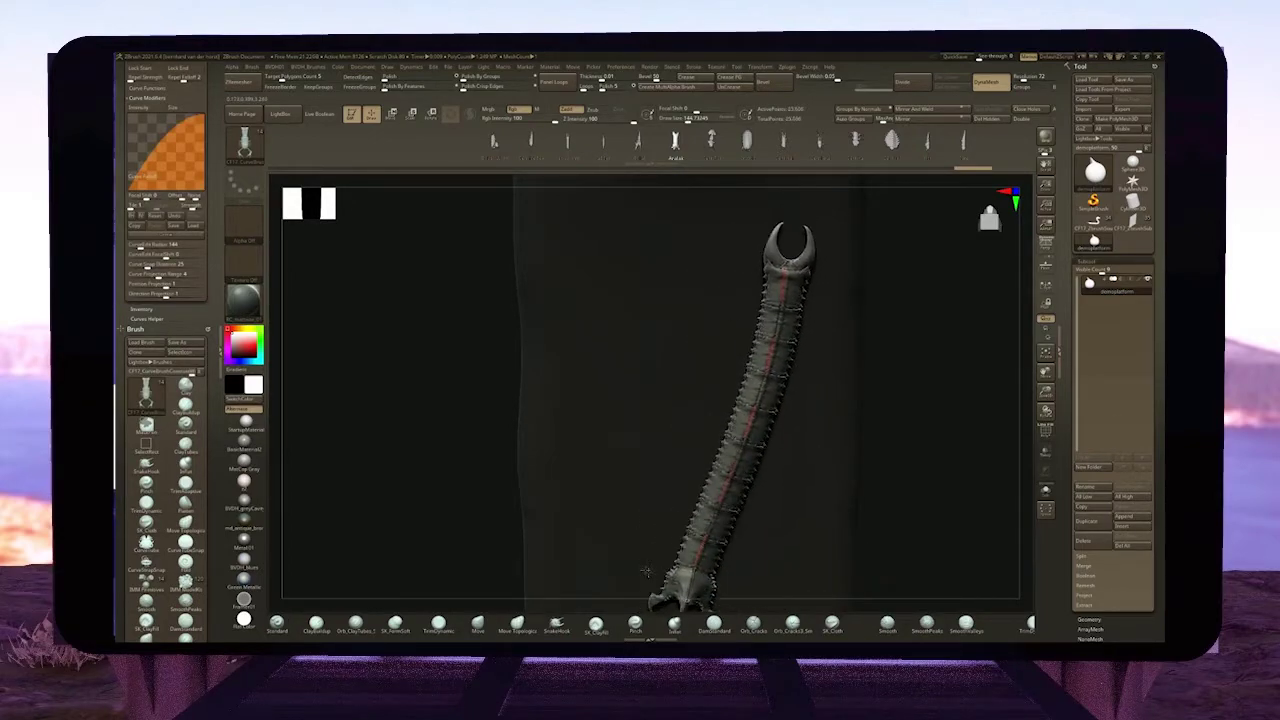
# Set the draw size to about 65 and bend the pincer-tailed worm into a loop that crosses over its own body.
pyautogui.press('space')
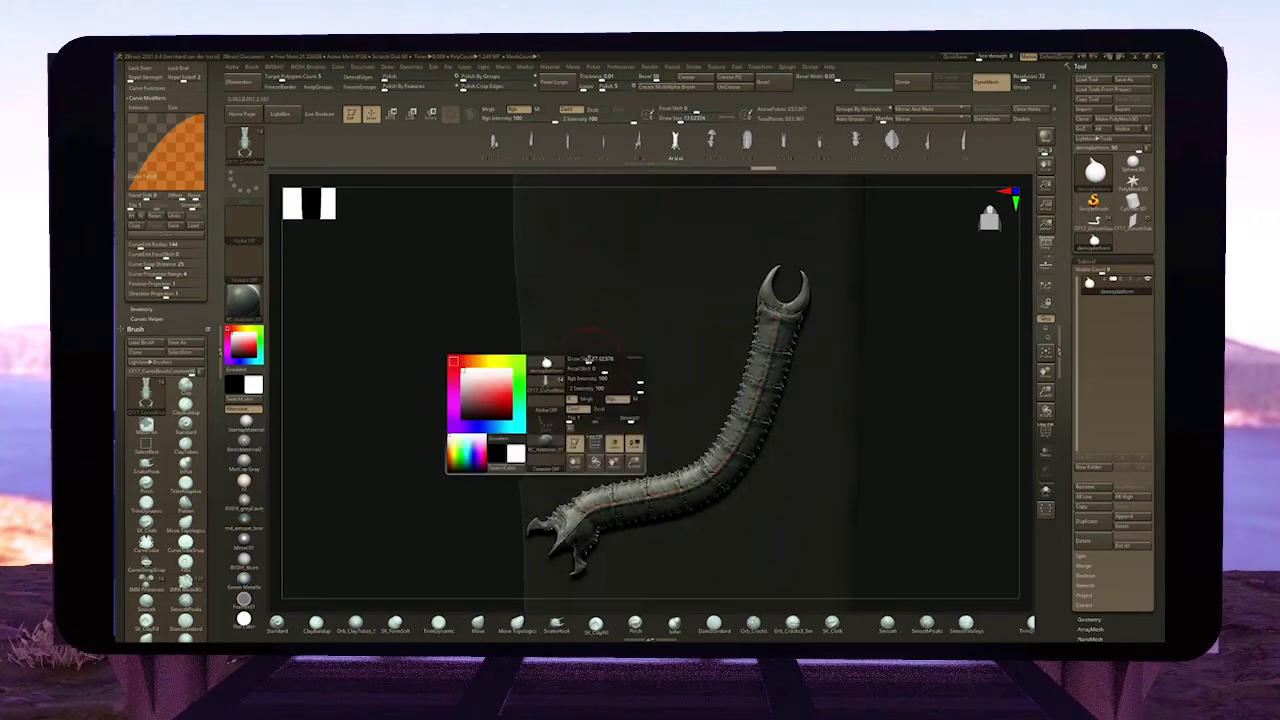
pyautogui.press('space')
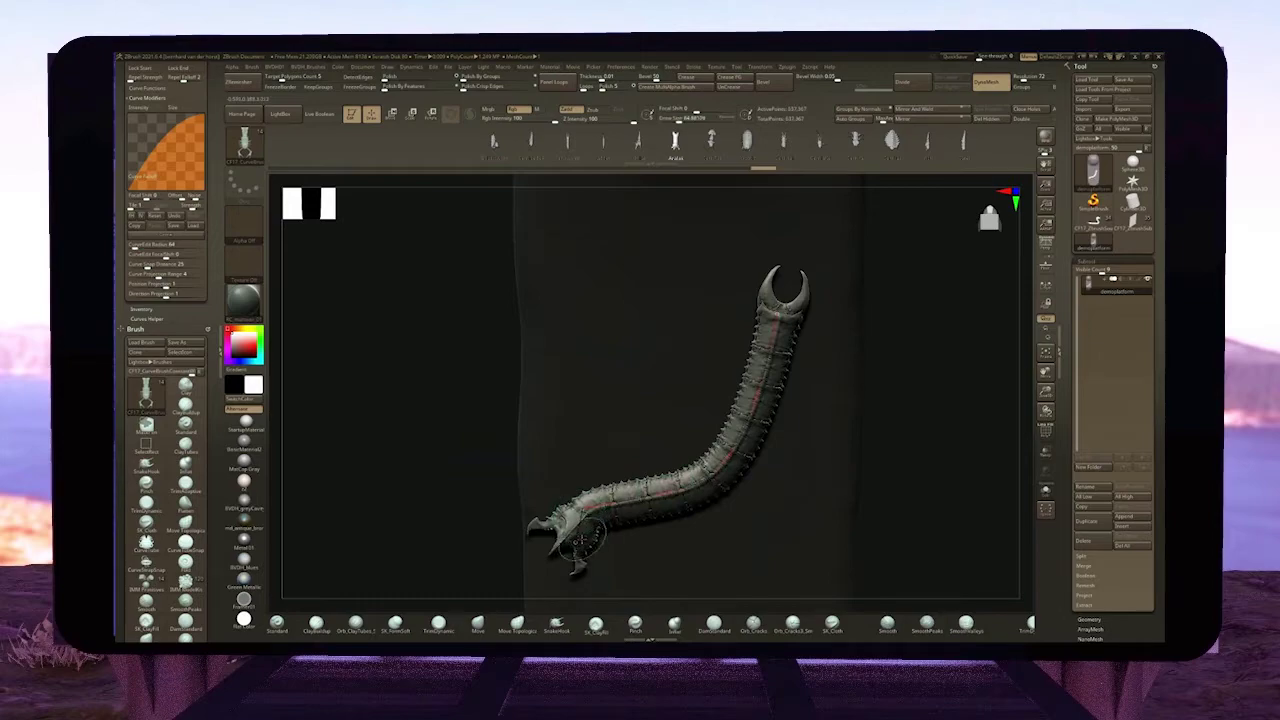
pyautogui.moveTo(578, 543); pyautogui.dragTo(737, 260)
pyautogui.press('space')
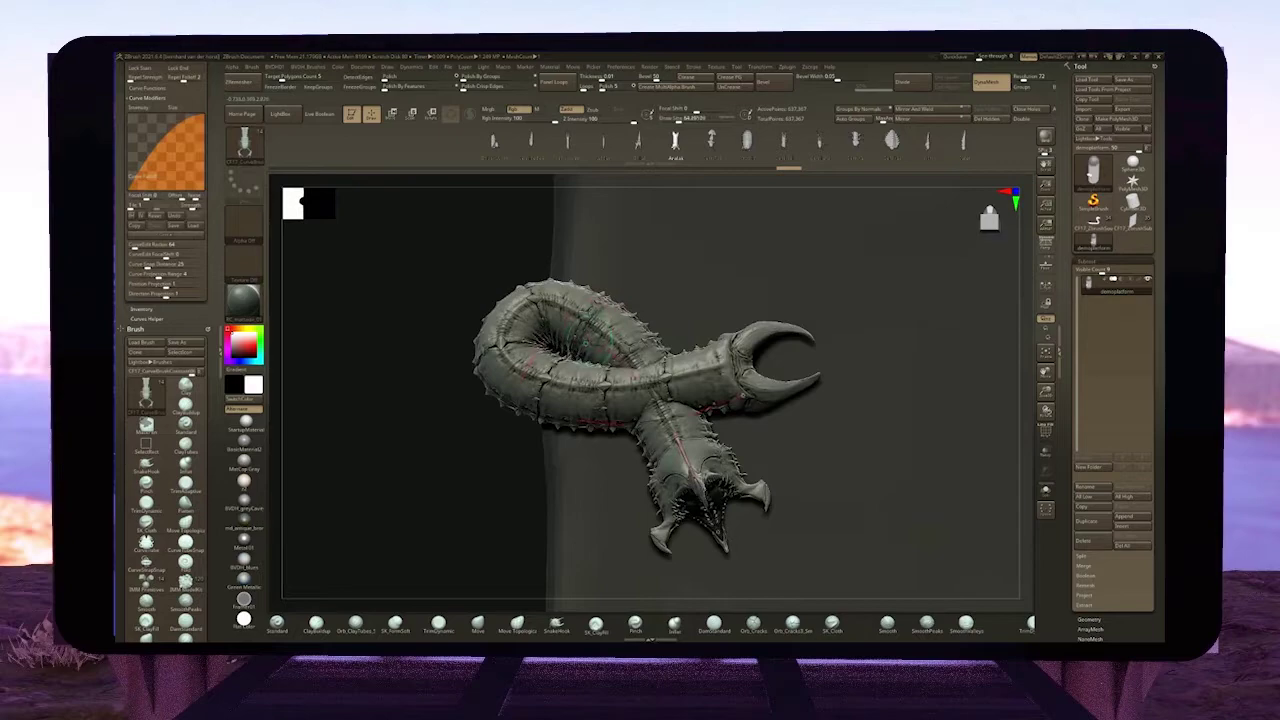
pyautogui.press('-')
pyautogui.press('space')
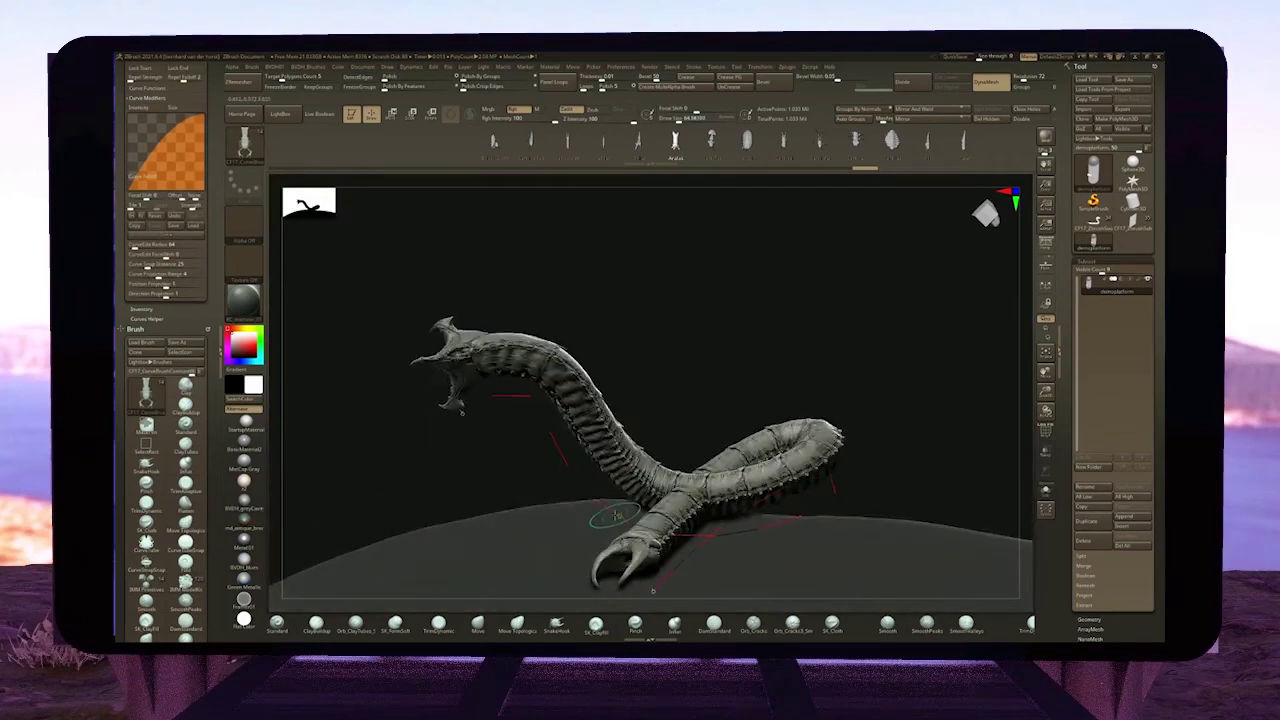
# Pull the worm's front body and head upright above the platform, leaving its tail end lying flat at the base.
pyautogui.moveTo(618, 506); pyautogui.dragTo(616, 443)
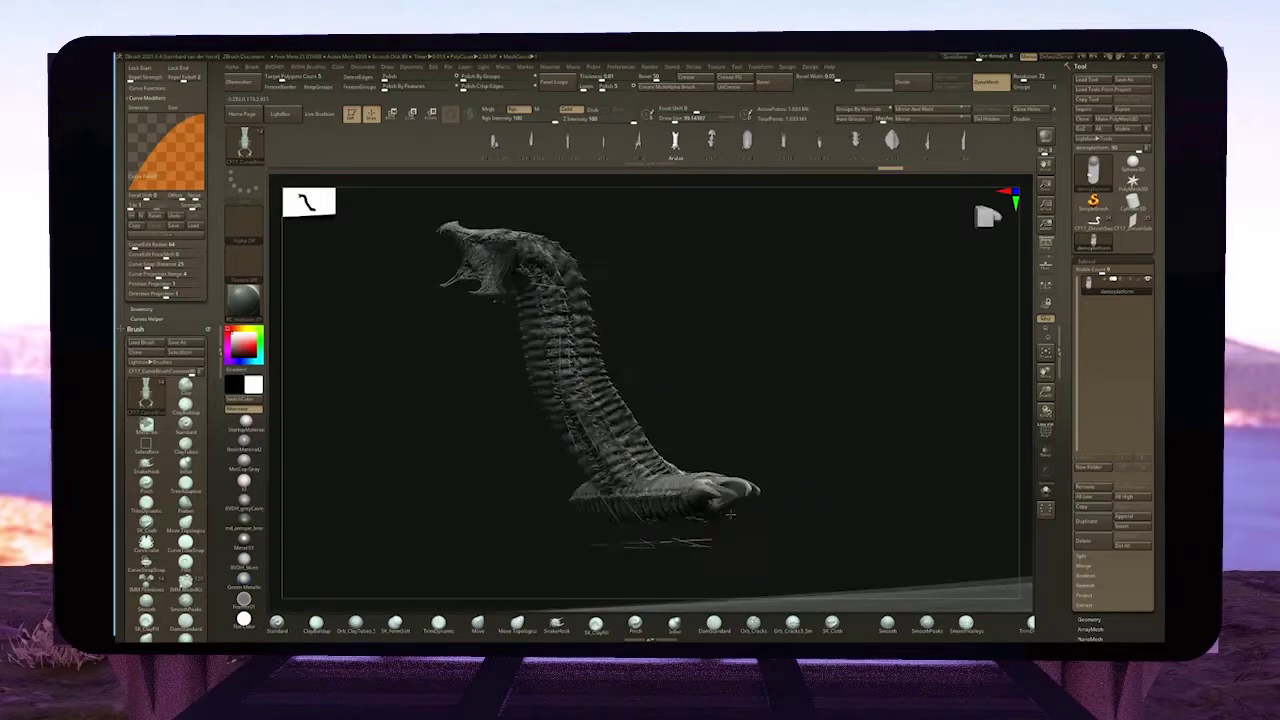
pyautogui.moveTo(730, 514); pyautogui.dragTo(646, 492)
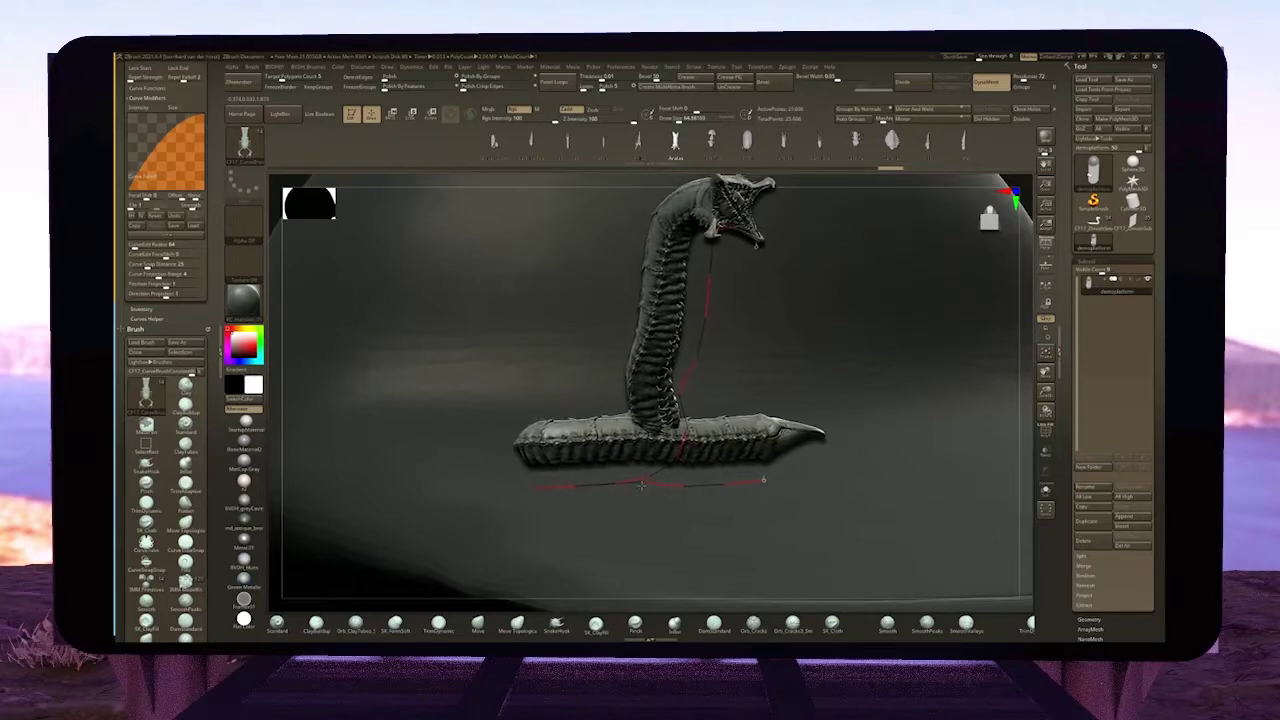
pyautogui.moveTo(640, 520); pyautogui.dragTo(614, 469)
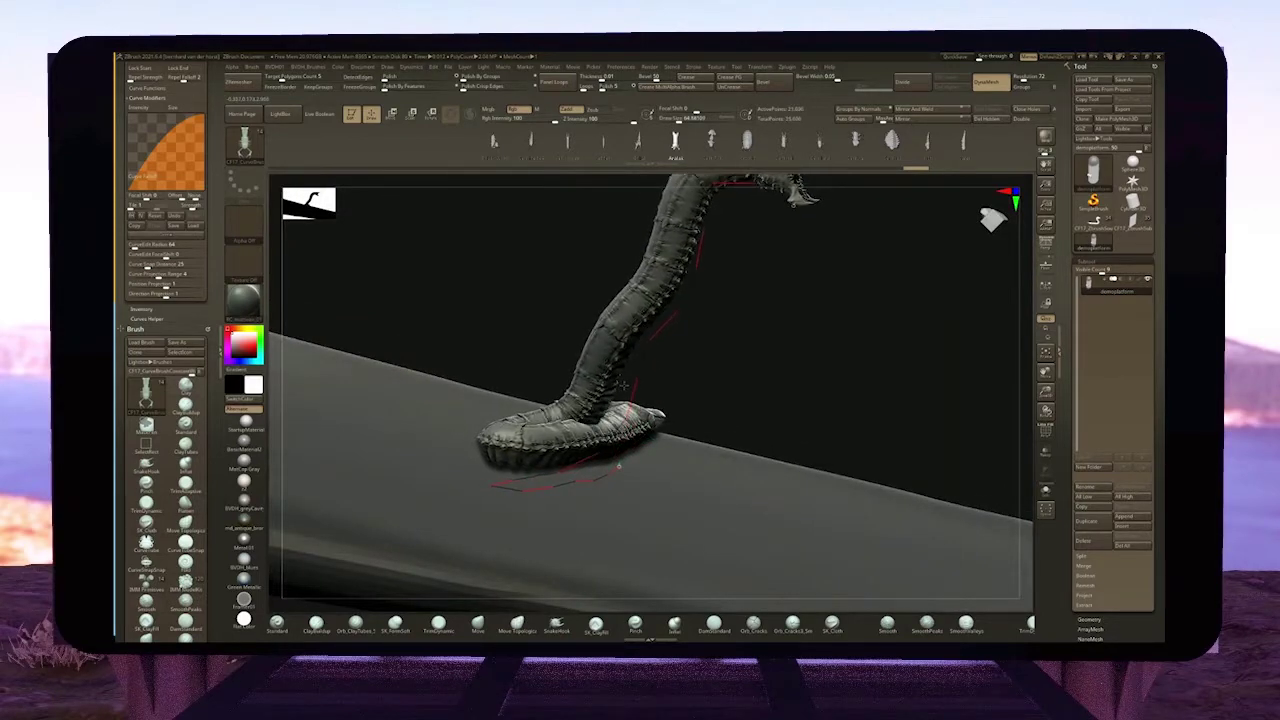
pyautogui.moveTo(718, 510)
pyautogui.keyDown('shift'); pyautogui.mouseDown()
pyautogui.moveTo(745, 495)
pyautogui.moveTo(835, 545)
pyautogui.moveTo(842, 476)
pyautogui.moveTo(960, 440)
pyautogui.mouseUp(); pyautogui.keyUp('shift')
pyautogui.moveTo(650, 440)
pyautogui.keyDown('ctrl'); pyautogui.mouseDown(button='right')
pyautogui.moveTo(606, 350)
pyautogui.moveTo(652, 403)
pyautogui.moveTo(563, 437)
pyautogui.moveTo(654, 461)
pyautogui.moveTo(676, 440)
pyautogui.moveTo(714, 449)
pyautogui.moveTo(578, 365)
pyautogui.mouseUp(button='right'); pyautogui.keyUp('ctrl')
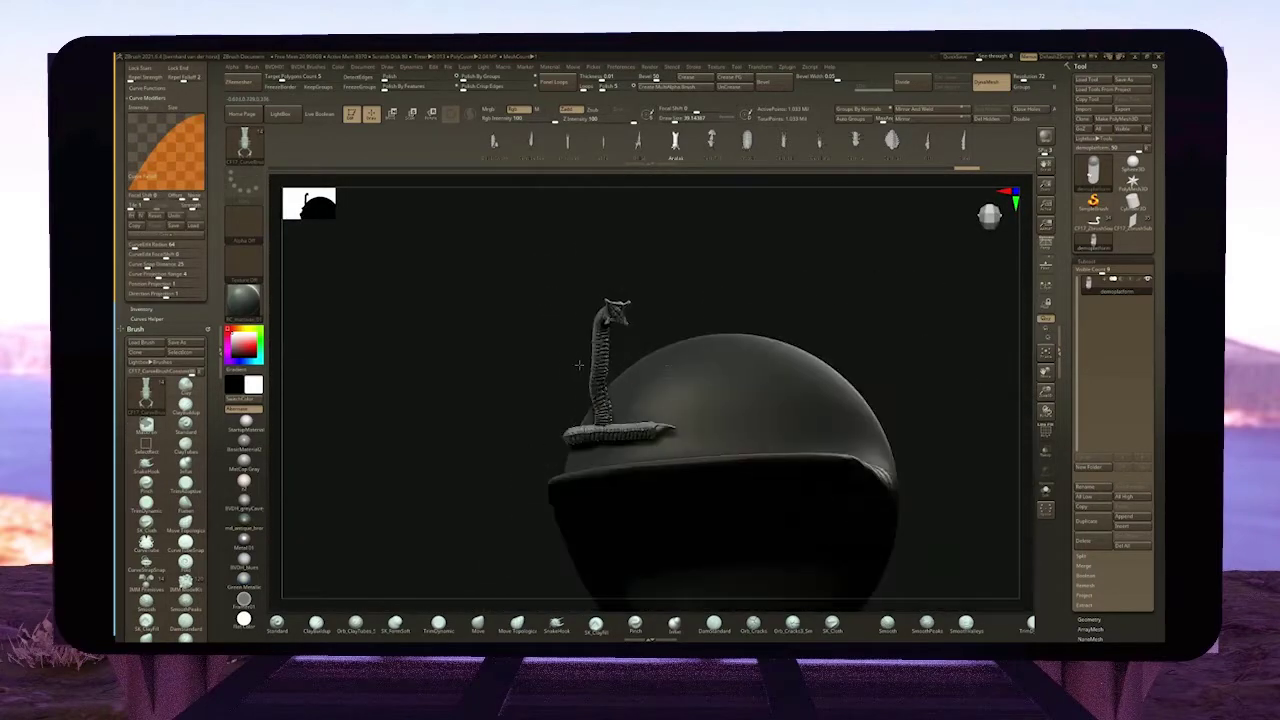
pyautogui.moveTo(705, 373); pyautogui.dragTo(688, 413, button='right')
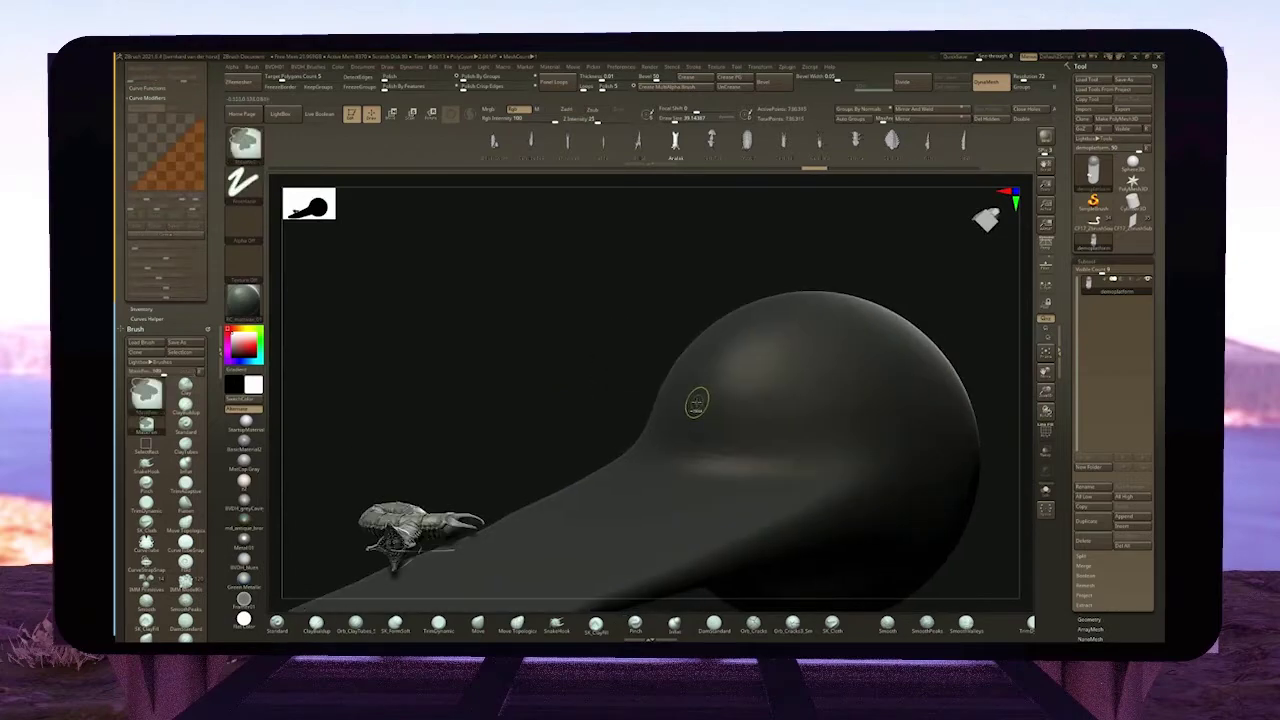
# Undo all edits of the pincer-tailed worm back to the bare platform.
pyautogui.hotkey('ctrl', 'z')
pyautogui.hotkey('ctrl', 'z')
pyautogui.hotkey('ctrl', 'z')
pyautogui.hotkey('ctrl', 'z')
pyautogui.hotkey('ctrl', 'z')
pyautogui.hotkey('ctrl', 'z')
pyautogui.hotkey('ctrl', 'z')
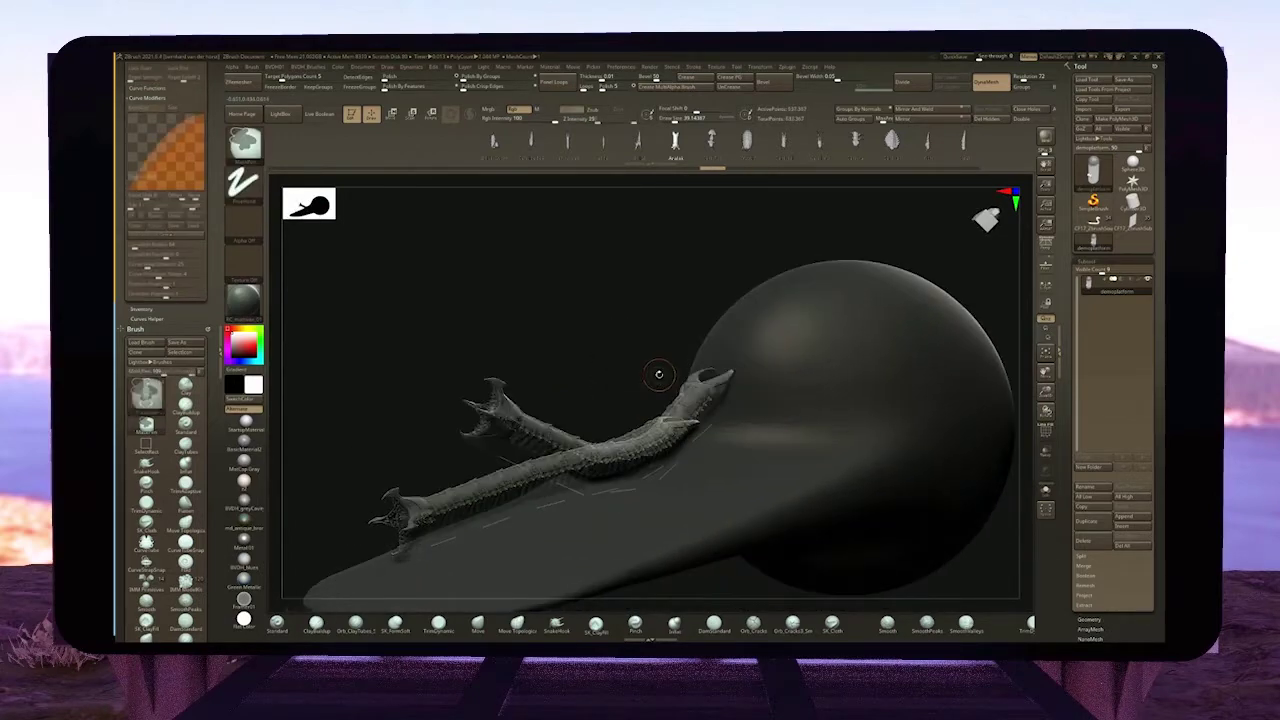
pyautogui.hotkey('ctrl', 'z')
pyautogui.hotkey('ctrl', 'z')
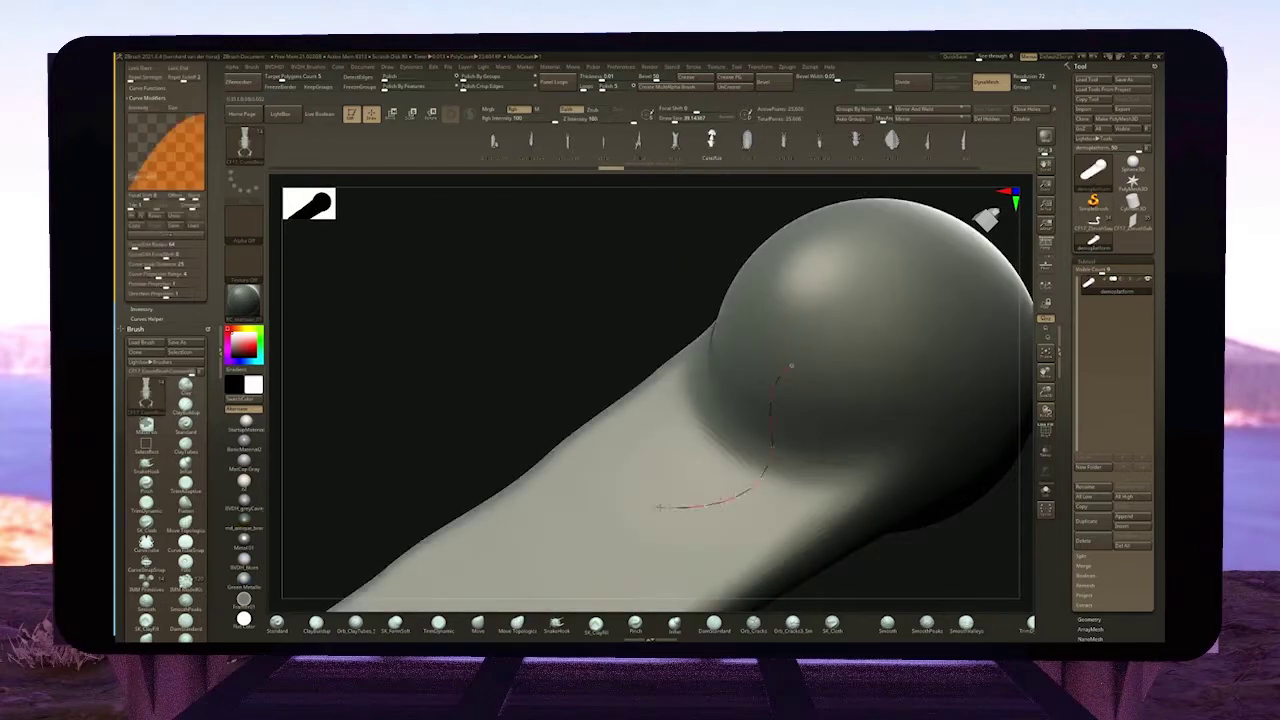
# Draw the horned, vertebra-like creature along a curve running from the sphere onto the flat part of the platform.
pyautogui.click(707, 502)
pyautogui.keyDown('alt'); pyautogui.moveTo(710, 490); pyautogui.dragTo(728, 330, button='right'); pyautogui.keyUp('alt')
pyautogui.moveTo(592, 488); pyautogui.dragTo(566, 474, button='right')
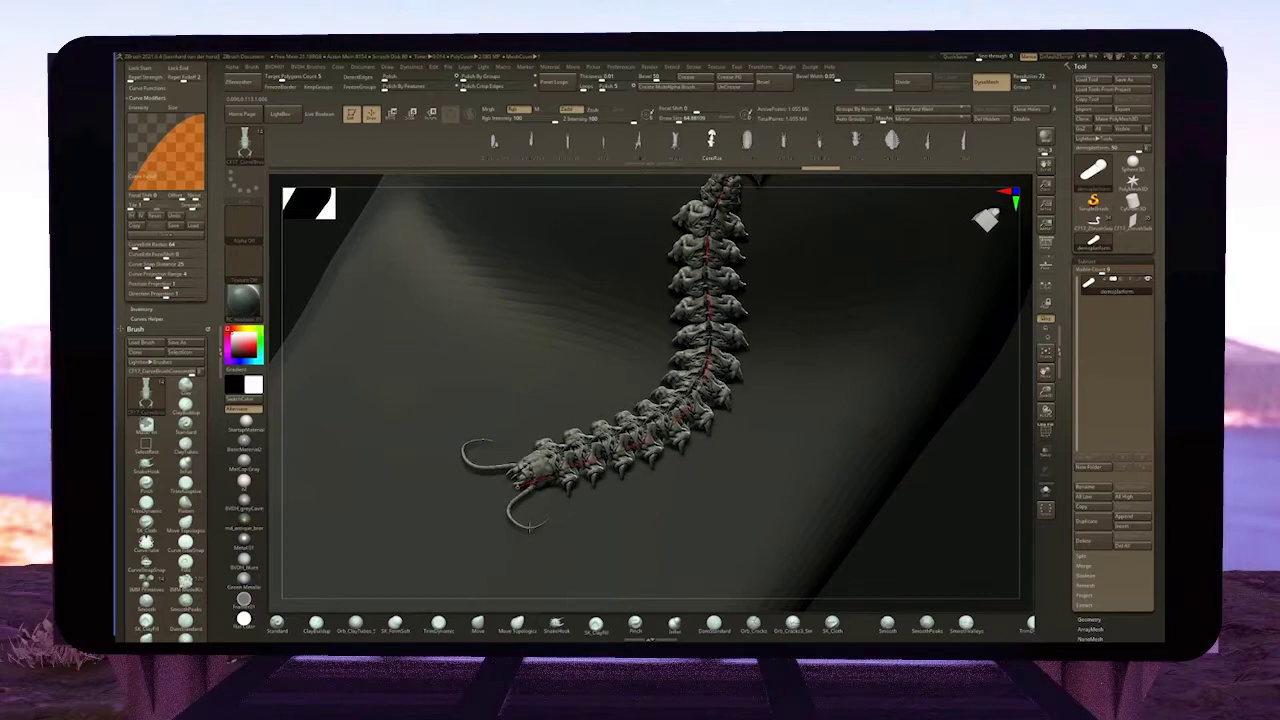
# Replace the horned creature with the plated, many-legged myriapod along a curve on the flat part of the platform.
pyautogui.moveTo(533, 550); pyautogui.dragTo(385, 607, button='right')
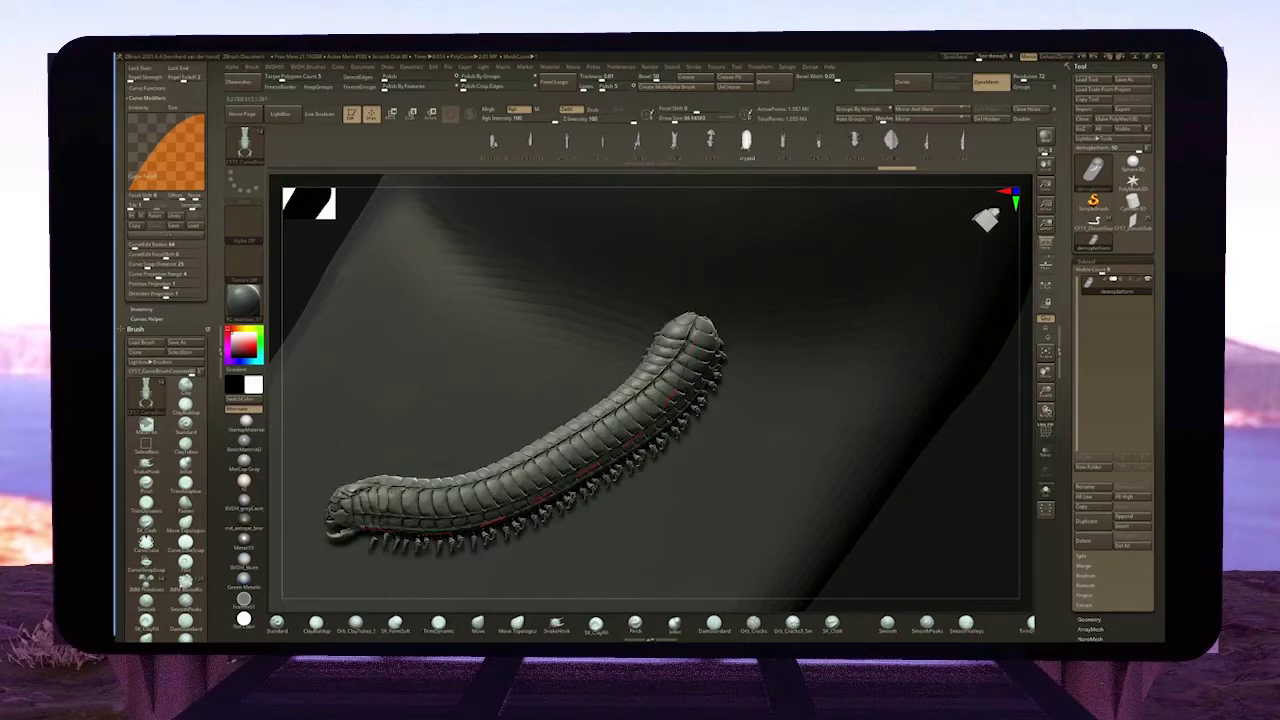
pyautogui.keyDown('alt'); pyautogui.moveTo(600, 450); pyautogui.dragTo(900, 285, button='right'); pyautogui.keyUp('alt')
pyautogui.moveTo(500, 350)
pyautogui.mouseDown(button='right')
pyautogui.moveTo(566, 397)
pyautogui.moveTo(580, 455)
pyautogui.moveTo(570, 472)
pyautogui.moveTo(549, 491)
pyautogui.moveTo(484, 416)
pyautogui.moveTo(436, 446)
pyautogui.moveTo(500, 437)
pyautogui.moveTo(418, 421)
pyautogui.moveTo(496, 428)
pyautogui.moveTo(494, 408)
pyautogui.moveTo(498, 440)
pyautogui.moveTo(518, 448)
pyautogui.moveTo(551, 409)
pyautogui.mouseUp(button='right')
pyautogui.moveTo(528, 463); pyautogui.dragTo(590, 385, button='right')
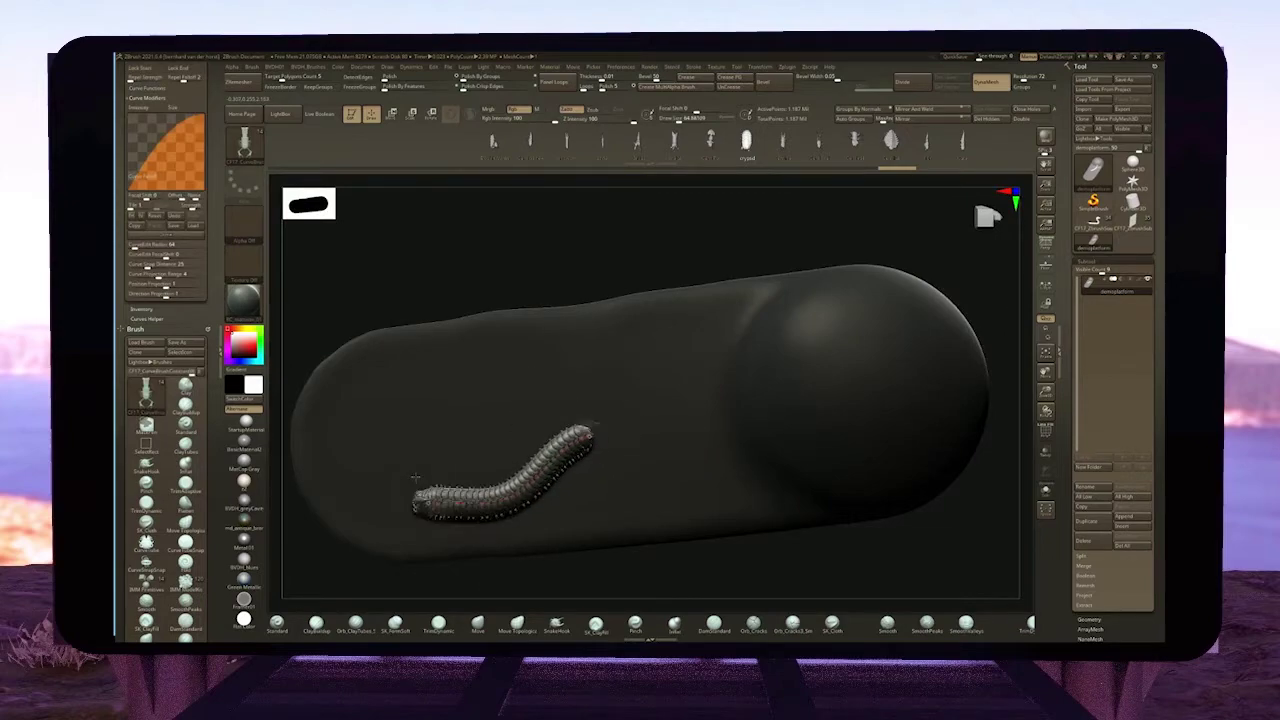
# Choose the short-legged centipede mesh and draw it along an S-shaped curve from the sphere across the platform.
pyautogui.click(785, 167)
pyautogui.moveTo(819, 224); pyautogui.dragTo(760, 200, button='right')
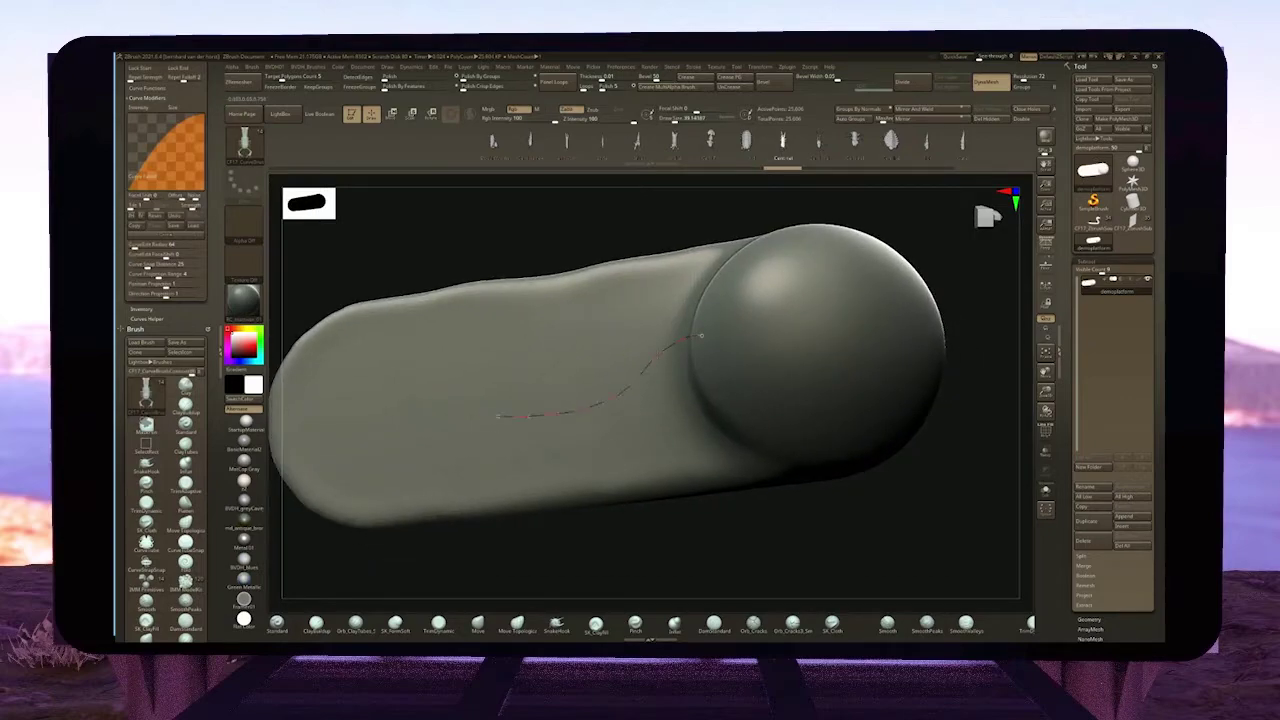
pyautogui.moveTo(468, 414); pyautogui.dragTo(475, 414)
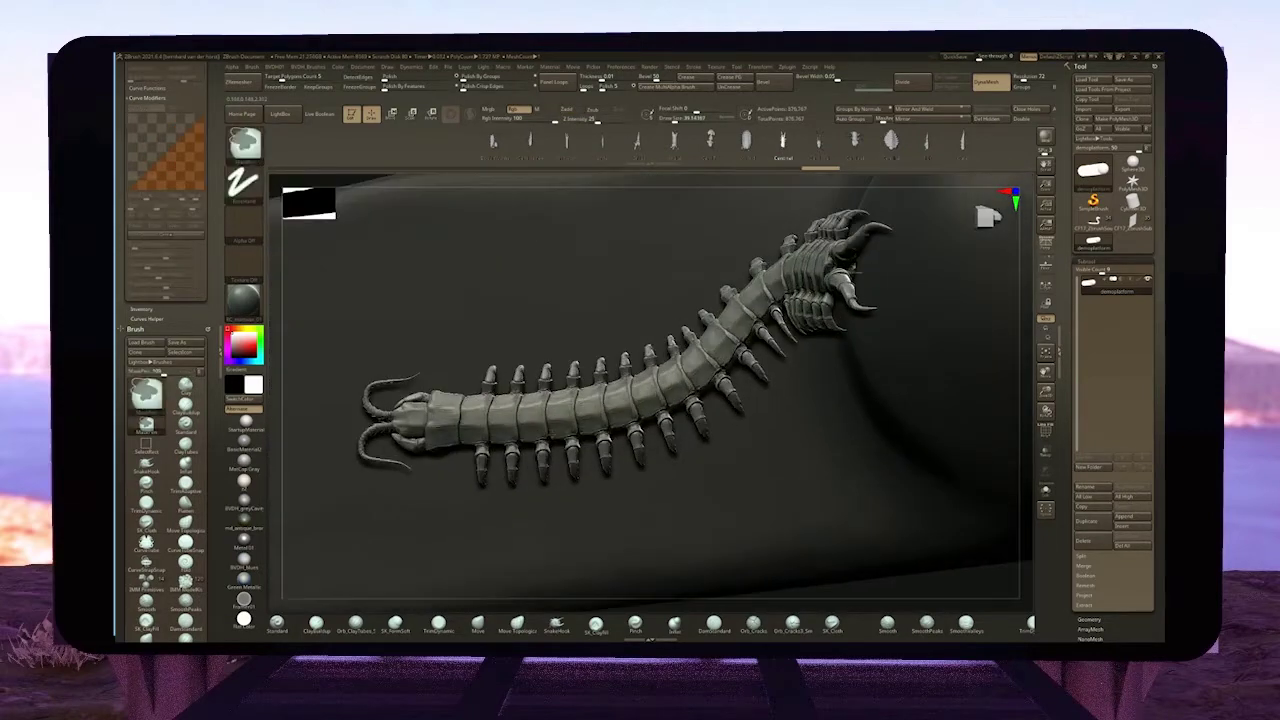
pyautogui.keyDown('ctrl'); pyautogui.moveTo(560, 407); pyautogui.dragTo(562, 490, button='right'); pyautogui.keyUp('ctrl')
# Bend the short-legged centipede's head end up off the platform and inspect its head, legs and side profile.
pyautogui.moveTo(550, 350)
pyautogui.mouseDown(button='right')
pyautogui.moveTo(545, 420)
pyautogui.moveTo(530, 427)
pyautogui.moveTo(545, 415)
pyautogui.moveTo(590, 440)
pyautogui.moveTo(580, 415)
pyautogui.moveTo(545, 440)
pyautogui.moveTo(591, 457)
pyautogui.moveTo(583, 363)
pyautogui.moveTo(583, 426)
pyautogui.mouseUp(button='right')
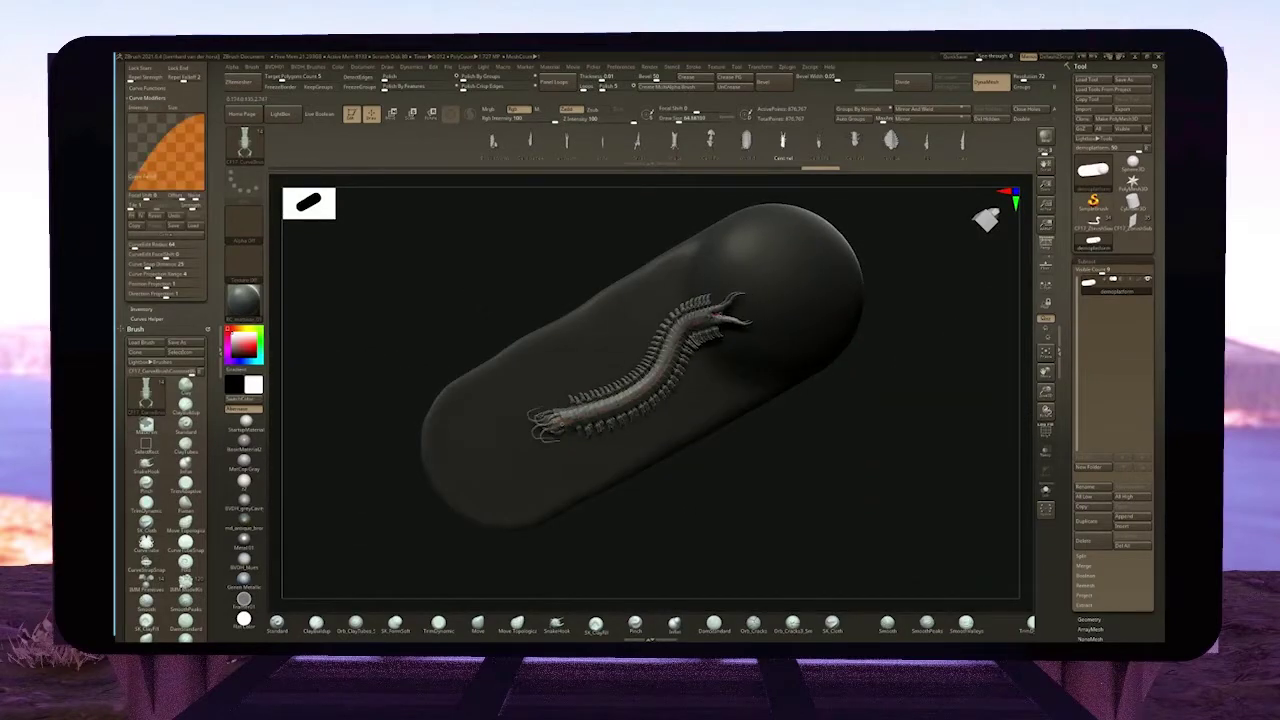
pyautogui.moveTo(468, 473)
pyautogui.mouseDown(button='right')
pyautogui.moveTo(463, 411)
pyautogui.moveTo(494, 526)
pyautogui.moveTo(490, 500)
pyautogui.mouseUp(button='right')
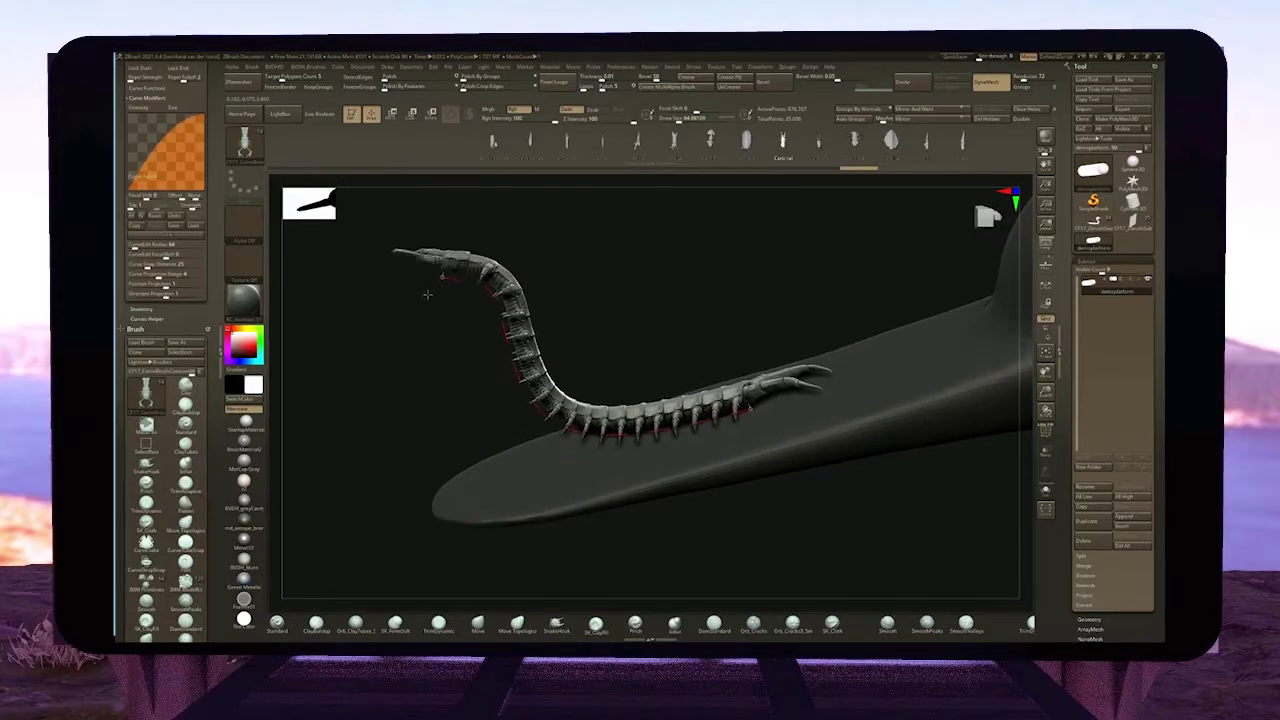
pyautogui.moveTo(482, 345)
pyautogui.mouseDown(button='right')
pyautogui.moveTo(566, 323)
pyautogui.moveTo(597, 377)
pyautogui.moveTo(590, 310)
pyautogui.moveTo(737, 309)
pyautogui.moveTo(510, 335)
pyautogui.moveTo(500, 310)
pyautogui.moveTo(555, 460)
pyautogui.moveTo(598, 445)
pyautogui.moveTo(610, 505)
pyautogui.moveTo(600, 490)
pyautogui.moveTo(540, 480)
pyautogui.moveTo(450, 490)
pyautogui.moveTo(460, 515)
pyautogui.mouseUp(button='right')
pyautogui.moveTo(460, 515)
pyautogui.keyDown('alt'); pyautogui.mouseDown(button='right')
pyautogui.moveTo(530, 590)
pyautogui.moveTo(520, 515)
pyautogui.mouseUp(button='right'); pyautogui.keyUp('alt')
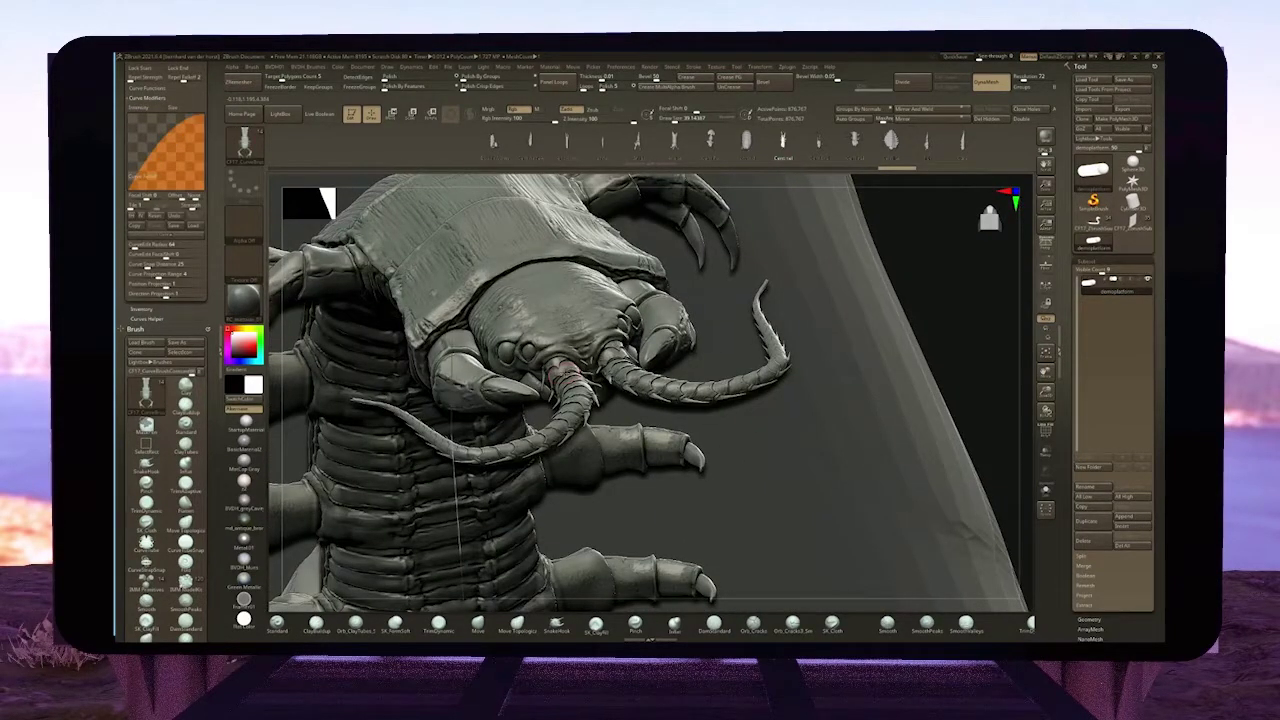
pyautogui.keyDown('ctrl'); pyautogui.moveTo(558, 368); pyautogui.dragTo(542, 322, button='right'); pyautogui.keyUp('ctrl')
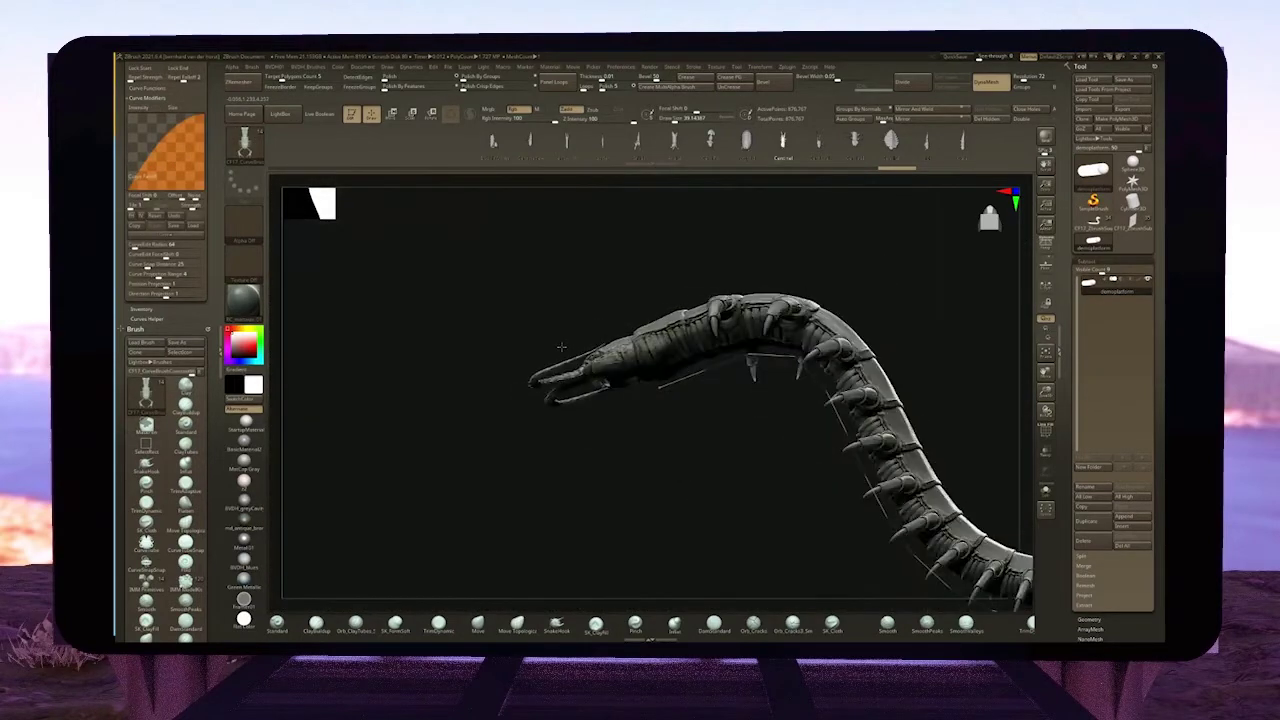
pyautogui.moveTo(600, 400); pyautogui.dragTo(393, 170, button='right')
pyautogui.moveTo(997, 352)
pyautogui.keyDown('ctrl'); pyautogui.mouseDown(button='right')
pyautogui.moveTo(614, 394)
pyautogui.moveTo(663, 409)
pyautogui.mouseUp(button='right'); pyautogui.keyUp('ctrl')
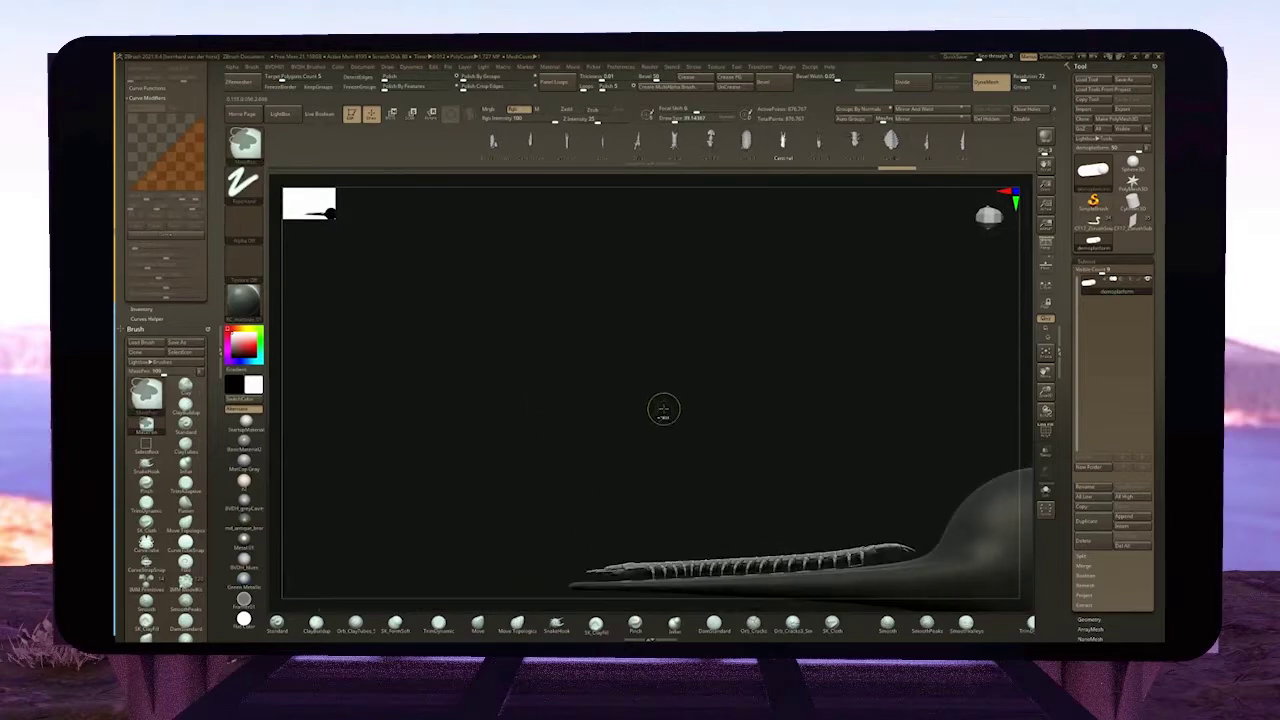
pyautogui.moveTo(750, 470); pyautogui.dragTo(725, 418, button='right')
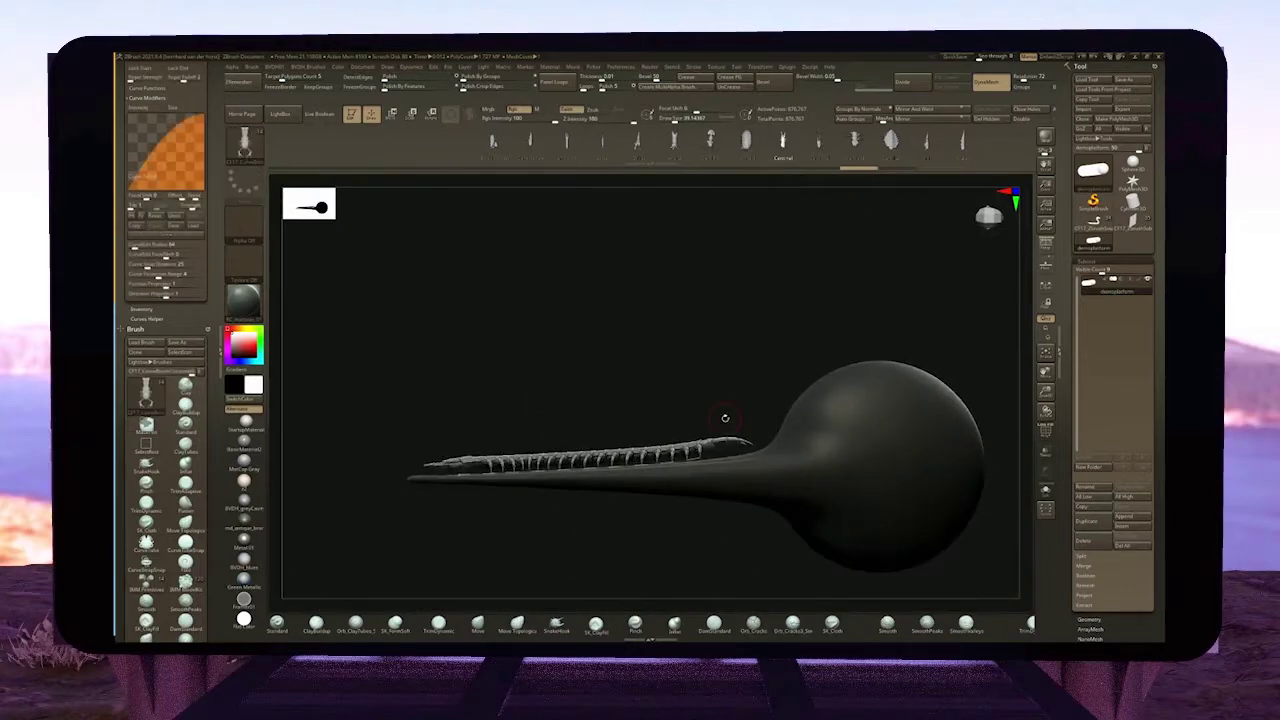
pyautogui.moveTo(606, 418); pyautogui.dragTo(614, 497, button='right')
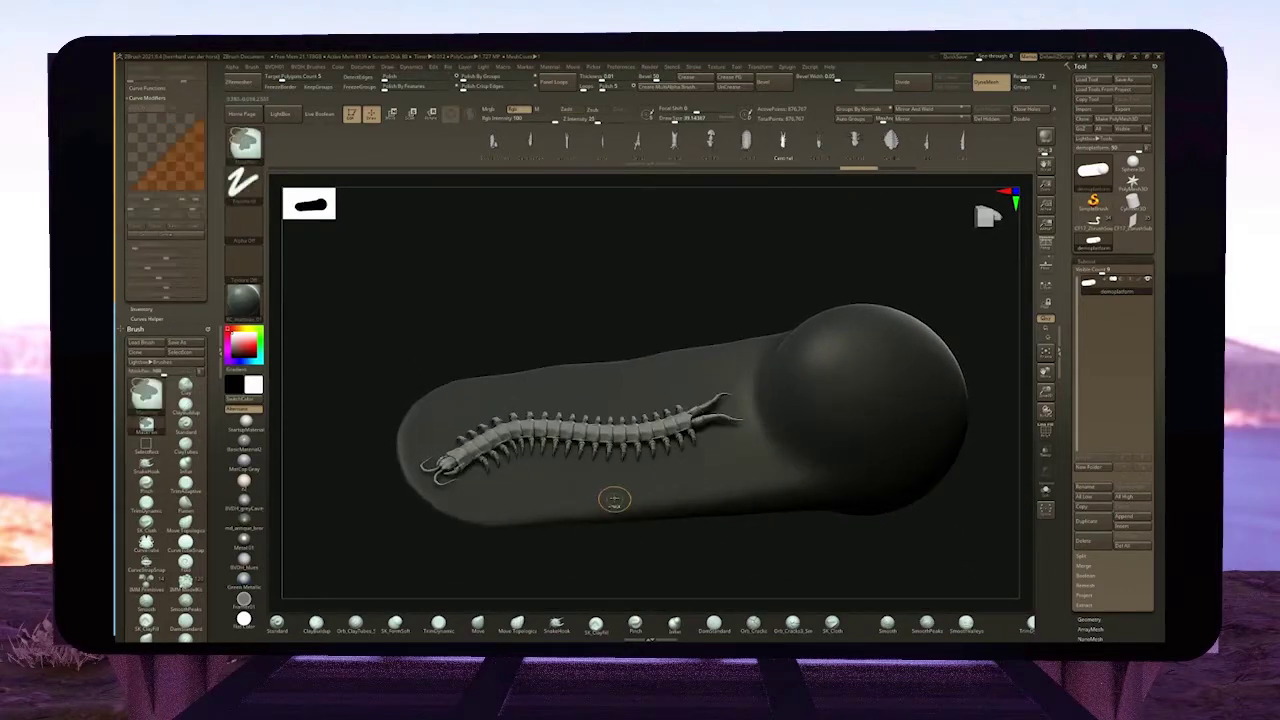
# Undo the short-legged centipede, then draw the long-legged centipede along a curve from the sphere and reposition its head end.
pyautogui.hotkey('ctrl', 'z')
pyautogui.hotkey('ctrl', 'z')
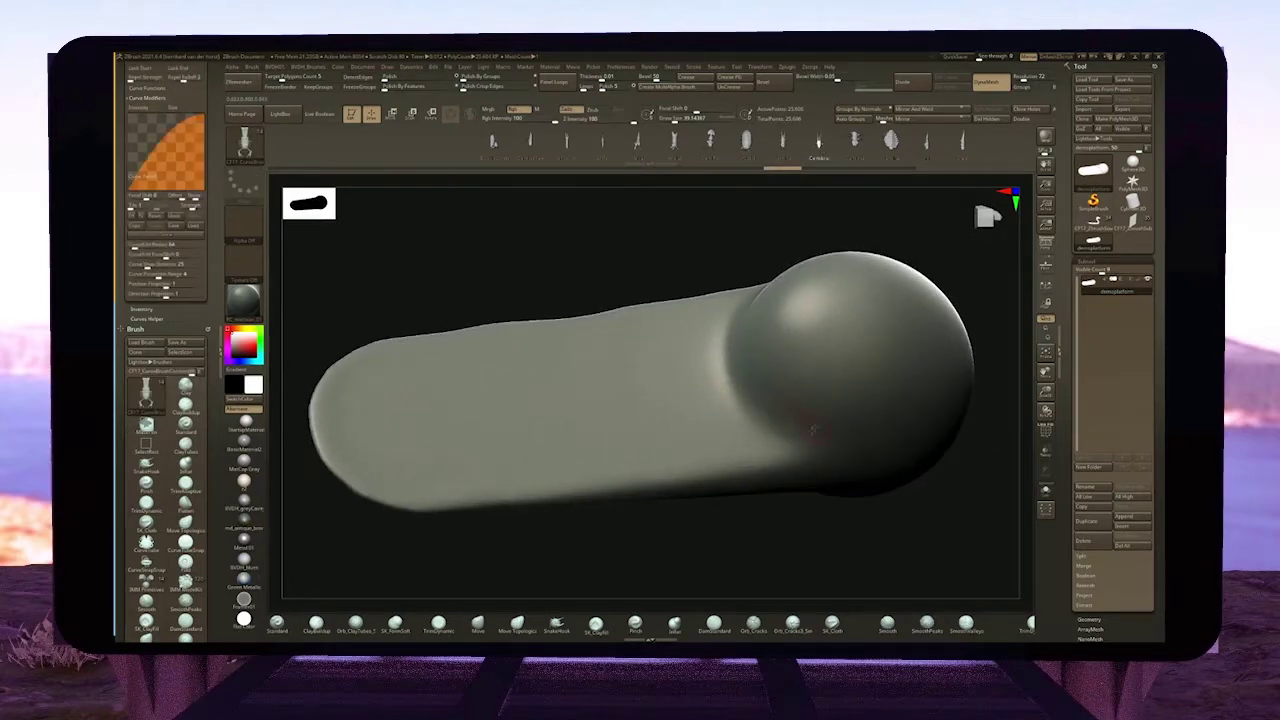
pyautogui.click(627, 442)
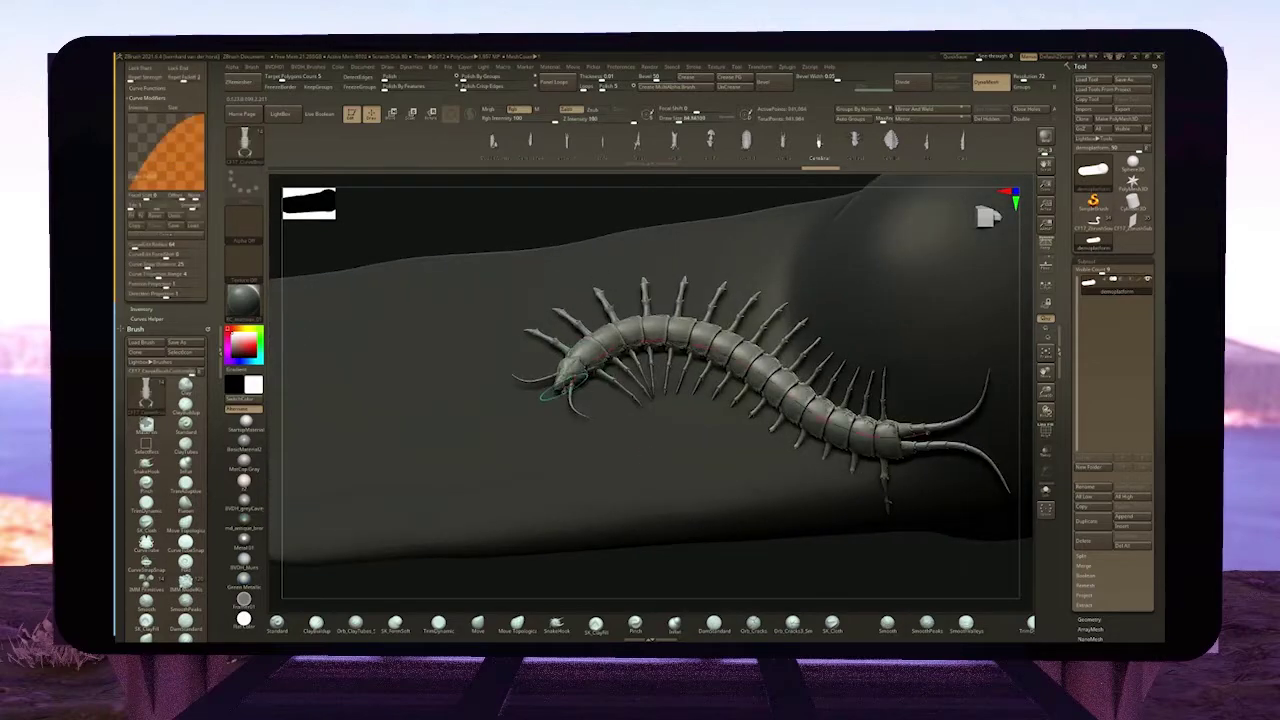
pyautogui.moveTo(517, 392)
pyautogui.mouseDown()
pyautogui.moveTo(395, 372)
pyautogui.moveTo(318, 412)
pyautogui.mouseUp()
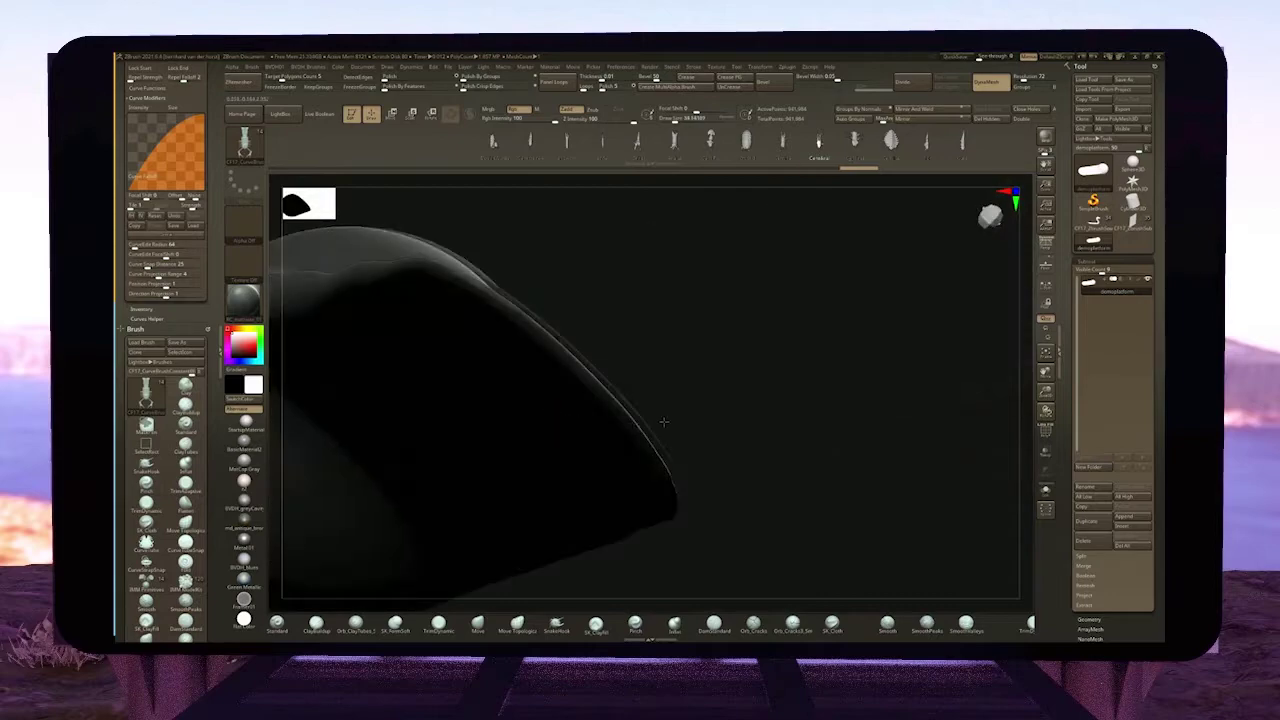
pyautogui.moveTo(666, 420)
pyautogui.mouseDown(button='right')
pyautogui.moveTo(683, 371)
pyautogui.moveTo(711, 383)
pyautogui.moveTo(660, 470)
pyautogui.mouseUp(button='right')
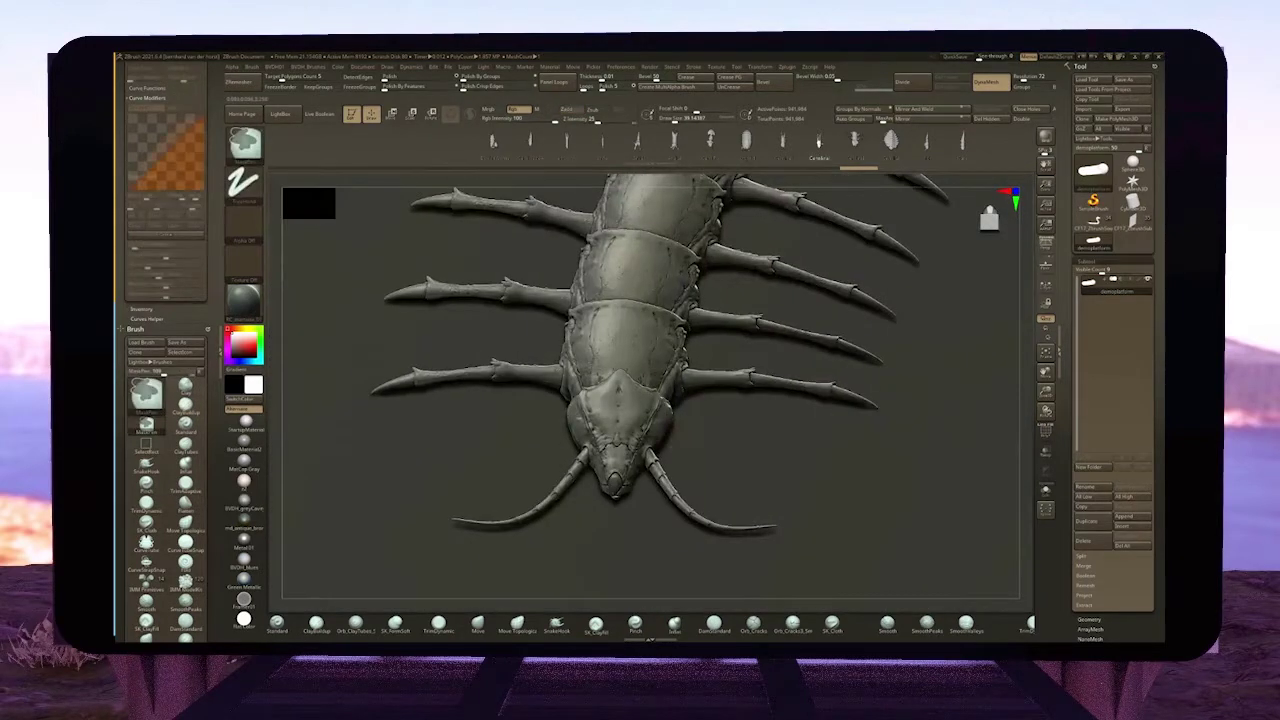
pyautogui.moveTo(660, 470); pyautogui.dragTo(700, 390, button='right')
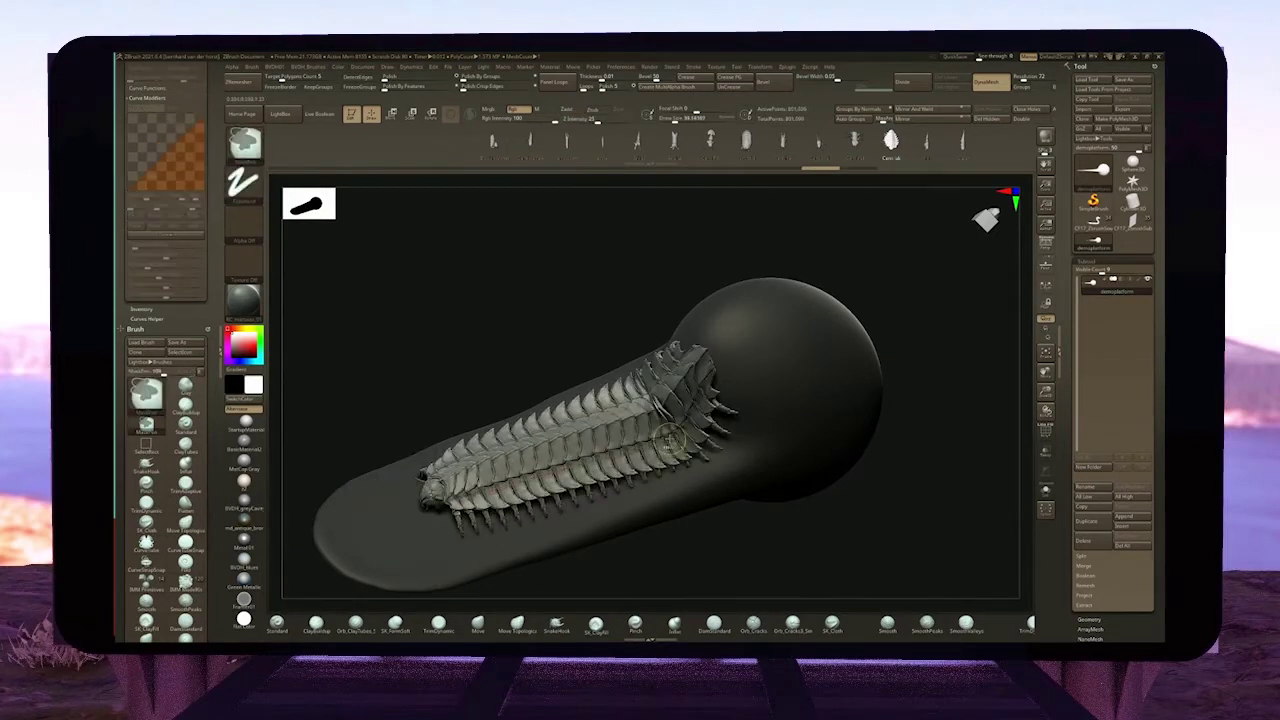
# Set the draw size to about 65, try lifting the wide plated centipede upward off the platform, and undo it.
pyautogui.press('space')
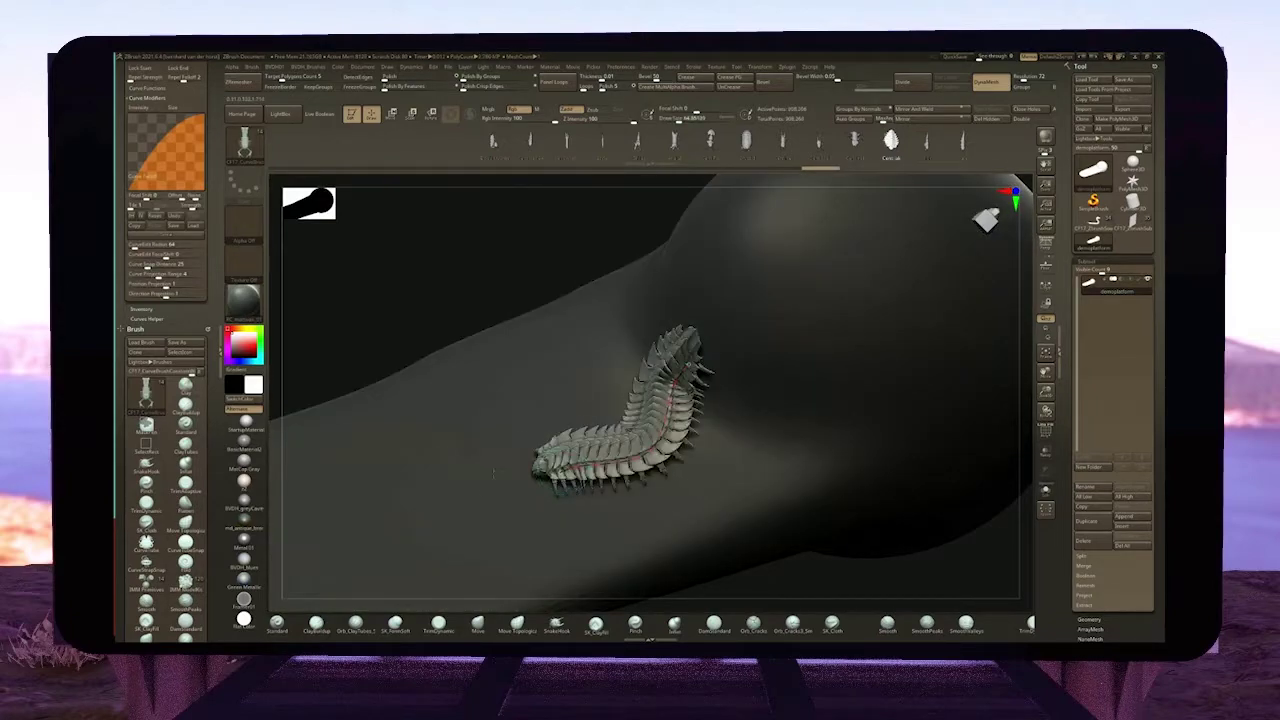
pyautogui.moveTo(493, 474)
pyautogui.mouseDown()
pyautogui.moveTo(400, 526)
pyautogui.moveTo(280, 472)
pyautogui.moveTo(235, 522)
pyautogui.moveTo(480, 470)
pyautogui.moveTo(570, 400)
pyautogui.moveTo(610, 330)
pyautogui.moveTo(658, 315)
pyautogui.mouseUp()
pyautogui.click(658, 315)
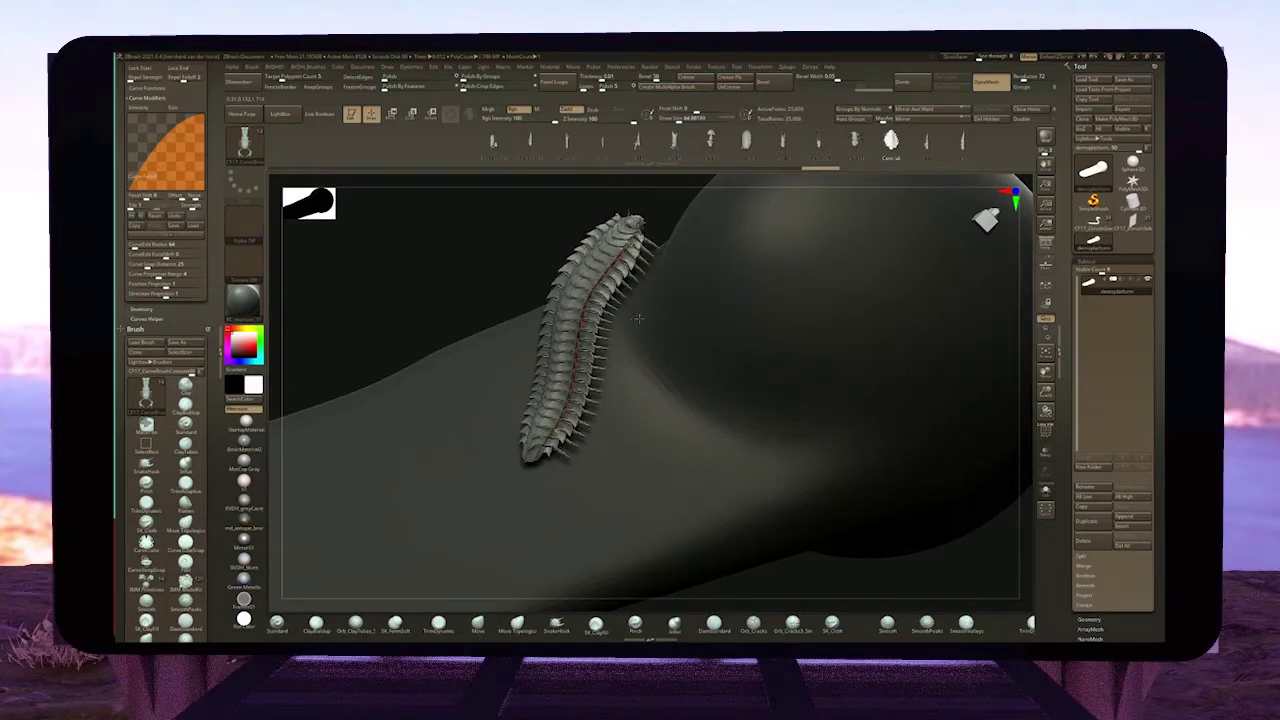
pyautogui.moveTo(641, 319)
pyautogui.mouseDown(button='right')
pyautogui.moveTo(620, 455)
pyautogui.moveTo(513, 403)
pyautogui.moveTo(720, 460)
pyautogui.moveTo(780, 537)
pyautogui.moveTo(745, 500)
pyautogui.moveTo(569, 406)
pyautogui.moveTo(543, 435)
pyautogui.moveTo(572, 409)
pyautogui.moveTo(635, 425)
pyautogui.moveTo(575, 423)
pyautogui.moveTo(640, 440)
pyautogui.moveTo(637, 394)
pyautogui.moveTo(554, 291)
pyautogui.moveTo(600, 338)
pyautogui.moveTo(620, 330)
pyautogui.moveTo(679, 352)
pyautogui.moveTo(868, 209)
pyautogui.moveTo(754, 354)
pyautogui.moveTo(686, 395)
pyautogui.mouseUp(button='right')
pyautogui.hotkey('ctrl', 'z')
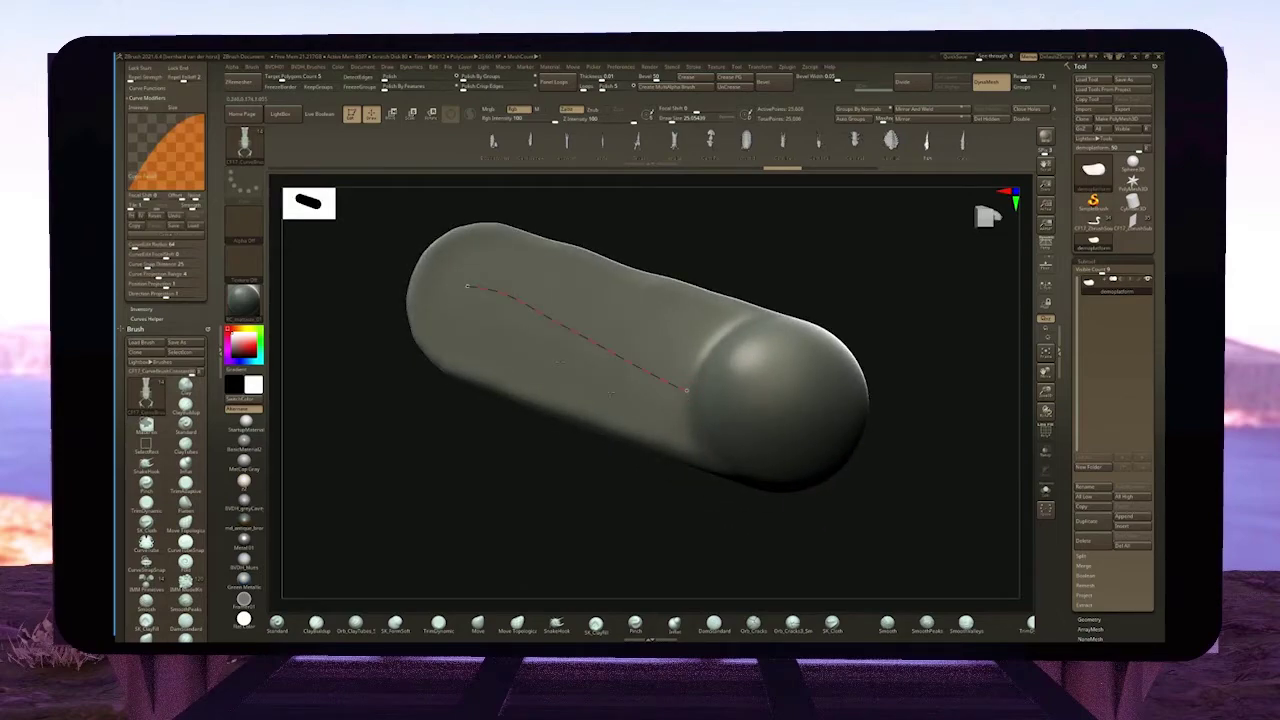
# Undo the curve drawn along the flat part of the platform and set the draw size to about 63.
pyautogui.moveTo(607, 383)
pyautogui.mouseDown(button='right')
pyautogui.moveTo(603, 326)
pyautogui.moveTo(817, 349)
pyautogui.moveTo(888, 420)
pyautogui.moveTo(691, 431)
pyautogui.moveTo(694, 477)
pyautogui.mouseUp(button='right')
pyautogui.hotkey('ctrl', 'z')
pyautogui.press('space')
pyautogui.moveTo(694, 477); pyautogui.dragTo(700, 477)
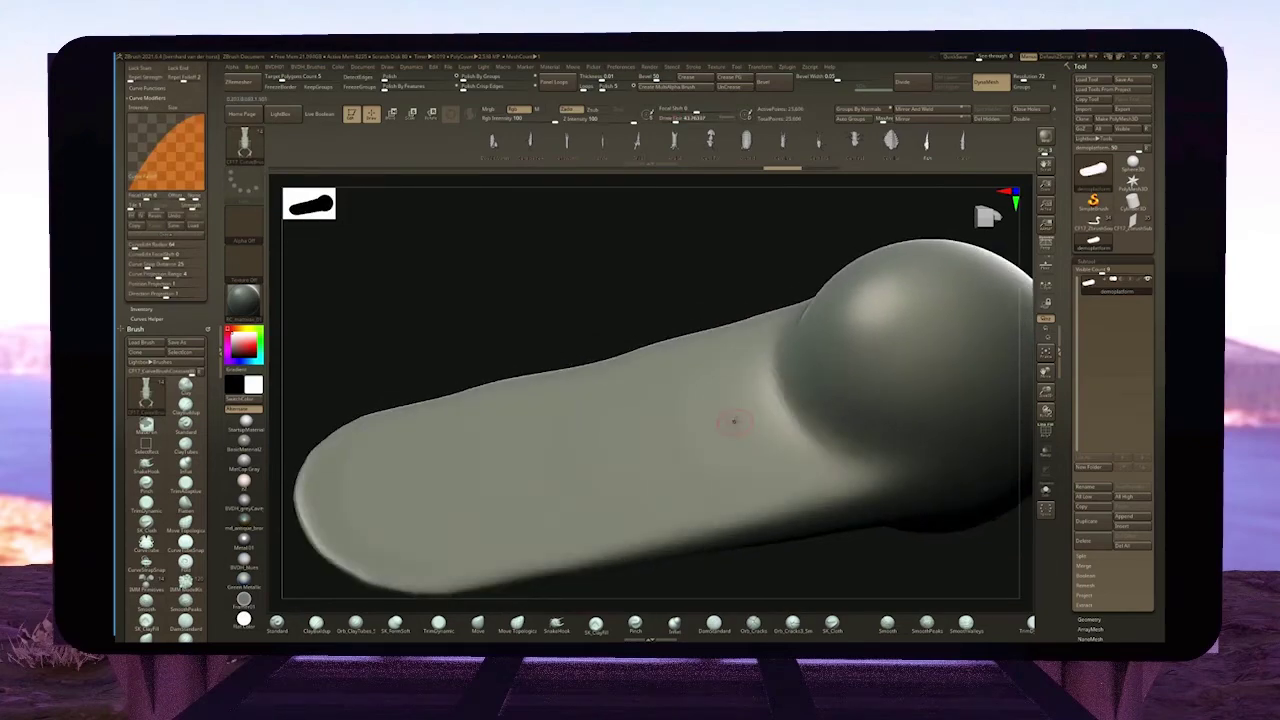
# Draw the wide plated centipede from the sphere along the platform with a smaller draw size and raise its head end off the surface.
pyautogui.moveTo(446, 472)
pyautogui.keyDown('ctrl'); pyautogui.mouseDown(button='right')
pyautogui.moveTo(514, 530)
pyautogui.moveTo(531, 462)
pyautogui.moveTo(506, 478)
pyautogui.moveTo(530, 530)
pyautogui.moveTo(518, 460)
pyautogui.mouseUp(button='right'); pyautogui.keyUp('ctrl')
pyautogui.press('space')
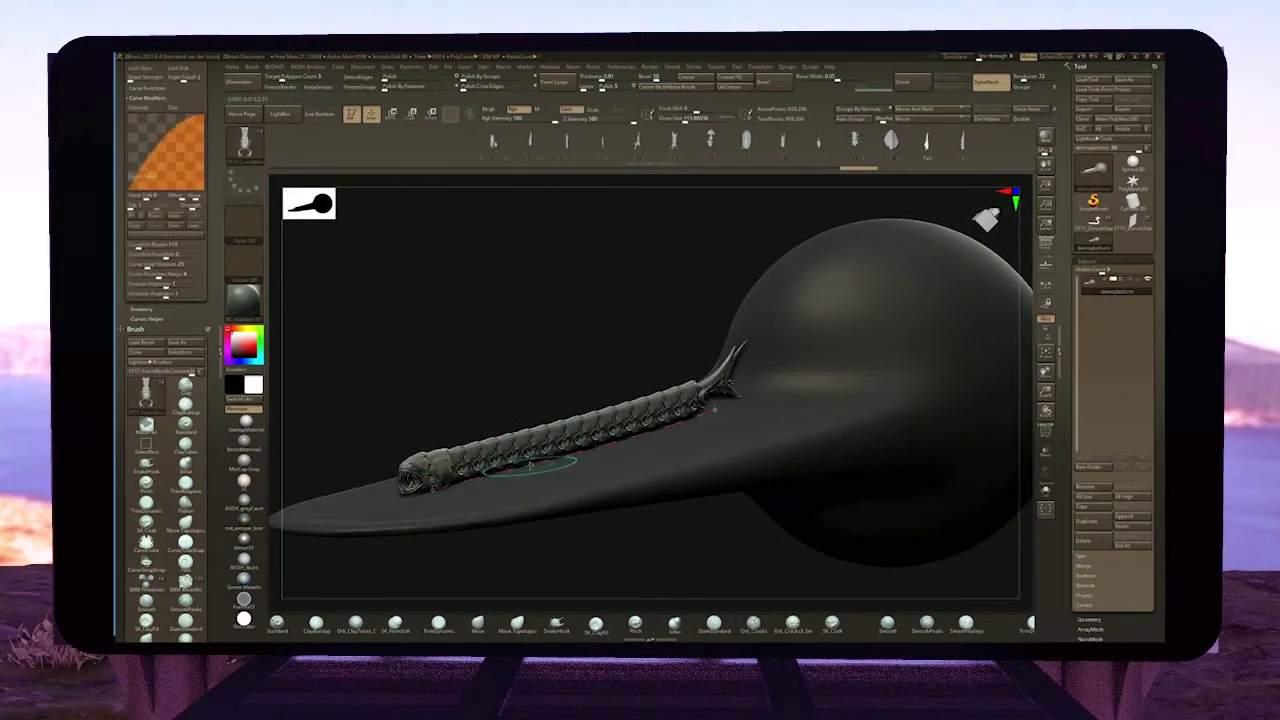
pyautogui.moveTo(514, 475); pyautogui.dragTo(448, 487, button='right')
pyautogui.moveTo(432, 463)
pyautogui.mouseDown()
pyautogui.moveTo(447, 330)
pyautogui.moveTo(420, 318)
pyautogui.mouseUp()
pyautogui.moveTo(398, 369); pyautogui.dragTo(397, 403)
pyautogui.moveTo(404, 406); pyautogui.dragTo(456, 372, button='right')
pyautogui.moveTo(640, 330); pyautogui.dragTo(526, 331, button='right')
pyautogui.keyDown('alt'); pyautogui.moveTo(721, 362); pyautogui.dragTo(574, 300, button='right'); pyautogui.keyUp('alt')
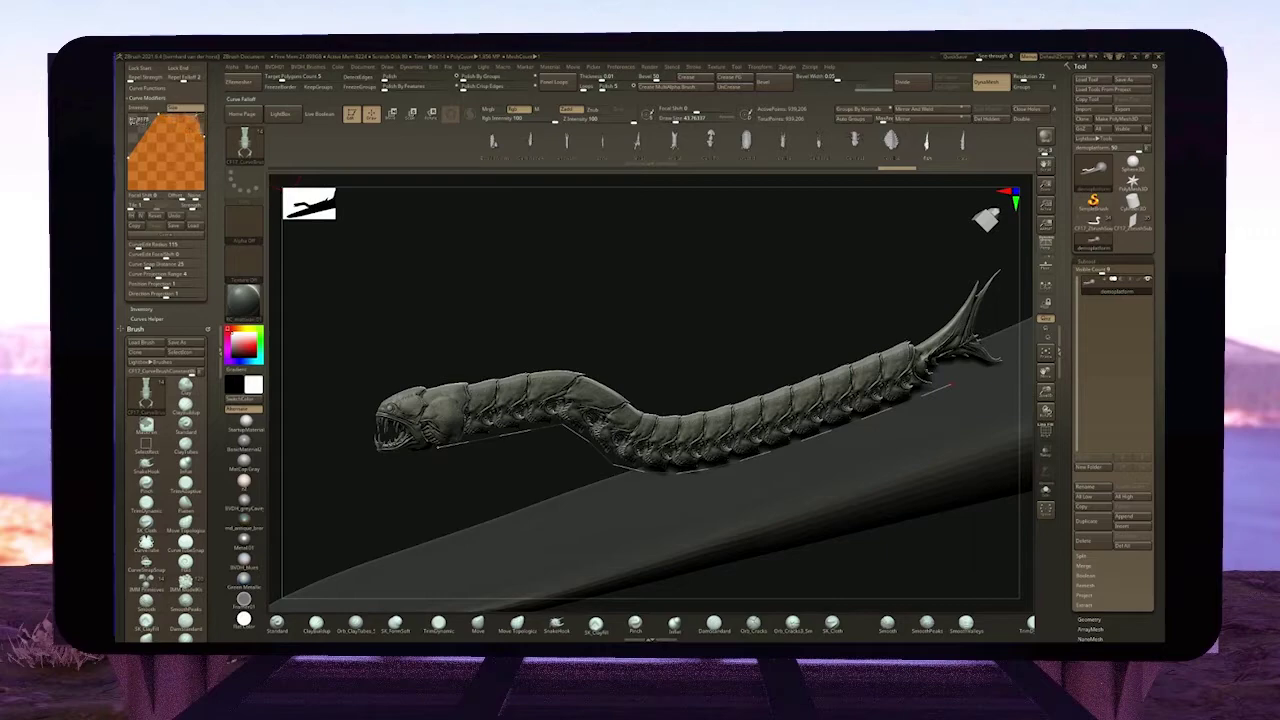
# Apply the edited curve falloff to the plated centipede, undo it, and apply a readjusted falloff that tapers the tail.
pyautogui.click(571, 436)
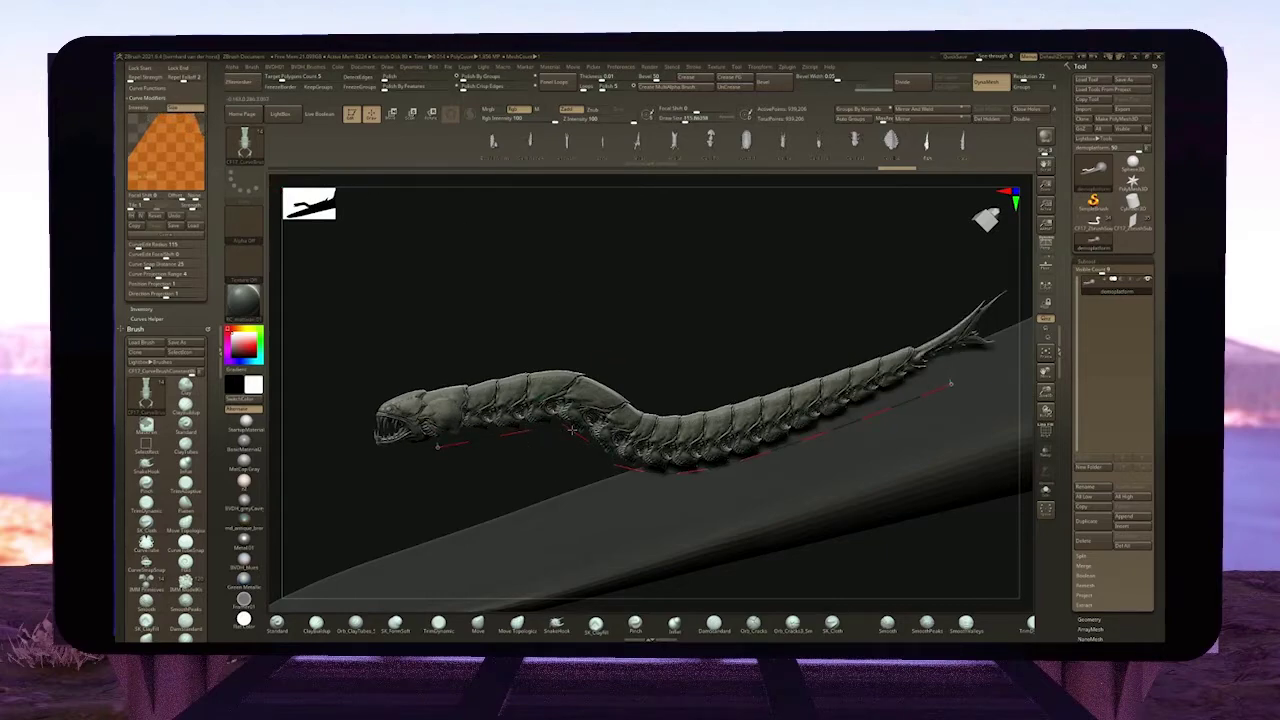
pyautogui.press('ctrl')
pyautogui.hotkey('ctrl', 'z')
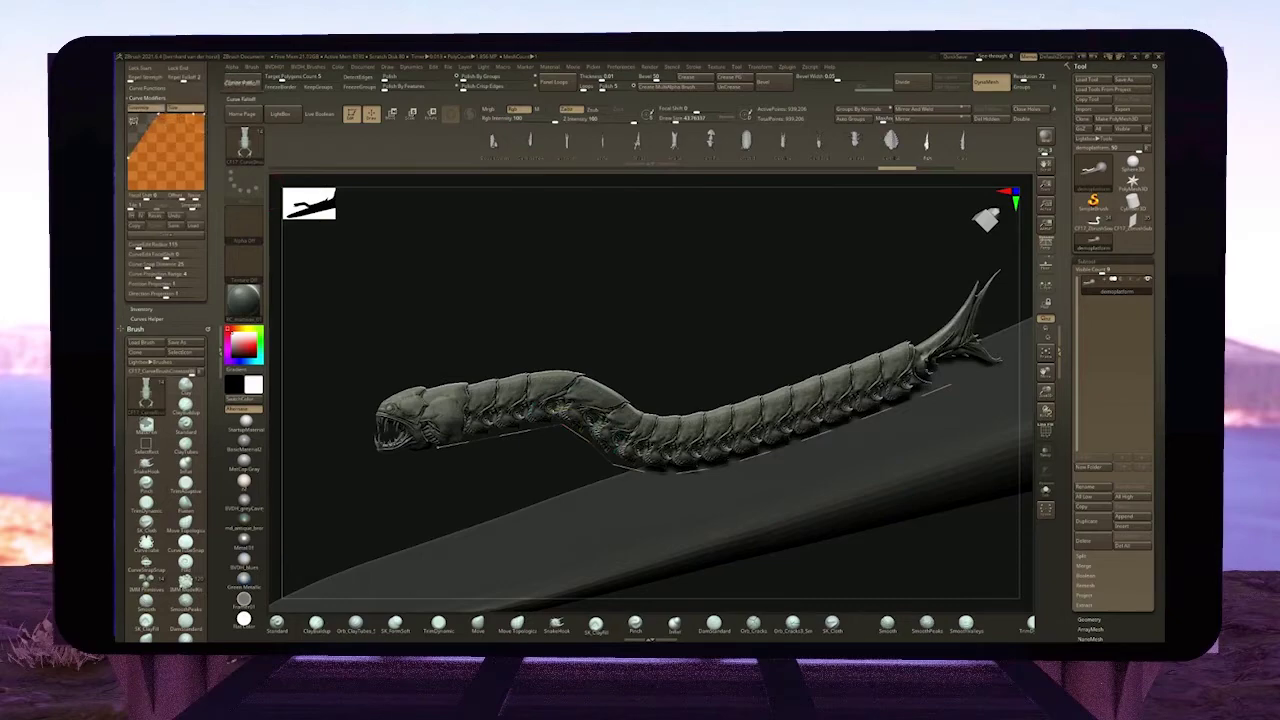
pyautogui.click(560, 423)
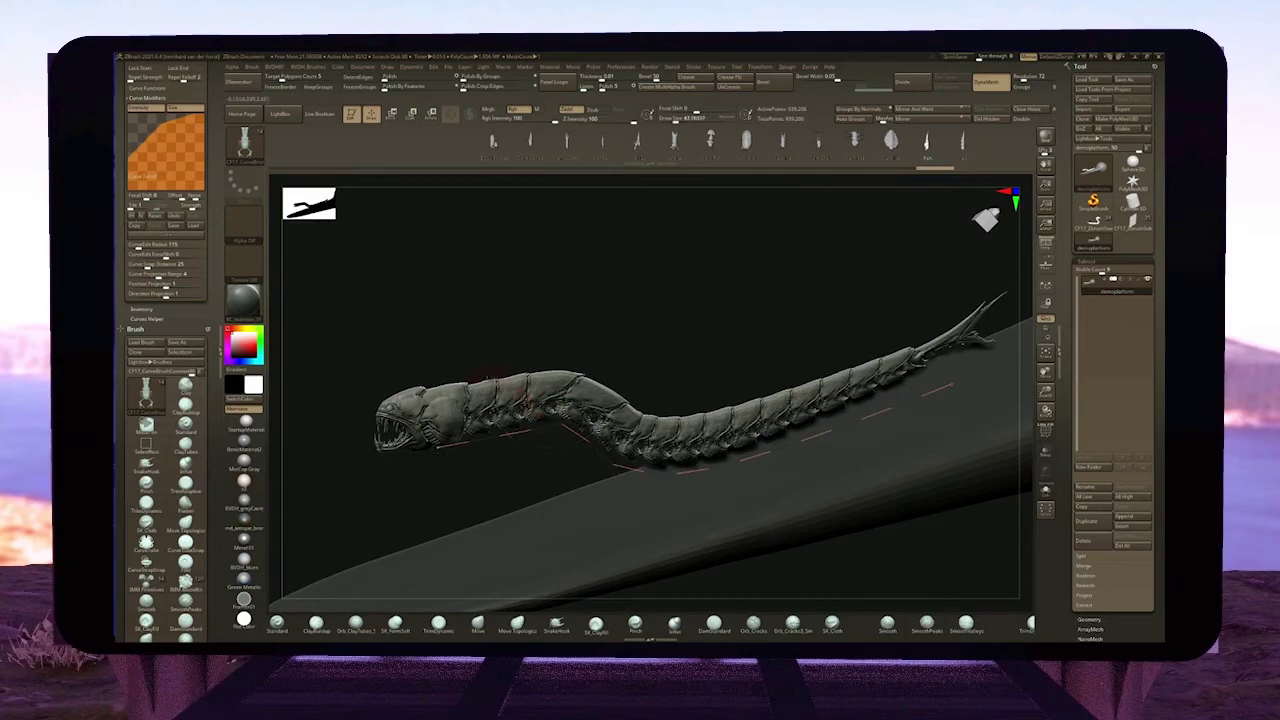
# Switch to the Move brush at a larger draw size and reshape the plated centipede's head, neck and raised front segments.
pyautogui.click(478, 625)
pyautogui.press('space')
pyautogui.moveTo(440, 450)
pyautogui.mouseDown()
pyautogui.moveTo(462, 450)
pyautogui.moveTo(450, 432)
pyautogui.mouseUp()
pyautogui.press('space')
pyautogui.moveTo(460, 366)
pyautogui.mouseDown()
pyautogui.moveTo(462, 350)
pyautogui.moveTo(532, 353)
pyautogui.moveTo(497, 353)
pyautogui.mouseUp()
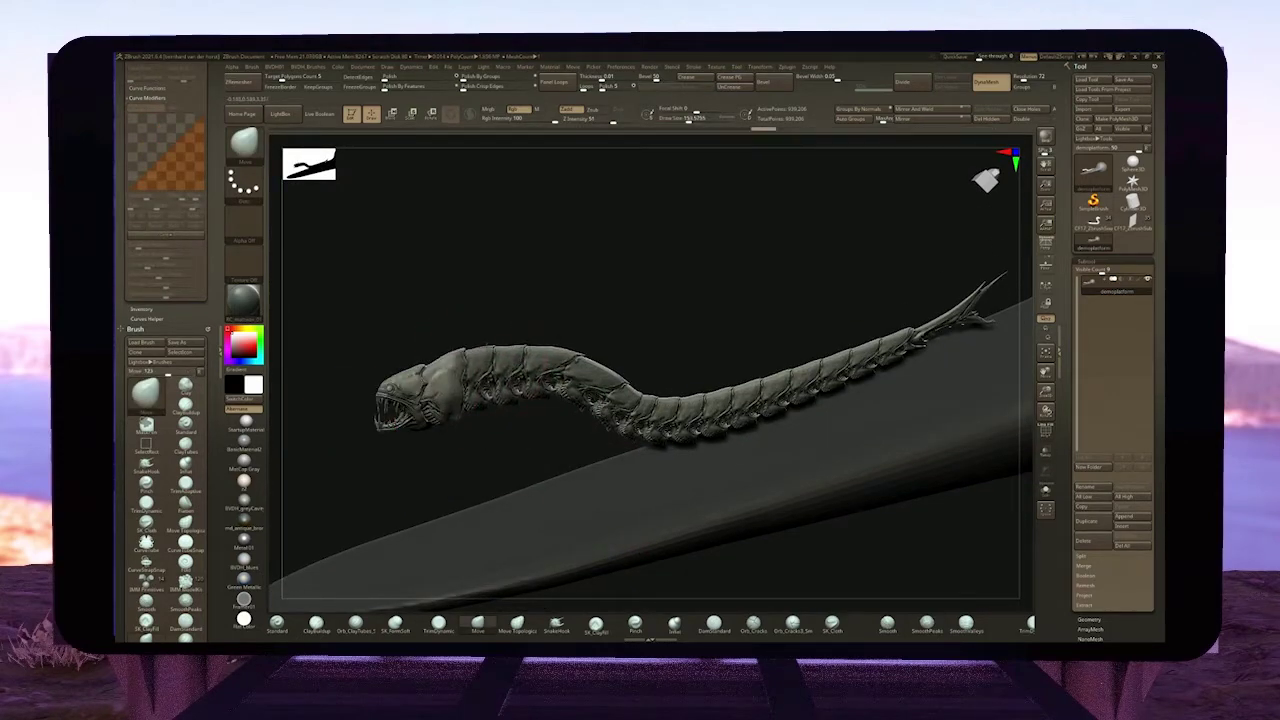
pyautogui.moveTo(456, 448)
pyautogui.mouseDown()
pyautogui.moveTo(440, 348)
pyautogui.moveTo(515, 395)
pyautogui.mouseUp()
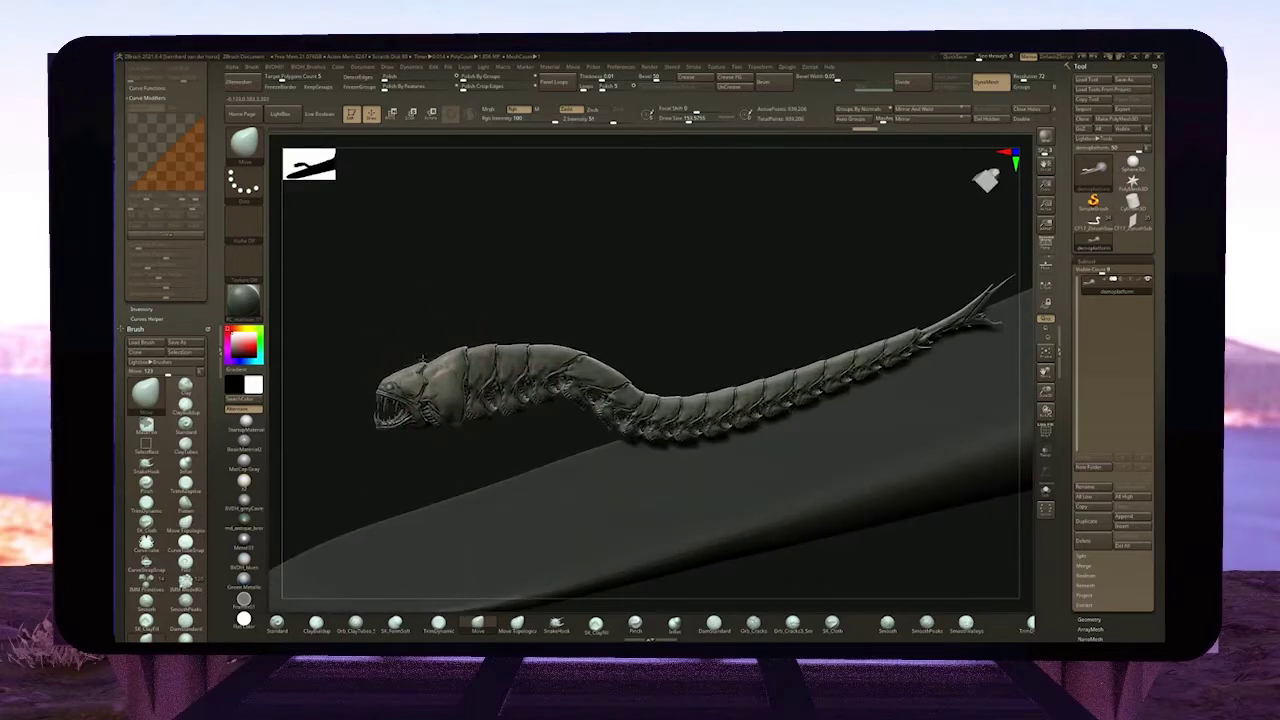
pyautogui.moveTo(423, 358); pyautogui.dragTo(425, 342)
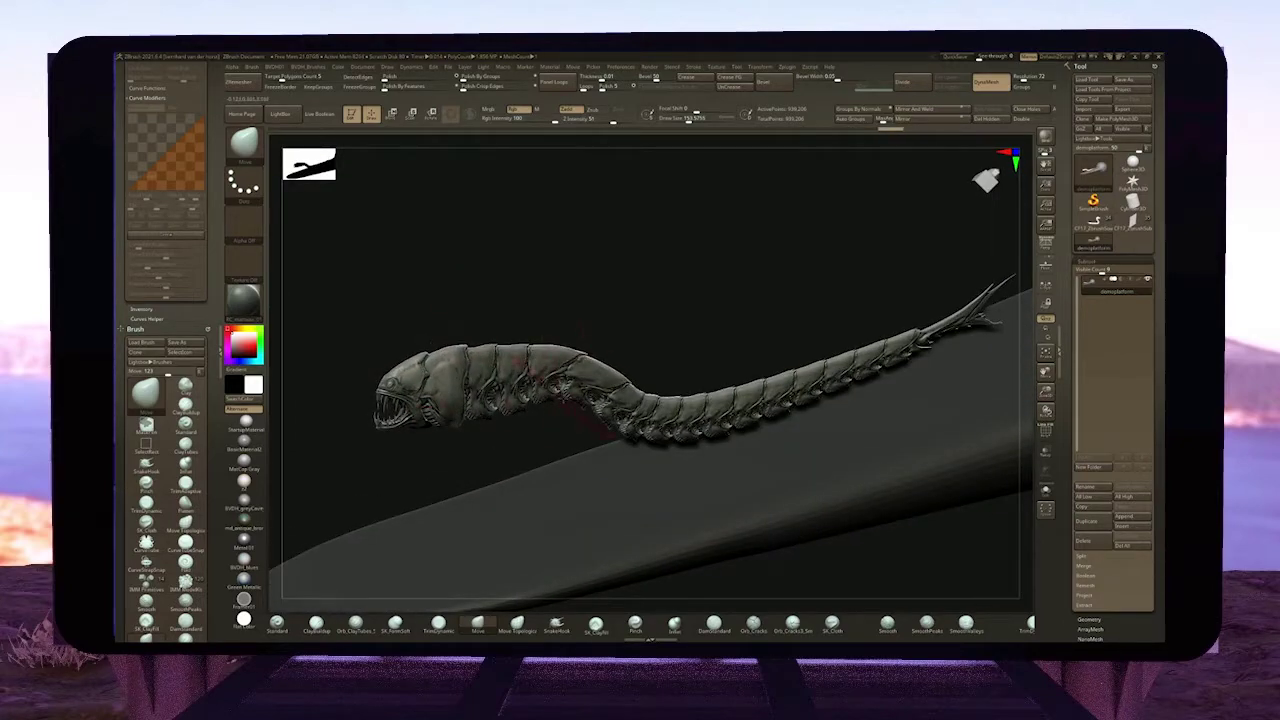
pyautogui.moveTo(584, 340); pyautogui.dragTo(647, 428)
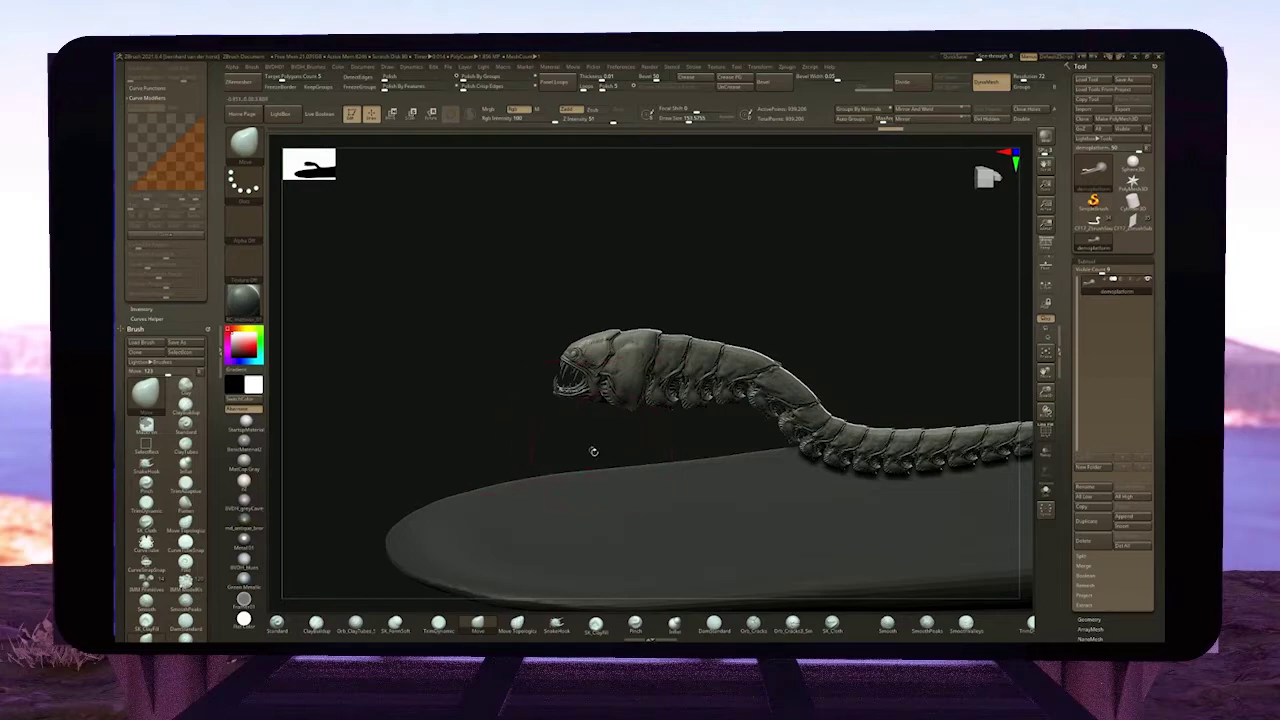
pyautogui.moveTo(605, 428); pyautogui.dragTo(457, 313)
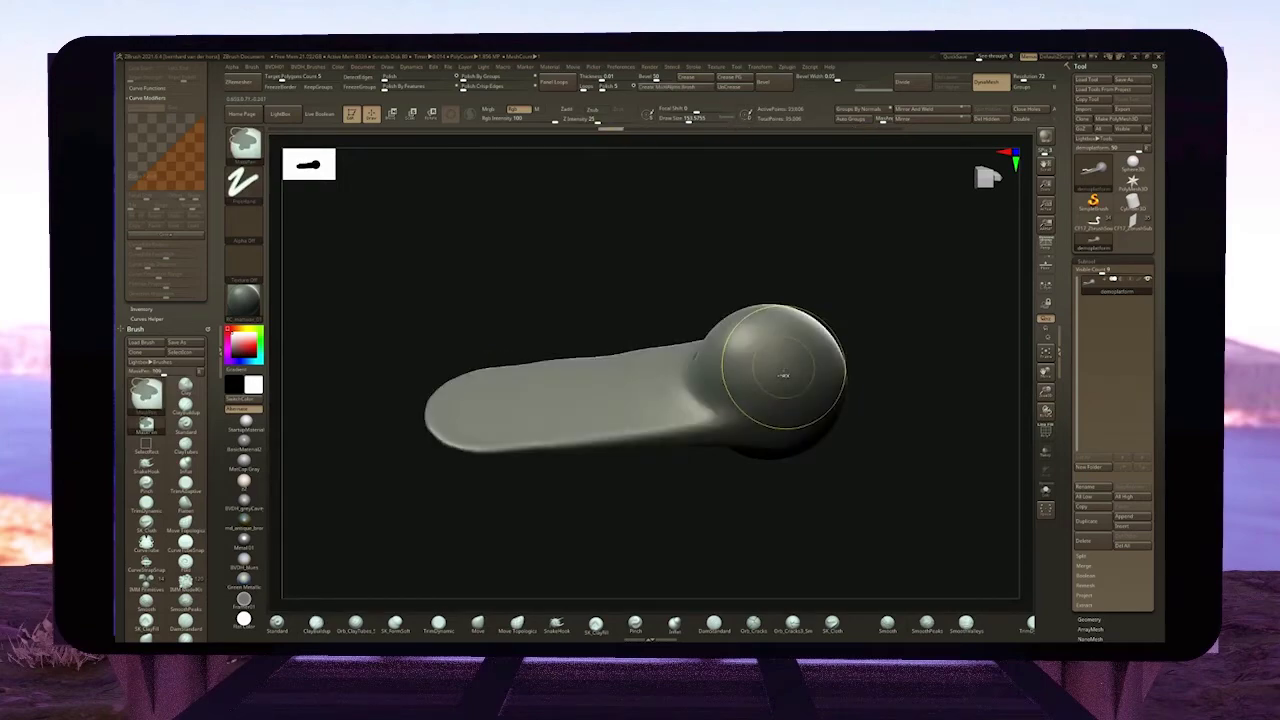
# Select the CF17_CurveBrushConstantWidth brush and put it in the brush shelf in place of ClayBuildup.
pyautogui.moveTo(1104, 283)
pyautogui.press('b')
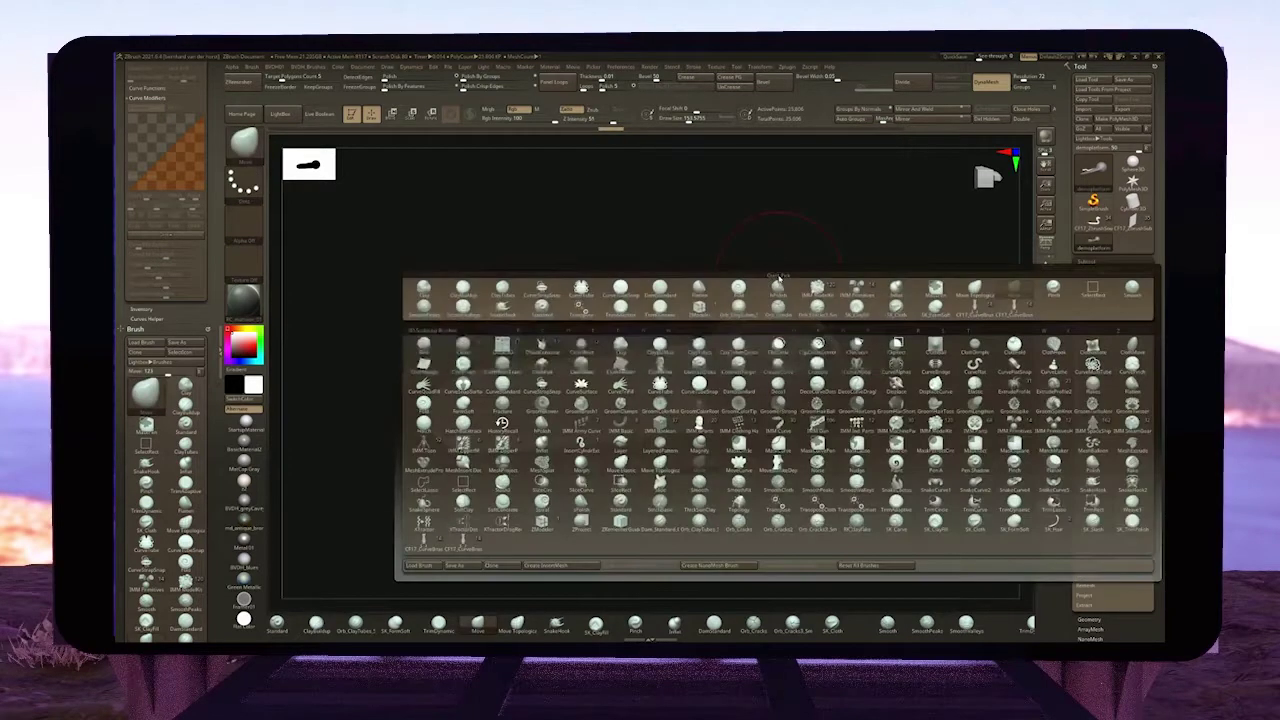
pyautogui.click(310, 629)
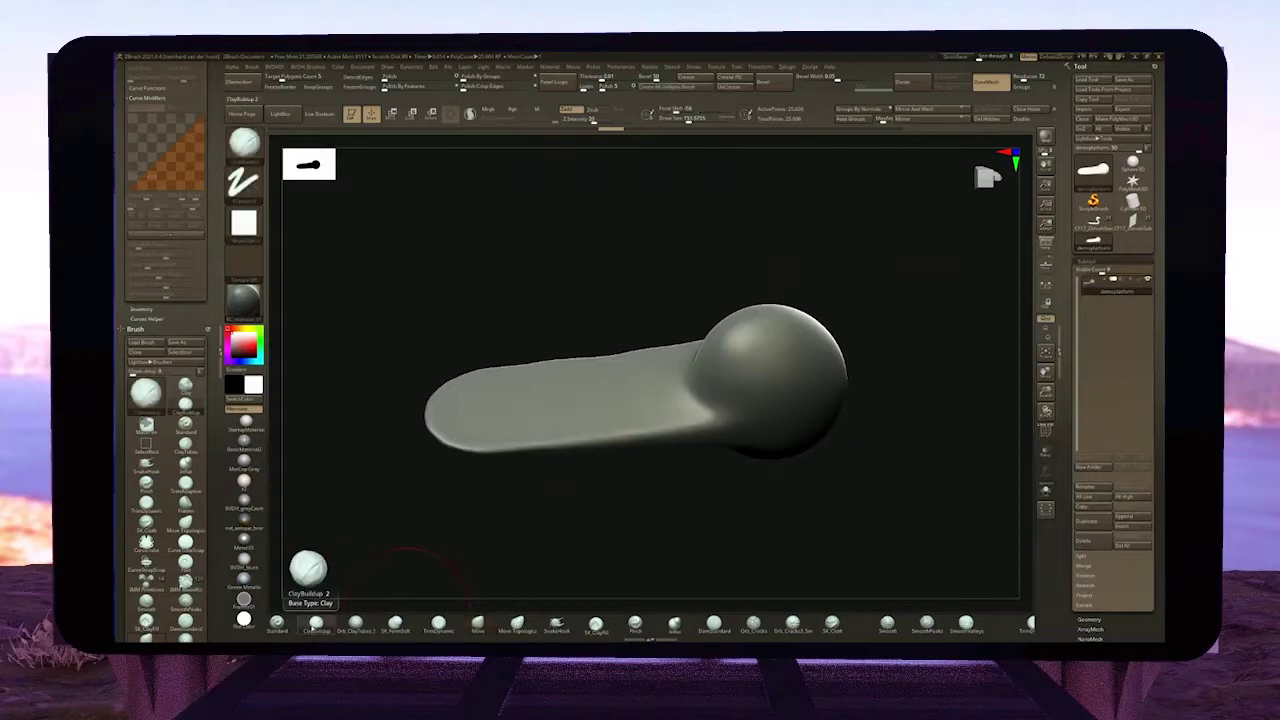
pyautogui.click(310, 629)
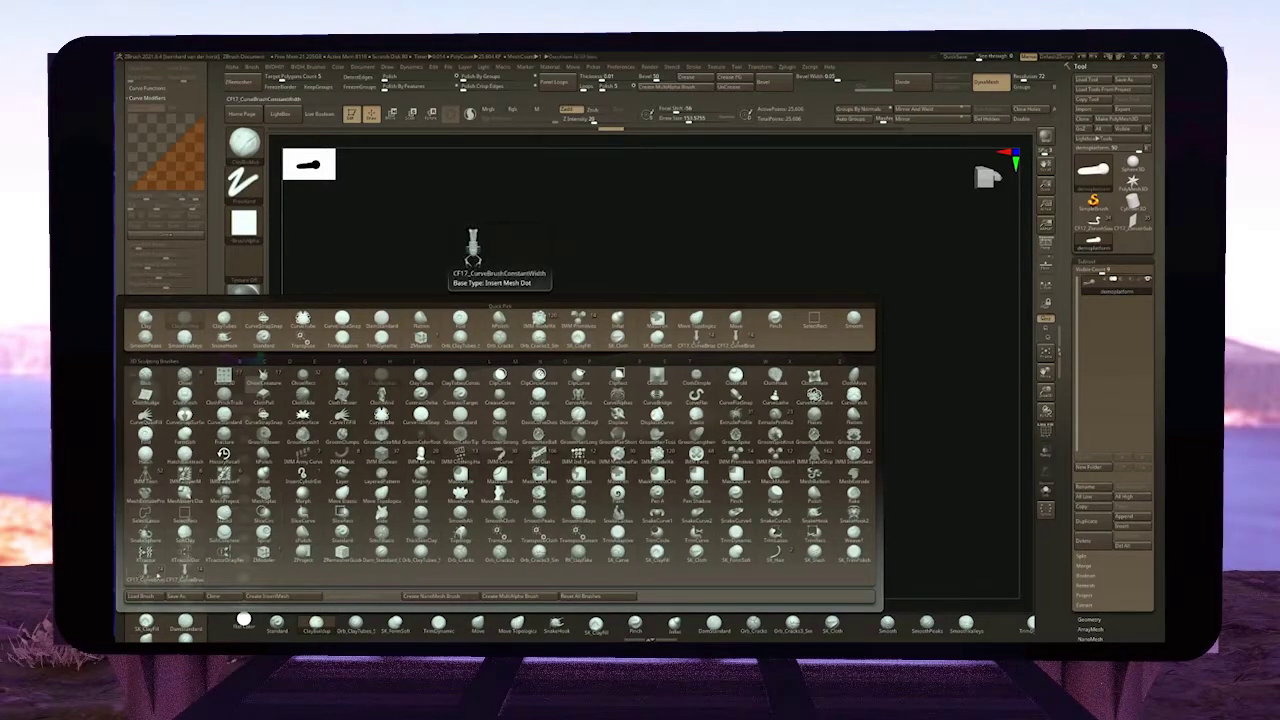
pyautogui.click(185, 578)
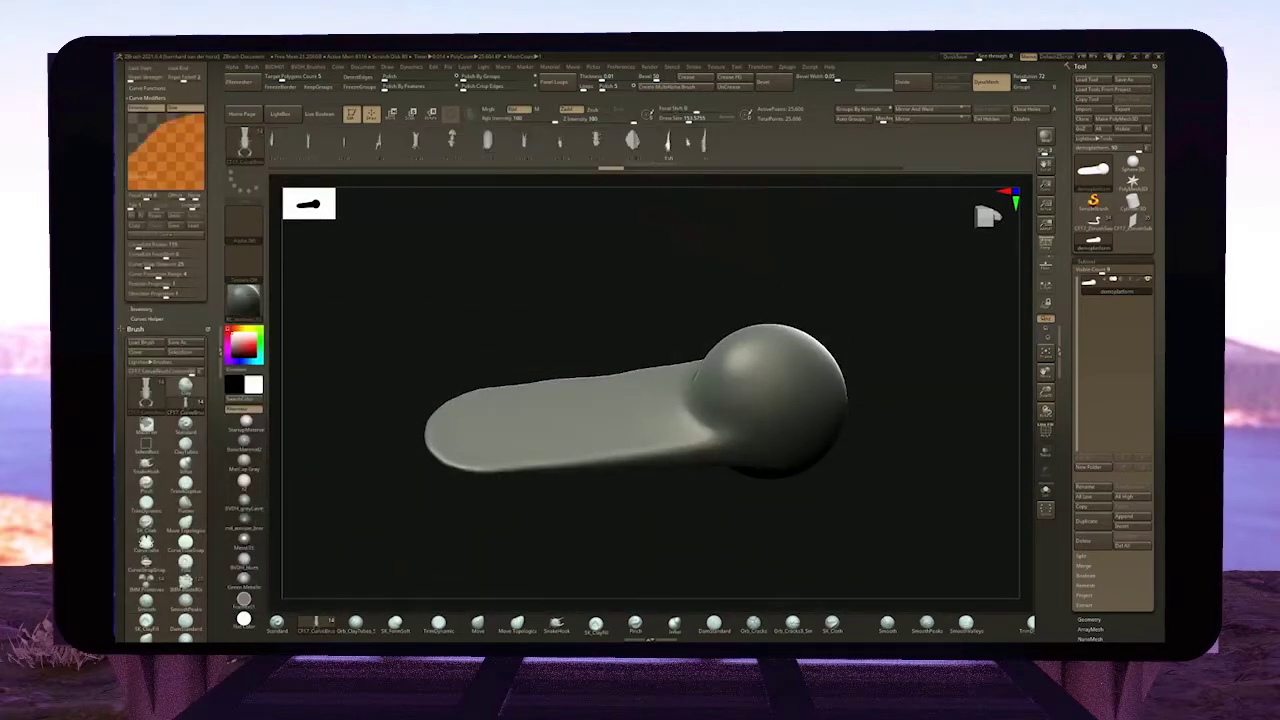
# Draw the spiny caterpillar along a curve from the sphere over the platform and inspect it from the side.
pyautogui.keyDown('ctrl'); pyautogui.moveTo(692, 392); pyautogui.dragTo(666, 506, button='right'); pyautogui.keyUp('ctrl')
pyautogui.press('space')
pyautogui.moveTo(722, 455); pyautogui.dragTo(729, 456)
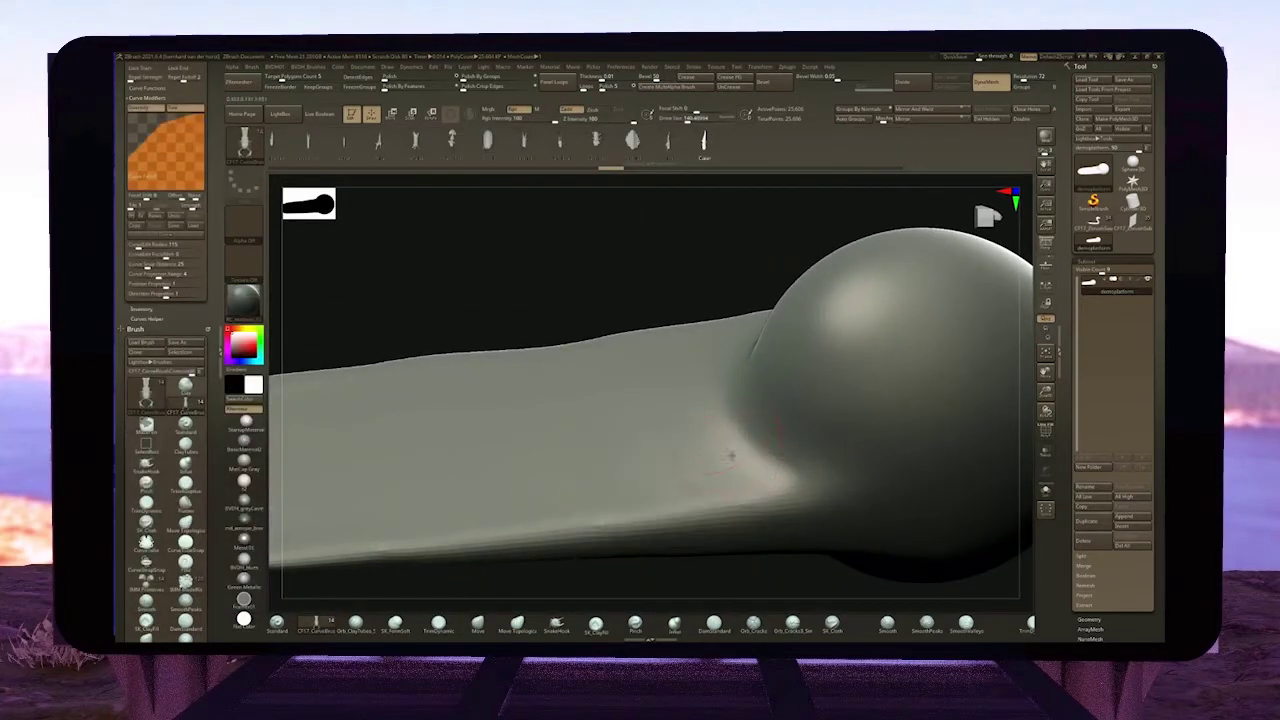
pyautogui.moveTo(731, 456); pyautogui.dragTo(764, 424, button='right')
pyautogui.moveTo(770, 424); pyautogui.dragTo(874, 439)
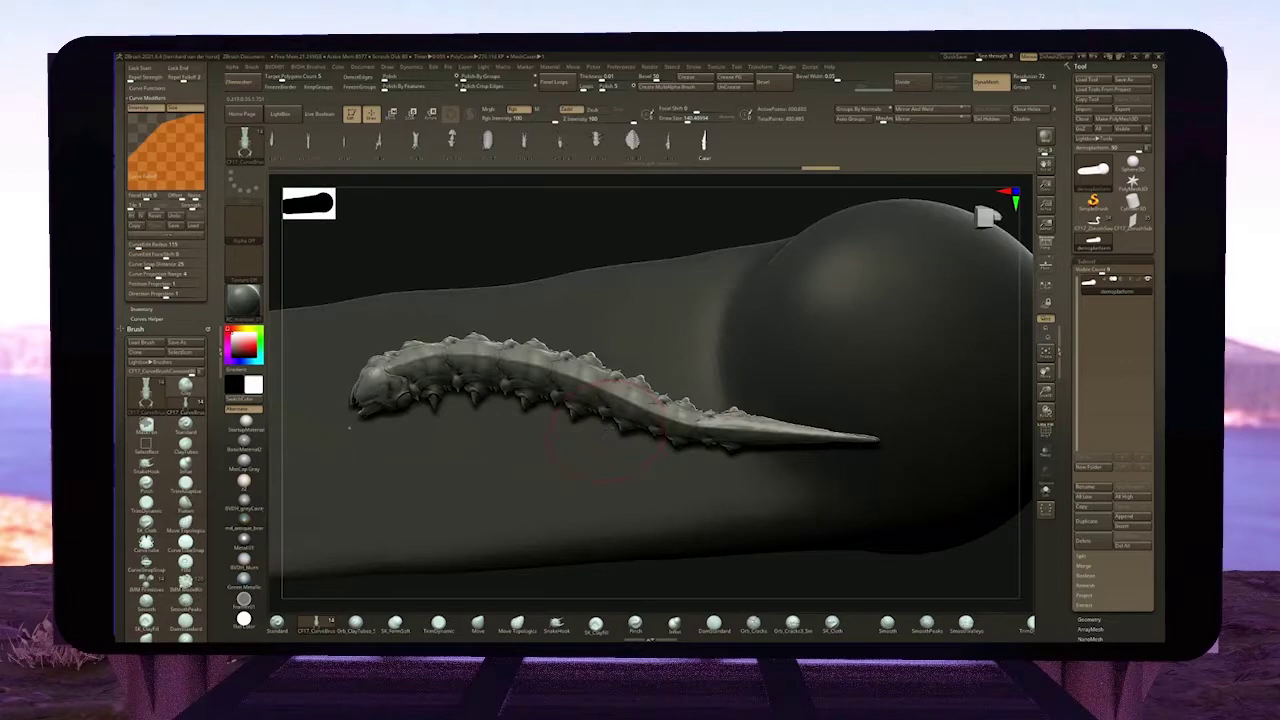
pyautogui.moveTo(607, 430); pyautogui.dragTo(511, 265, button='right')
pyautogui.keyDown('alt'); pyautogui.moveTo(511, 265); pyautogui.dragTo(632, 313, button='right'); pyautogui.keyUp('alt')
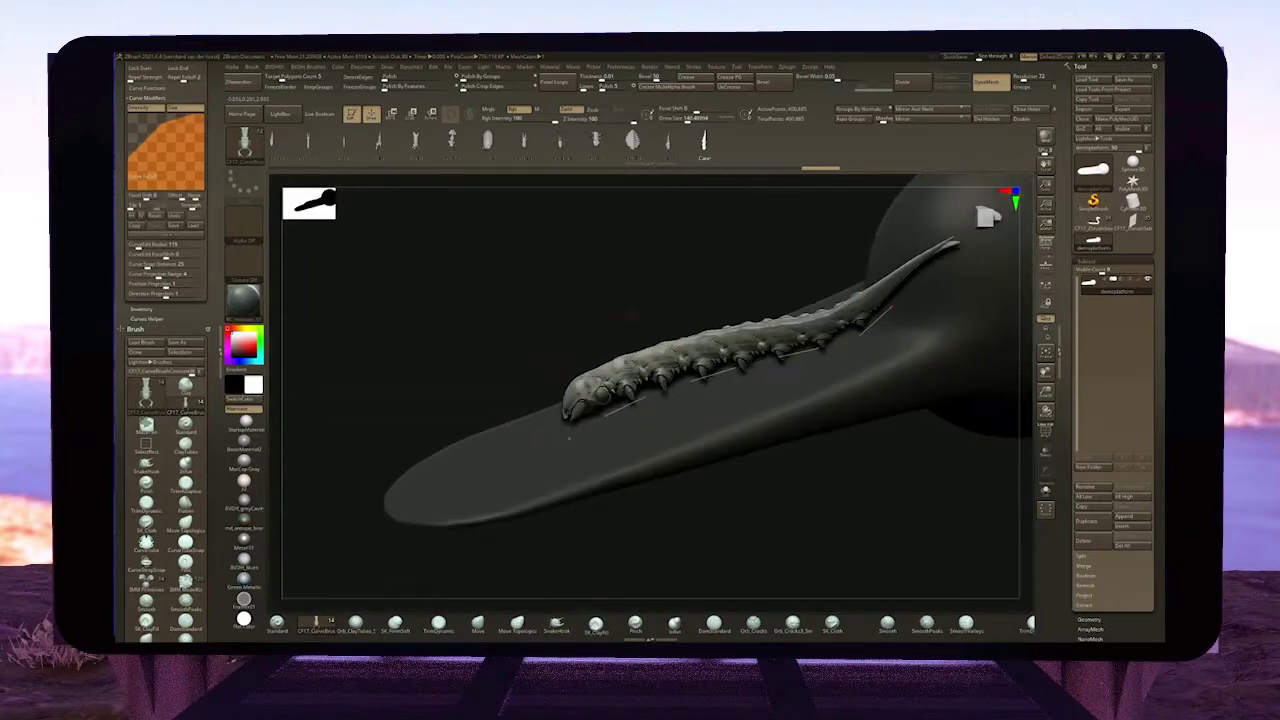
# Reduce the draw size and drag the caterpillar's head end around the platform to bend and curl its body.
pyautogui.moveTo(568, 437); pyautogui.dragTo(568, 440, button='right')
pyautogui.press('space')
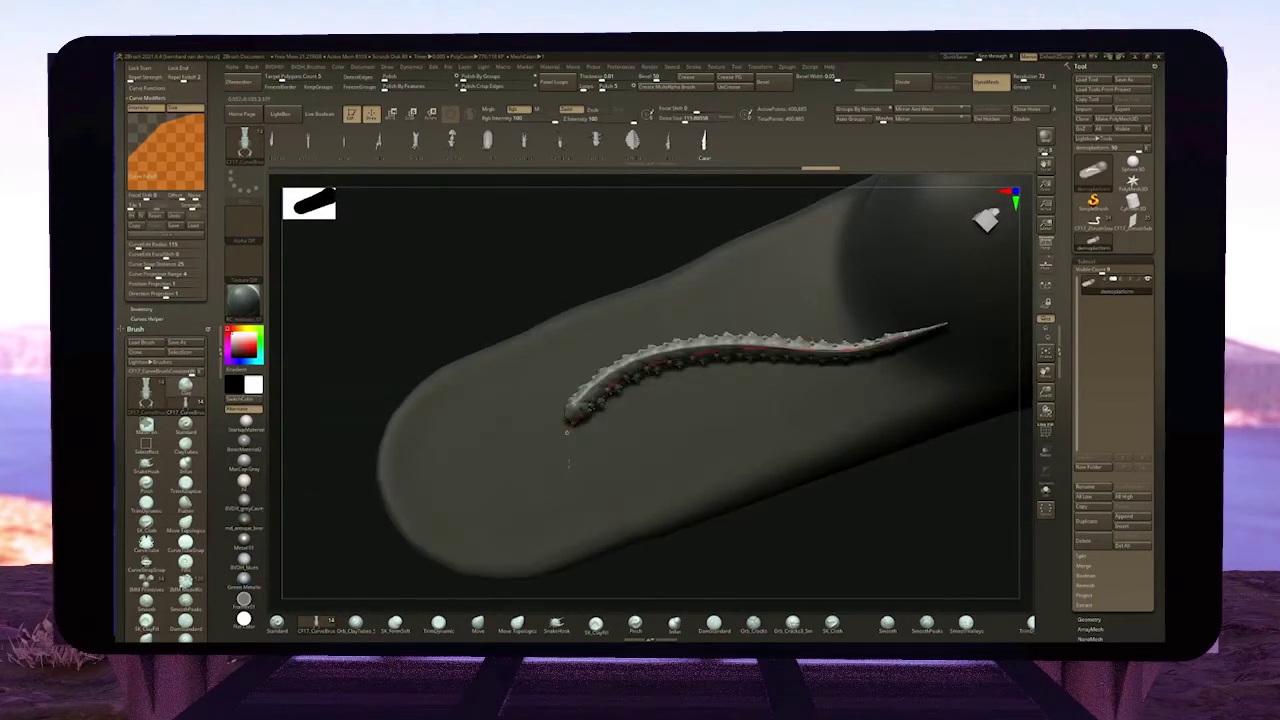
pyautogui.moveTo(568, 463)
pyautogui.mouseDown()
pyautogui.moveTo(538, 472)
pyautogui.moveTo(464, 420)
pyautogui.moveTo(607, 322)
pyautogui.moveTo(596, 579)
pyautogui.moveTo(510, 551)
pyautogui.mouseUp()
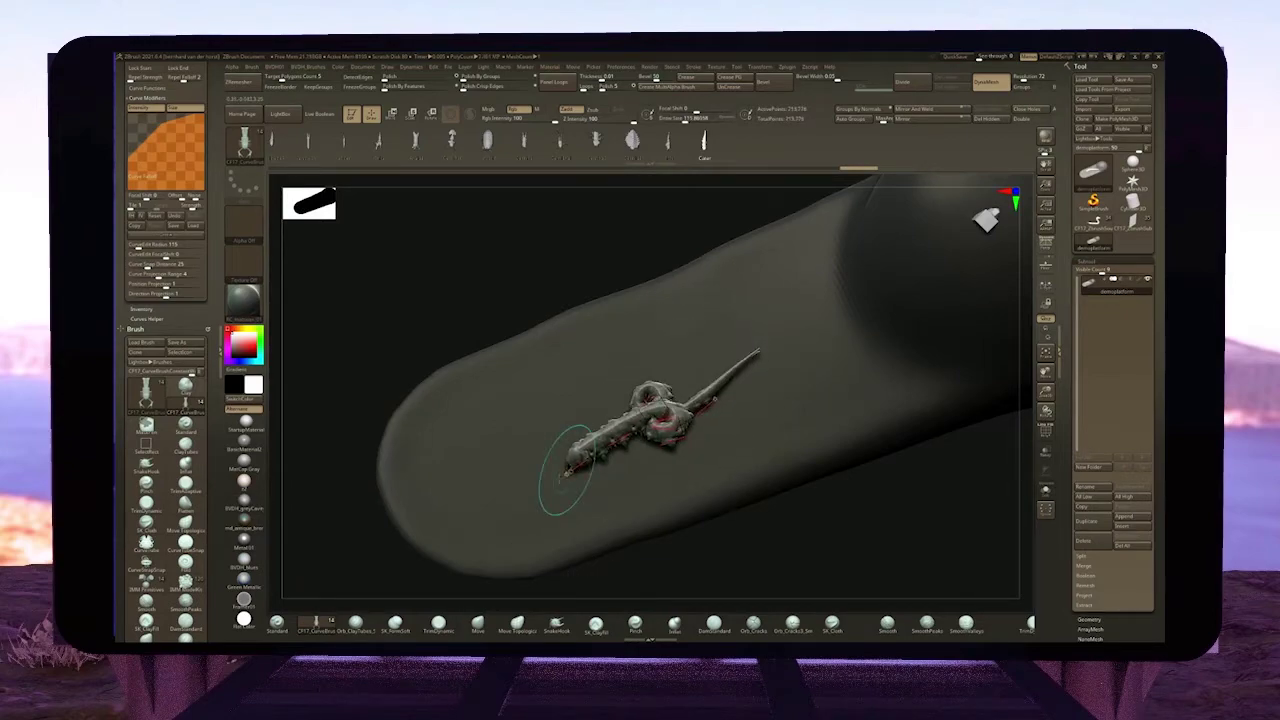
pyautogui.moveTo(565, 470)
pyautogui.mouseDown()
pyautogui.moveTo(523, 520)
pyautogui.moveTo(434, 514)
pyautogui.moveTo(386, 428)
pyautogui.moveTo(427, 357)
pyautogui.mouseUp()
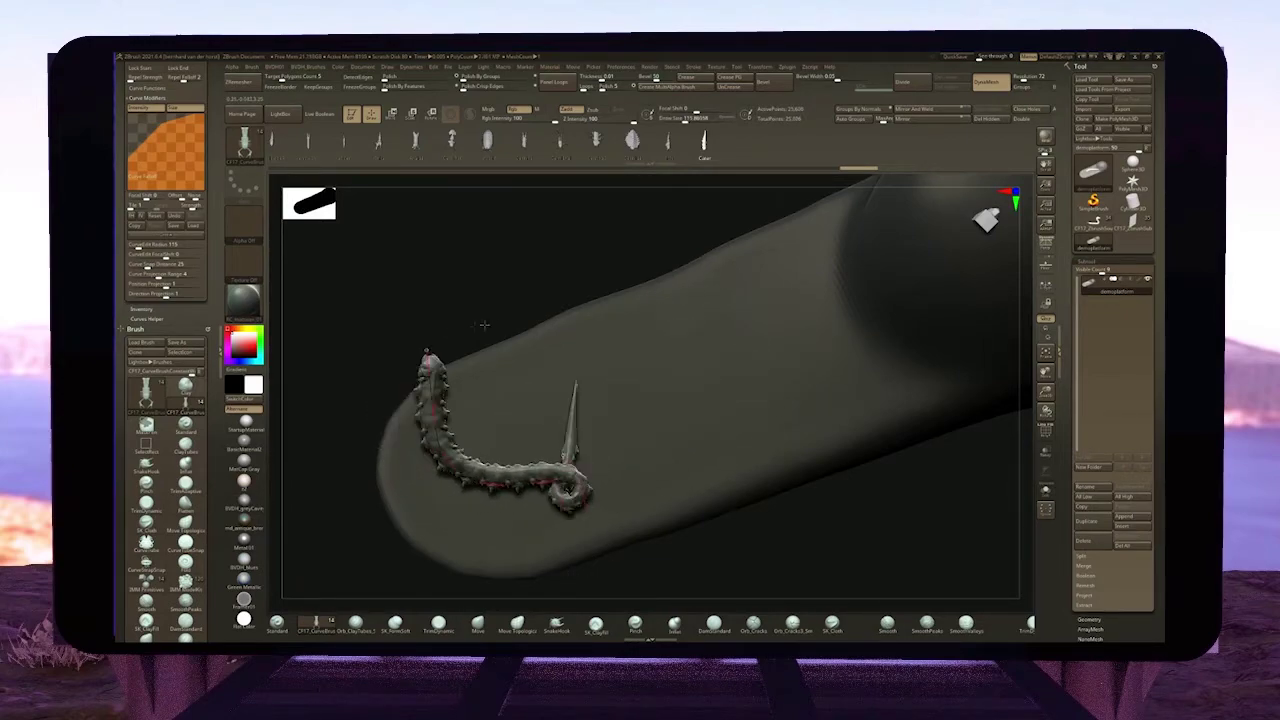
# Draw a caterpillar up the platform with its head near the sphere, undo its looped extension, and pull the head back toward the tail.
pyautogui.moveTo(484, 325)
pyautogui.mouseDown()
pyautogui.moveTo(585, 372)
pyautogui.moveTo(688, 387)
pyautogui.moveTo(846, 277)
pyautogui.mouseUp()
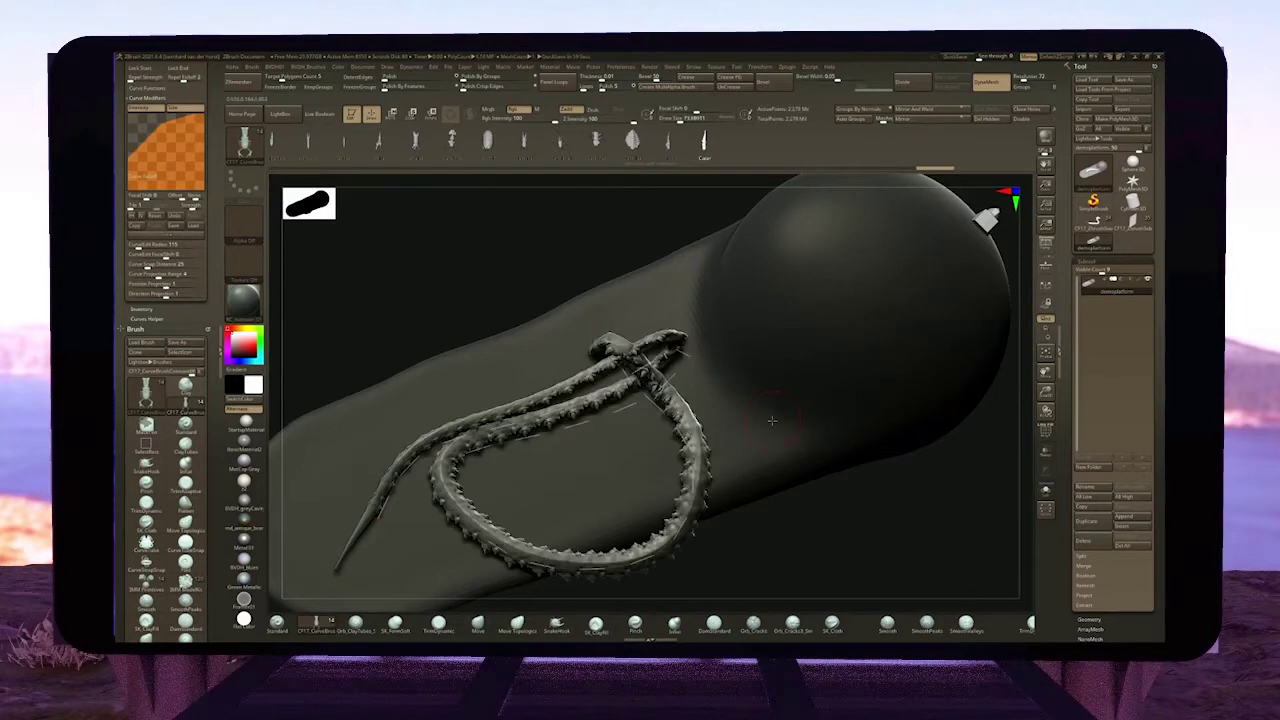
pyautogui.hotkey('ctrl', 'z')
pyautogui.hotkey('ctrl', 'z')
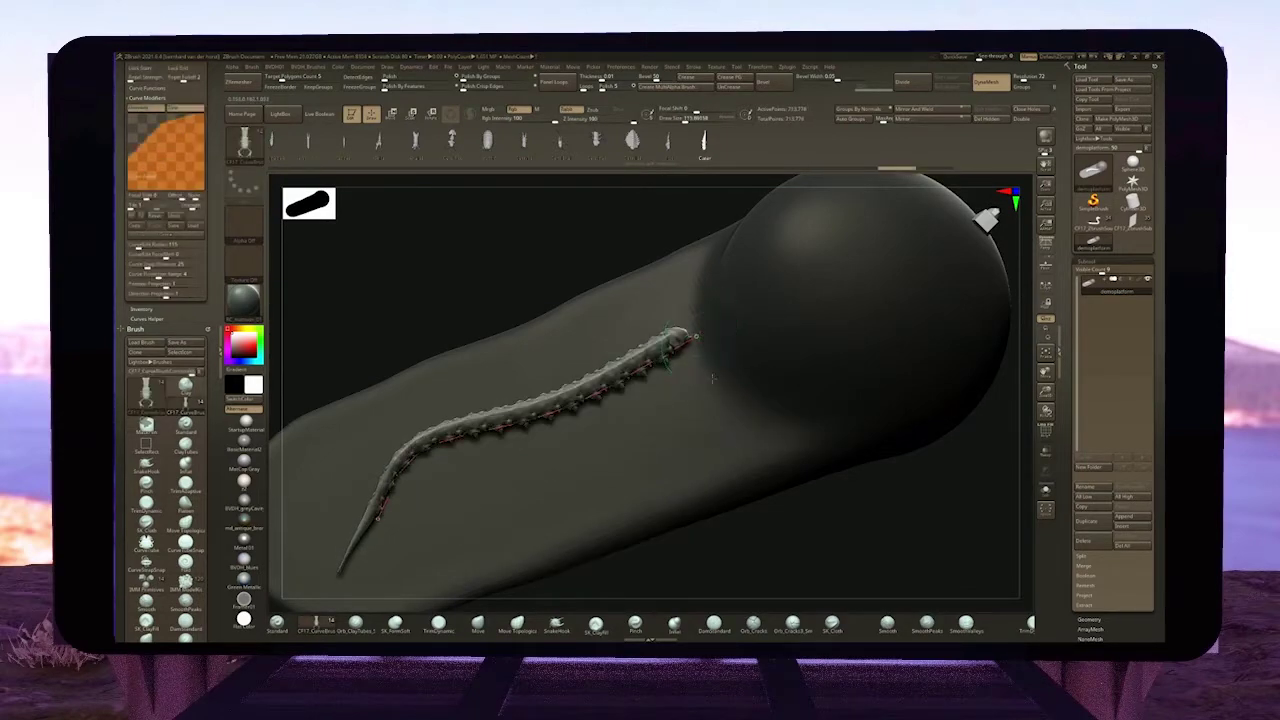
pyautogui.moveTo(713, 379)
pyautogui.mouseDown()
pyautogui.moveTo(640, 428)
pyautogui.moveTo(572, 338)
pyautogui.moveTo(477, 493)
pyautogui.moveTo(426, 448)
pyautogui.moveTo(480, 420)
pyautogui.moveTo(383, 420)
pyautogui.moveTo(378, 468)
pyautogui.mouseUp()
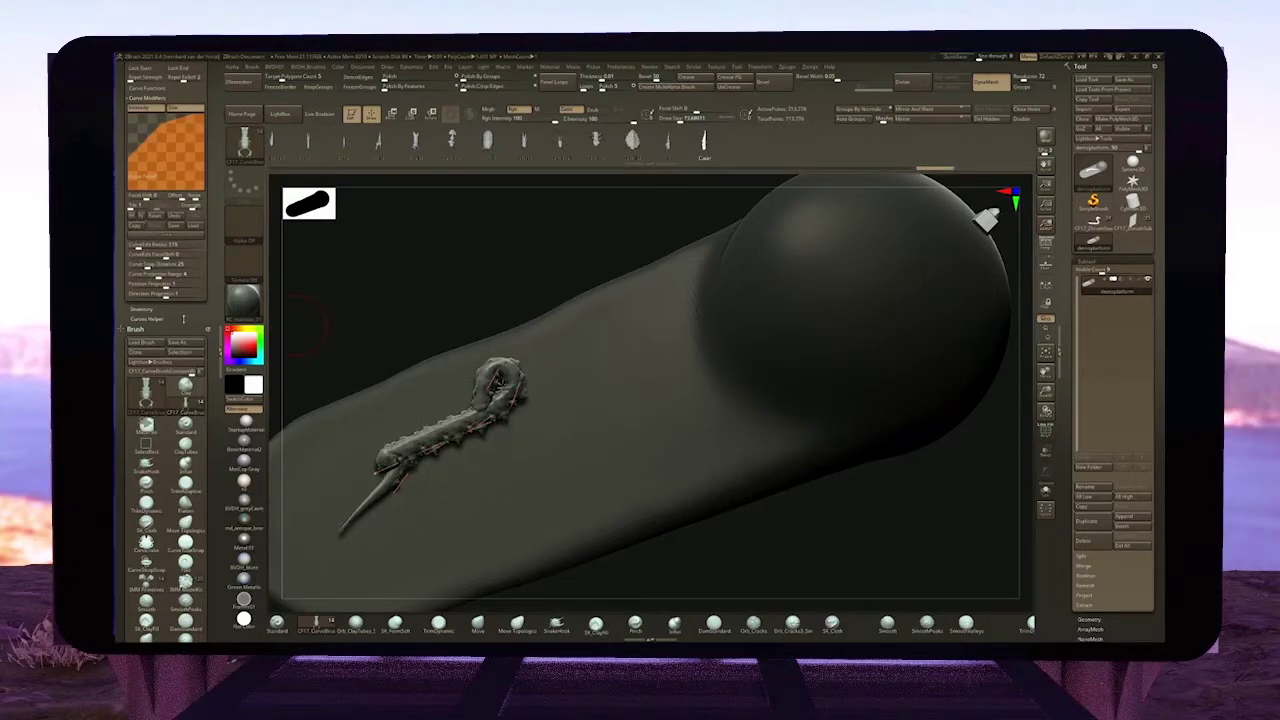
# Smooth the bunched caterpillar curve using the curve functions and drag the head end out toward the sphere.
pyautogui.scroll(5, 183, 318)
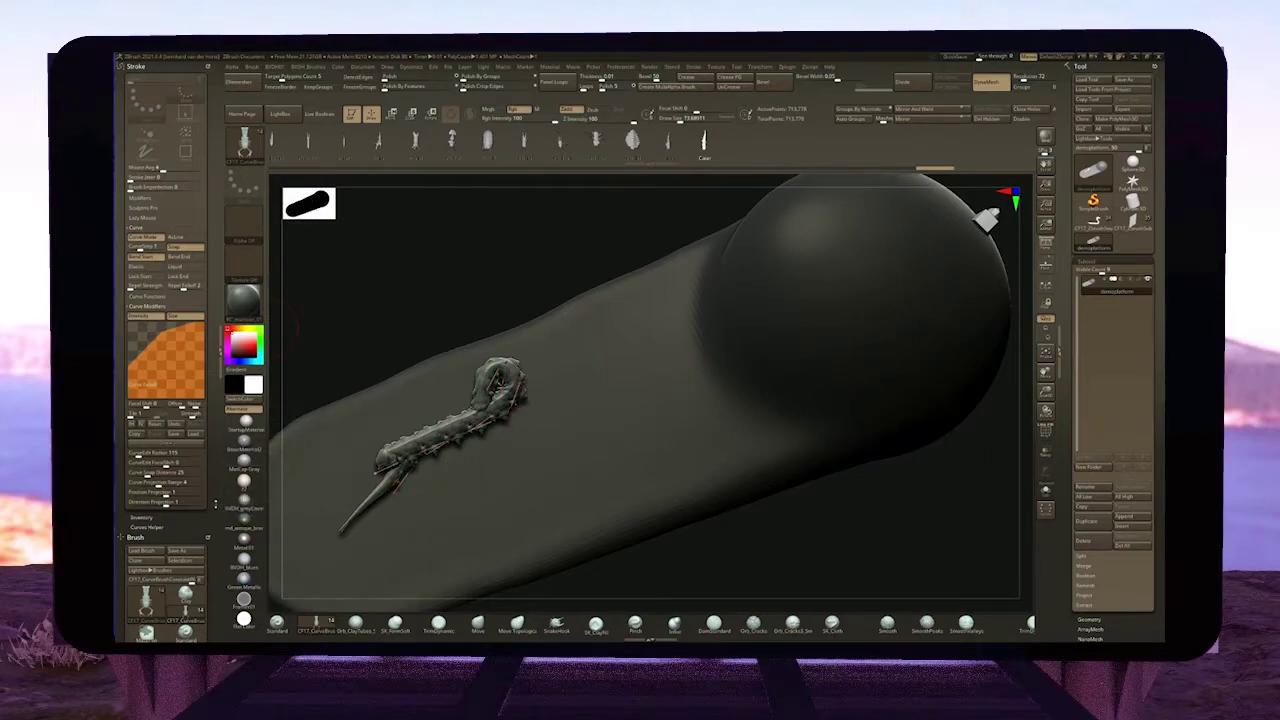
pyautogui.press('shift')
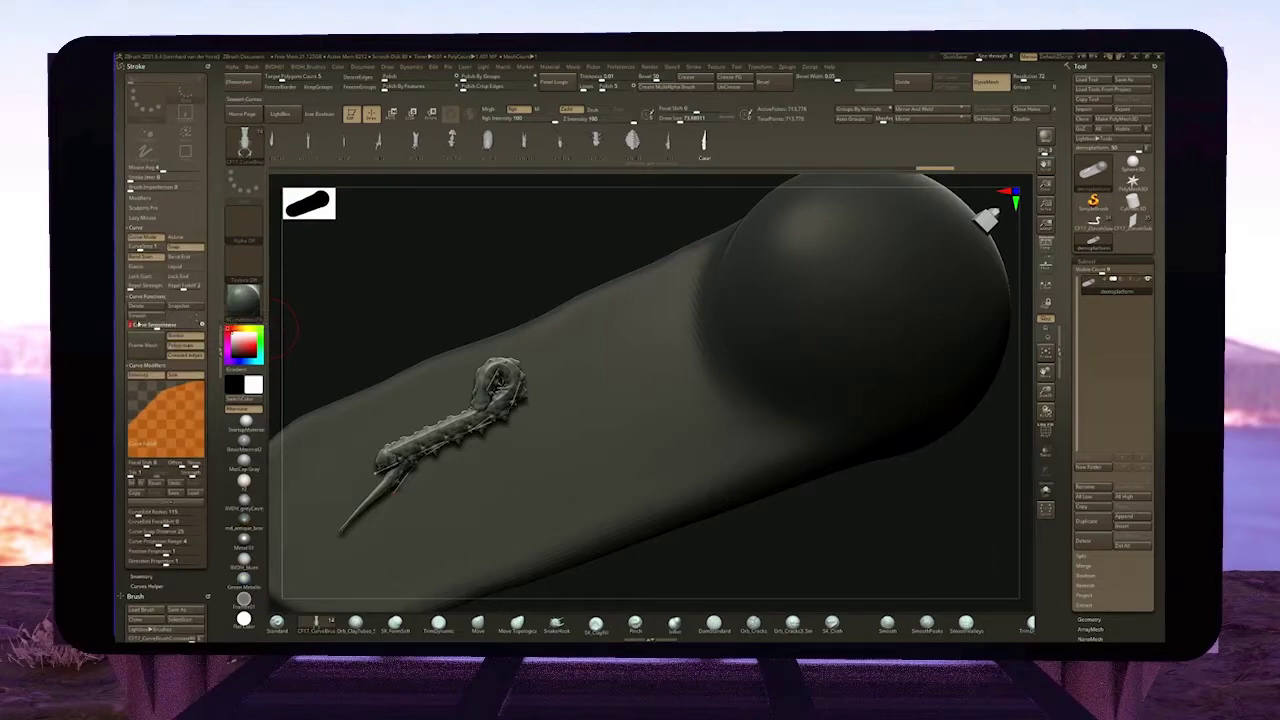
pyautogui.click(470, 415)
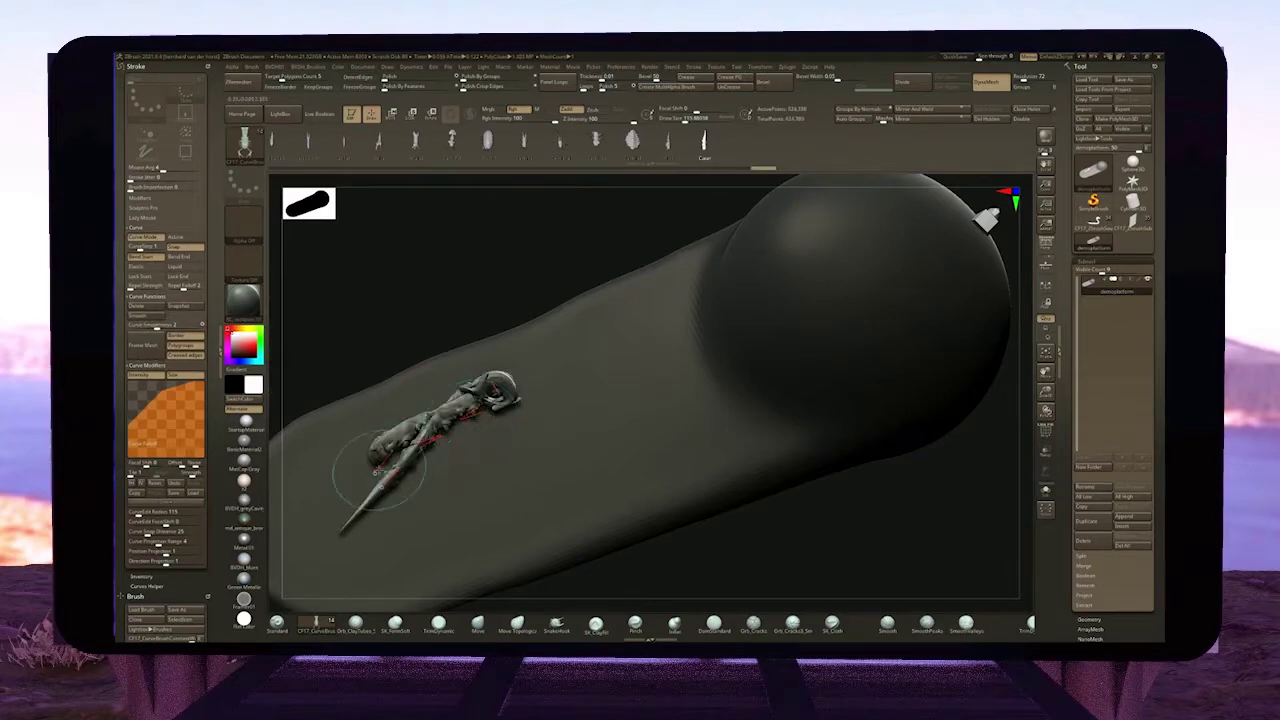
pyautogui.moveTo(372, 478)
pyautogui.mouseDown()
pyautogui.moveTo(330, 505)
pyautogui.moveTo(355, 540)
pyautogui.moveTo(420, 500)
pyautogui.mouseUp()
pyautogui.moveTo(570, 440)
pyautogui.mouseDown()
pyautogui.moveTo(620, 290)
pyautogui.moveTo(685, 340)
pyautogui.mouseUp()
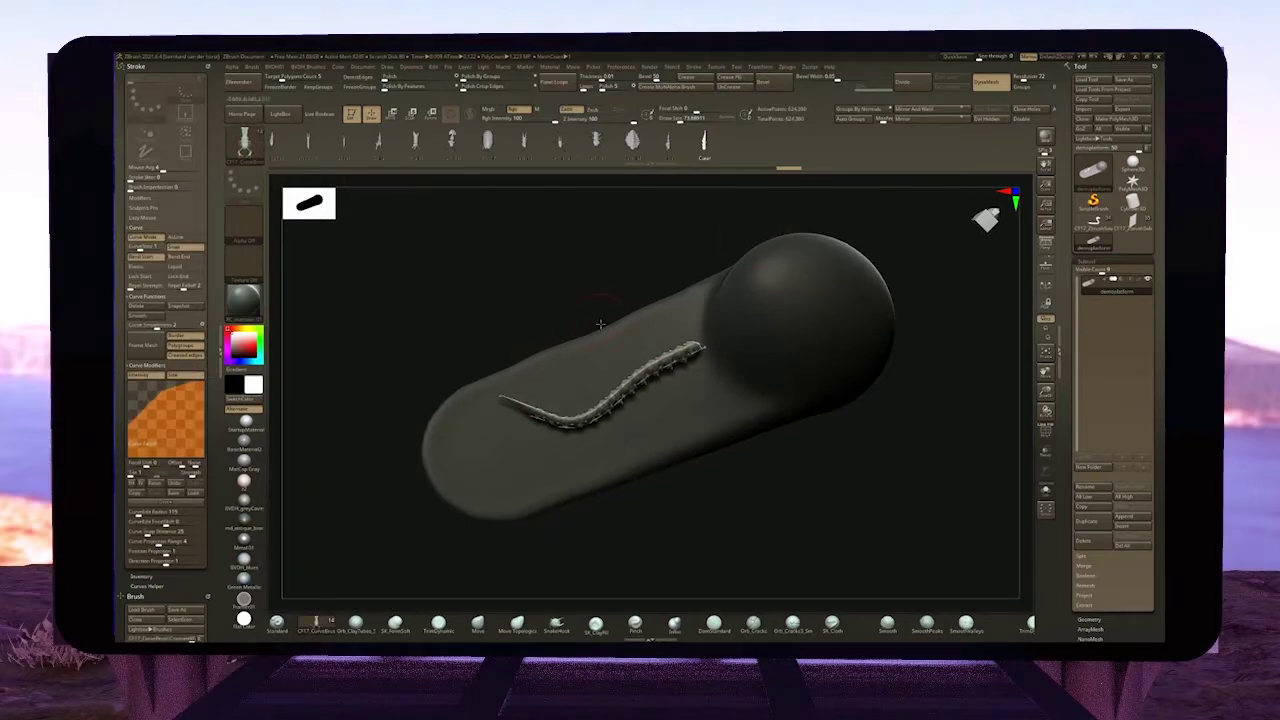
# Load the brush file CF17_CurveBrushSmallerTip.zbp from the Product folder.
pyautogui.press('b')
pyautogui.click(241, 614)
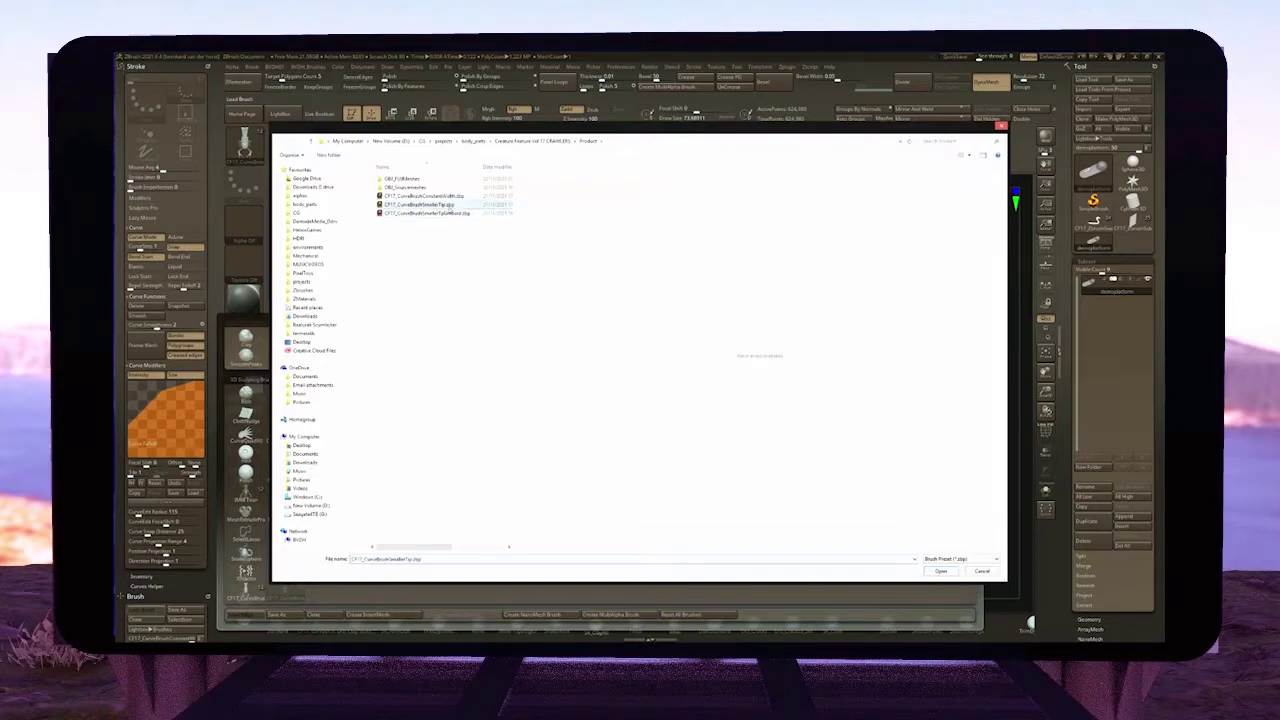
pyautogui.doubleClick(448, 205)
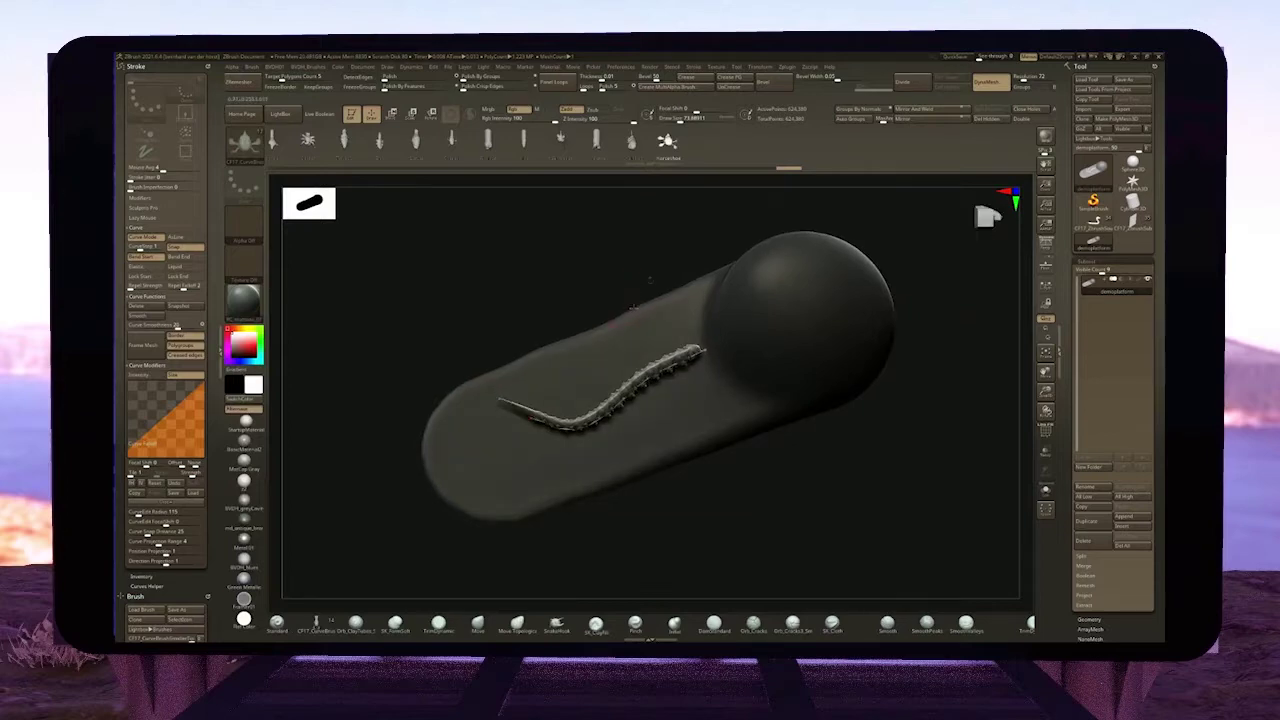
pyautogui.press('w')
pyautogui.press('q')
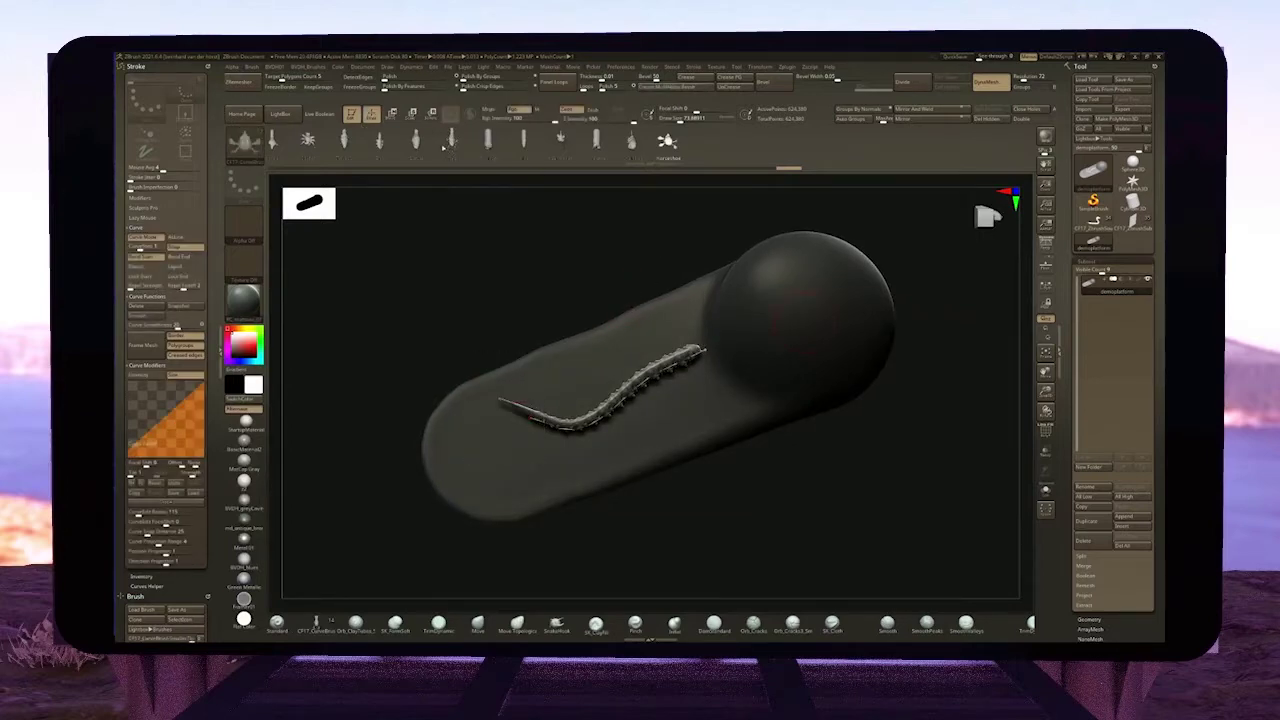
# Clear the caterpillar, choose the smooth-tailed creature mesh, draw it from the sphere onto the platform, and bend it along its curve.
pyautogui.moveTo(491, 145)
pyautogui.mouseDown()
pyautogui.moveTo(804, 147)
pyautogui.moveTo(592, 173)
pyautogui.moveTo(560, 300)
pyautogui.moveTo(491, 422)
pyautogui.mouseUp()
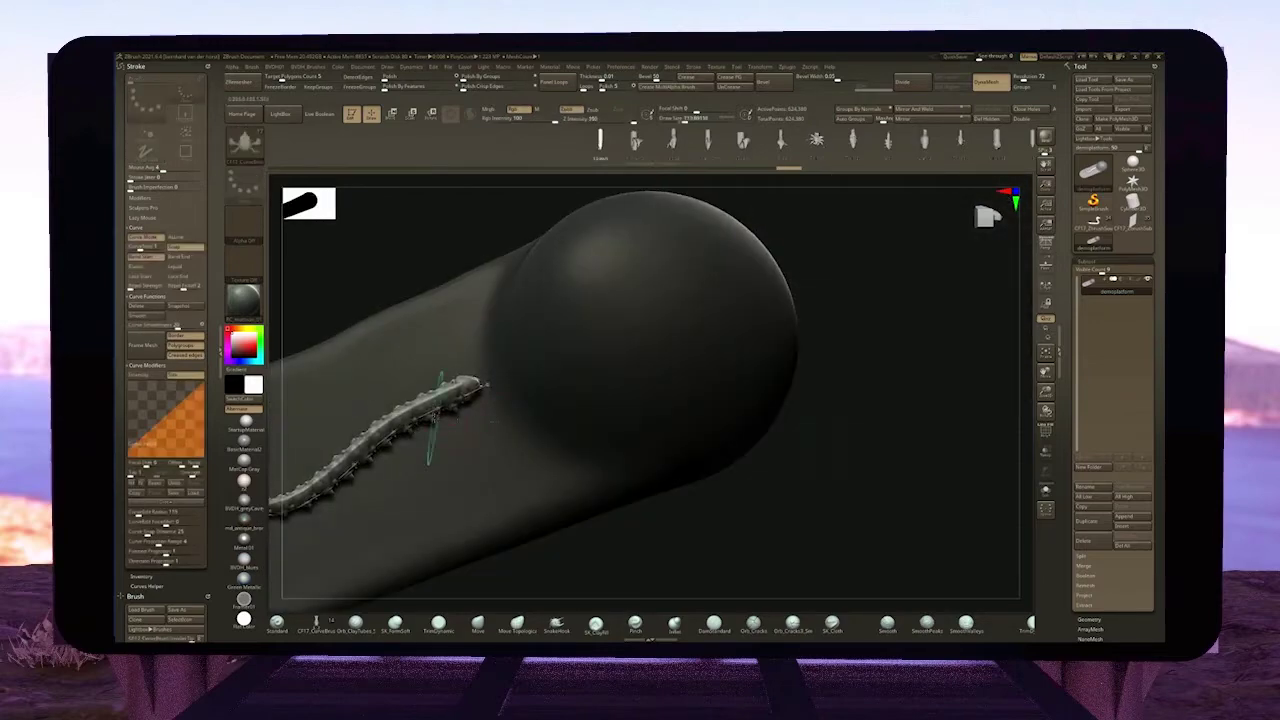
pyautogui.moveTo(900, 480)
pyautogui.mouseDown()
pyautogui.moveTo(810, 380)
pyautogui.moveTo(463, 383)
pyautogui.moveTo(562, 367)
pyautogui.mouseUp()
pyautogui.press('space')
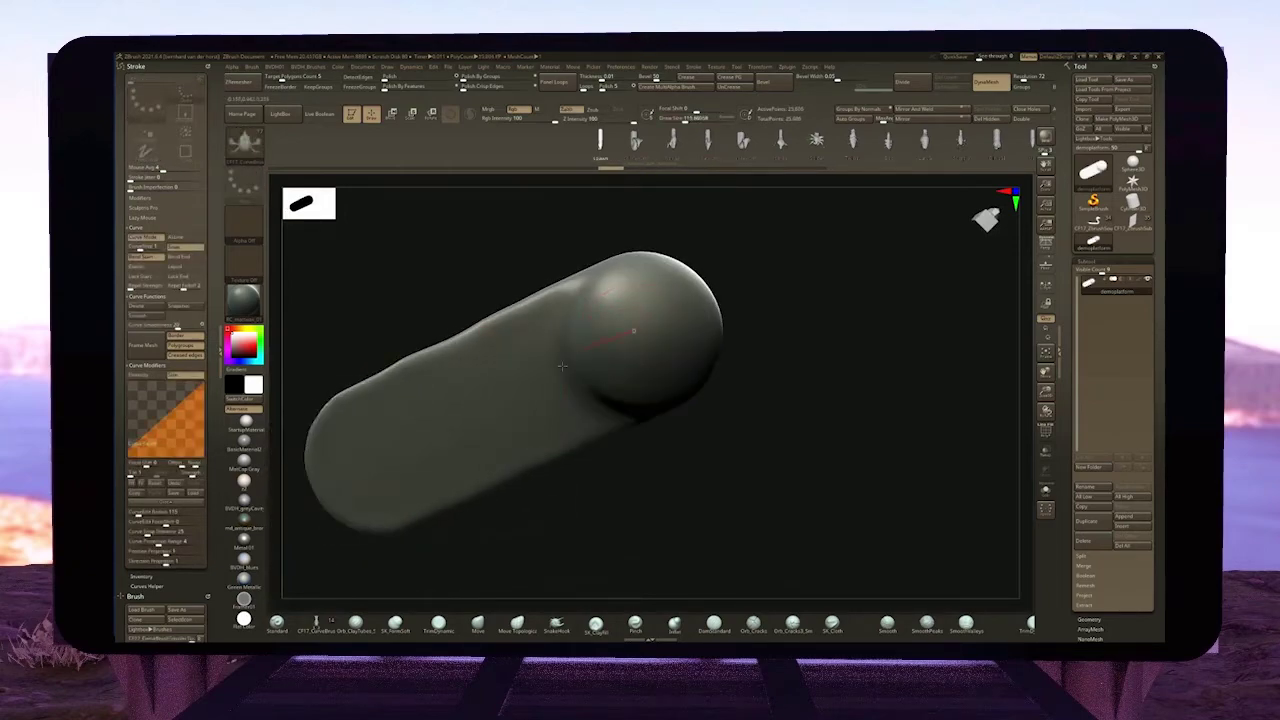
pyautogui.click(406, 447)
pyautogui.moveTo(420, 330); pyautogui.dragTo(480, 300)
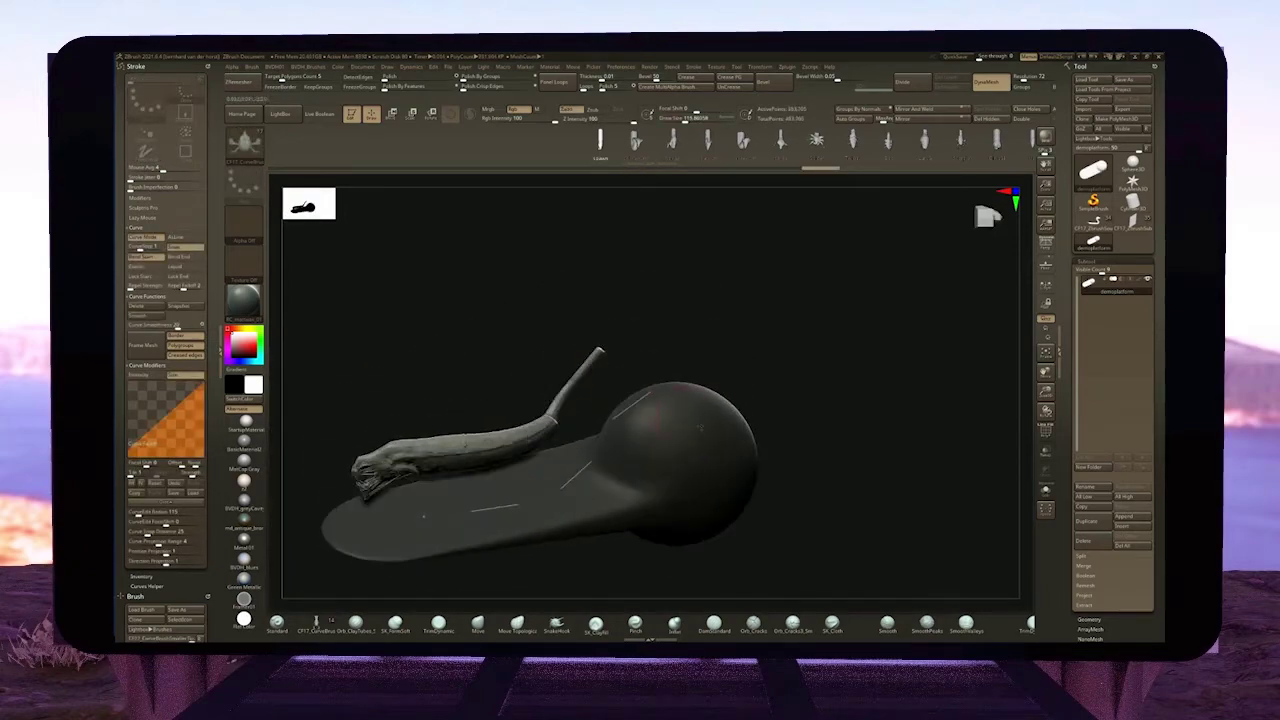
pyautogui.moveTo(680, 384)
pyautogui.mouseDown()
pyautogui.moveTo(740, 388)
pyautogui.moveTo(760, 425)
pyautogui.mouseUp()
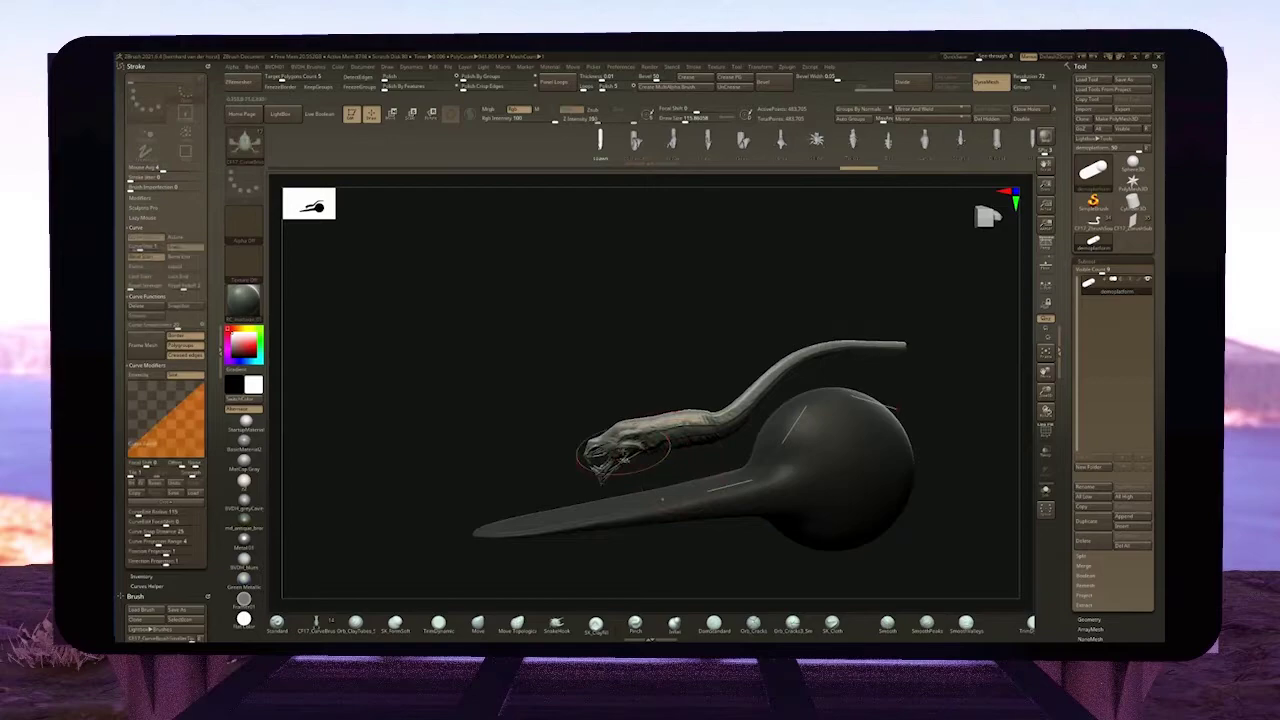
pyautogui.moveTo(693, 447); pyautogui.dragTo(634, 492, button='right')
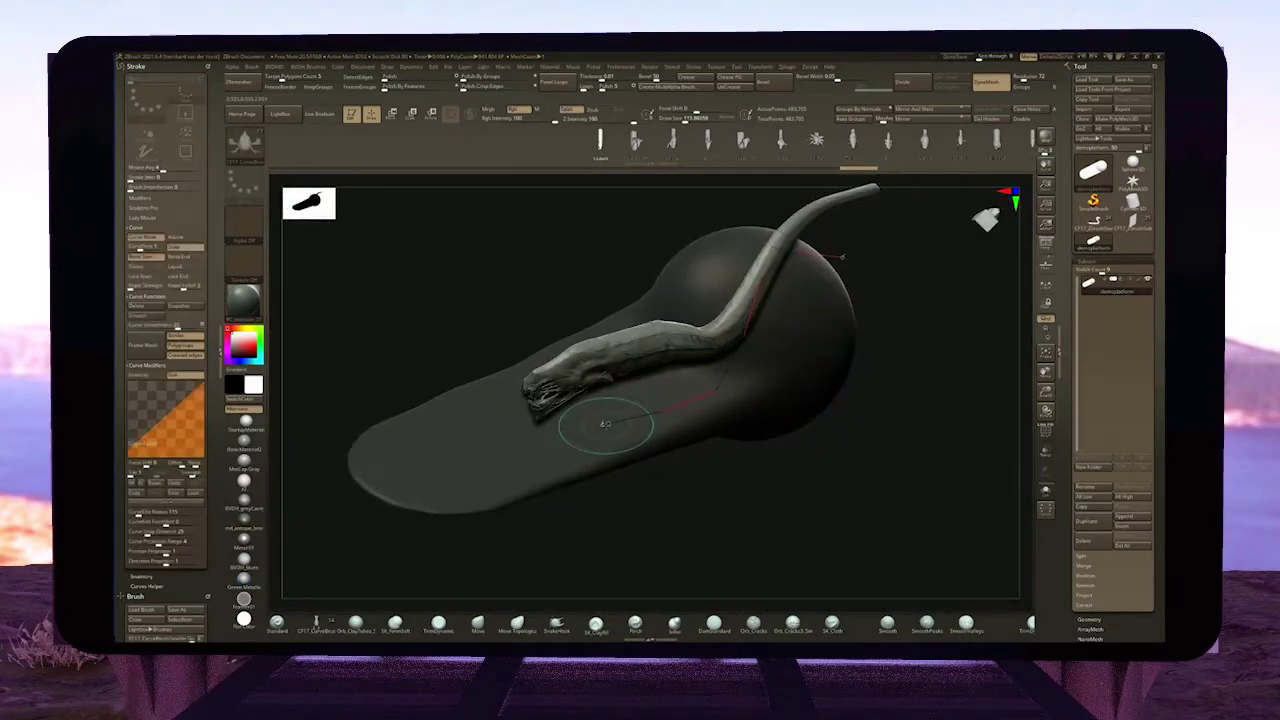
# Pull the smooth-tailed creature's head up onto the sphere, swing it off the platform edge, and stretch the body outward with a smaller brush.
pyautogui.moveTo(606, 424)
pyautogui.mouseDown()
pyautogui.moveTo(443, 319)
pyautogui.moveTo(403, 377)
pyautogui.moveTo(425, 450)
pyautogui.moveTo(560, 485)
pyautogui.moveTo(690, 455)
pyautogui.moveTo(768, 345)
pyautogui.moveTo(805, 398)
pyautogui.moveTo(789, 461)
pyautogui.mouseUp()
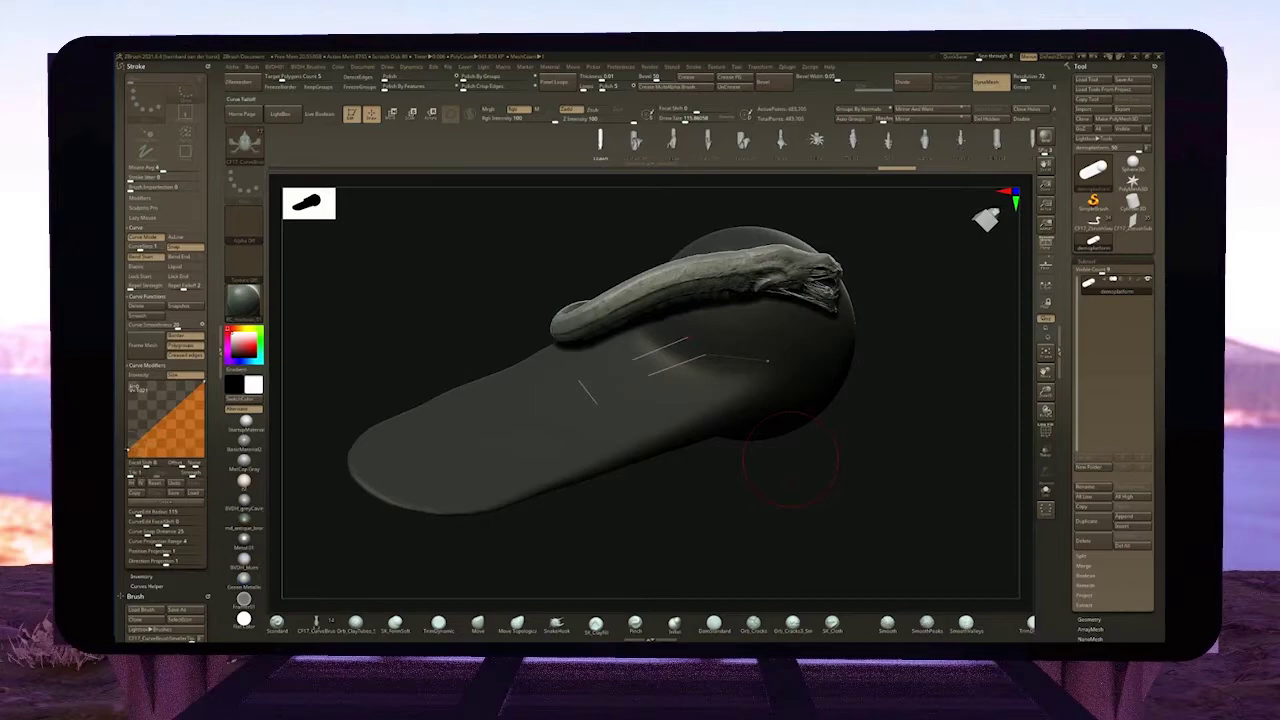
pyautogui.moveTo(725, 375)
pyautogui.mouseDown(button='right')
pyautogui.moveTo(738, 417)
pyautogui.moveTo(671, 409)
pyautogui.mouseUp(button='right')
pyautogui.click(657, 481)
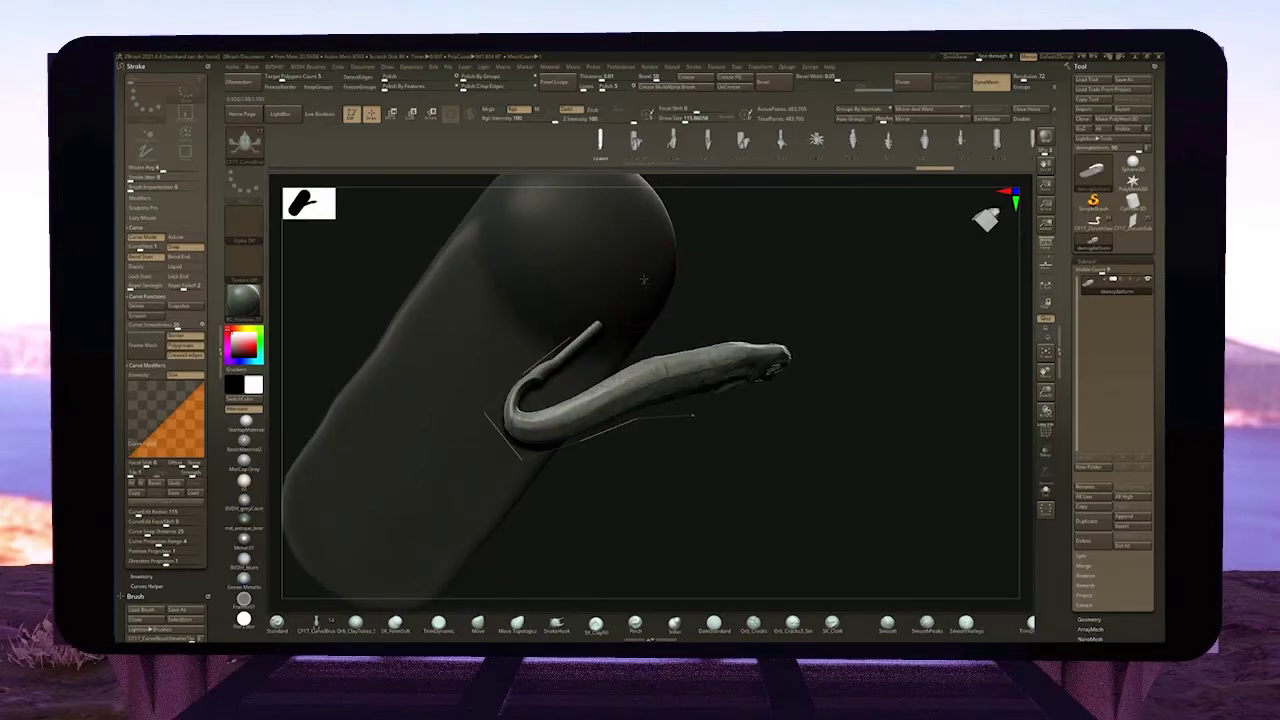
pyautogui.press('space')
pyautogui.moveTo(643, 280); pyautogui.dragTo(630, 281)
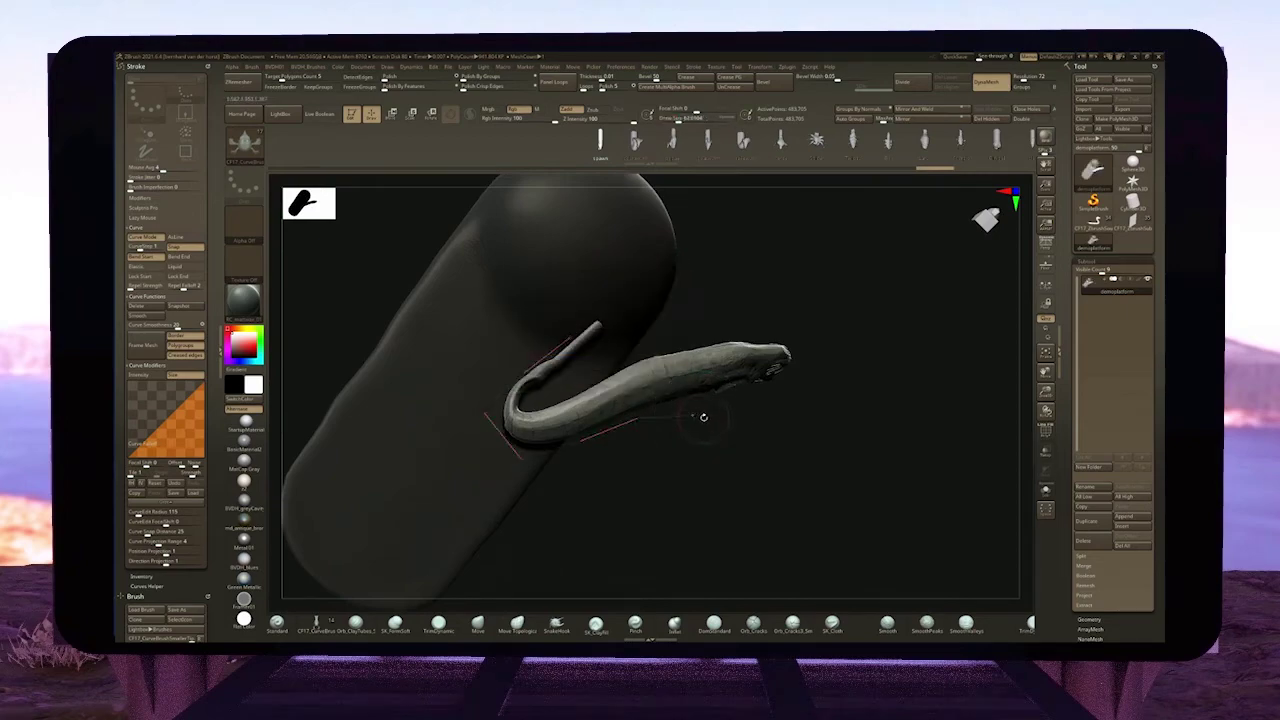
pyautogui.hotkey('ctrl', 'shift', 'z')
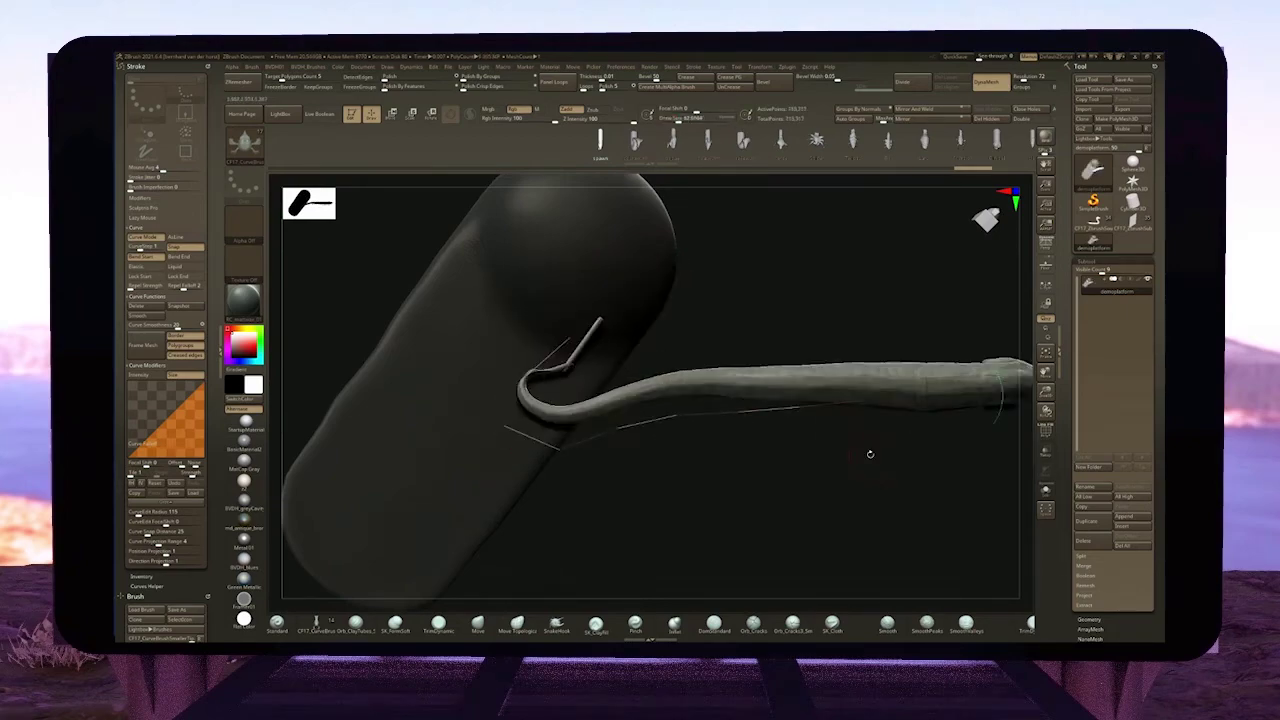
pyautogui.keyDown('alt'); pyautogui.moveTo(1000, 345); pyautogui.dragTo(786, 332, button='right'); pyautogui.keyUp('alt')
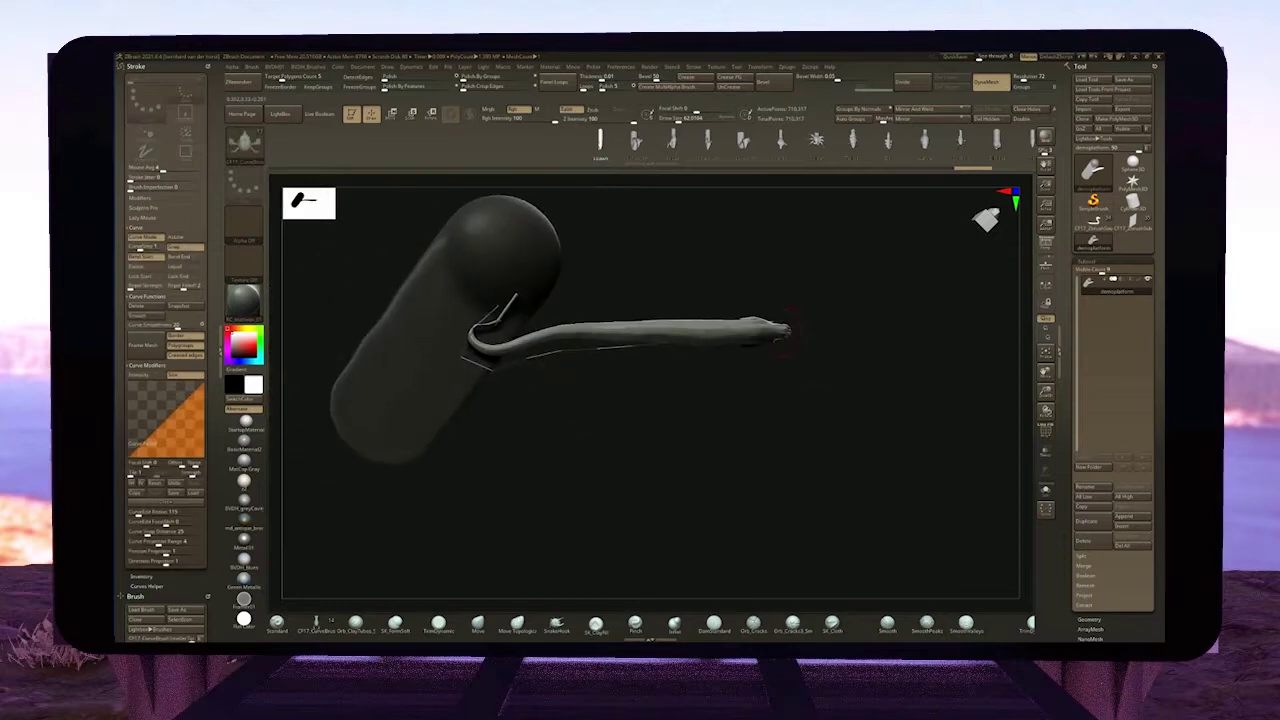
# Lead the creature's head end around so the body wraps the sphere and the head rests back on the platform.
pyautogui.moveTo(754, 384)
pyautogui.mouseDown()
pyautogui.moveTo(543, 511)
pyautogui.moveTo(443, 517)
pyautogui.moveTo(401, 553)
pyautogui.mouseUp()
pyautogui.moveTo(555, 418)
pyautogui.mouseDown()
pyautogui.moveTo(520, 410)
pyautogui.moveTo(400, 310)
pyautogui.moveTo(548, 303)
pyautogui.moveTo(400, 376)
pyautogui.mouseUp()
pyautogui.moveTo(391, 460)
pyautogui.mouseDown()
pyautogui.moveTo(492, 350)
pyautogui.moveTo(531, 352)
pyautogui.moveTo(489, 343)
pyautogui.moveTo(630, 336)
pyautogui.moveTo(665, 440)
pyautogui.moveTo(625, 480)
pyautogui.moveTo(545, 482)
pyautogui.moveTo(424, 407)
pyautogui.moveTo(402, 275)
pyautogui.moveTo(369, 307)
pyautogui.moveTo(354, 363)
pyautogui.mouseUp()
pyautogui.moveTo(356, 363); pyautogui.dragTo(566, 449, button='right')
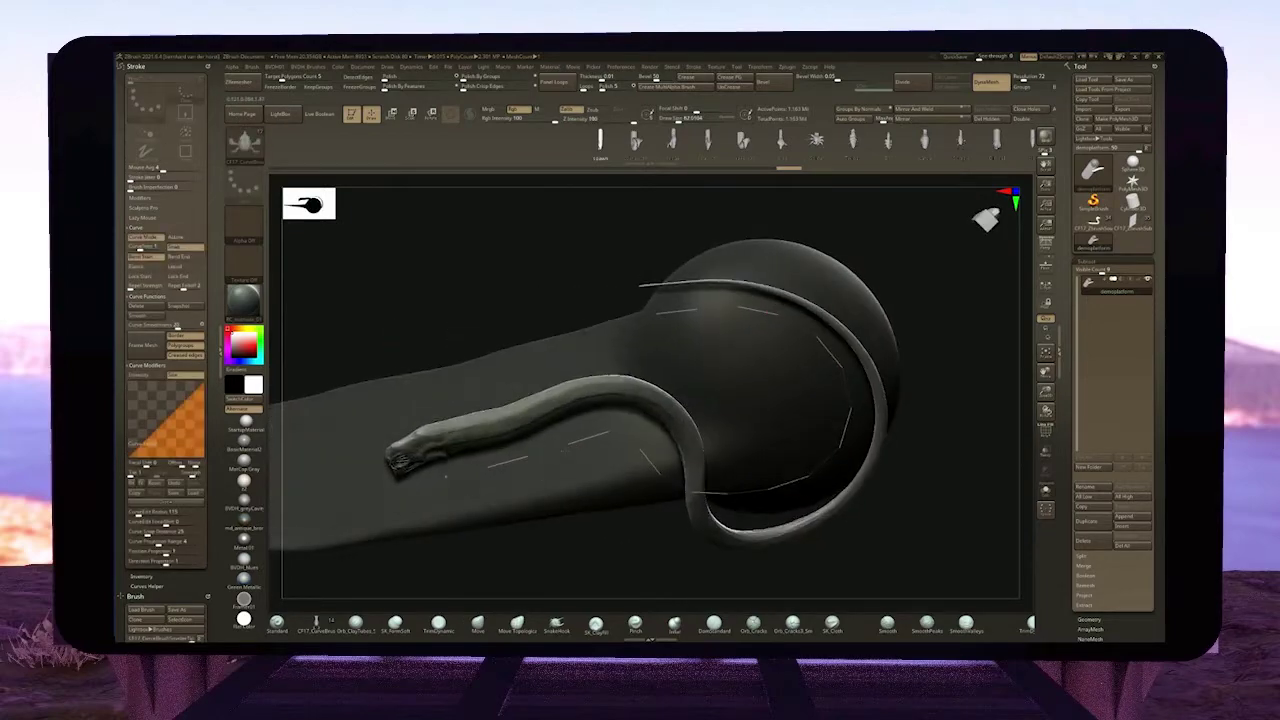
# Undo the creature's bends and its drawing until the platform is empty and unmasked.
pyautogui.hotkey('ctrl', 'z')
pyautogui.hotkey('ctrl', 'z')
pyautogui.hotkey('ctrl', 'z')
pyautogui.hotkey('ctrl', 'z')
pyautogui.hotkey('ctrl', 'z')
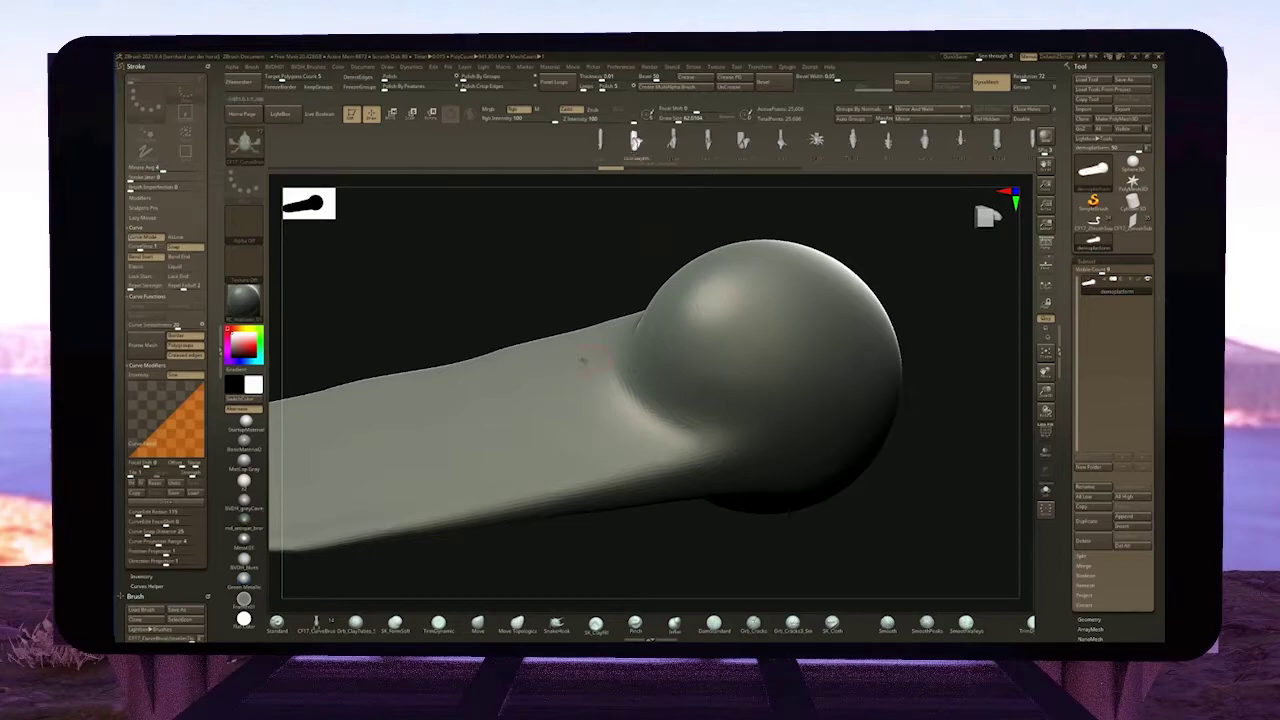
# Draw a cobra in a straight line along the platform and undo it.
pyautogui.keyDown('alt'); pyautogui.moveTo(583, 360); pyautogui.dragTo(785, 420, button='right'); pyautogui.keyUp('alt')
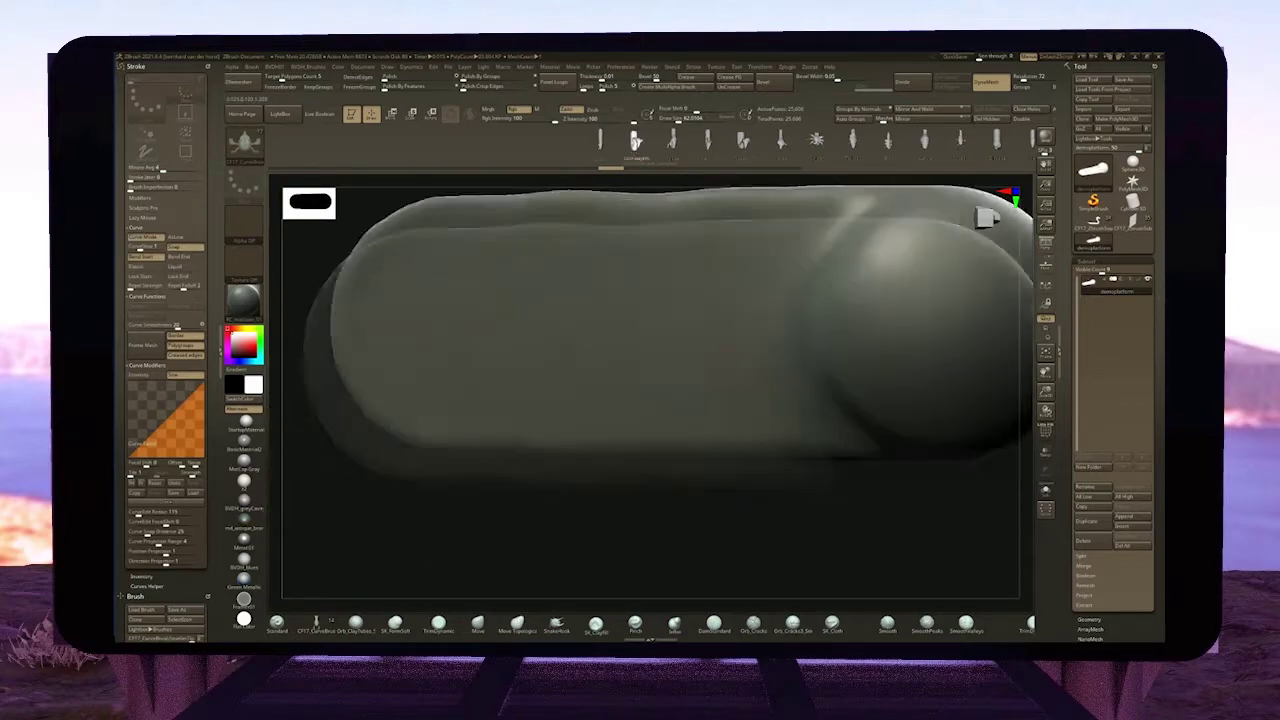
pyautogui.keyDown('alt'); pyautogui.moveTo(748, 350); pyautogui.dragTo(791, 300, button='right'); pyautogui.keyUp('alt')
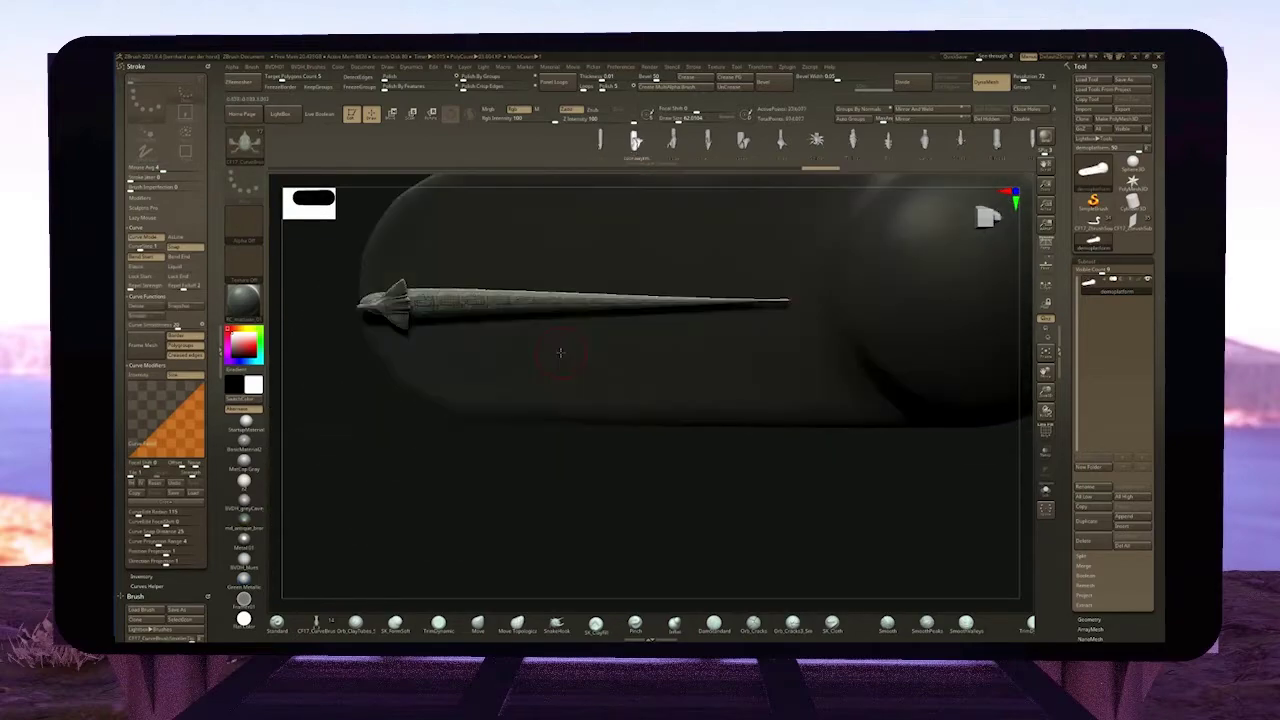
pyautogui.moveTo(561, 352); pyautogui.dragTo(563, 257, button='right')
pyautogui.hotkey('ctrl', 'z')
# Draw a cobra along a looped curve on the platform, adjust its curve end, and reposition the raised-head cobra against the surface with the gizmo.
pyautogui.moveTo(697, 348); pyautogui.dragTo(675, 527, button='right')
pyautogui.moveTo(568, 345); pyautogui.dragTo(613, 331)
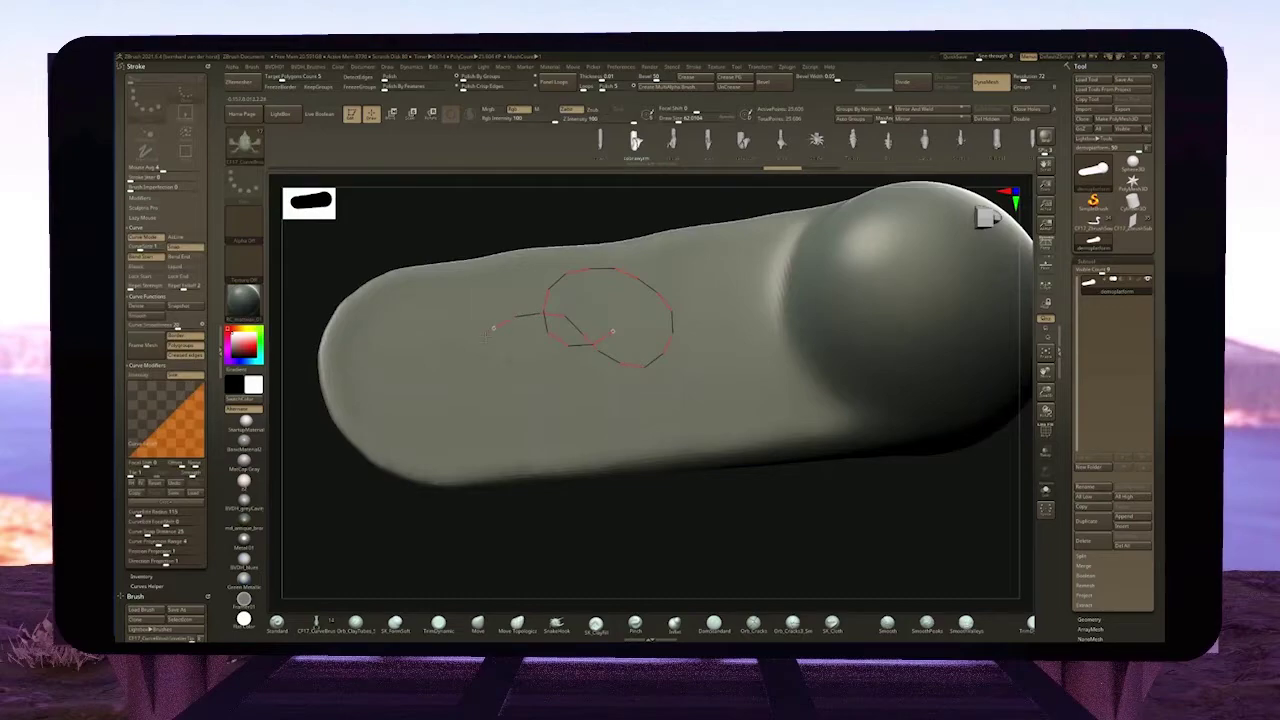
pyautogui.moveTo(487, 335); pyautogui.dragTo(484, 338)
pyautogui.moveTo(745, 425)
pyautogui.mouseDown(button='right')
pyautogui.moveTo(743, 380)
pyautogui.moveTo(715, 345)
pyautogui.moveTo(573, 347)
pyautogui.moveTo(694, 400)
pyautogui.moveTo(718, 345)
pyautogui.moveTo(732, 427)
pyautogui.mouseUp(button='right')
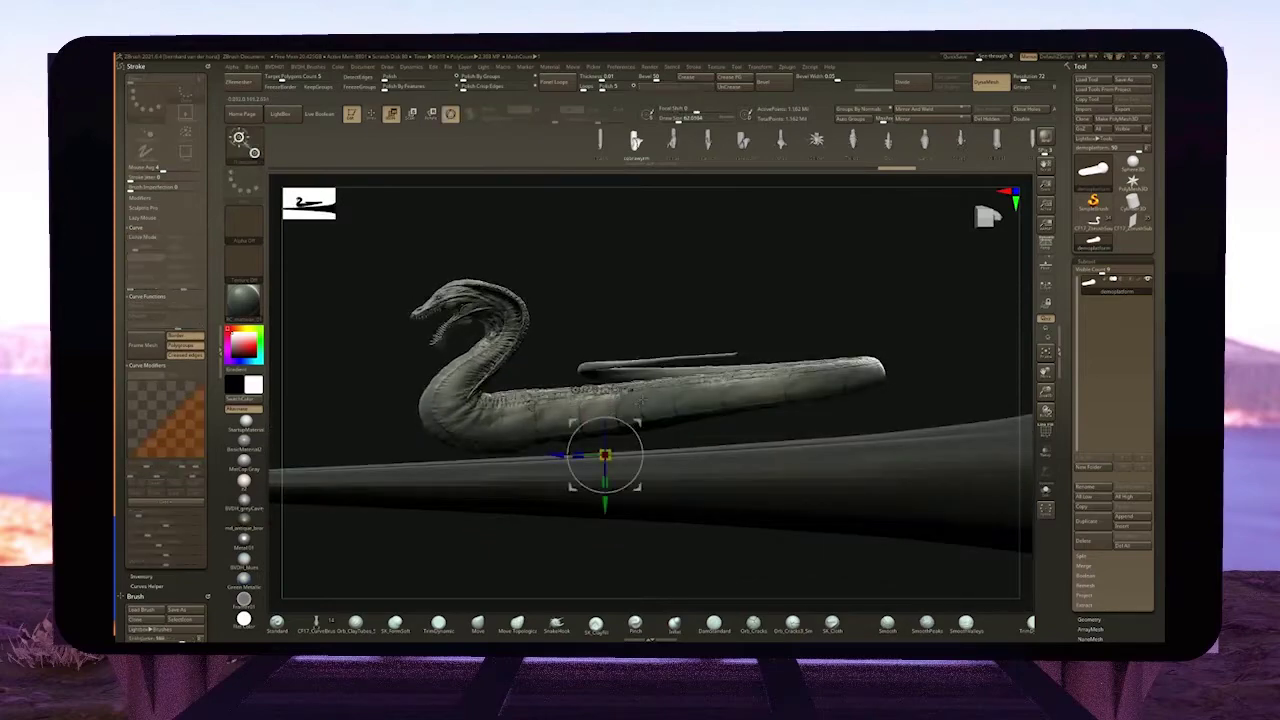
pyautogui.moveTo(605, 455); pyautogui.dragTo(629, 435)
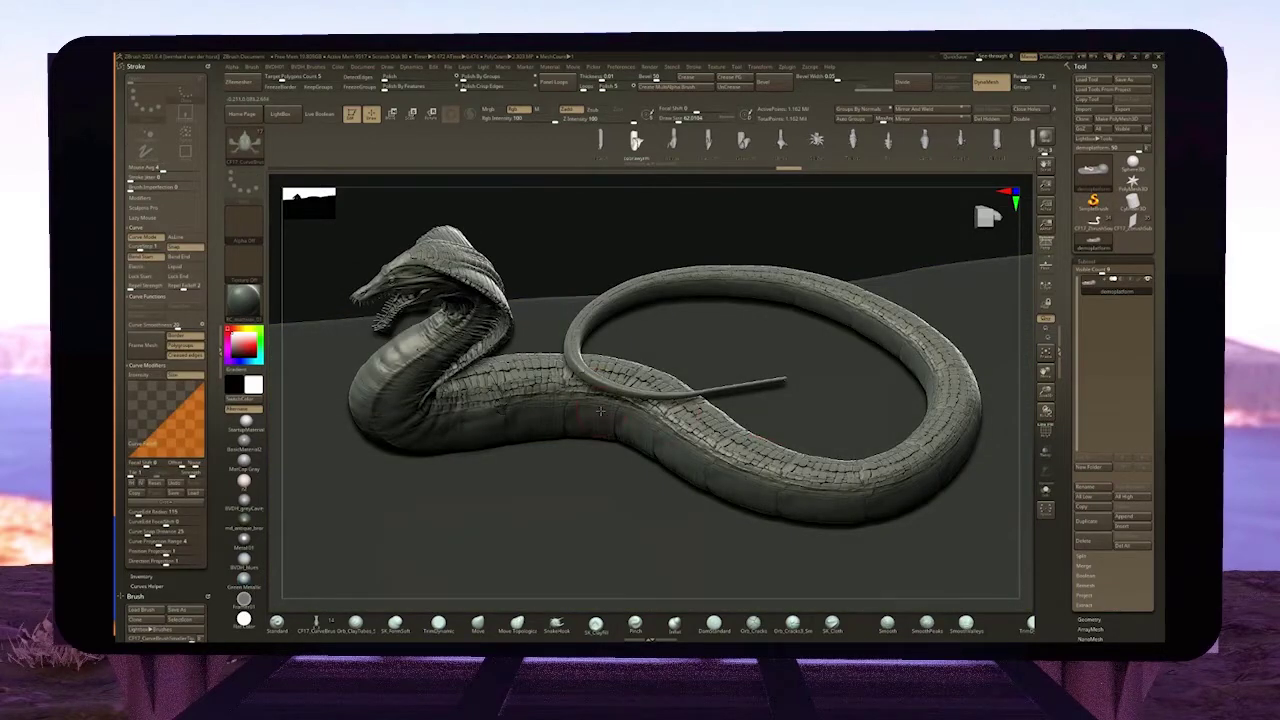
# Choose the Move Topological brush at a large size, try pulling the cobra's body, and undo the pull.
pyautogui.press('space')
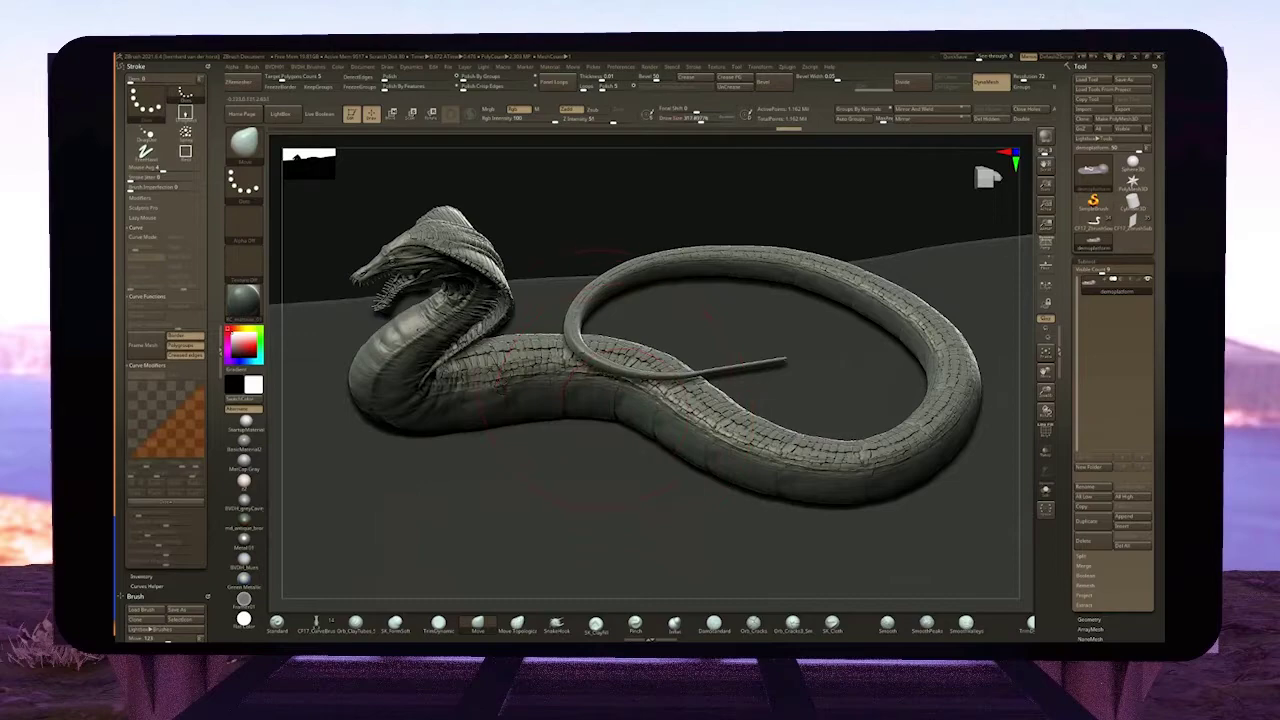
pyautogui.hotkey('ctrl', 'shift', 'z')
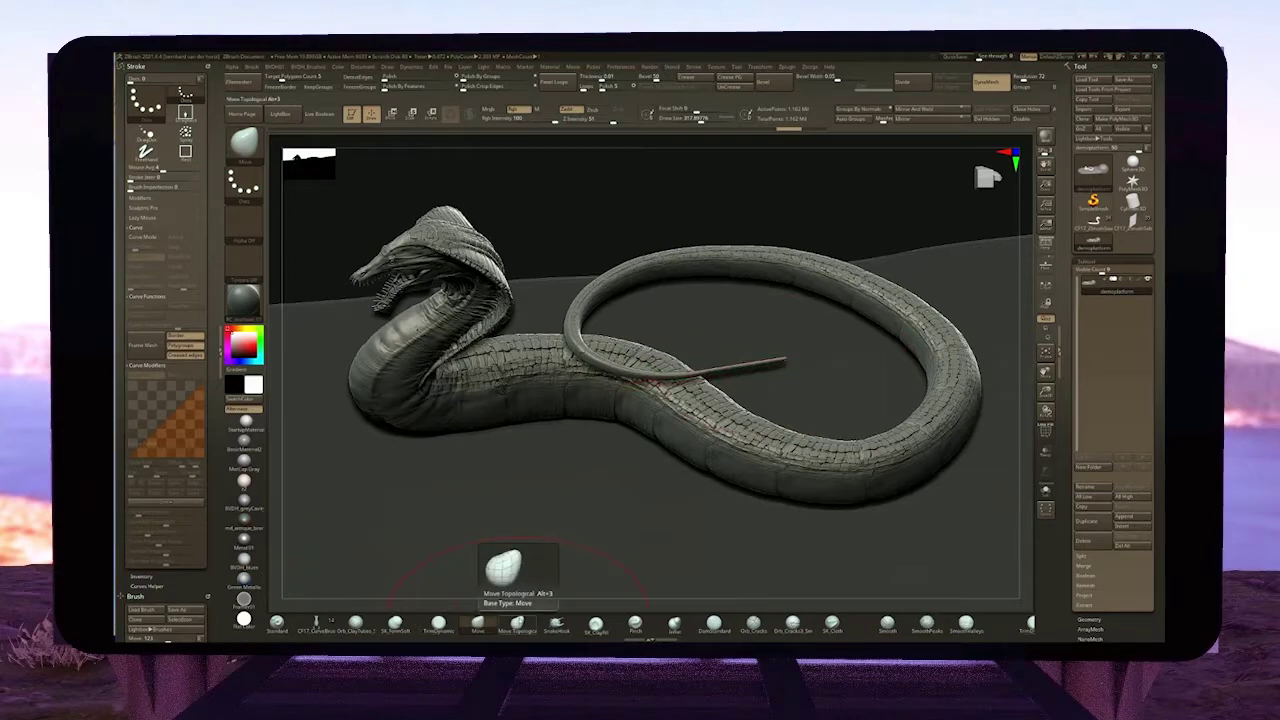
pyautogui.click(518, 624)
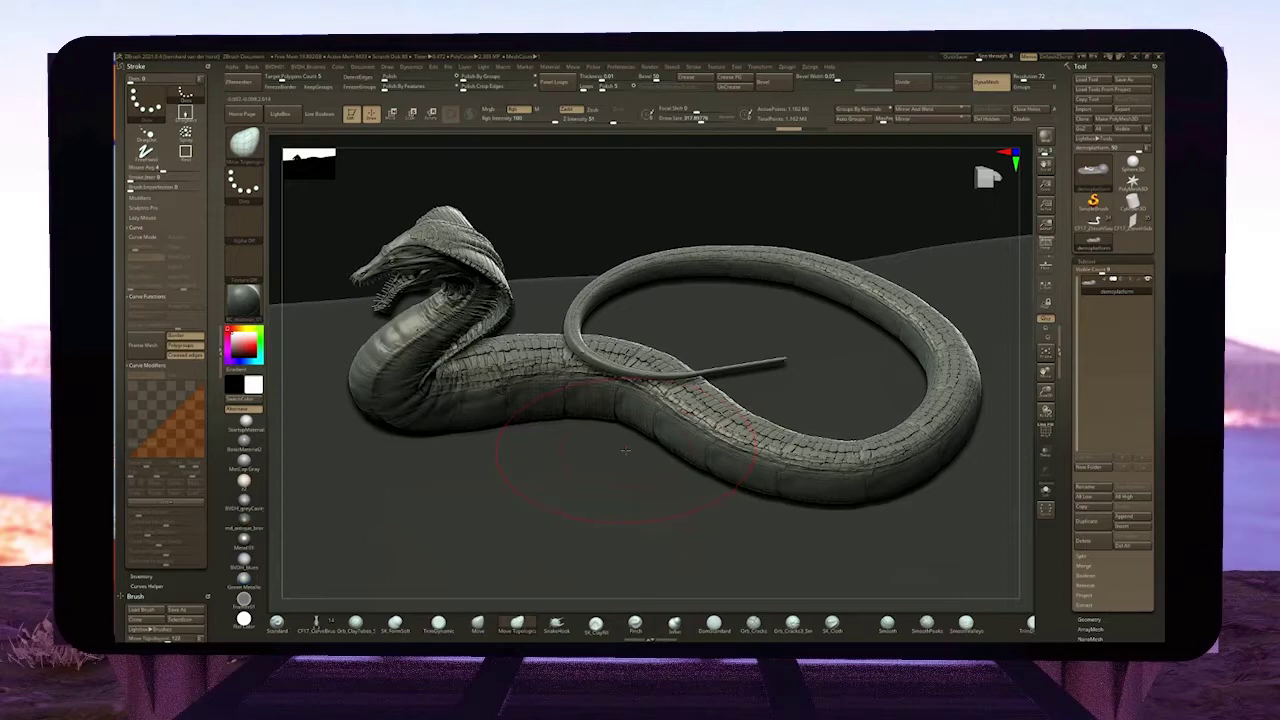
pyautogui.moveTo(597, 387)
pyautogui.mouseDown()
pyautogui.moveTo(582, 420)
pyautogui.moveTo(600, 395)
pyautogui.moveTo(664, 388)
pyautogui.moveTo(668, 352)
pyautogui.moveTo(628, 442)
pyautogui.moveTo(641, 424)
pyautogui.mouseUp()
pyautogui.hotkey('ctrl', 'z')
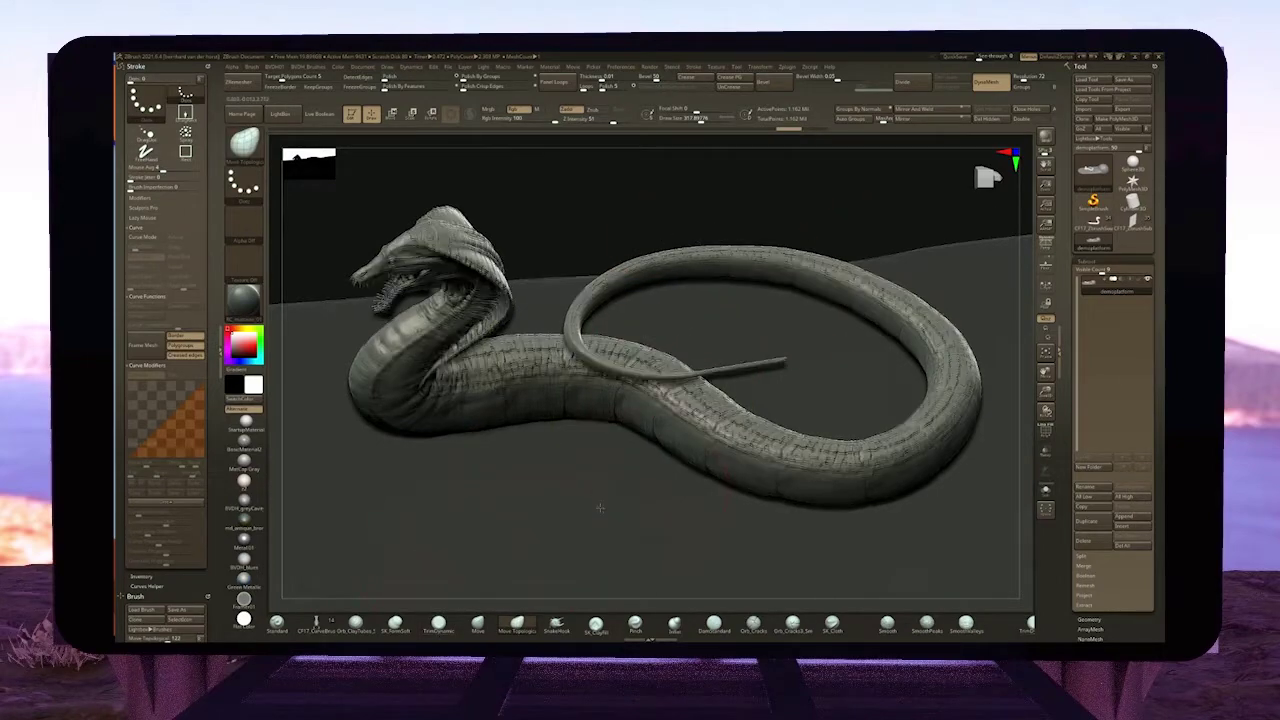
# Clear the mask, isolate the platform, and split the hidden cobra off into its own subtool.
pyautogui.keyDown('alt'); pyautogui.moveTo(897, 239); pyautogui.dragTo(899, 255); pyautogui.keyUp('alt')
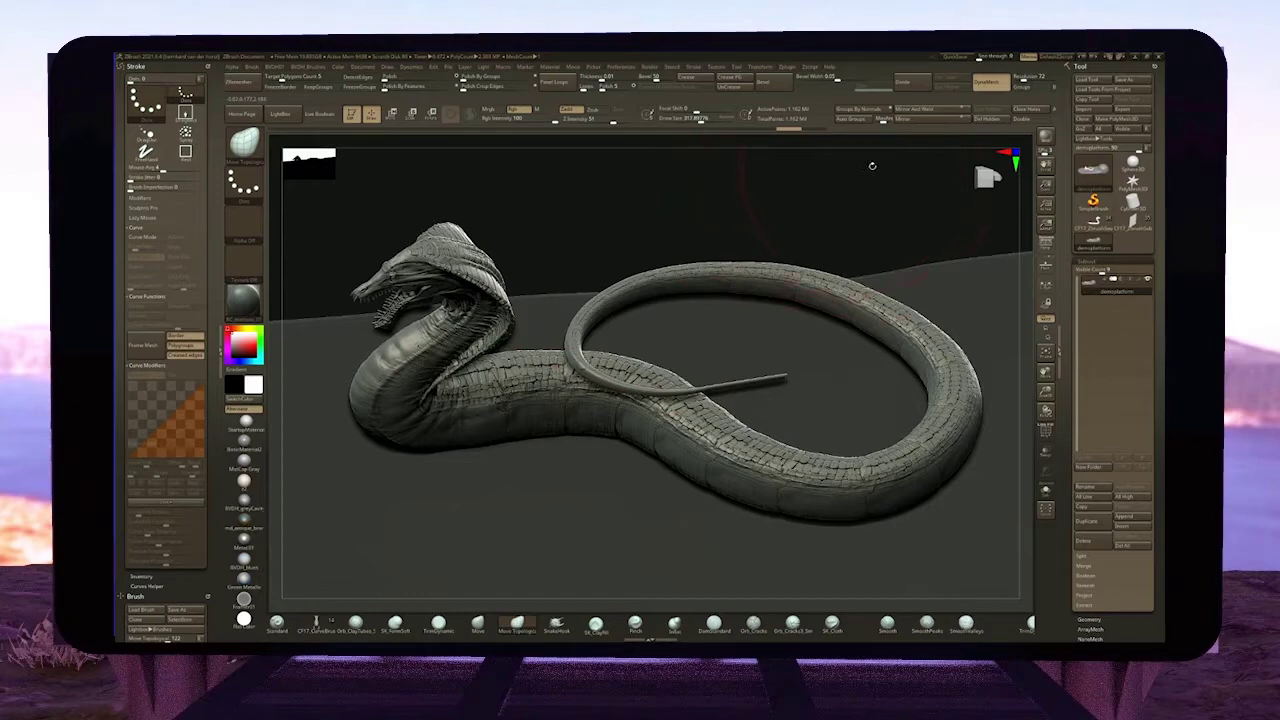
pyautogui.keyDown('ctrl'); pyautogui.moveTo(808, 145); pyautogui.dragTo(912, 234); pyautogui.keyUp('ctrl')
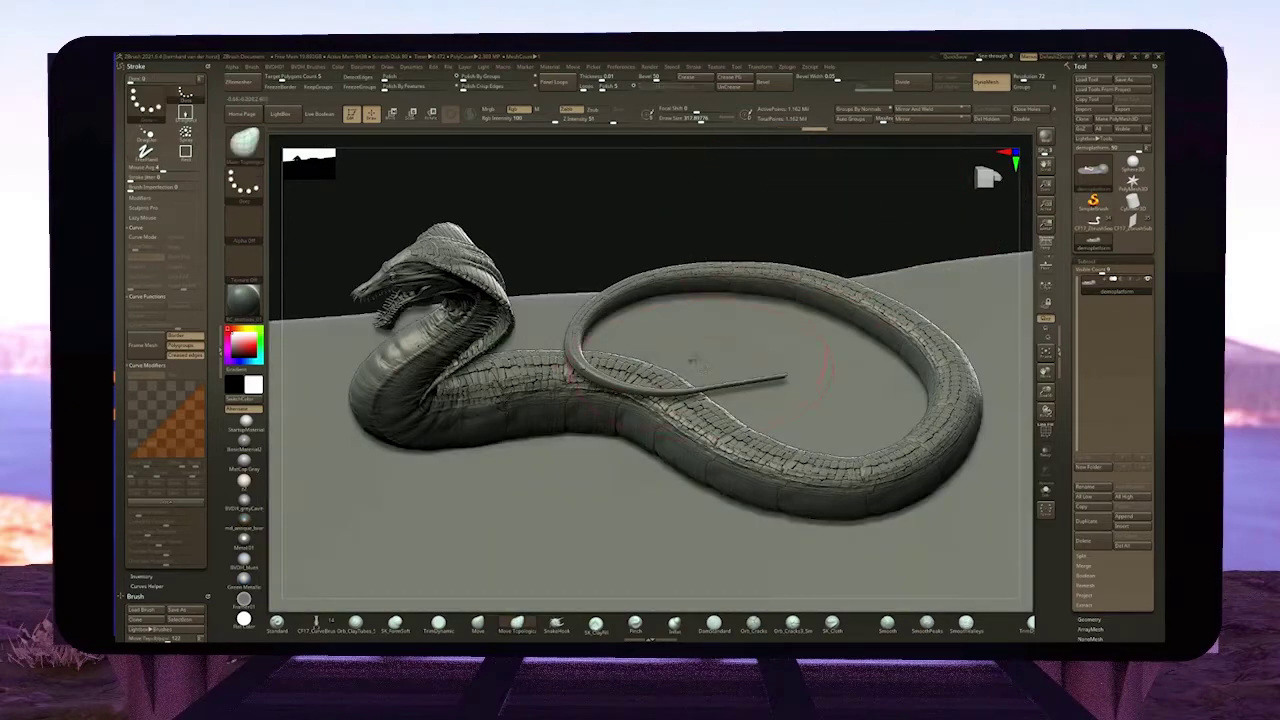
pyautogui.keyDown('ctrl'); pyautogui.keyDown('shift'); pyautogui.click(581, 512); pyautogui.keyUp('shift'); pyautogui.keyUp('ctrl')
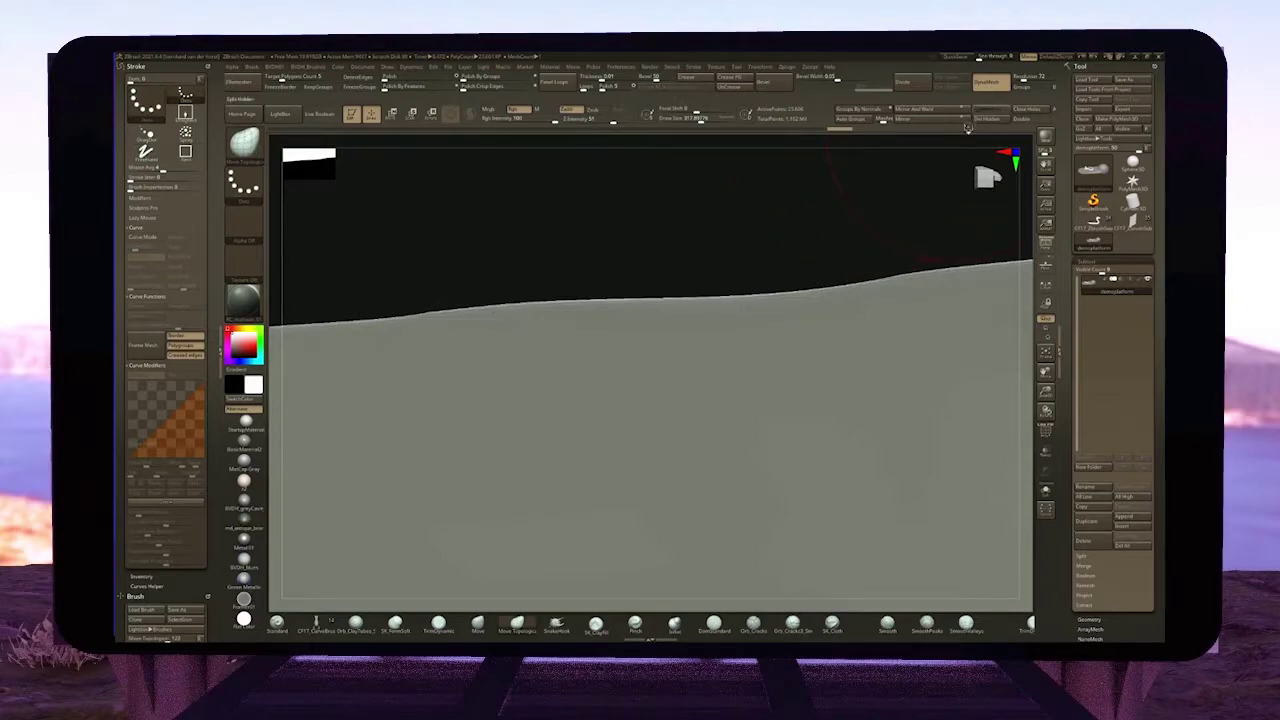
pyautogui.keyDown('ctrl'); pyautogui.keyDown('shift'); pyautogui.click(819, 229); pyautogui.keyUp('shift'); pyautogui.keyUp('ctrl')
pyautogui.keyDown('ctrl'); pyautogui.keyDown('shift'); pyautogui.click(740, 315); pyautogui.keyUp('shift'); pyautogui.keyUp('ctrl')
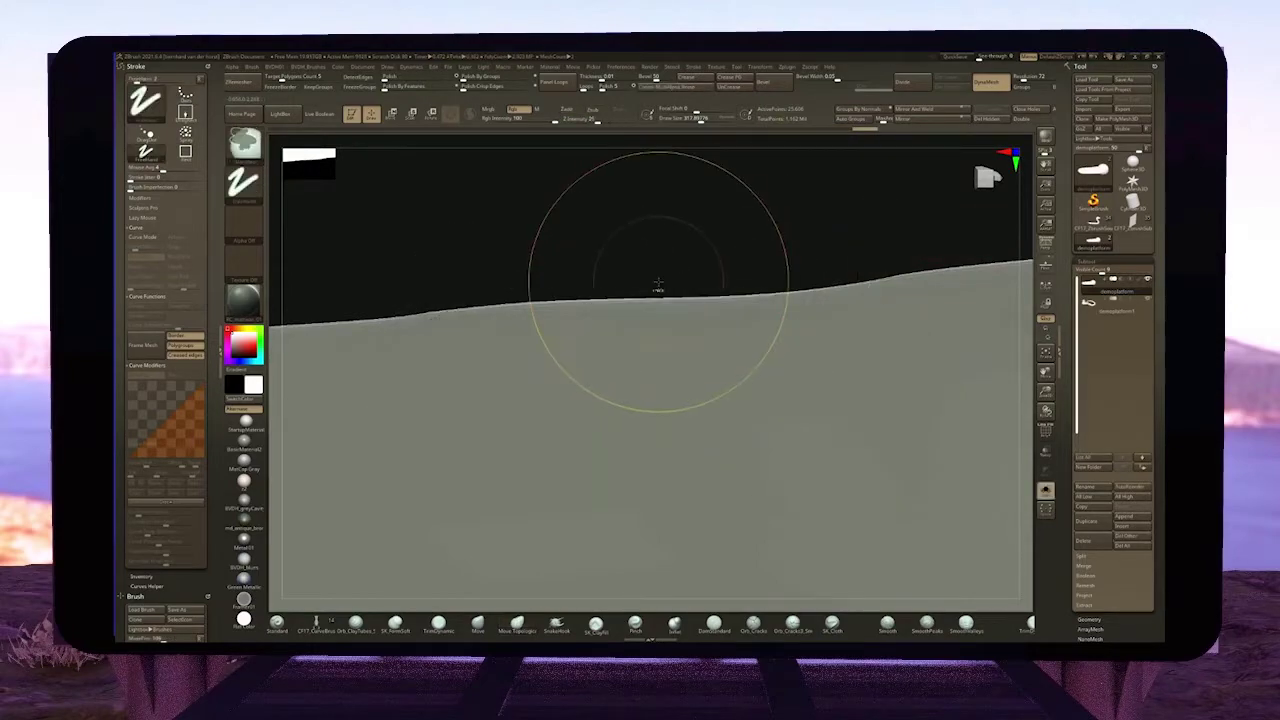
# Make the cobra subtool active in solo view and reduce the brush size.
pyautogui.keyDown('ctrl'); pyautogui.keyDown('shift'); pyautogui.click(665, 288); pyautogui.keyUp('shift'); pyautogui.keyUp('ctrl')
pyautogui.keyDown('alt'); pyautogui.click(713, 292); pyautogui.keyUp('alt')
pyautogui.moveTo(705, 305); pyautogui.dragTo(650, 364)
pyautogui.press('space')
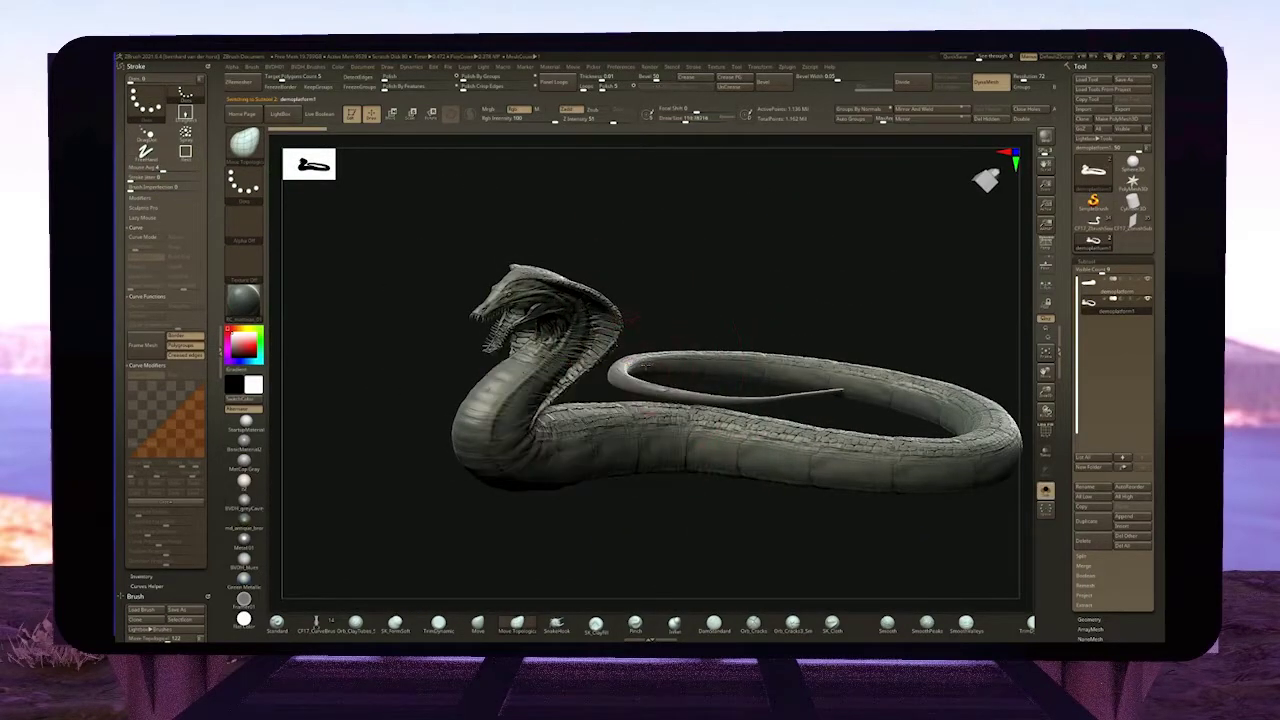
pyautogui.keyDown('alt'); pyautogui.moveTo(1030, 210); pyautogui.dragTo(960, 205); pyautogui.keyUp('alt')
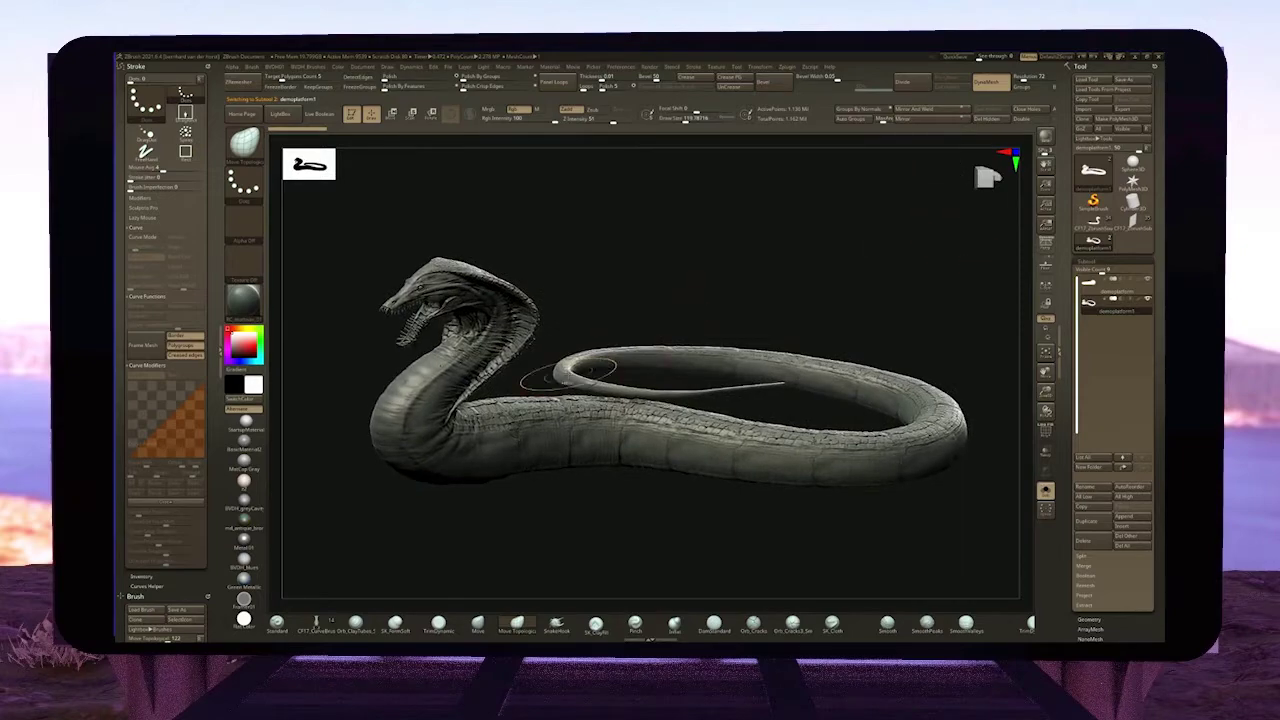
# Try remeshing the cobra with DynaMesh at the low resolution and undo it.
pyautogui.press('b')
pyautogui.press('c')
pyautogui.press('t')
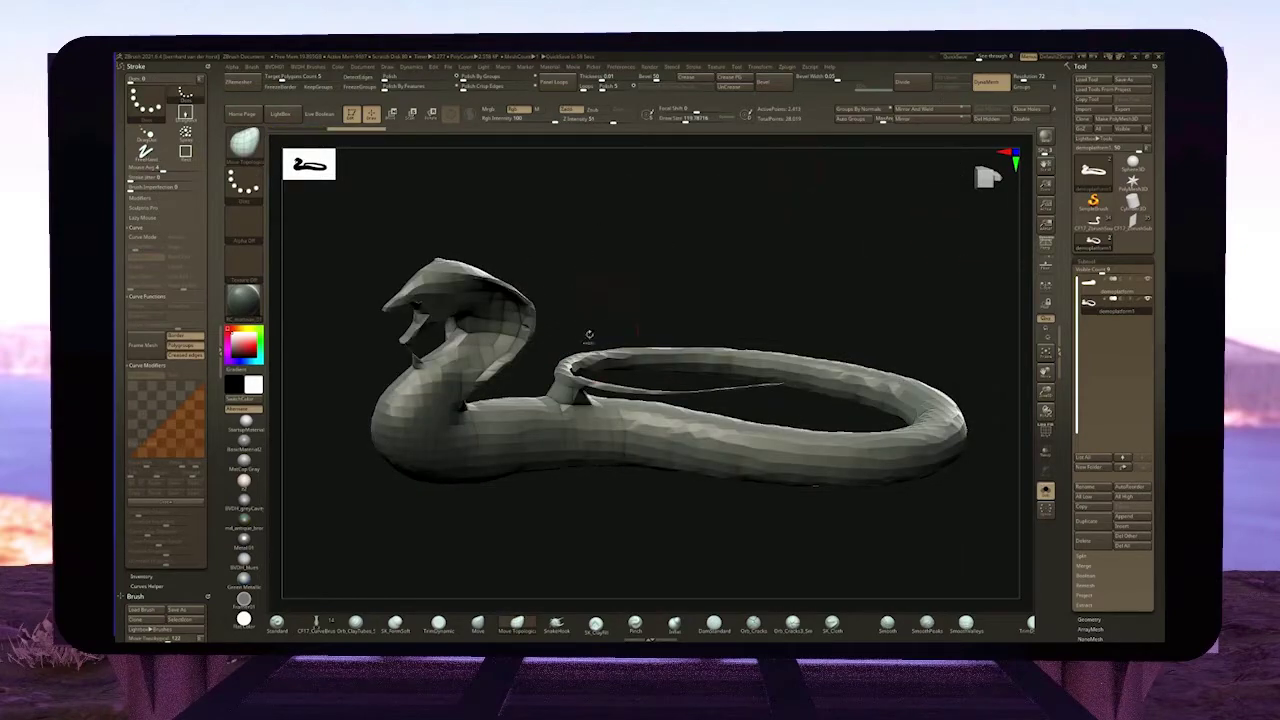
pyautogui.press('d')
pyautogui.press('d')
pyautogui.press('d')
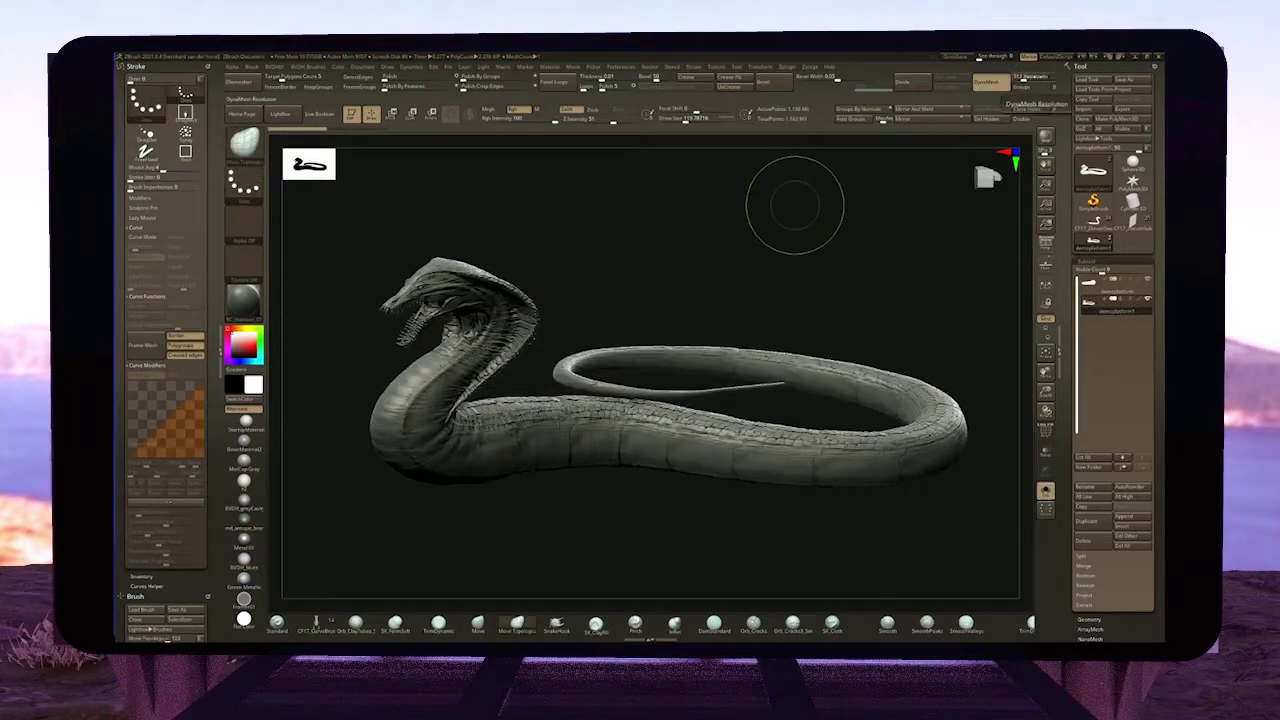
# Try remeshing the cobra with DynaMesh at a resolution of 512 and undo it.
pyautogui.press('b')
pyautogui.press('c')
pyautogui.press('t')
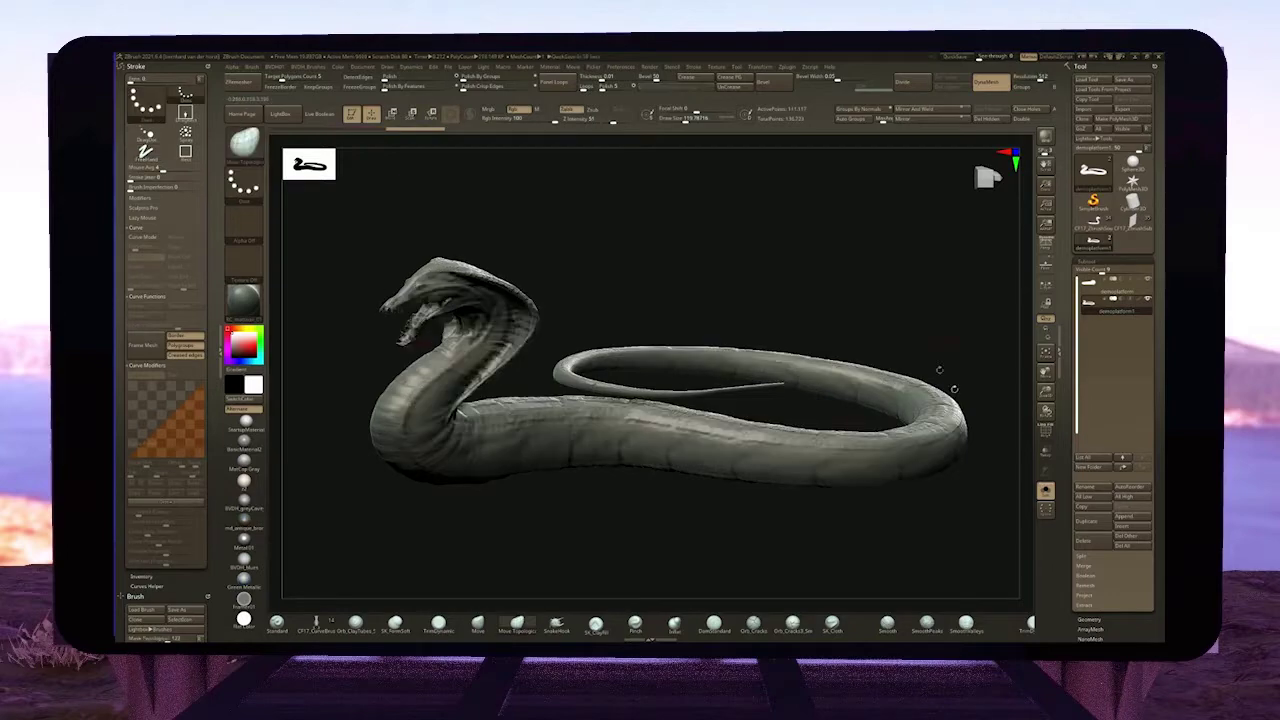
pyautogui.press('d')
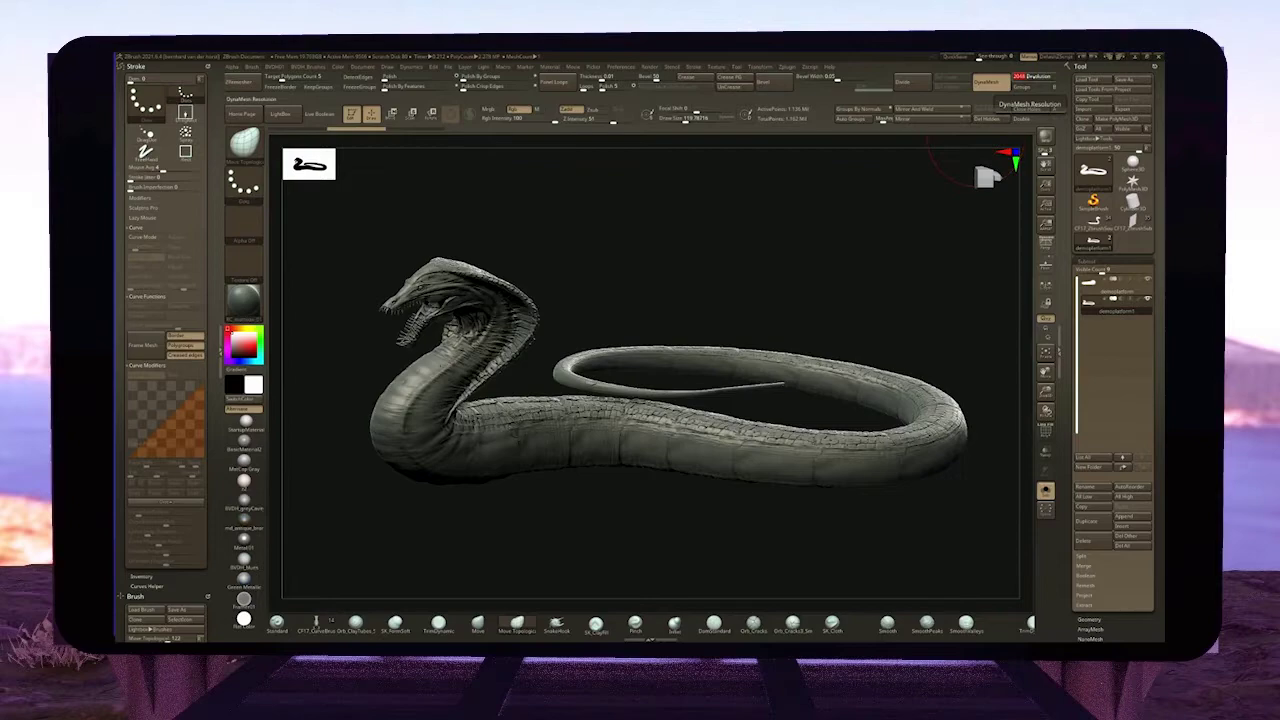
# Set the DynaMesh resolution to 2048 and remesh the cobra.
pyautogui.press('b')
pyautogui.press('c')
pyautogui.press('t')
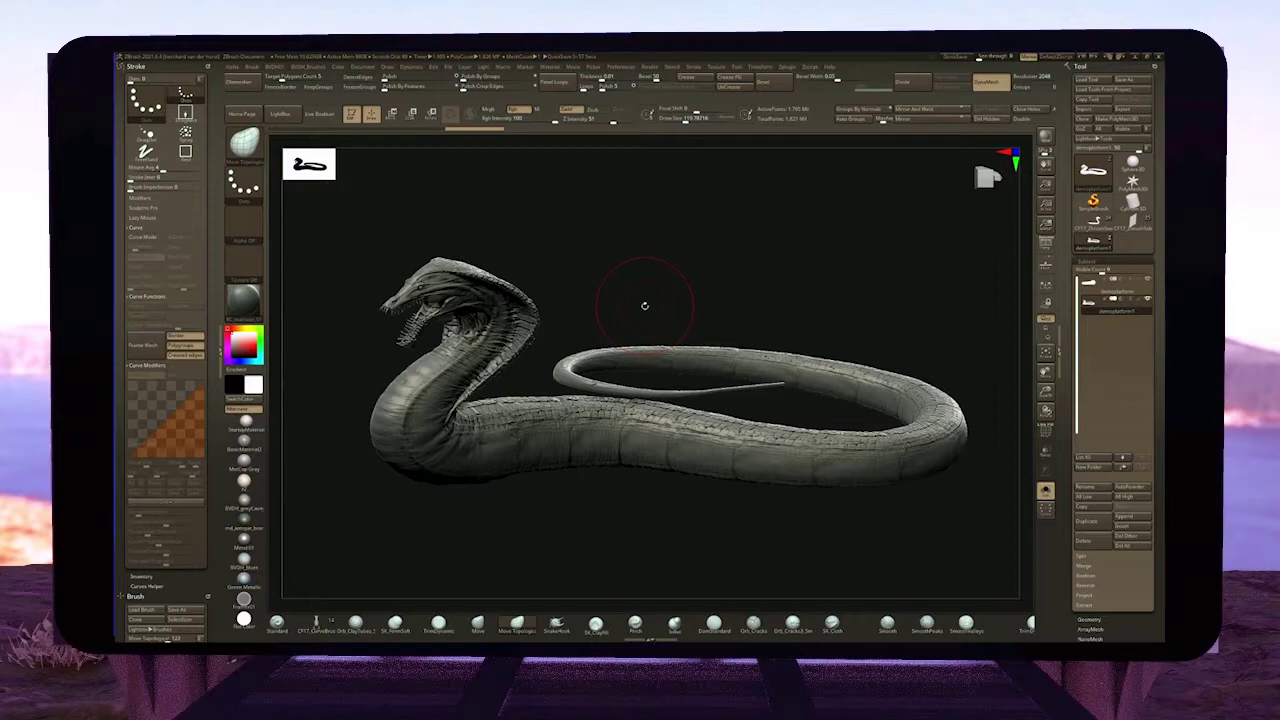
pyautogui.moveTo(645, 305); pyautogui.dragTo(733, 270)
pyautogui.moveTo(660, 364)
pyautogui.mouseDown()
pyautogui.moveTo(600, 420)
pyautogui.moveTo(534, 429)
pyautogui.mouseUp()
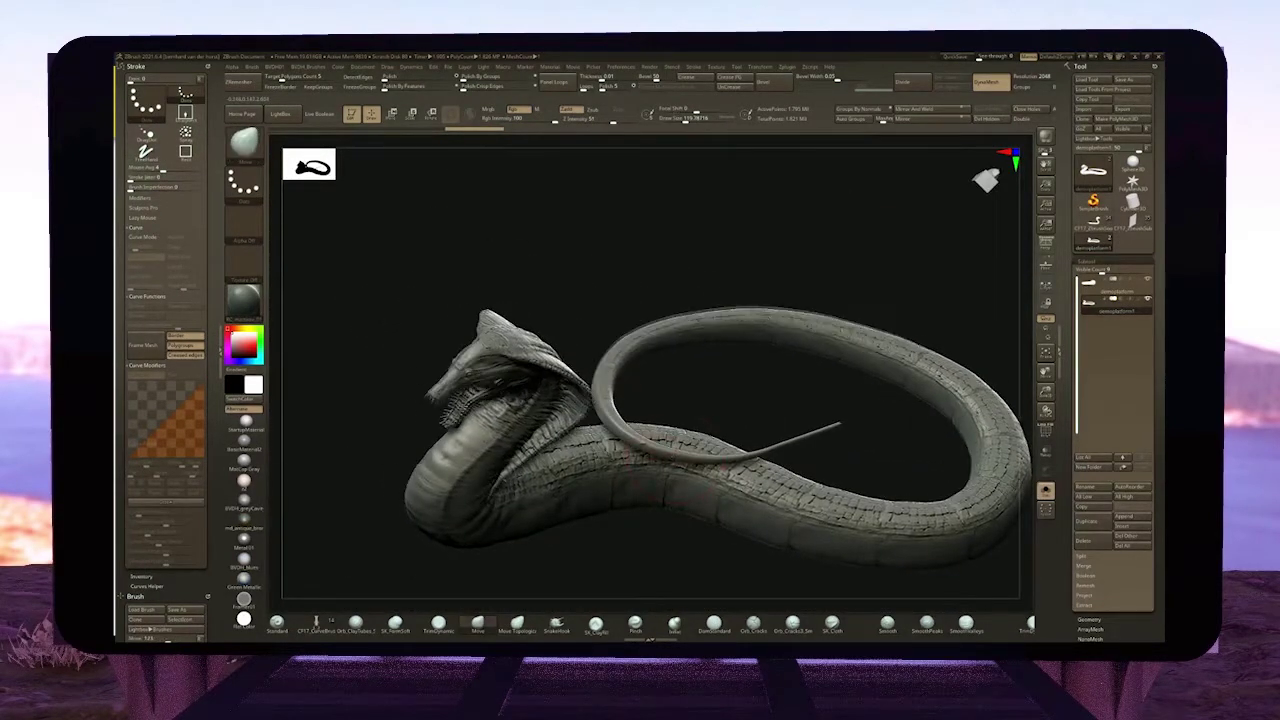
# Enlarge the Move Topological brush and pull the cobra's tail loop across the body to its near side.
pyautogui.rightClick(624, 512)
pyautogui.press('1')
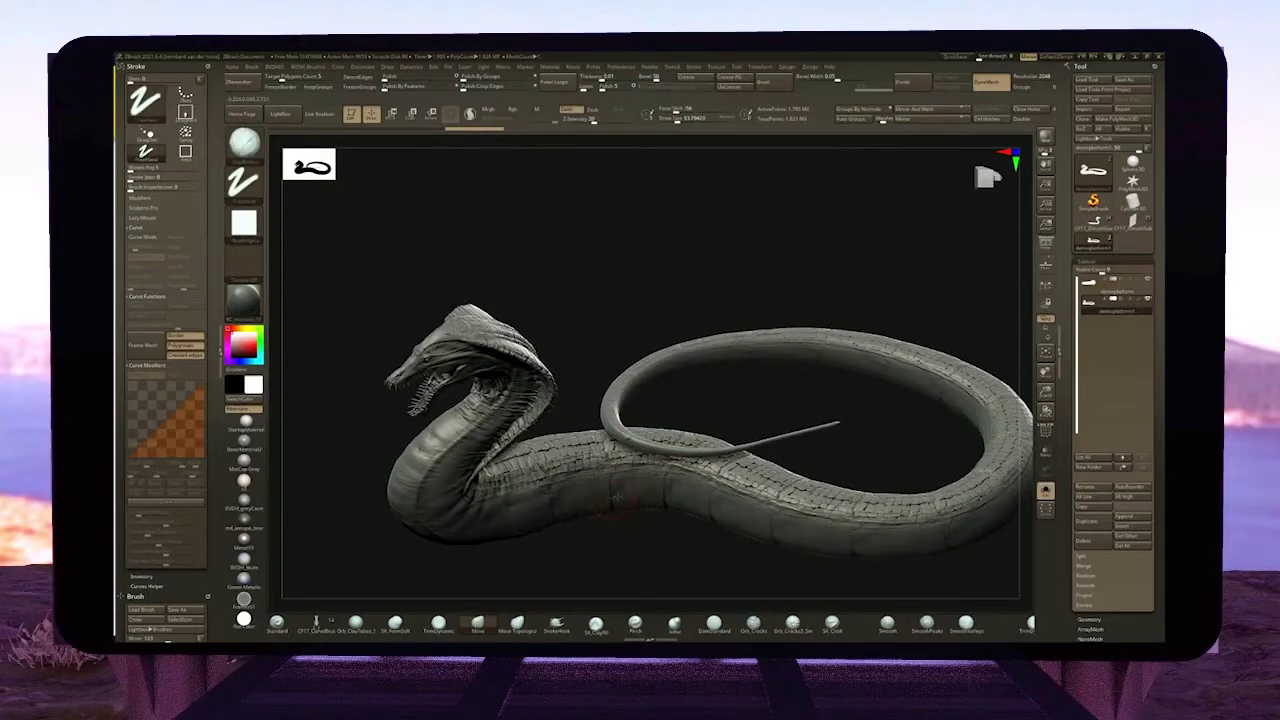
pyautogui.rightClick(640, 440)
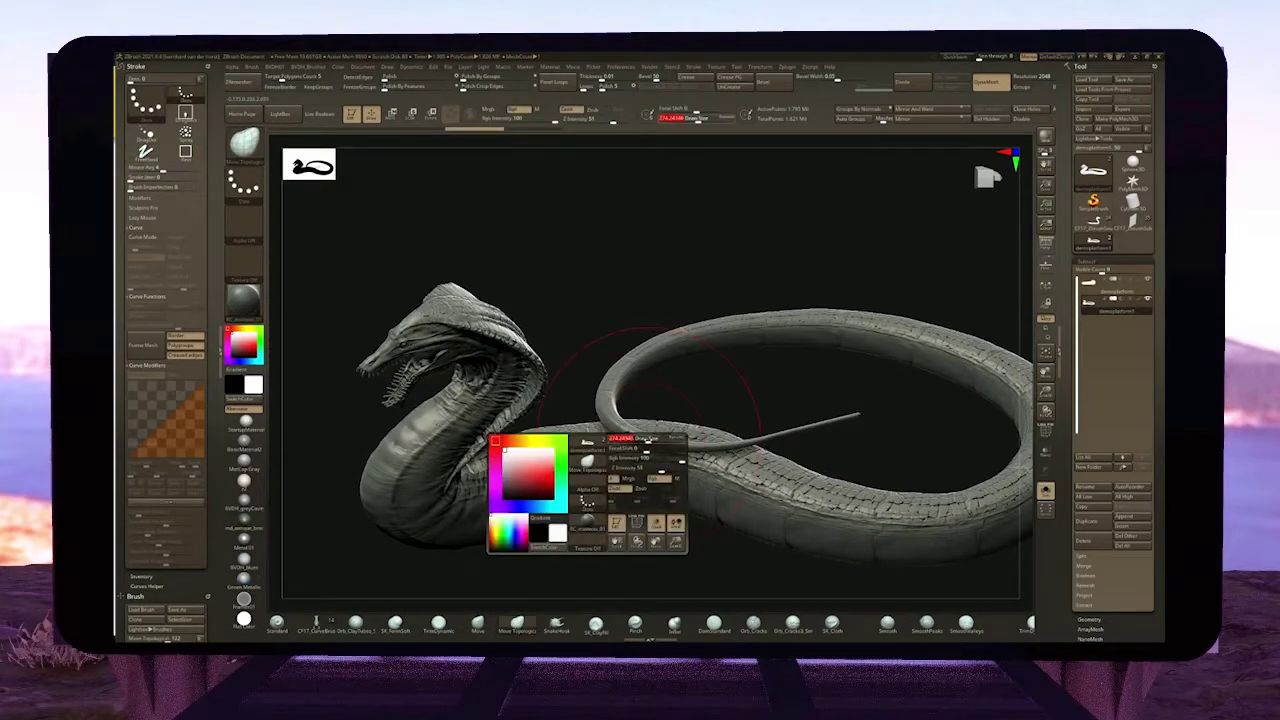
pyautogui.moveTo(610, 565); pyautogui.dragTo(588, 532)
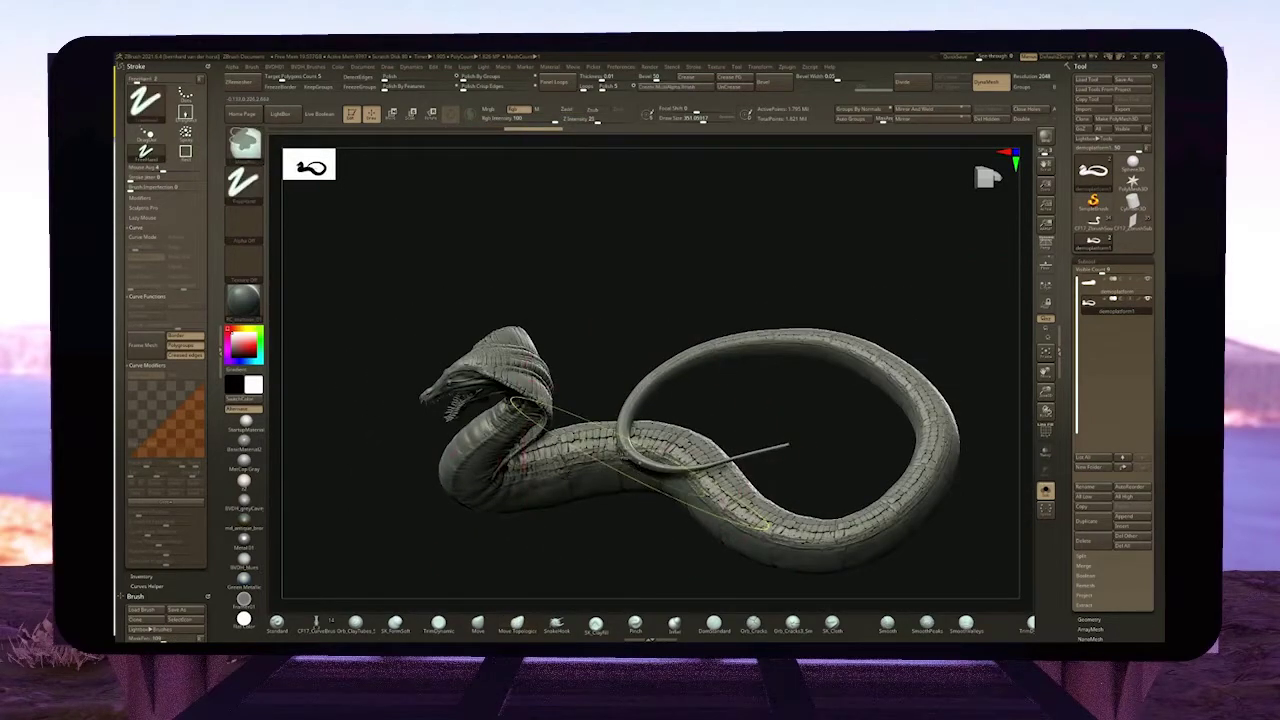
pyautogui.moveTo(640, 460); pyautogui.dragTo(660, 452)
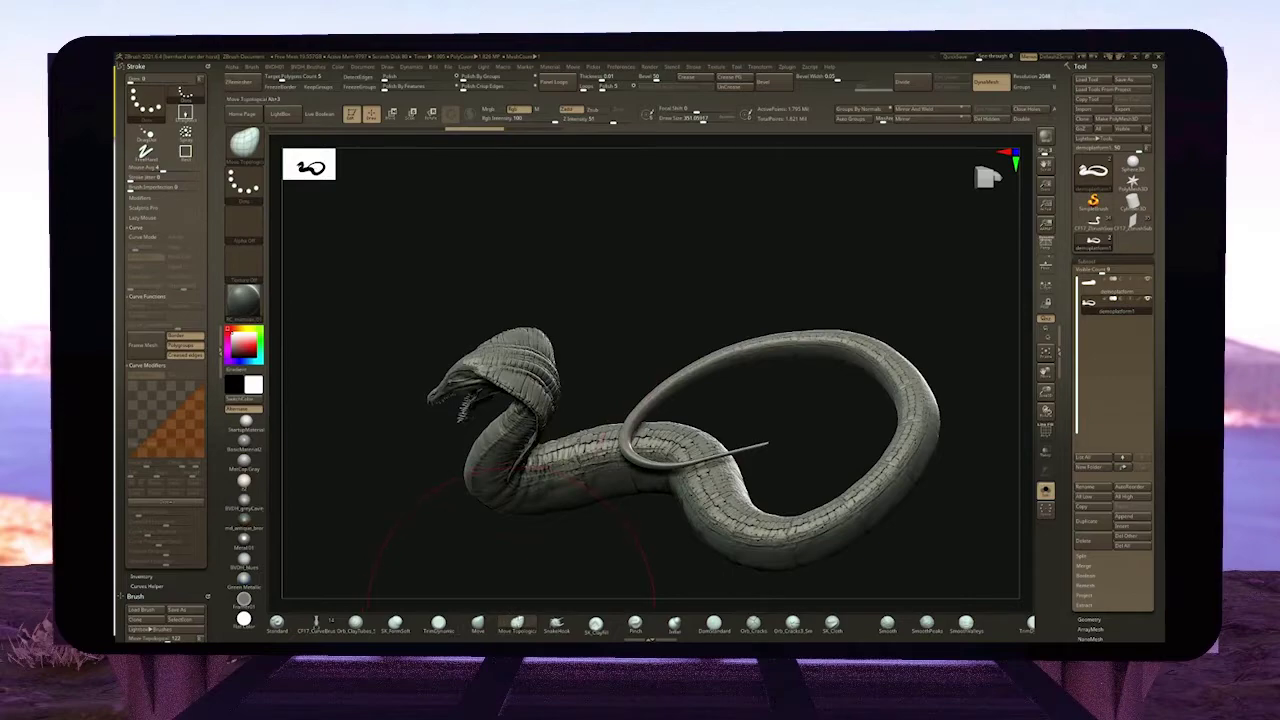
pyautogui.moveTo(636, 412)
pyautogui.mouseDown()
pyautogui.moveTo(642, 432)
pyautogui.moveTo(663, 434)
pyautogui.mouseUp()
# Adjust the Move Topological brush size and reshape the cobra's tail loop around the body.
pyautogui.press('space')
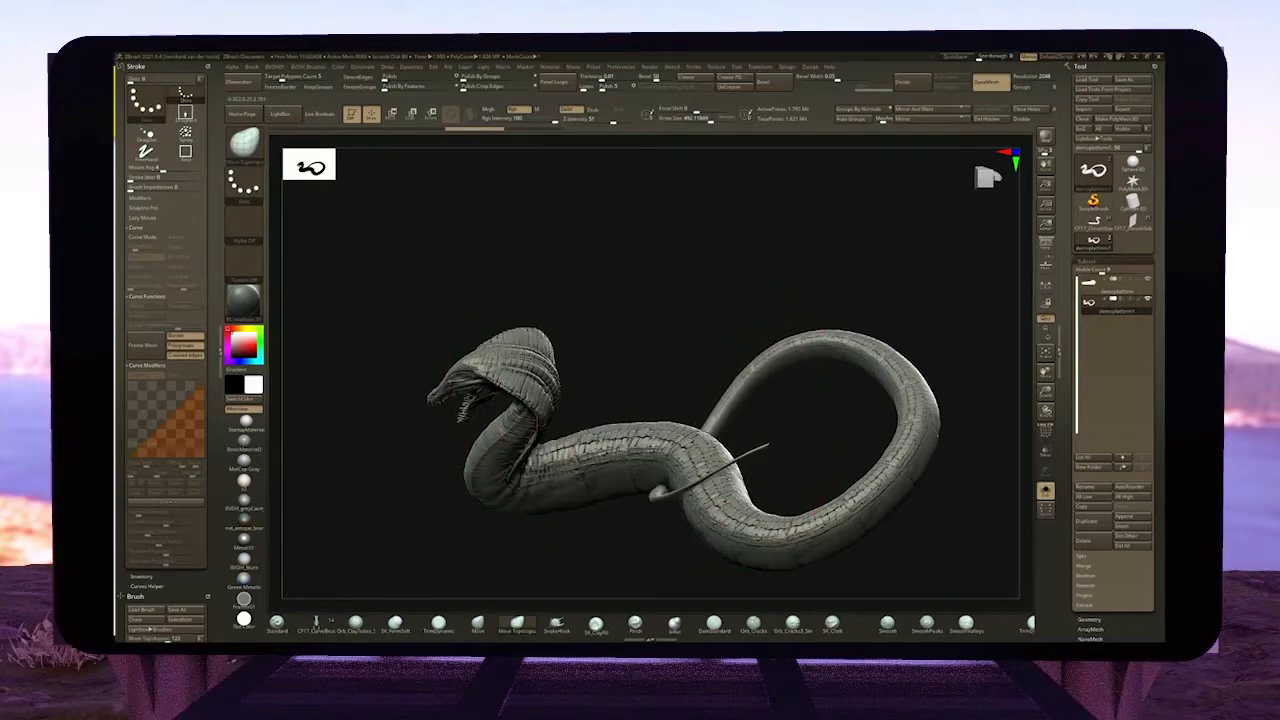
pyautogui.moveTo(768, 577); pyautogui.dragTo(742, 516)
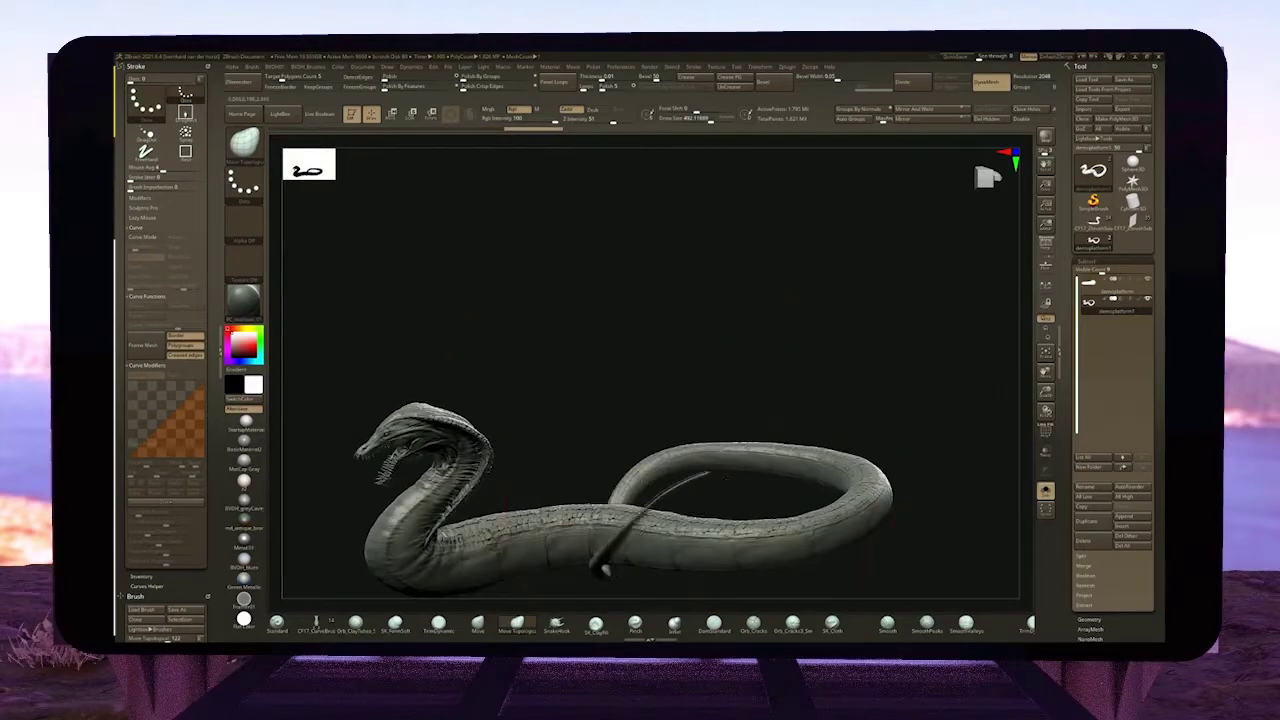
pyautogui.moveTo(620, 453); pyautogui.dragTo(649, 383)
pyautogui.press('[')
pyautogui.press('[')
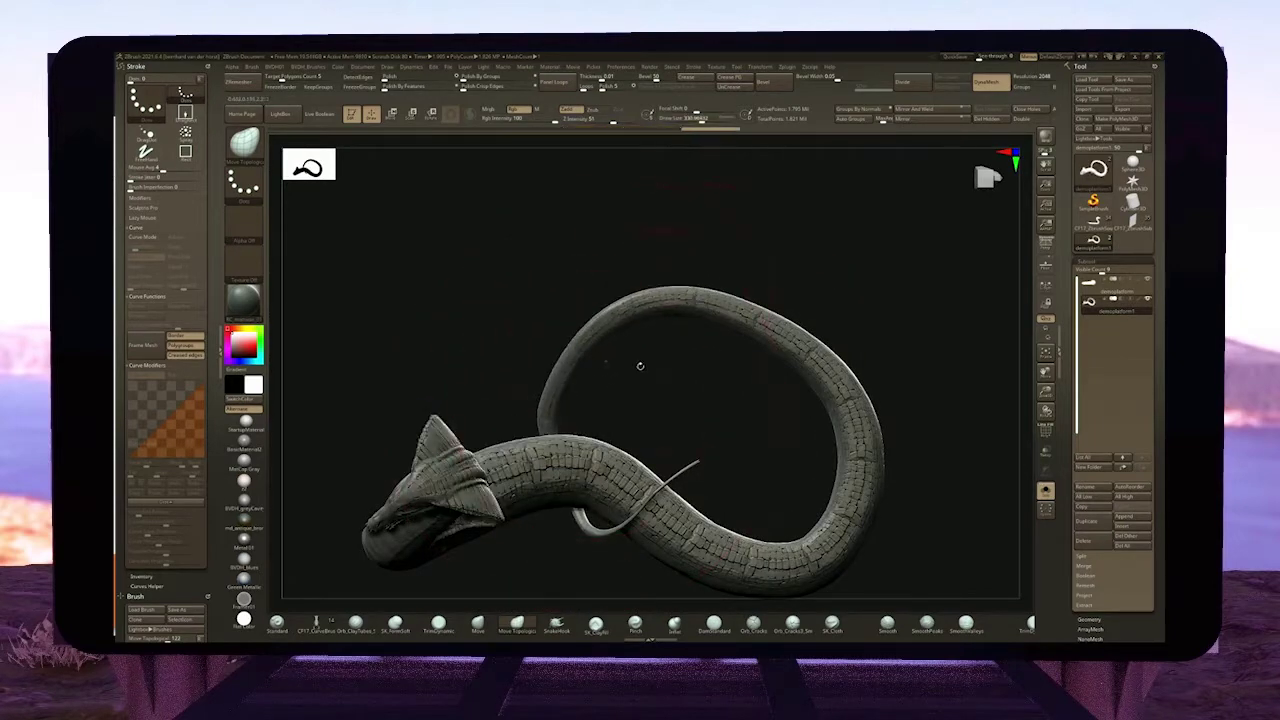
pyautogui.press('space')
pyautogui.moveTo(577, 361)
pyautogui.mouseDown()
pyautogui.moveTo(664, 473)
pyautogui.moveTo(664, 388)
pyautogui.mouseUp()
pyautogui.moveTo(664, 388)
pyautogui.keyDown('shift'); pyautogui.mouseDown(button='right')
pyautogui.moveTo(823, 403)
pyautogui.moveTo(617, 400)
pyautogui.moveTo(660, 415)
pyautogui.moveTo(797, 355)
pyautogui.mouseUp(button='right'); pyautogui.keyUp('shift')
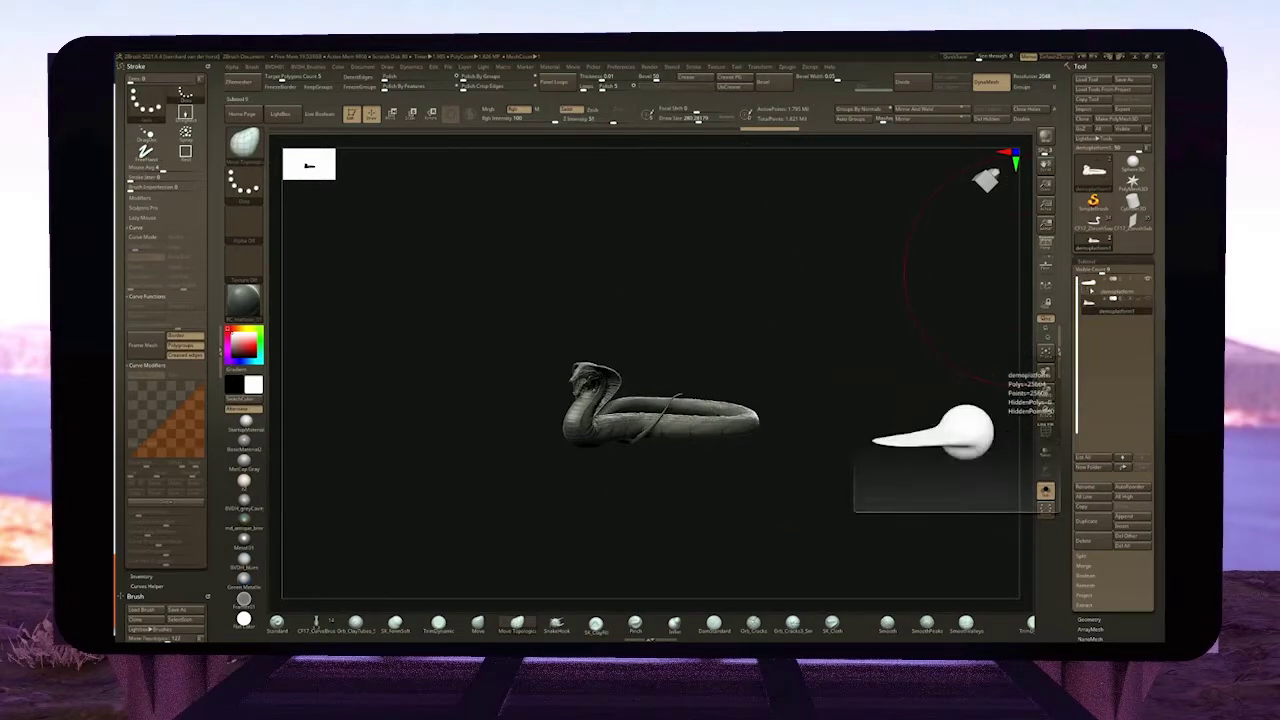
# Make the demo platform the active subtool and switch to the creature curve brush.
pyautogui.click(1117, 288)
pyautogui.moveTo(750, 321); pyautogui.dragTo(811, 359, button='right')
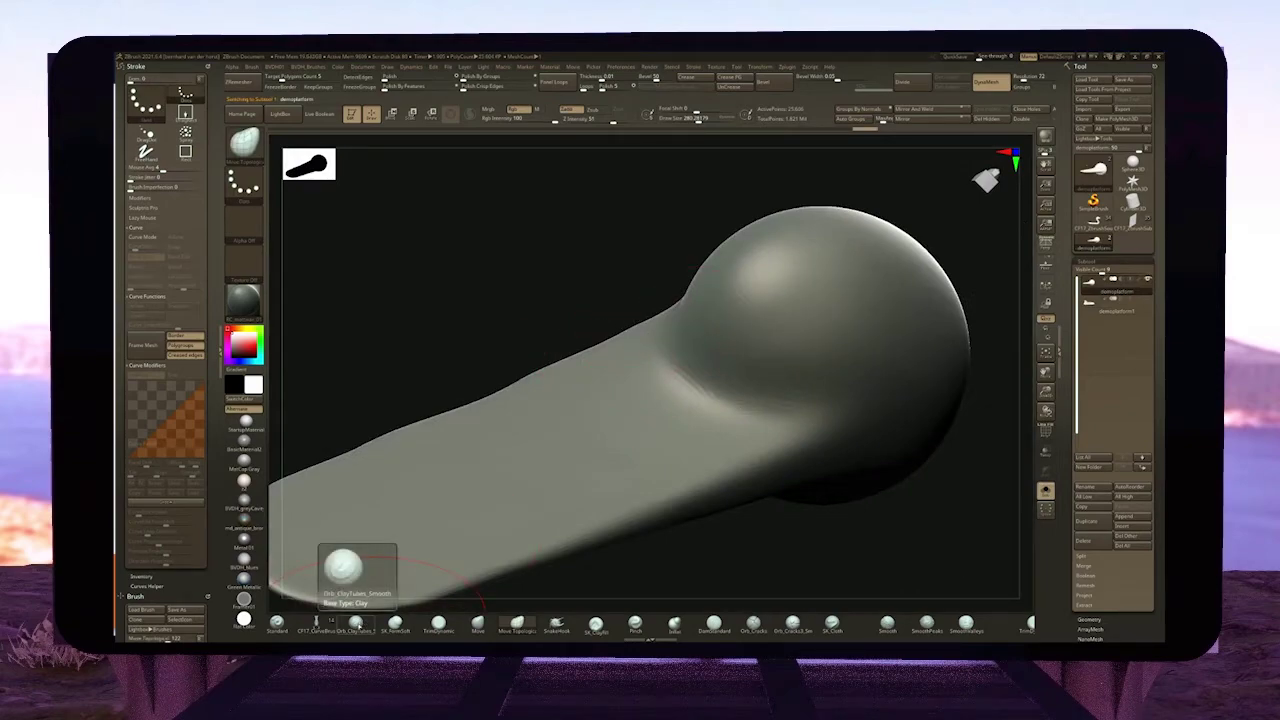
pyautogui.press('b')
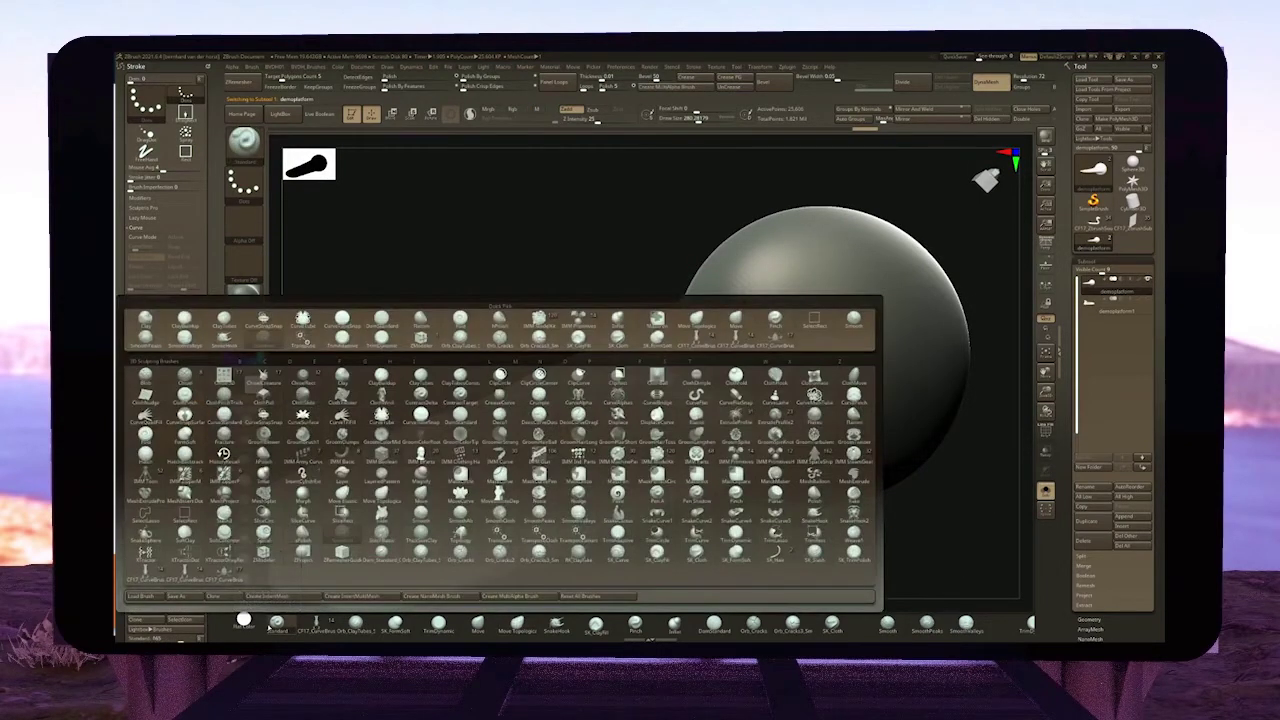
pyautogui.click(268, 627)
pyautogui.press('b')
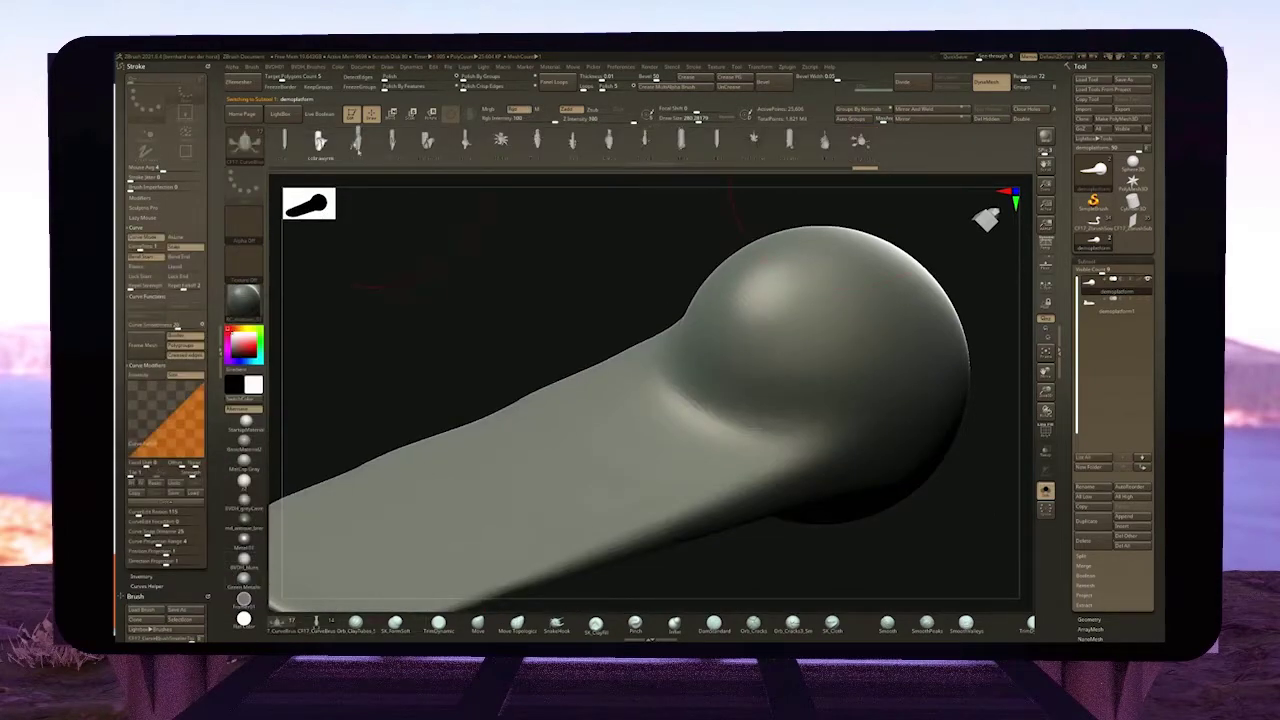
# Draw a hulking two-legged creature with a long segmented tail along the platform and inspect it from the side.
pyautogui.press('space')
pyautogui.keyDown('alt'); pyautogui.moveTo(683, 380); pyautogui.dragTo(750, 335, button='right'); pyautogui.keyUp('alt')
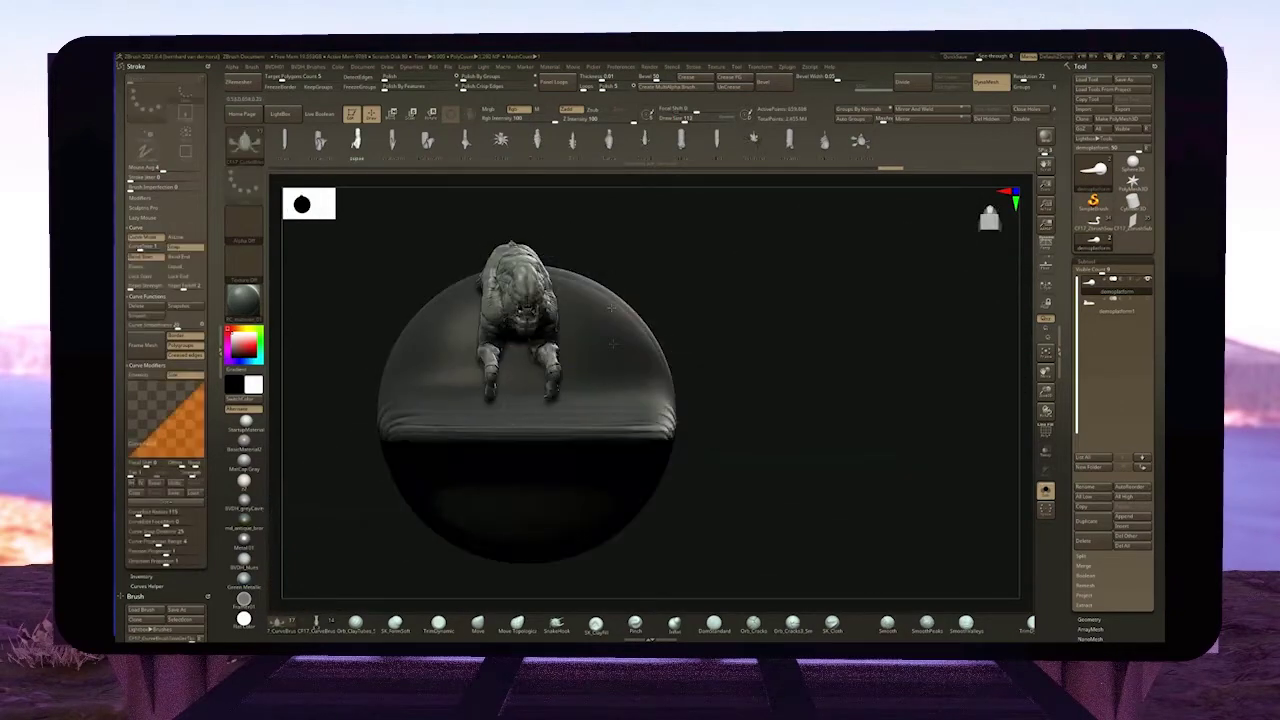
pyautogui.moveTo(700, 300)
pyautogui.keyDown('ctrl'); pyautogui.mouseDown(button='right')
pyautogui.moveTo(700, 380)
pyautogui.moveTo(790, 370)
pyautogui.moveTo(790, 440)
pyautogui.moveTo(471, 334)
pyautogui.moveTo(486, 351)
pyautogui.moveTo(771, 388)
pyautogui.mouseUp(button='right'); pyautogui.keyUp('ctrl')
pyautogui.moveTo(527, 524)
pyautogui.mouseDown(button='right')
pyautogui.moveTo(628, 486)
pyautogui.moveTo(590, 515)
pyautogui.mouseUp(button='right')
pyautogui.keyDown('ctrl'); pyautogui.moveTo(653, 460); pyautogui.dragTo(631, 434, button='right'); pyautogui.keyUp('ctrl')
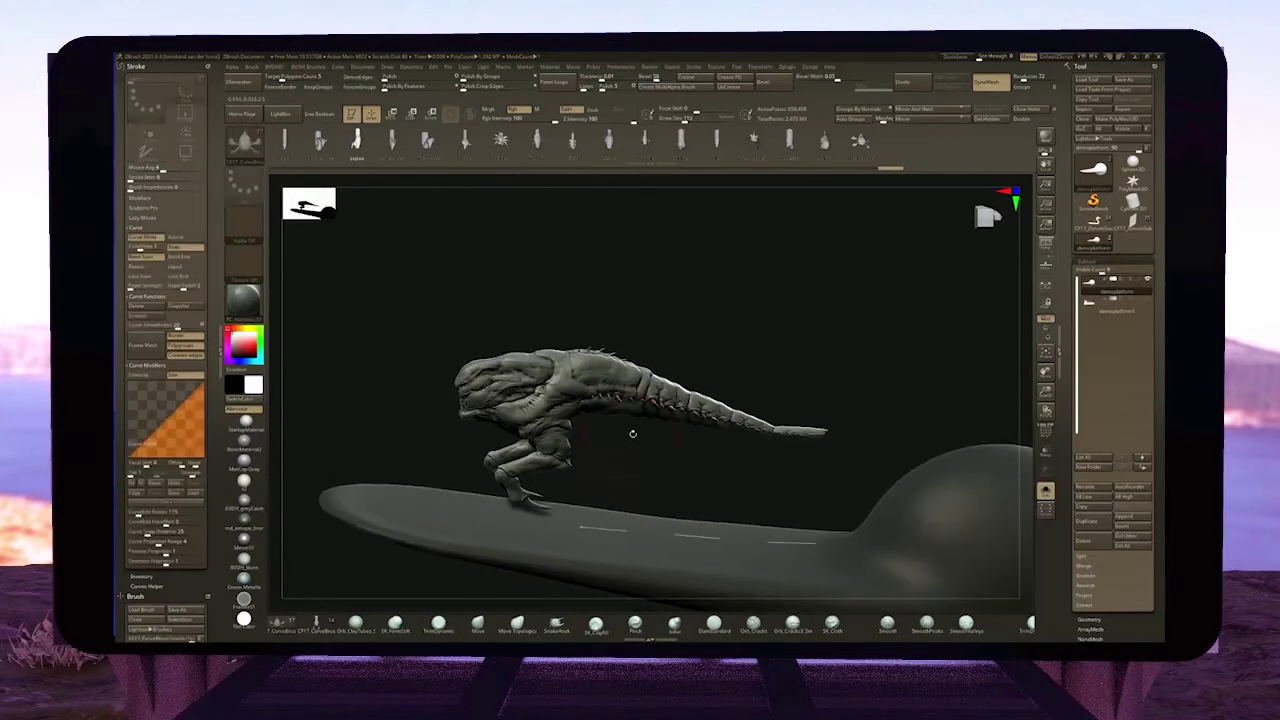
# Reapply the two-legged creature to its curve at progressively smaller brush sizes.
pyautogui.press('space')
pyautogui.click(645, 530)
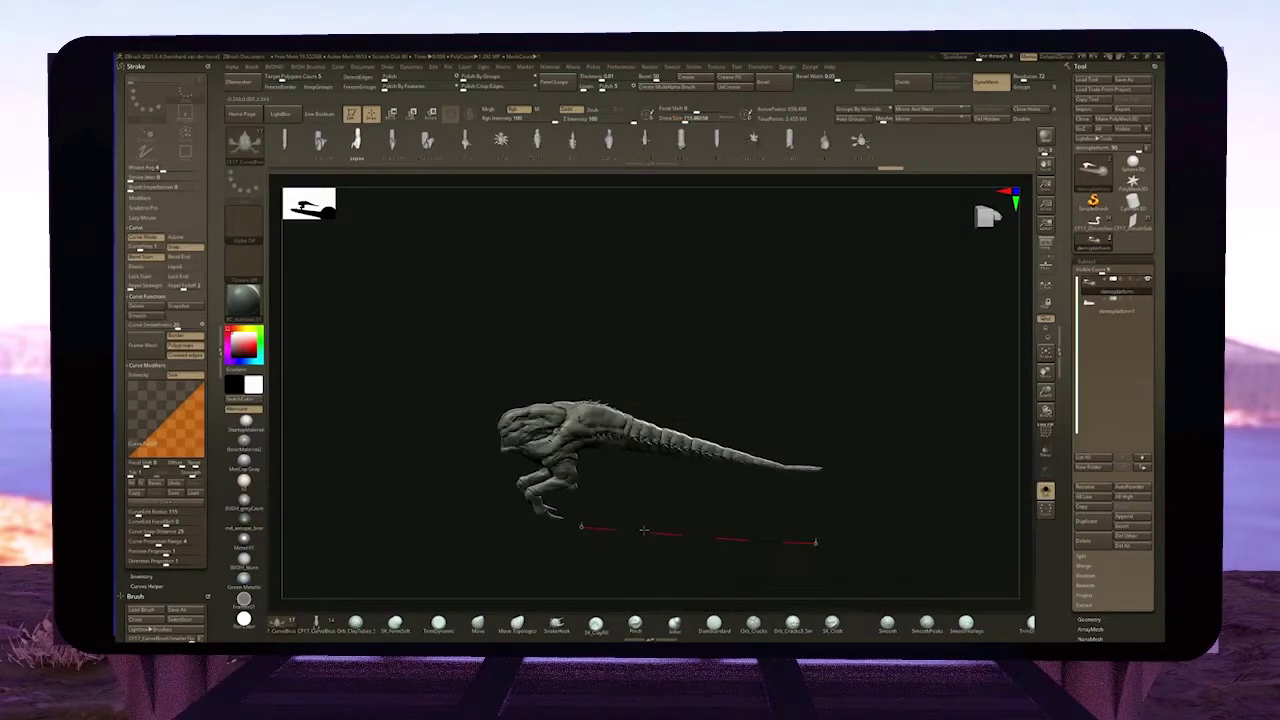
pyautogui.moveTo(629, 472)
pyautogui.keyDown('shift'); pyautogui.mouseDown(button='right')
pyautogui.moveTo(677, 491)
pyautogui.moveTo(677, 529)
pyautogui.moveTo(658, 520)
pyautogui.mouseUp(button='right'); pyautogui.keyUp('shift')
pyautogui.press('space')
pyautogui.click(682, 465)
pyautogui.click(677, 529)
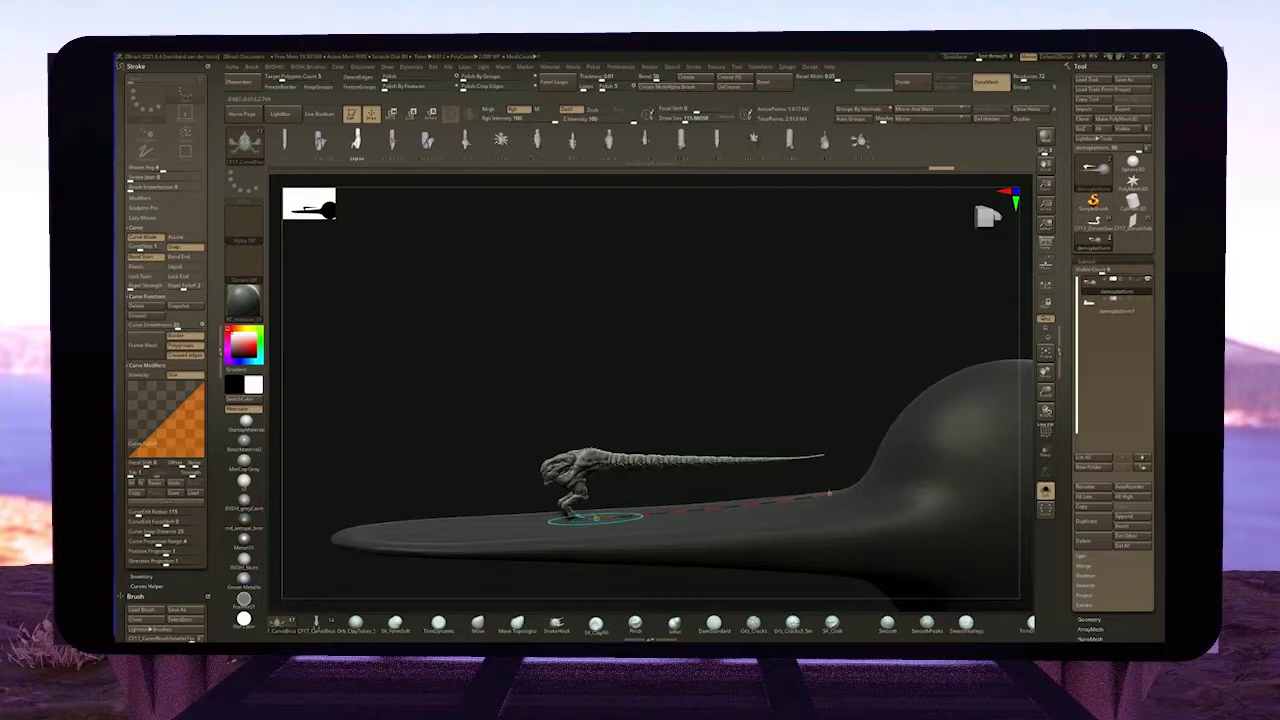
# Try arching the two-legged creature's tail by bending its curve, then undo the bend and the creature.
pyautogui.moveTo(596, 518)
pyautogui.mouseDown()
pyautogui.moveTo(577, 504)
pyautogui.moveTo(598, 437)
pyautogui.moveTo(587, 355)
pyautogui.moveTo(516, 474)
pyautogui.moveTo(489, 481)
pyautogui.mouseUp()
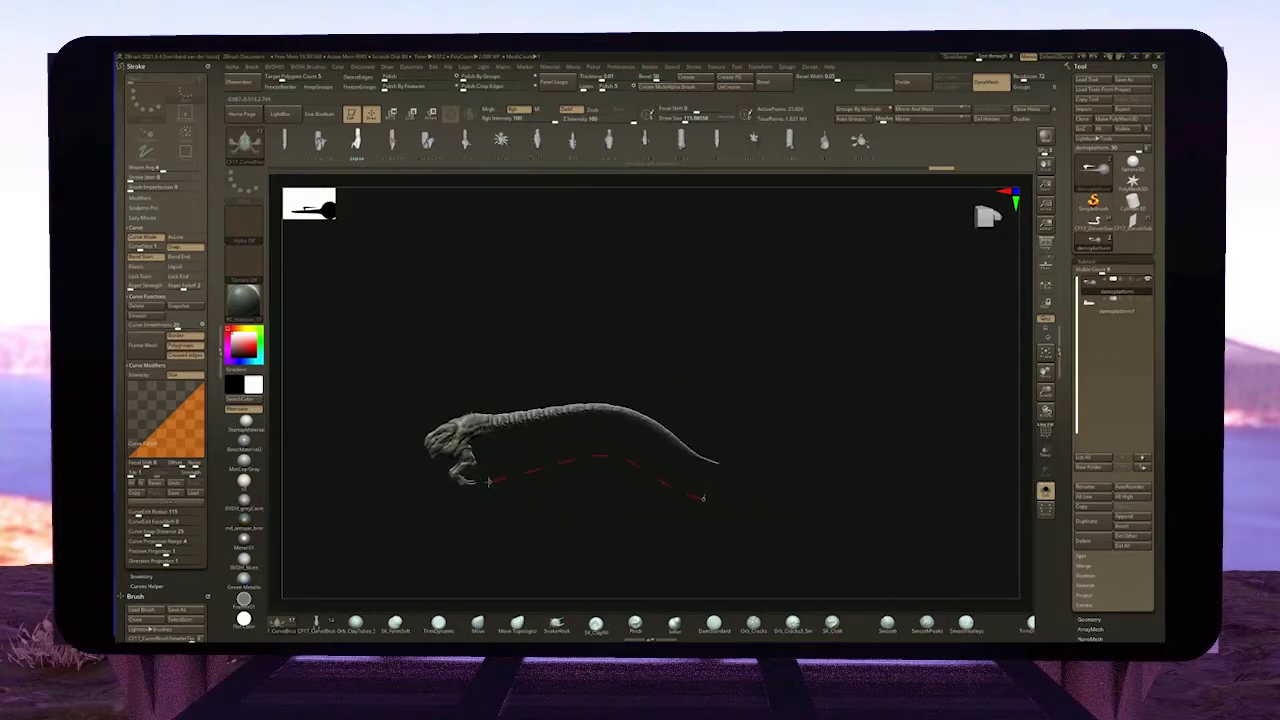
pyautogui.moveTo(537, 478); pyautogui.dragTo(578, 335, button='right')
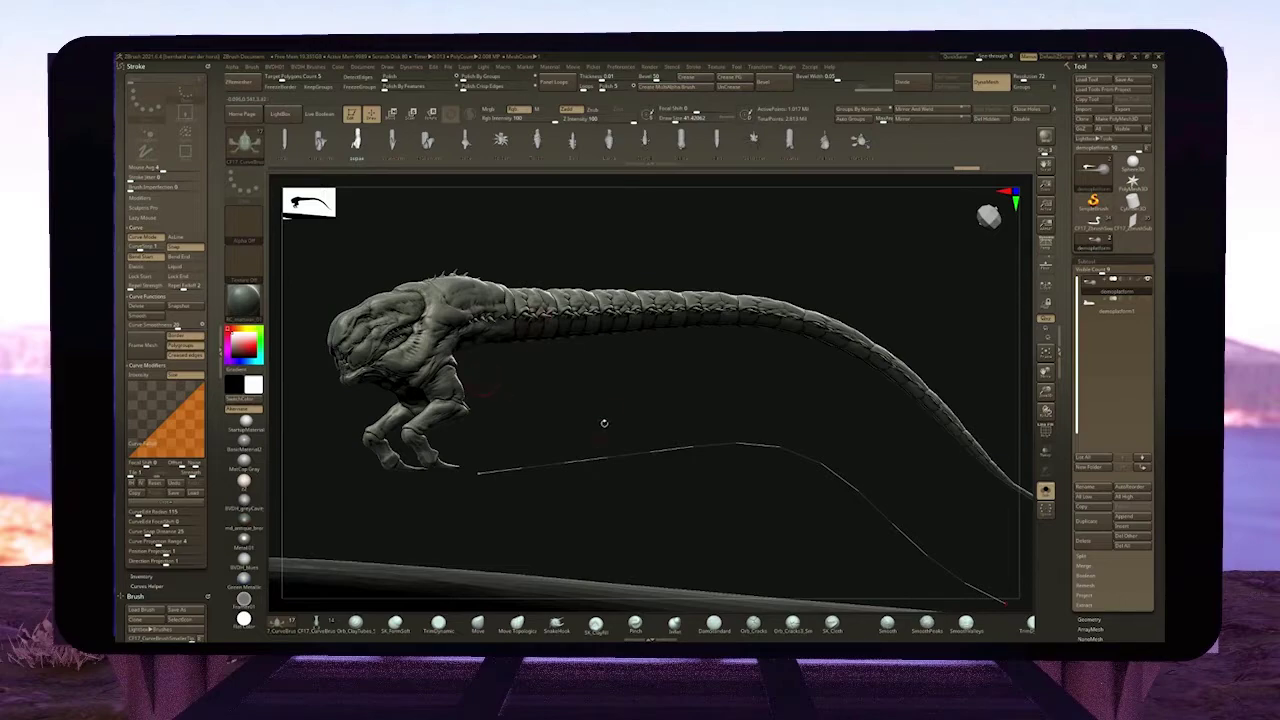
pyautogui.moveTo(612, 392)
pyautogui.mouseDown(button='right')
pyautogui.moveTo(614, 411)
pyautogui.moveTo(591, 371)
pyautogui.moveTo(622, 403)
pyautogui.moveTo(688, 433)
pyautogui.mouseUp(button='right')
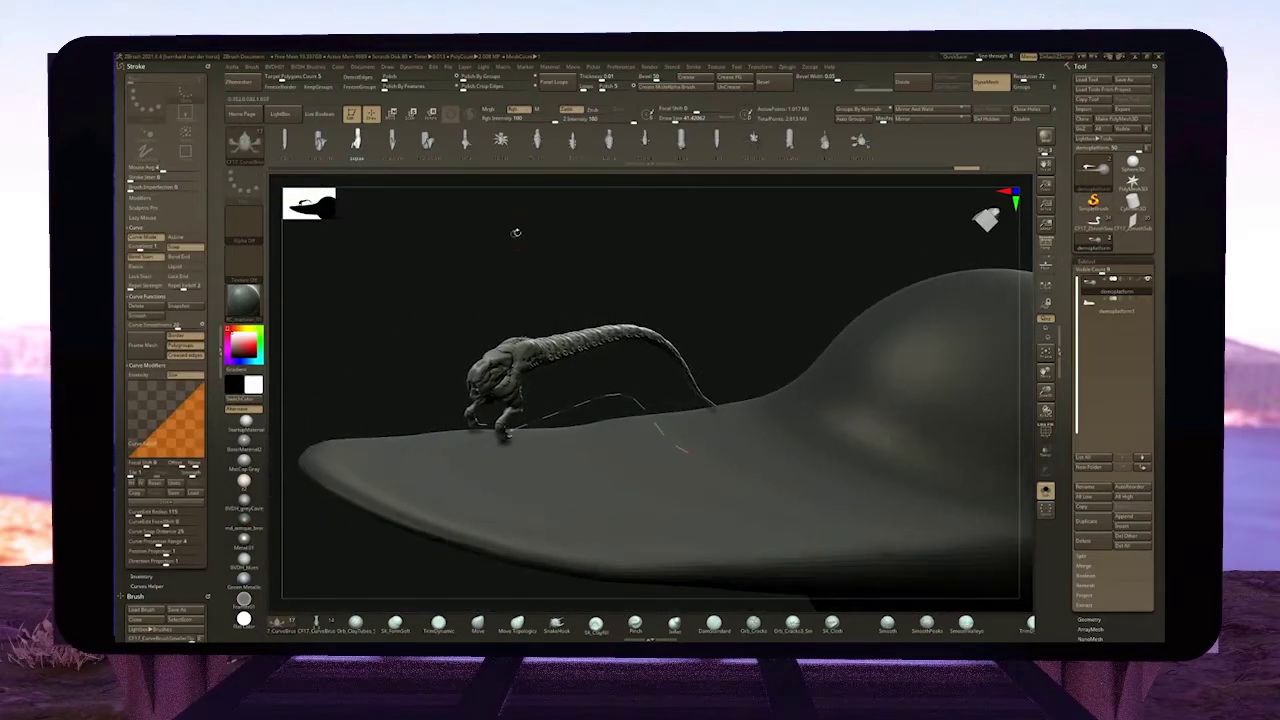
pyautogui.hotkey('ctrl', 'z')
pyautogui.keyDown('alt'); pyautogui.moveTo(950, 421); pyautogui.dragTo(672, 426, button='right'); pyautogui.keyUp('alt')
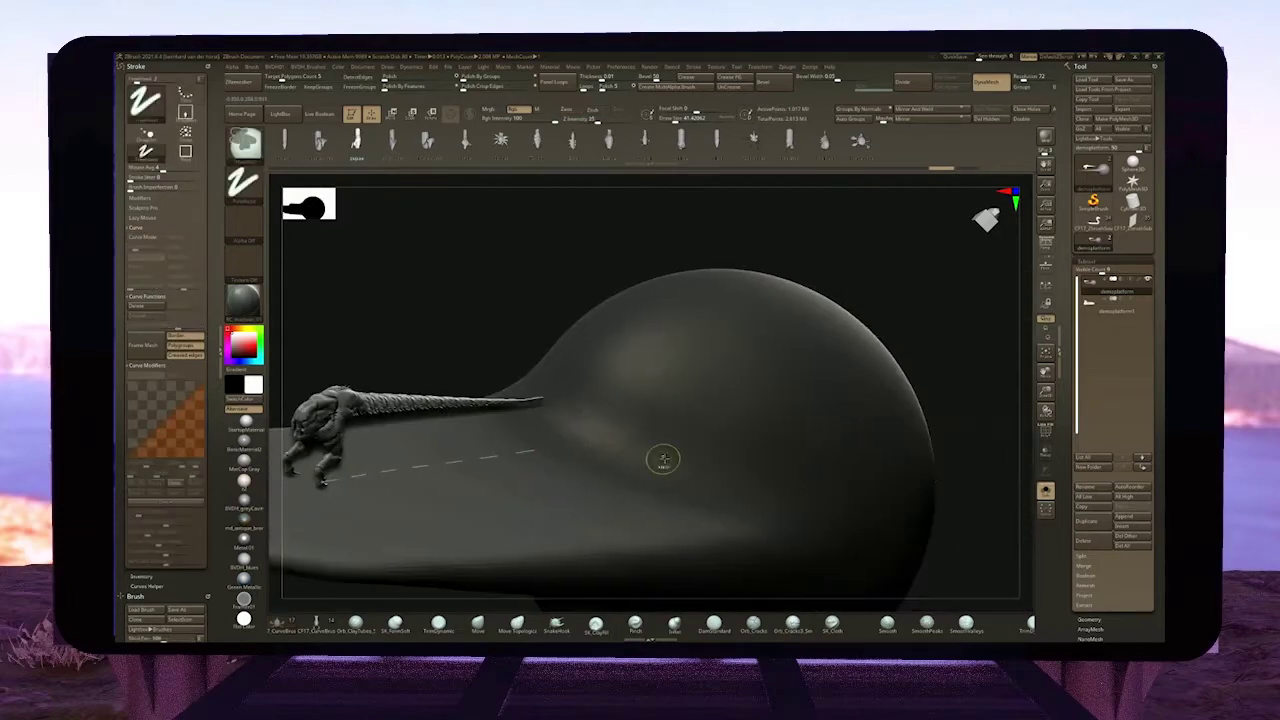
pyautogui.hotkey('ctrl', 'z')
# Choose the horned dragon serpent mesh, draw it along the platform and examine its head from the side and front.
pyautogui.click(416, 170)
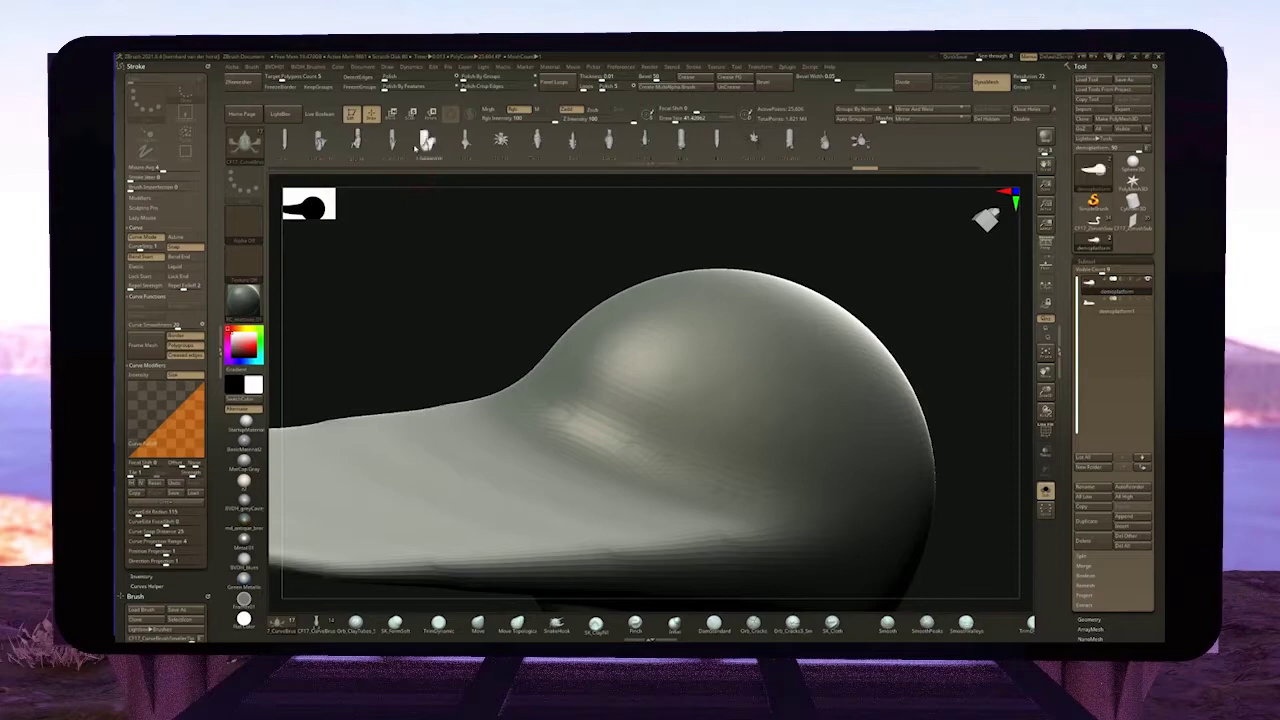
pyautogui.moveTo(654, 442)
pyautogui.mouseDown(button='right')
pyautogui.moveTo(643, 346)
pyautogui.moveTo(608, 357)
pyautogui.mouseUp(button='right')
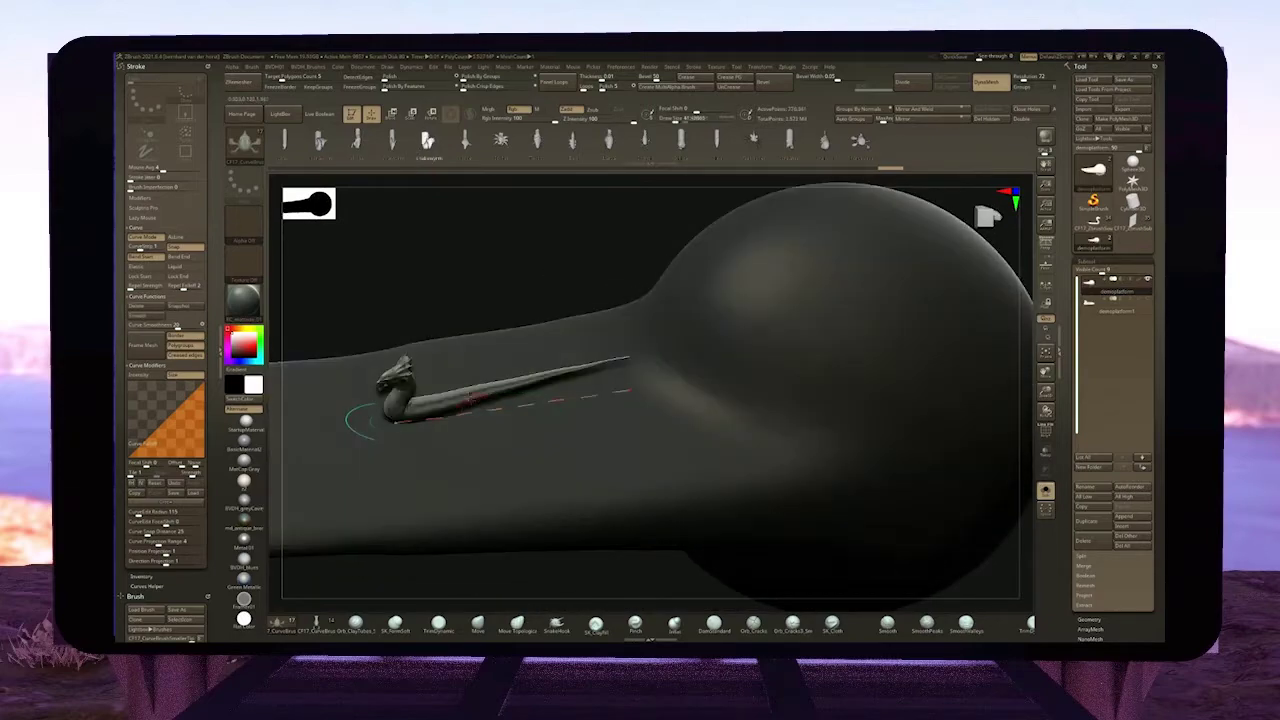
pyautogui.moveTo(515, 420)
pyautogui.mouseDown(button='right')
pyautogui.moveTo(457, 366)
pyautogui.moveTo(484, 417)
pyautogui.moveTo(610, 438)
pyautogui.moveTo(650, 420)
pyautogui.mouseUp(button='right')
pyautogui.moveTo(650, 420)
pyautogui.keyDown('ctrl'); pyautogui.mouseDown(button='right')
pyautogui.moveTo(676, 455)
pyautogui.moveTo(690, 540)
pyautogui.mouseUp(button='right'); pyautogui.keyUp('ctrl')
pyautogui.moveTo(484, 427)
pyautogui.mouseDown(button='right')
pyautogui.moveTo(656, 391)
pyautogui.moveTo(672, 440)
pyautogui.mouseUp(button='right')
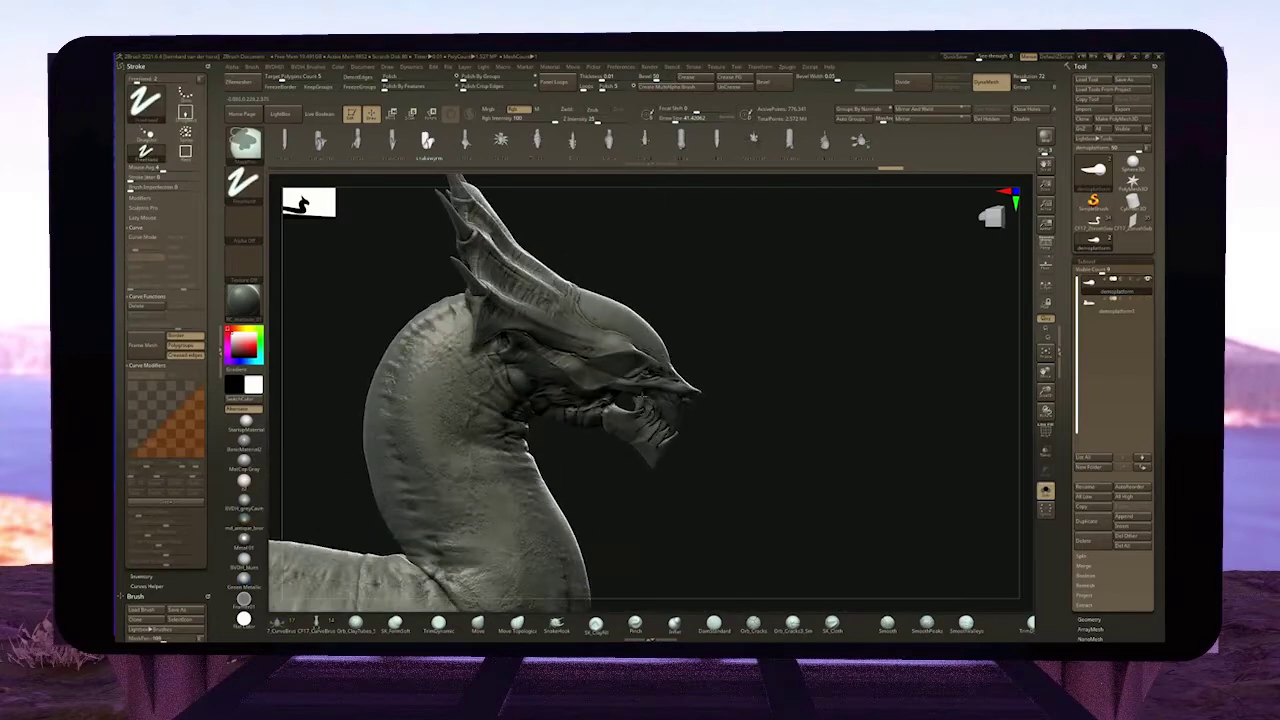
pyautogui.moveTo(680, 392)
pyautogui.mouseDown(button='right')
pyautogui.moveTo(623, 370)
pyautogui.moveTo(588, 374)
pyautogui.mouseUp(button='right')
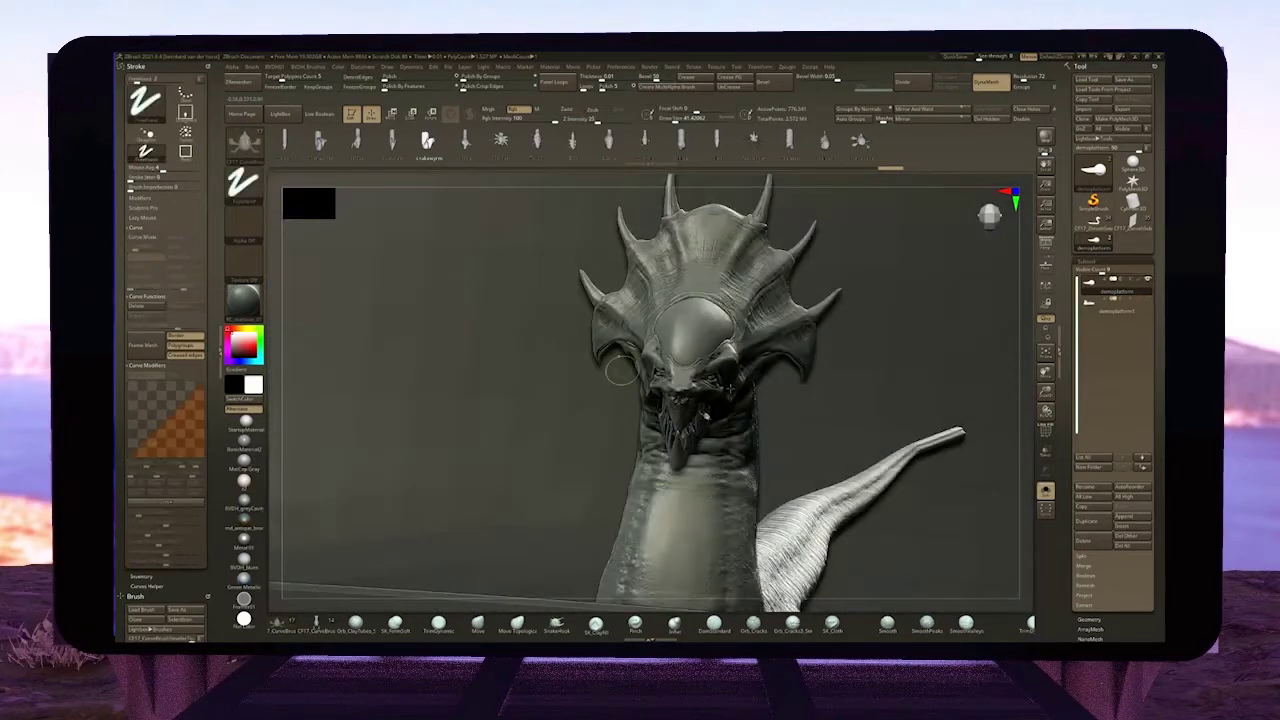
# Try a smaller version of the dragon serpent on the platform and undo it.
pyautogui.moveTo(731, 390)
pyautogui.mouseDown(button='right')
pyautogui.moveTo(634, 360)
pyautogui.moveTo(622, 328)
pyautogui.moveTo(797, 500)
pyautogui.mouseUp(button='right')
pyautogui.moveTo(736, 466)
pyautogui.keyDown('ctrl'); pyautogui.mouseDown(button='right')
pyautogui.moveTo(748, 474)
pyautogui.moveTo(715, 470)
pyautogui.moveTo(597, 523)
pyautogui.moveTo(660, 455)
pyautogui.moveTo(869, 432)
pyautogui.moveTo(860, 400)
pyautogui.mouseUp(button='right'); pyautogui.keyUp('ctrl')
pyautogui.keyDown('ctrl'); pyautogui.keyDown('shift'); pyautogui.click(745, 475); pyautogui.keyUp('shift'); pyautogui.keyUp('ctrl')
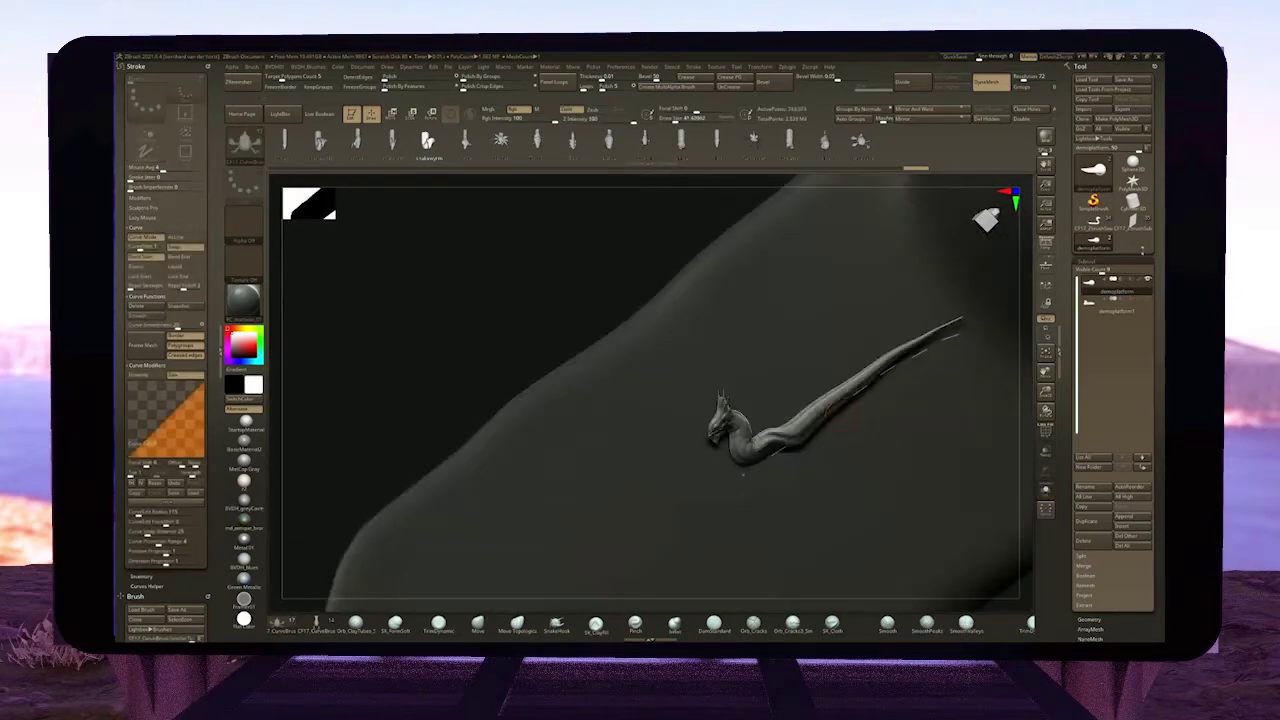
pyautogui.moveTo(762, 430); pyautogui.dragTo(690, 477, button='right')
pyautogui.hotkey('ctrl', 'z')
pyautogui.hotkey('ctrl', 'z')
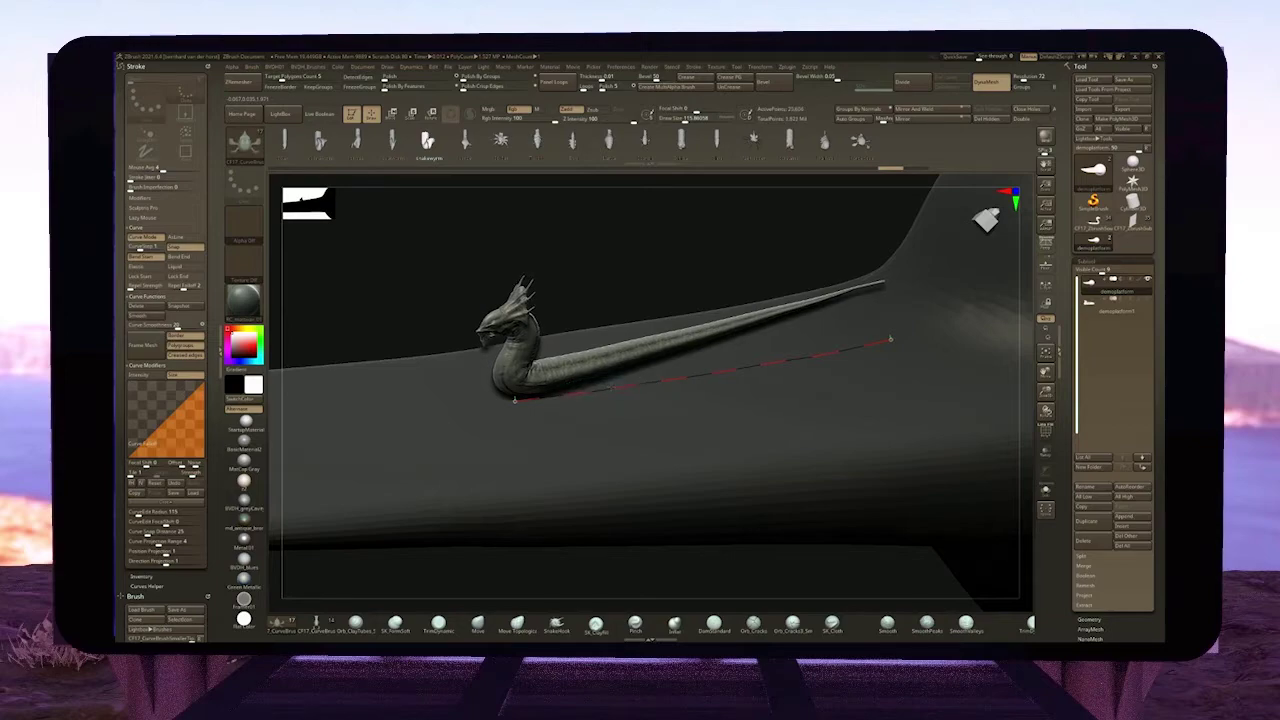
# Try reshaping the dragon serpent by pulling its curve near the neck, undoing the distorted attempts.
pyautogui.click(891, 339)
pyautogui.moveTo(600, 396)
pyautogui.mouseDown()
pyautogui.moveTo(563, 468)
pyautogui.moveTo(612, 402)
pyautogui.moveTo(581, 412)
pyautogui.mouseUp()
pyautogui.hotkey('ctrl', 'z')
pyautogui.hotkey('ctrl', 'z')
pyautogui.click(587, 400)
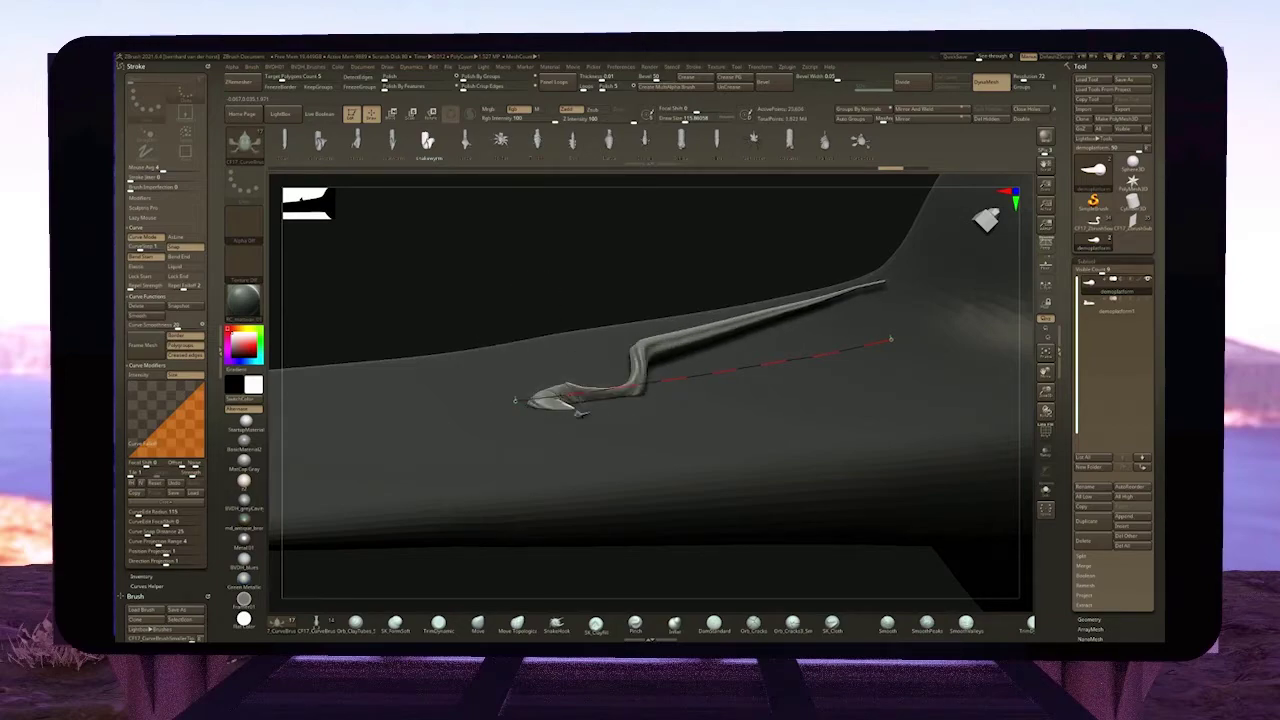
pyautogui.hotkey('ctrl', 'z')
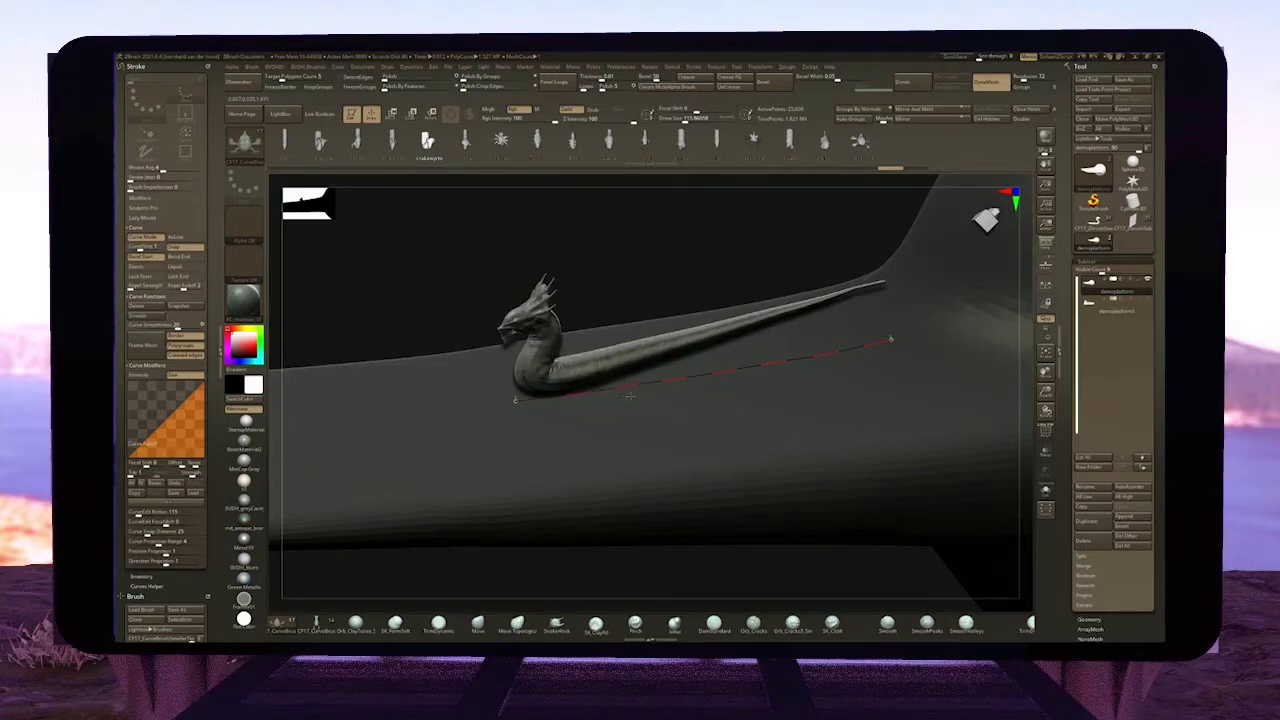
pyautogui.moveTo(629, 396); pyautogui.dragTo(645, 392)
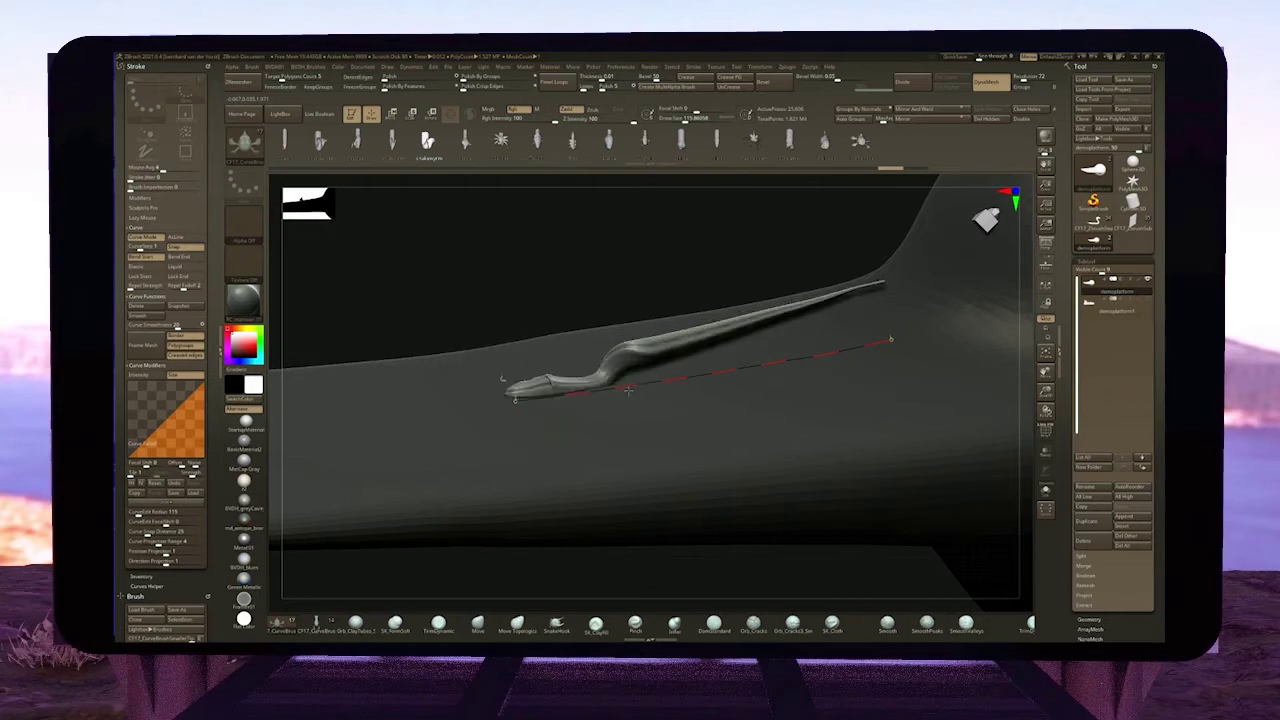
# Replace the dragon with the armoured clawed creature, bend its curve to curl the tail, and inspect the head.
pyautogui.moveTo(664, 358); pyautogui.dragTo(630, 405, button='right')
pyautogui.moveTo(428, 394); pyautogui.dragTo(500, 206, button='right')
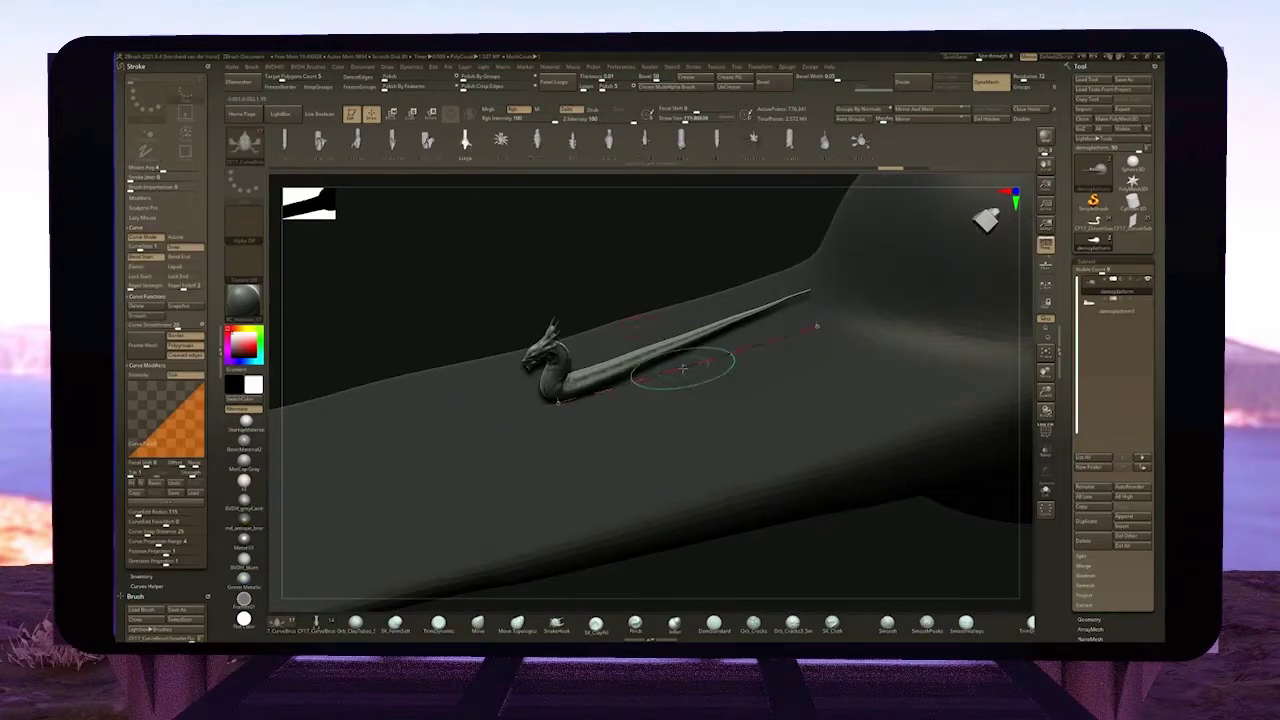
pyautogui.moveTo(700, 371); pyautogui.dragTo(683, 340, button='right')
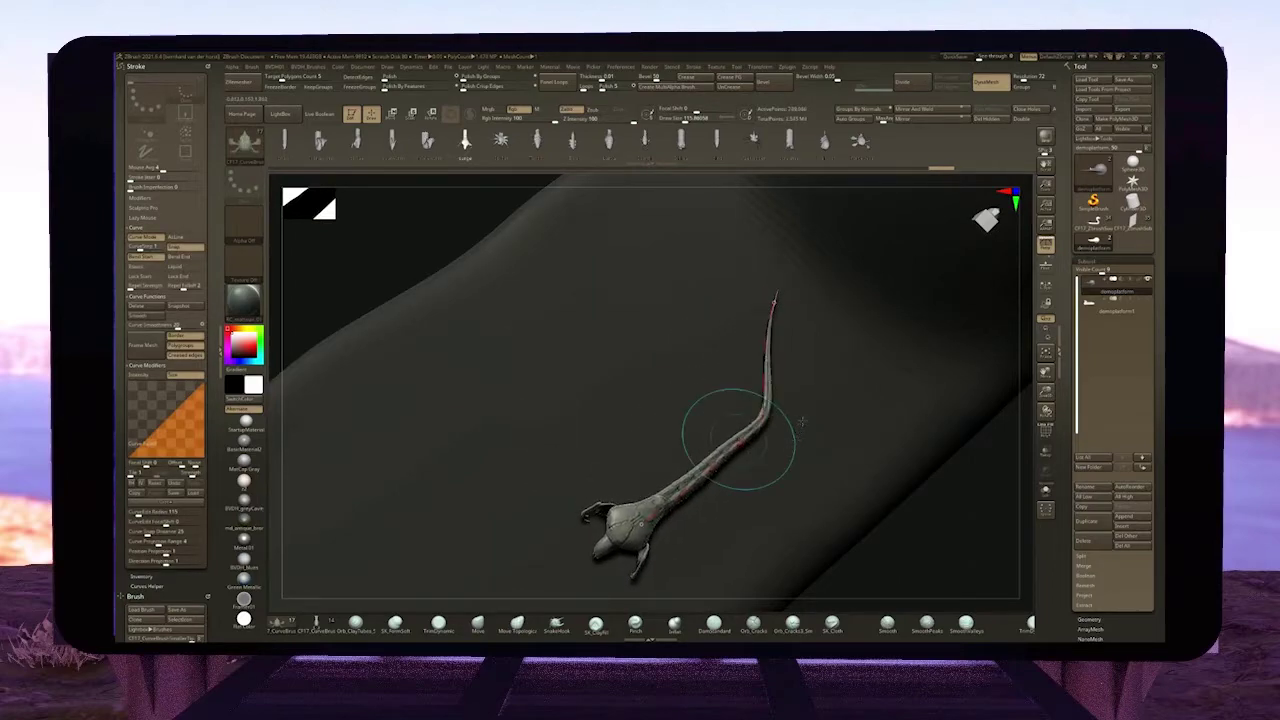
pyautogui.moveTo(741, 440); pyautogui.dragTo(798, 411)
pyautogui.moveTo(795, 411); pyautogui.dragTo(900, 440, button='right')
pyautogui.moveTo(534, 351); pyautogui.dragTo(528, 356, button='right')
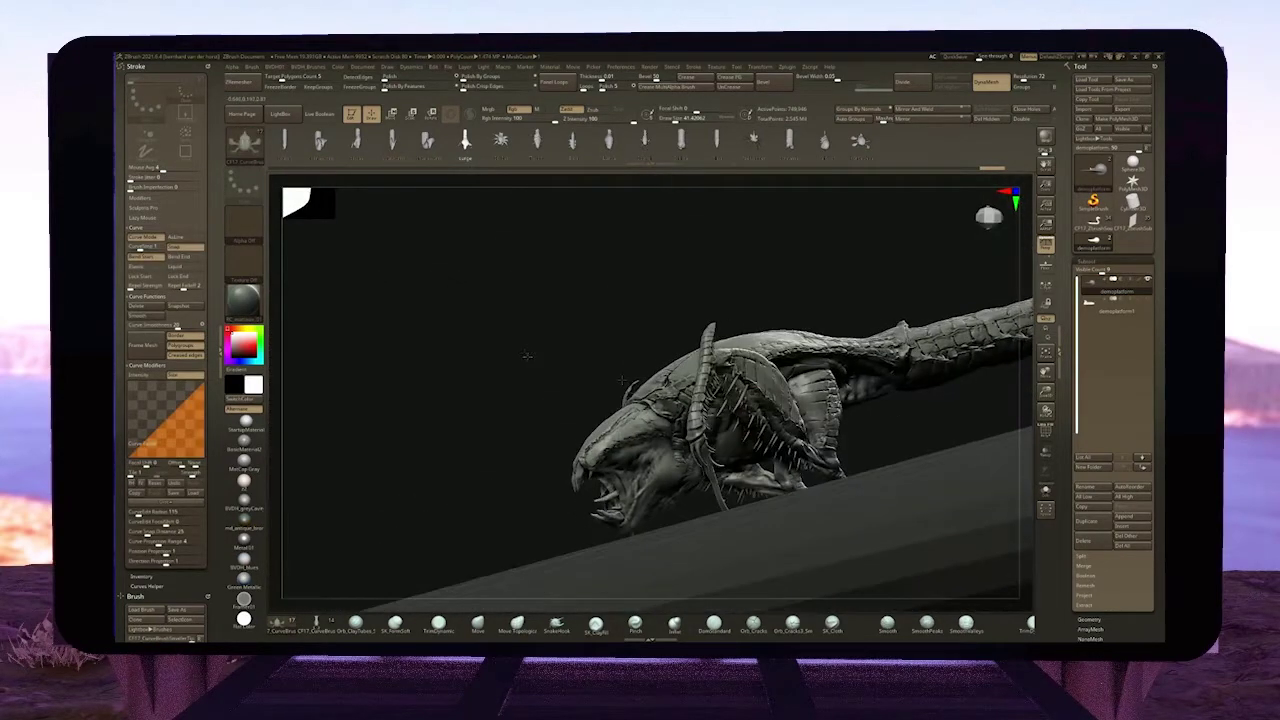
pyautogui.moveTo(700, 450)
pyautogui.mouseDown(button='right')
pyautogui.moveTo(746, 424)
pyautogui.moveTo(790, 500)
pyautogui.mouseUp(button='right')
pyautogui.moveTo(610, 500); pyautogui.dragTo(491, 403, button='right')
# Bend the clawed creature's tail into a smoother arc with an enlarged Move brush.
pyautogui.press('b')
pyautogui.press('m')
pyautogui.press('v')
pyautogui.press('space')
pyautogui.moveTo(491, 402); pyautogui.dragTo(498, 401)
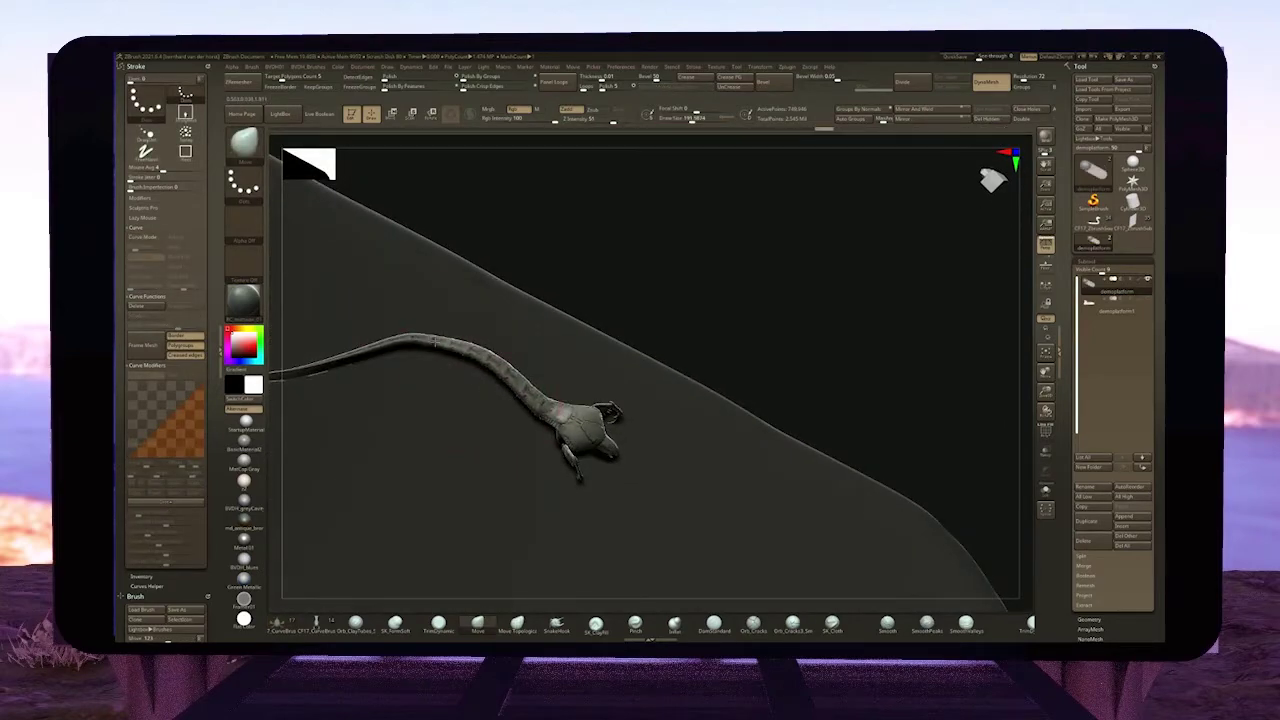
# Inspect the clawed creature from the front and side, then remove it from the platform.
pyautogui.moveTo(481, 385); pyautogui.dragTo(638, 289, button='right')
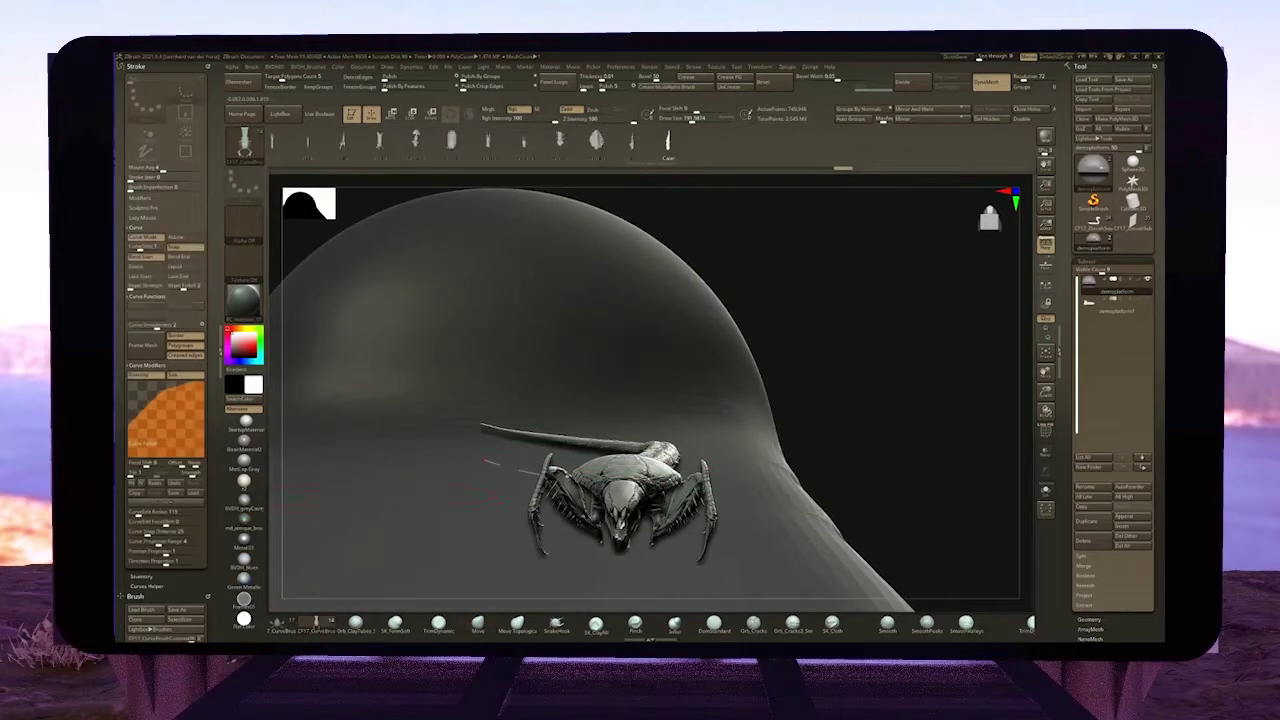
pyautogui.moveTo(640, 400); pyautogui.dragTo(480, 410, button='right')
pyautogui.moveTo(610, 450); pyautogui.dragTo(740, 440, button='right')
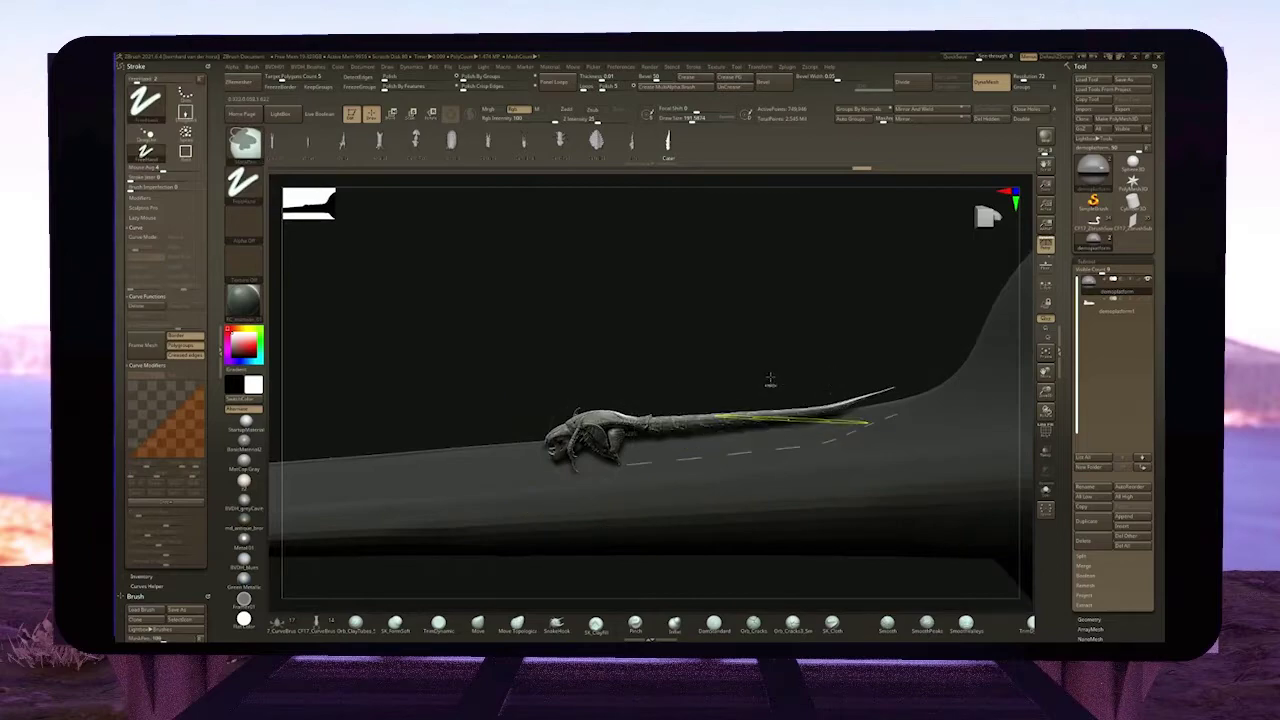
pyautogui.click(770, 378)
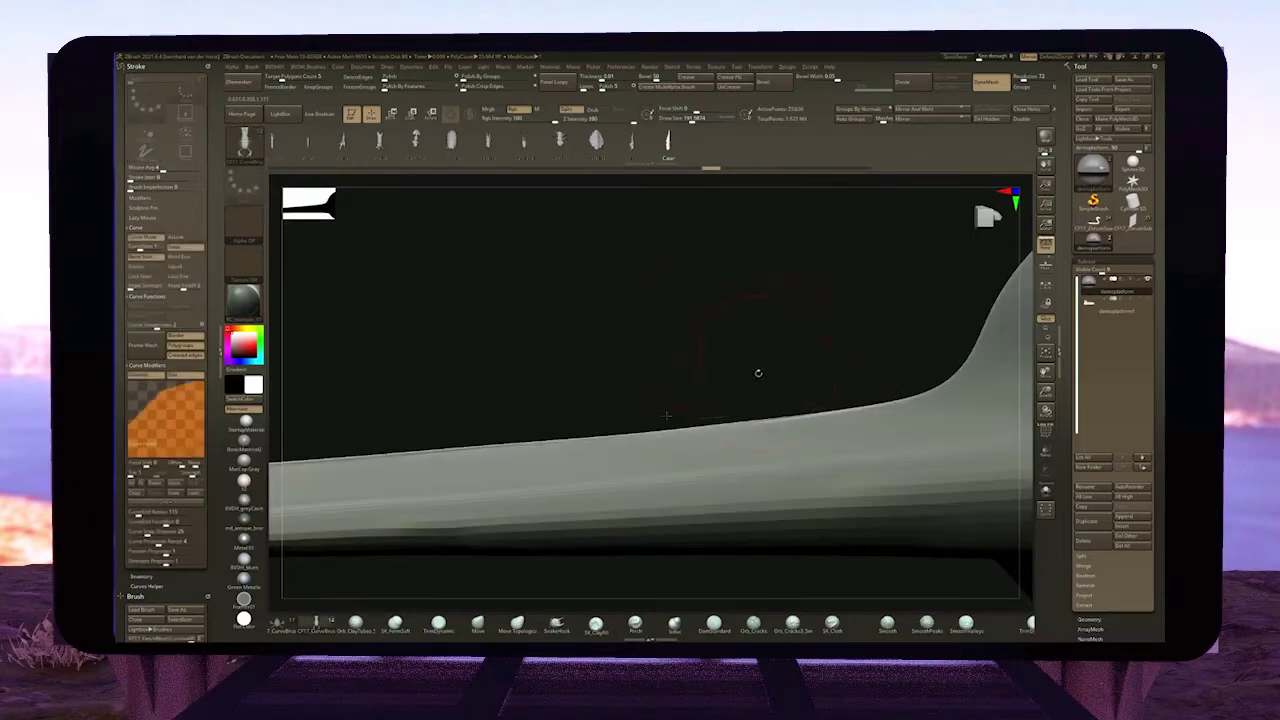
# Switch to the curve brush set containing the Spider creature and frame the whole demo platform.
pyautogui.moveTo(758, 373); pyautogui.dragTo(634, 366, button='right')
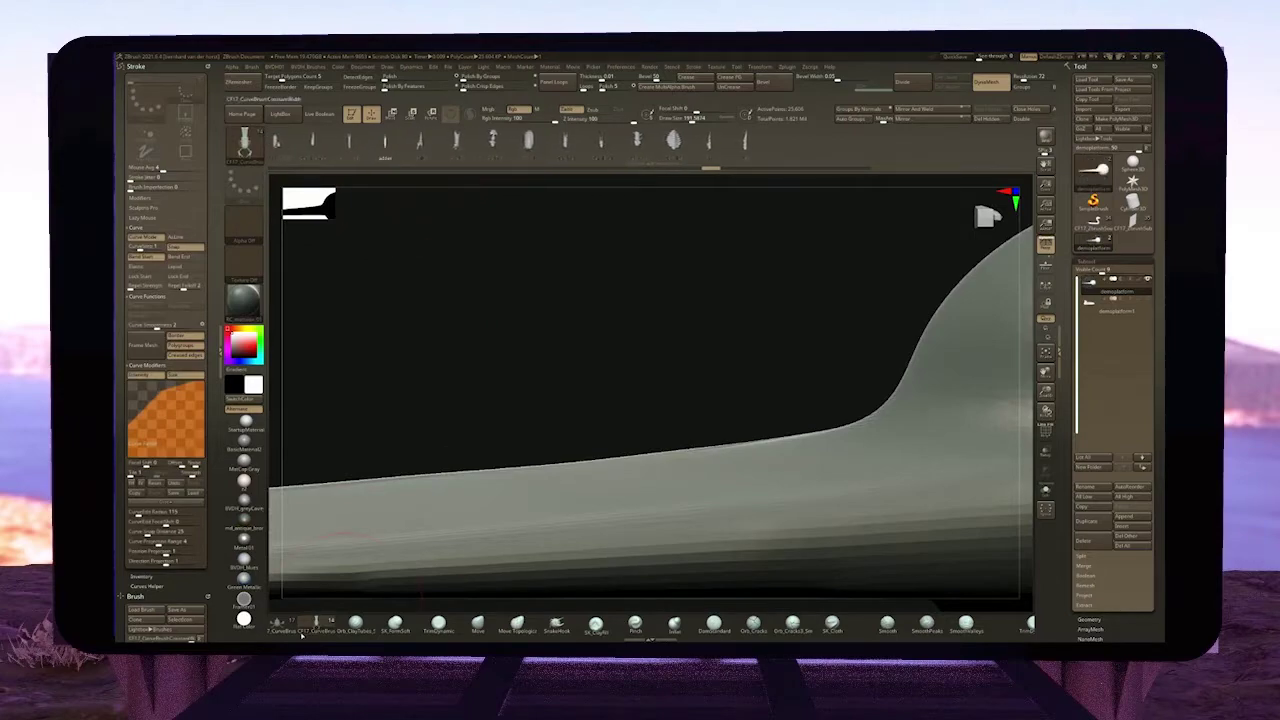
pyautogui.press('b')
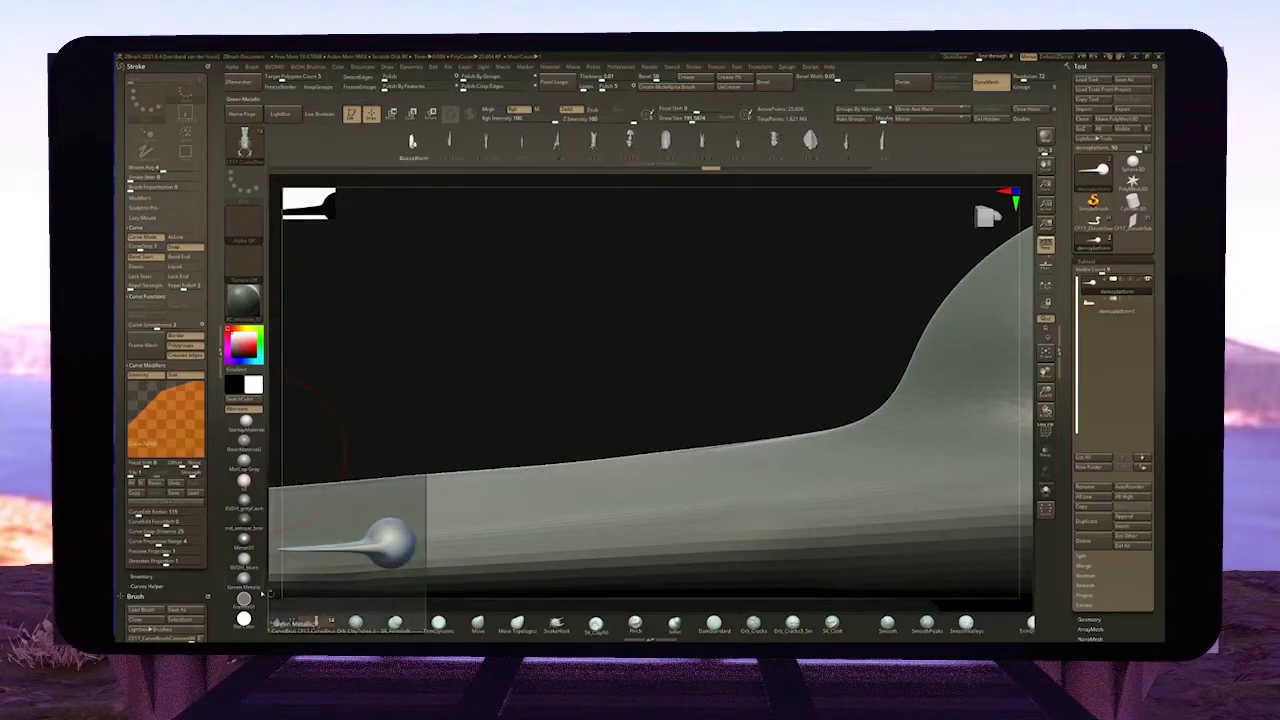
pyautogui.press('b')
pyautogui.click(278, 622)
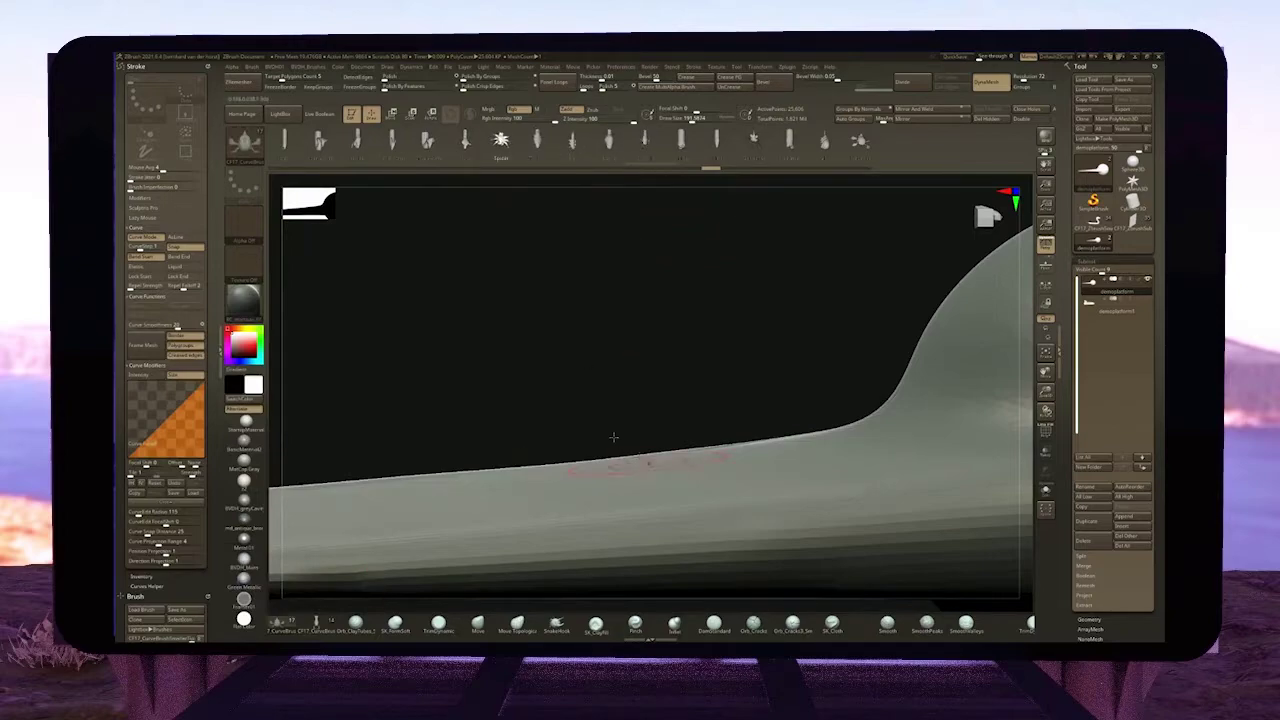
pyautogui.press('f')
pyautogui.press('space')
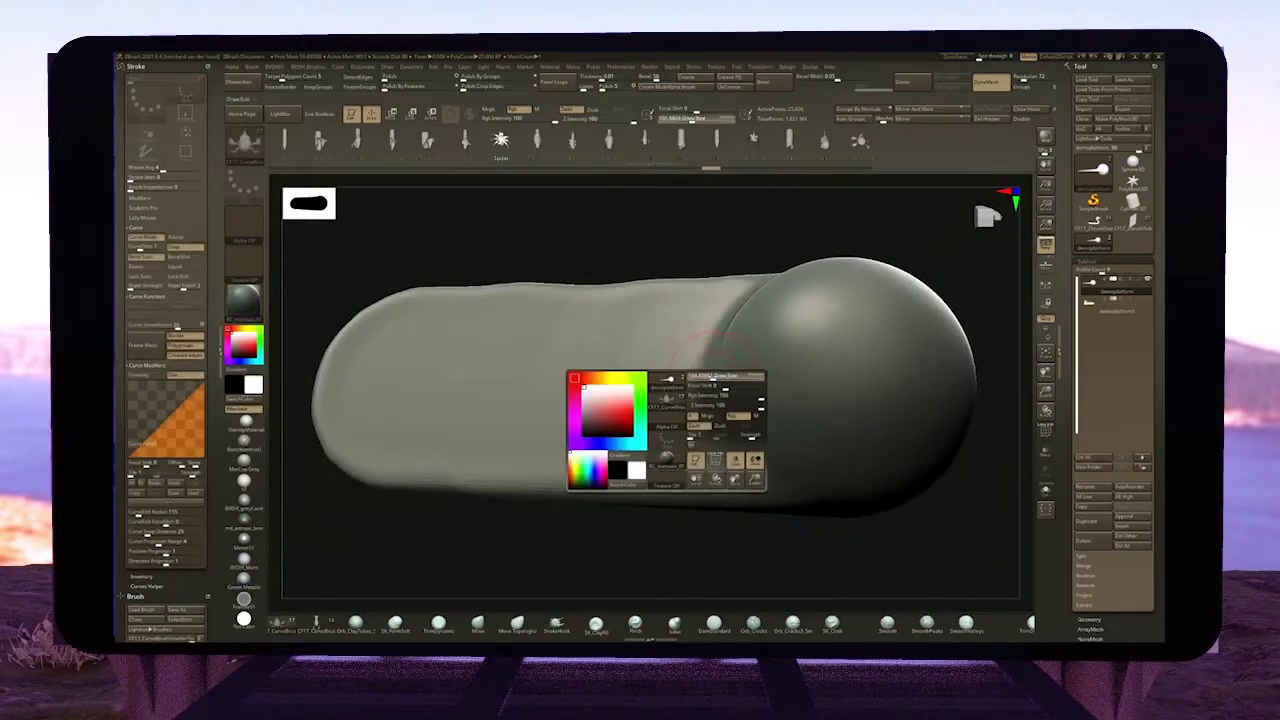
# Try drawing the Spider creature on the platform at different draw sizes, undoing each attempt.
pyautogui.moveTo(668, 488)
pyautogui.mouseDown()
pyautogui.moveTo(640, 540)
pyautogui.moveTo(650, 560)
pyautogui.moveTo(472, 588)
pyautogui.moveTo(571, 528)
pyautogui.mouseUp()
pyautogui.hotkey('ctrl', 'z')
pyautogui.press('space')
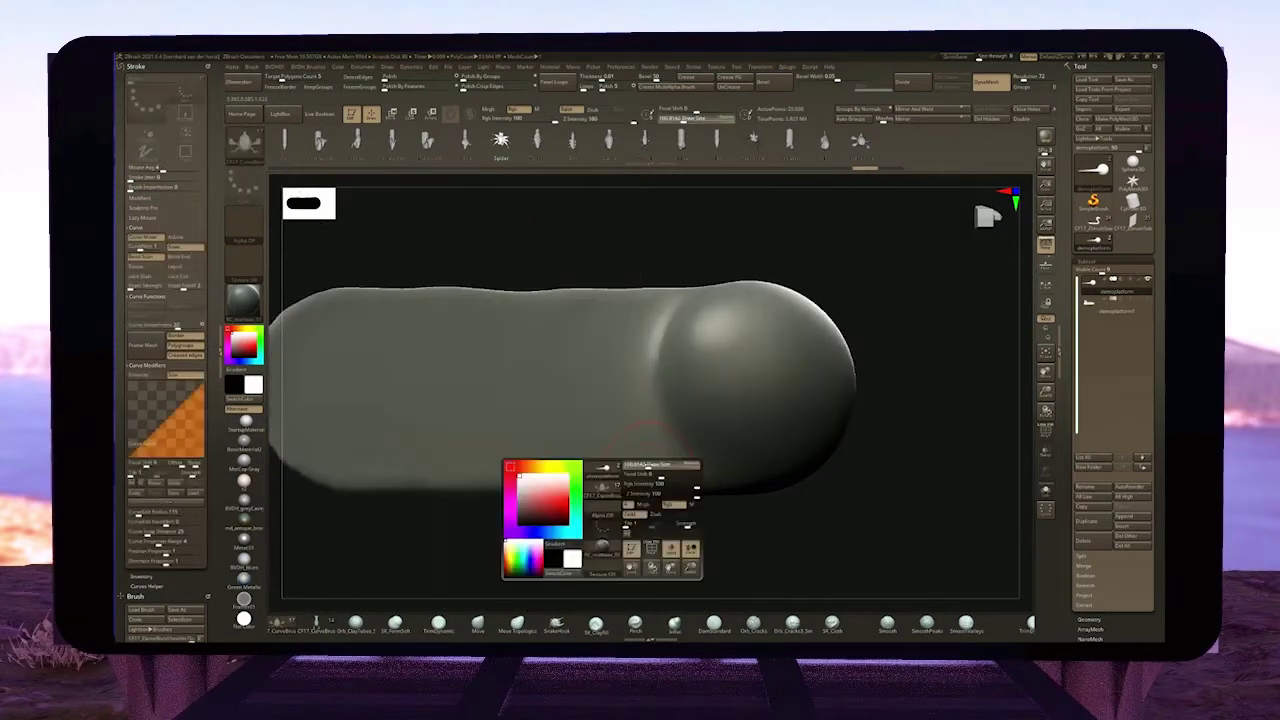
pyautogui.click(640, 406)
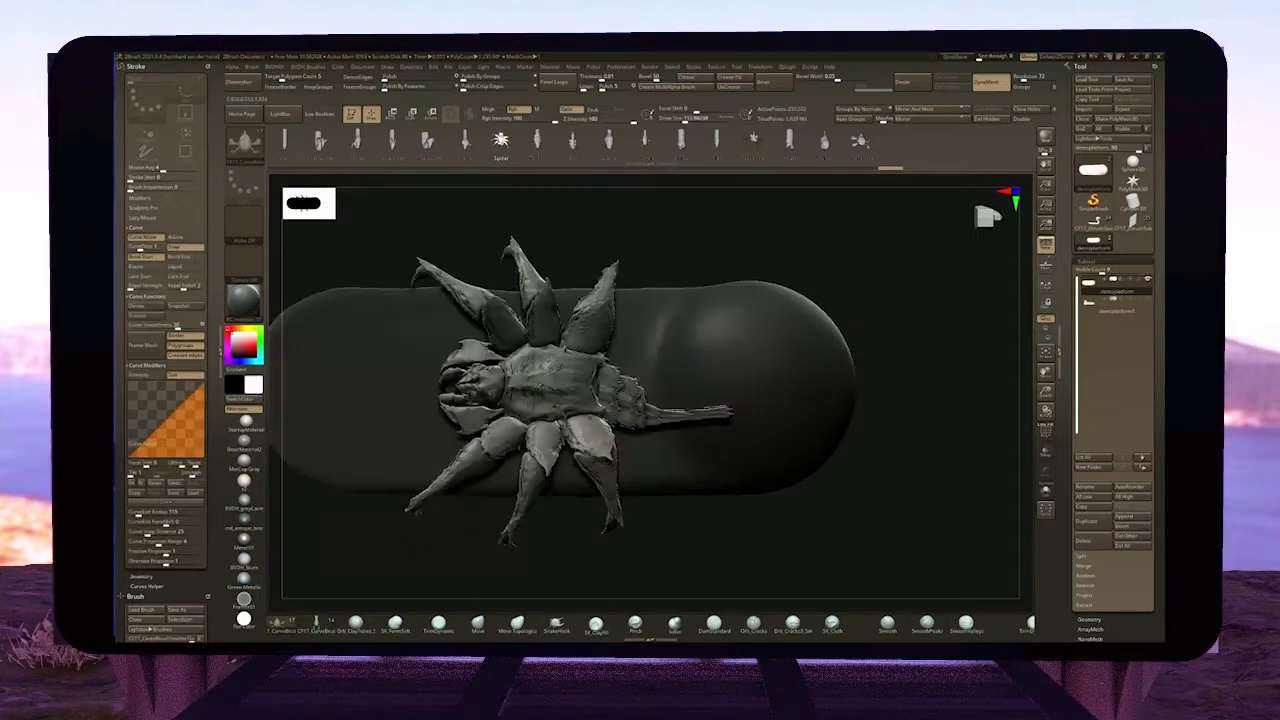
pyautogui.hotkey('ctrl', 'z')
# Draw the Spider at a smaller draw size with a long, curved tail across the platform, and inspect it up close.
pyautogui.press('space')
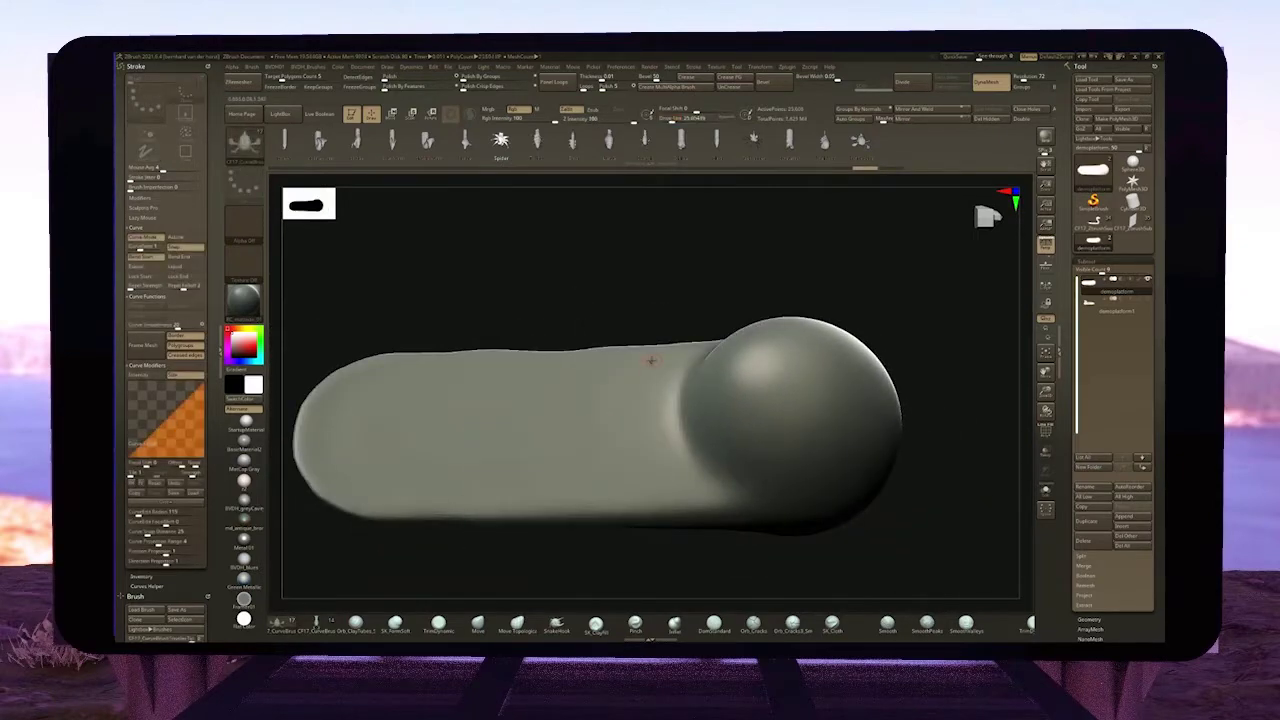
pyautogui.click(484, 448)
pyautogui.moveTo(950, 500); pyautogui.dragTo(800, 470)
pyautogui.moveTo(760, 440)
pyautogui.mouseDown(button='right')
pyautogui.moveTo(800, 380)
pyautogui.moveTo(670, 480)
pyautogui.moveTo(660, 508)
pyautogui.moveTo(494, 405)
pyautogui.mouseUp(button='right')
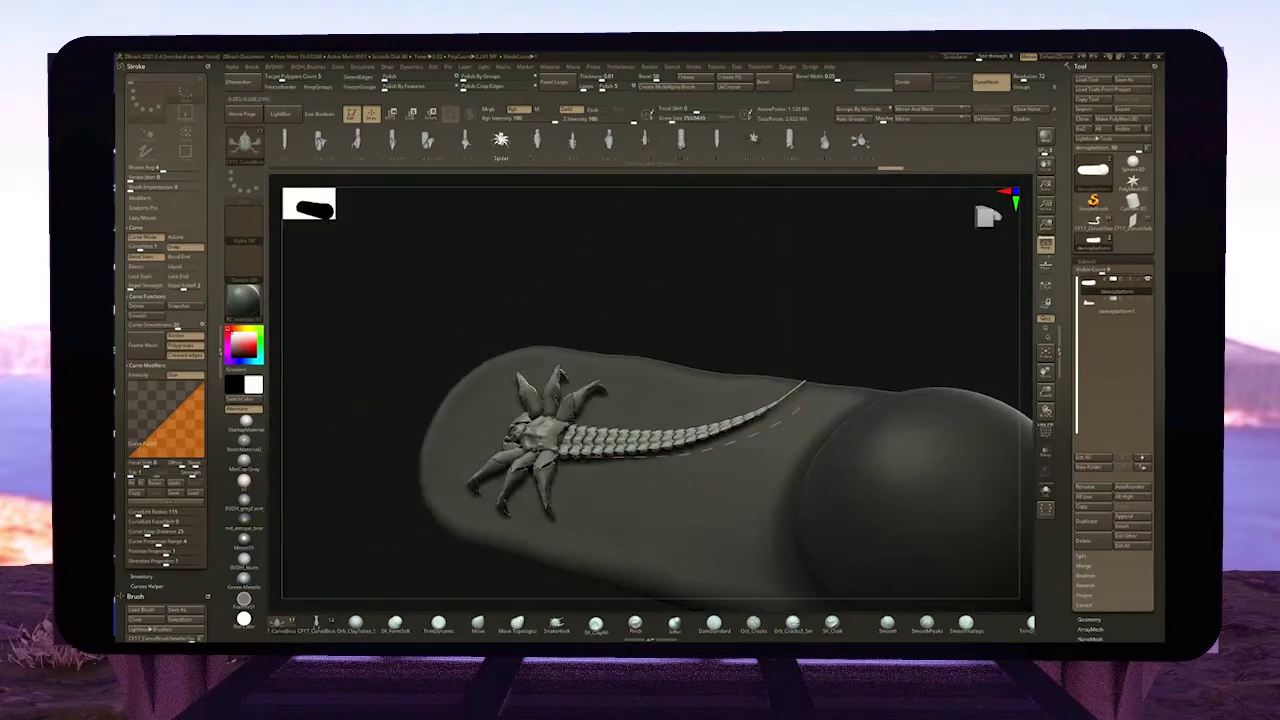
pyautogui.keyDown('alt'); pyautogui.moveTo(861, 319); pyautogui.dragTo(819, 308); pyautogui.keyUp('alt')
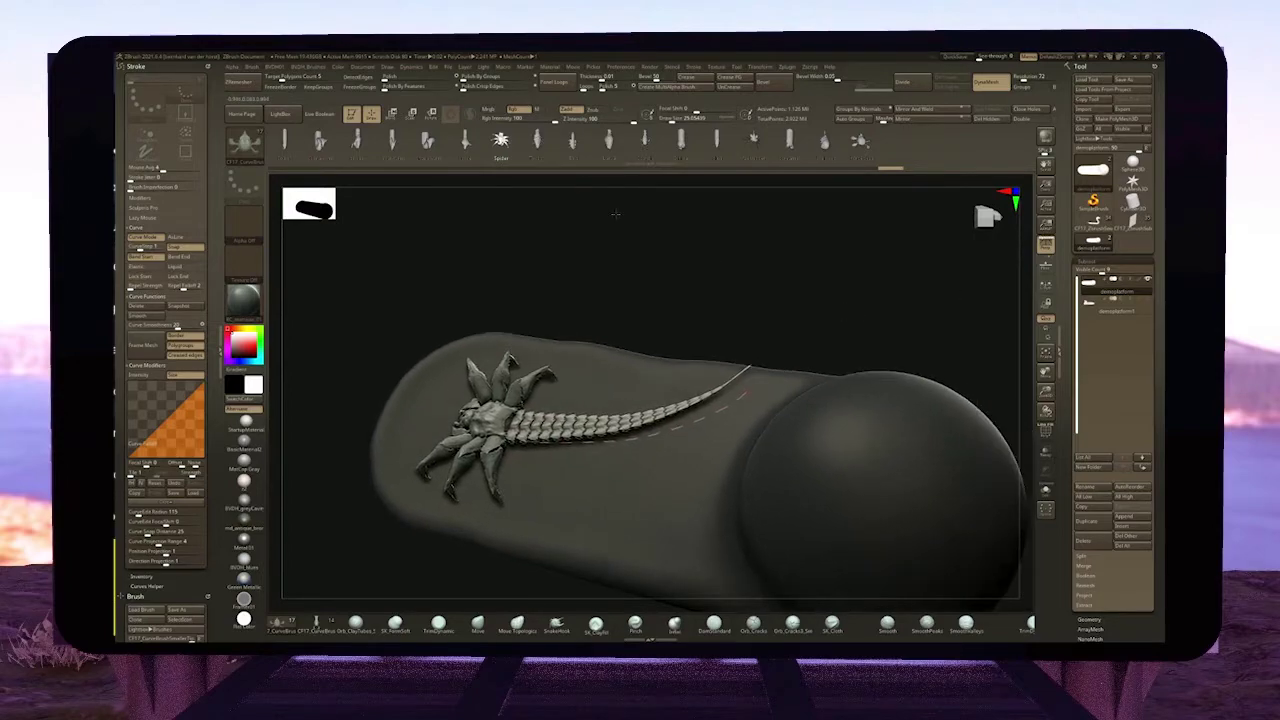
pyautogui.keyDown('ctrl'); pyautogui.moveTo(638, 307); pyautogui.dragTo(711, 530, button='right'); pyautogui.keyUp('ctrl')
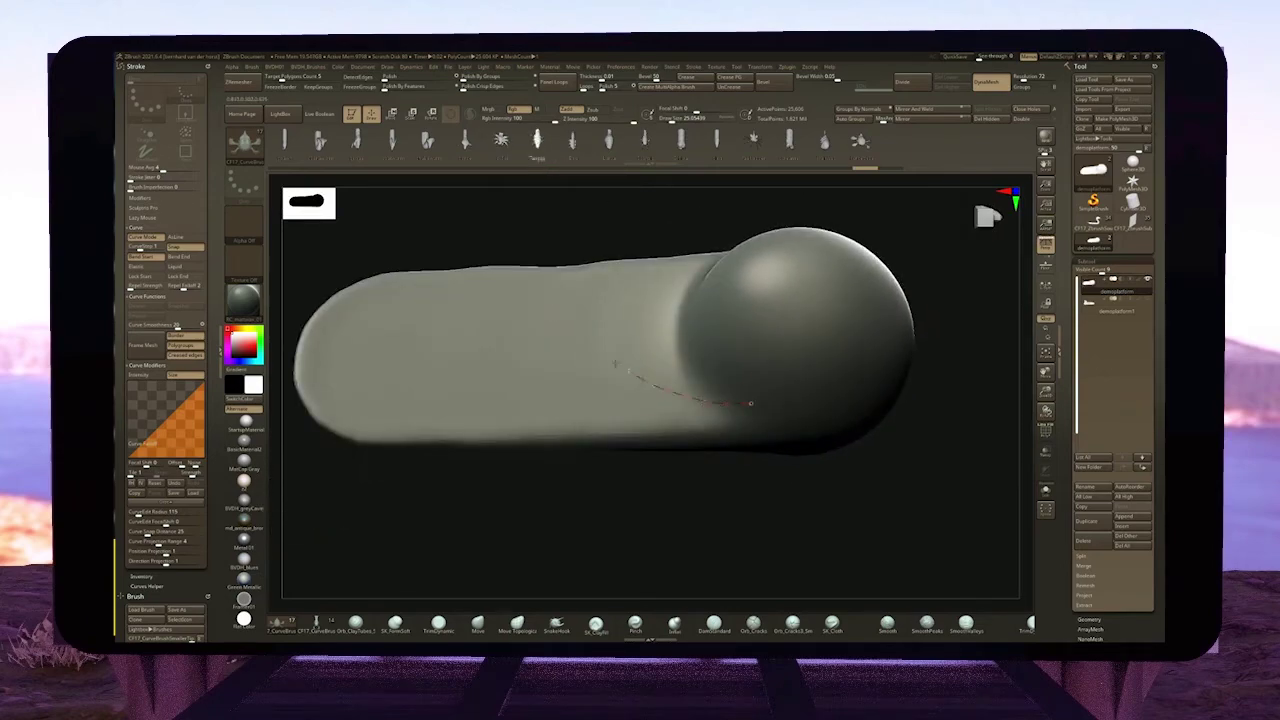
# Replace the Spider with the segmented crawling creature drawn along a long curve, and inspect it from the side.
pyautogui.click(536, 391)
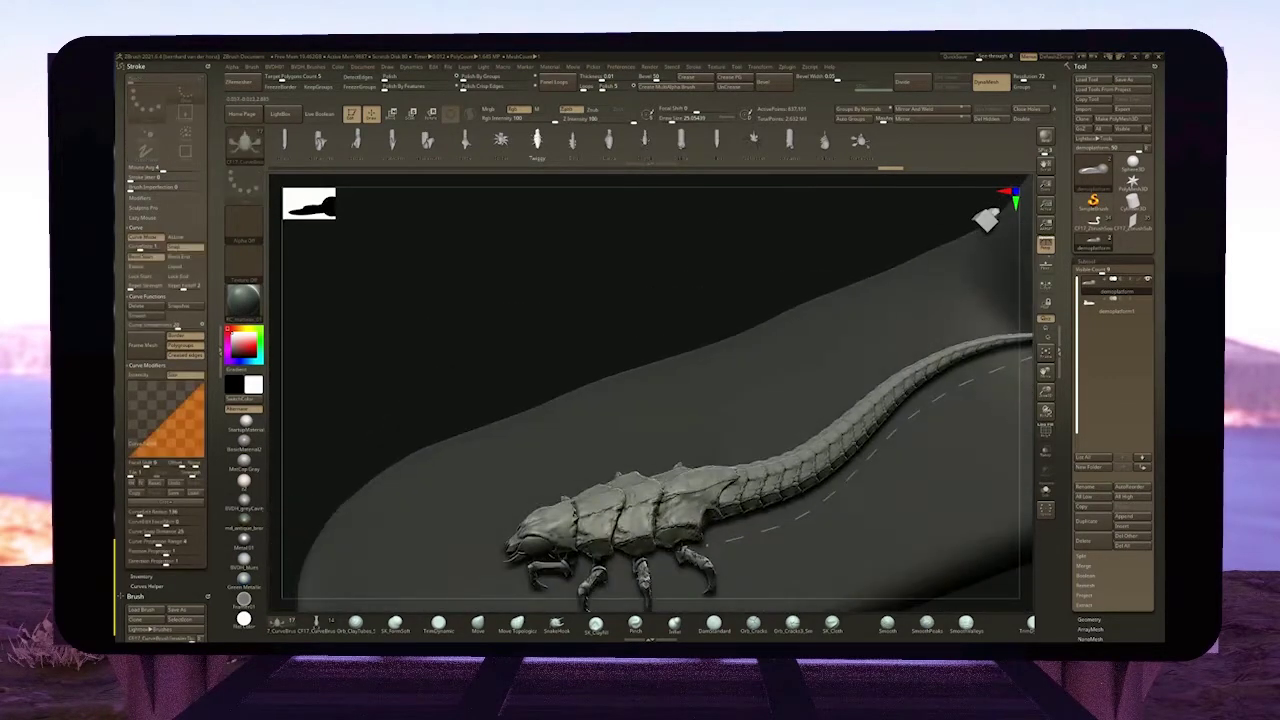
pyautogui.moveTo(707, 545)
pyautogui.mouseDown()
pyautogui.moveTo(598, 532)
pyautogui.moveTo(560, 577)
pyautogui.mouseUp()
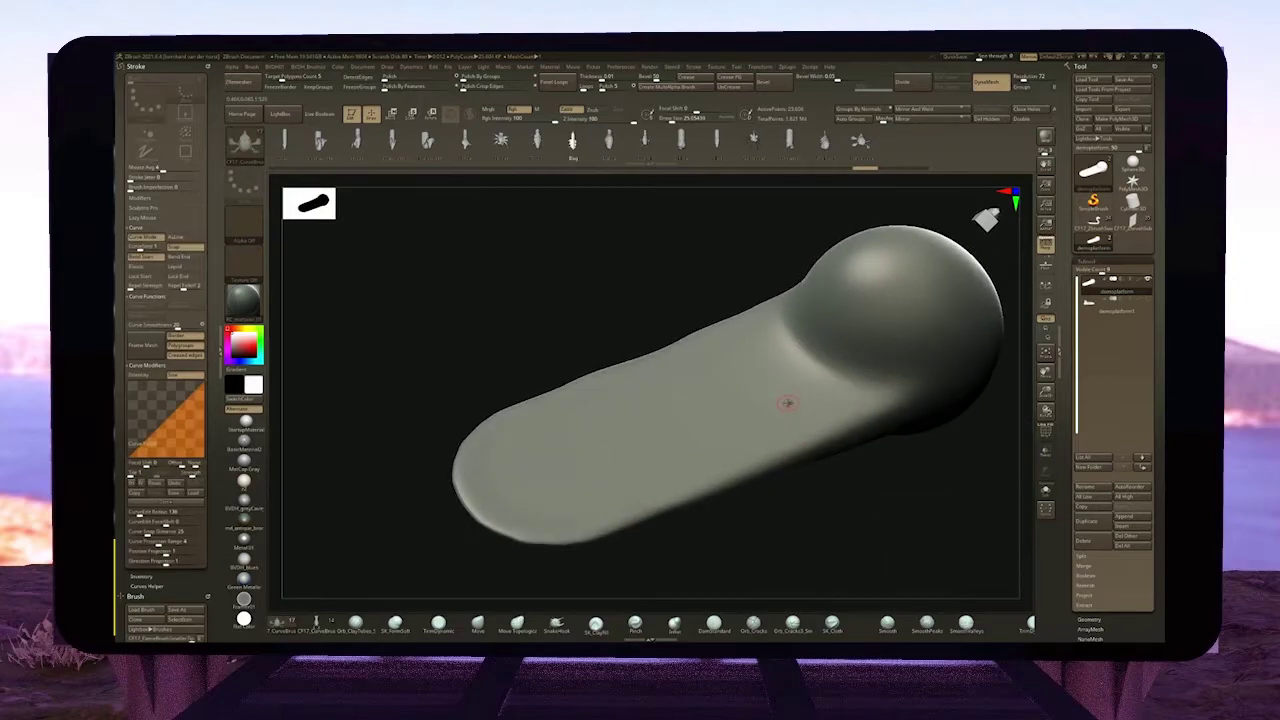
# Draw the flat, plated Bug creature along a short straight curve on the platform, redrawing it and inspecting its armoured back.
pyautogui.press('space')
pyautogui.click(670, 445)
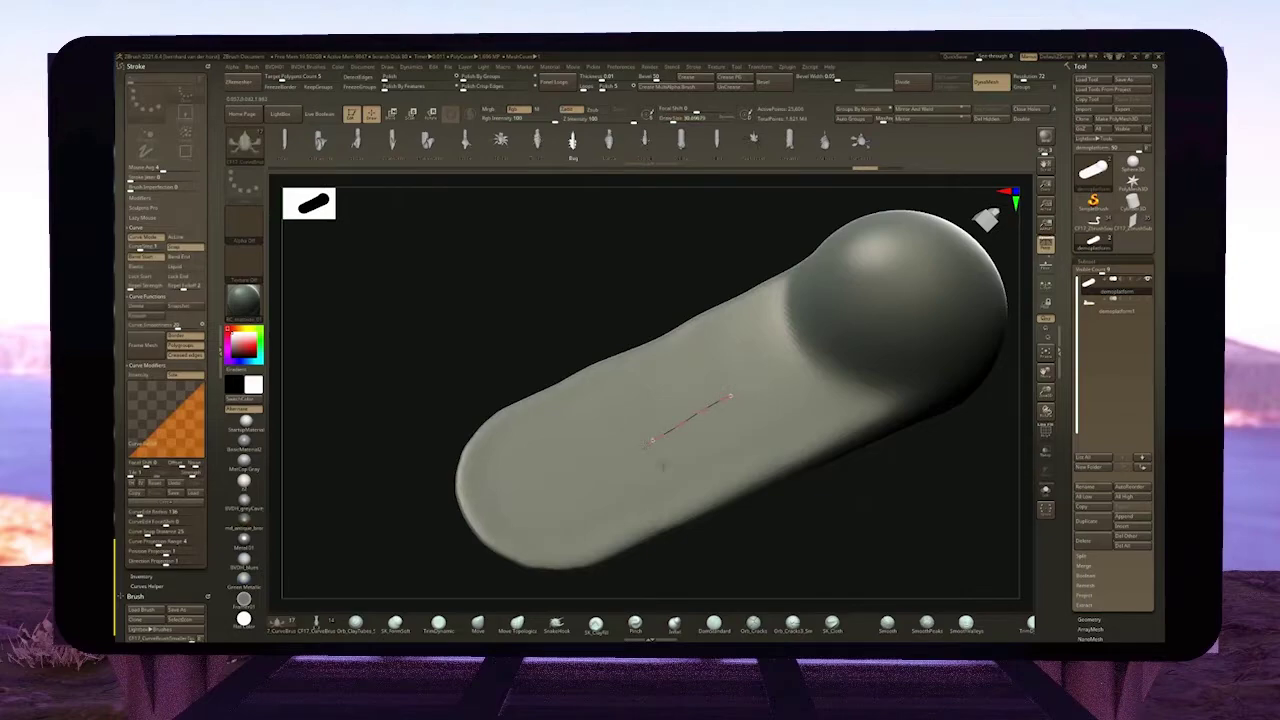
pyautogui.click(662, 466)
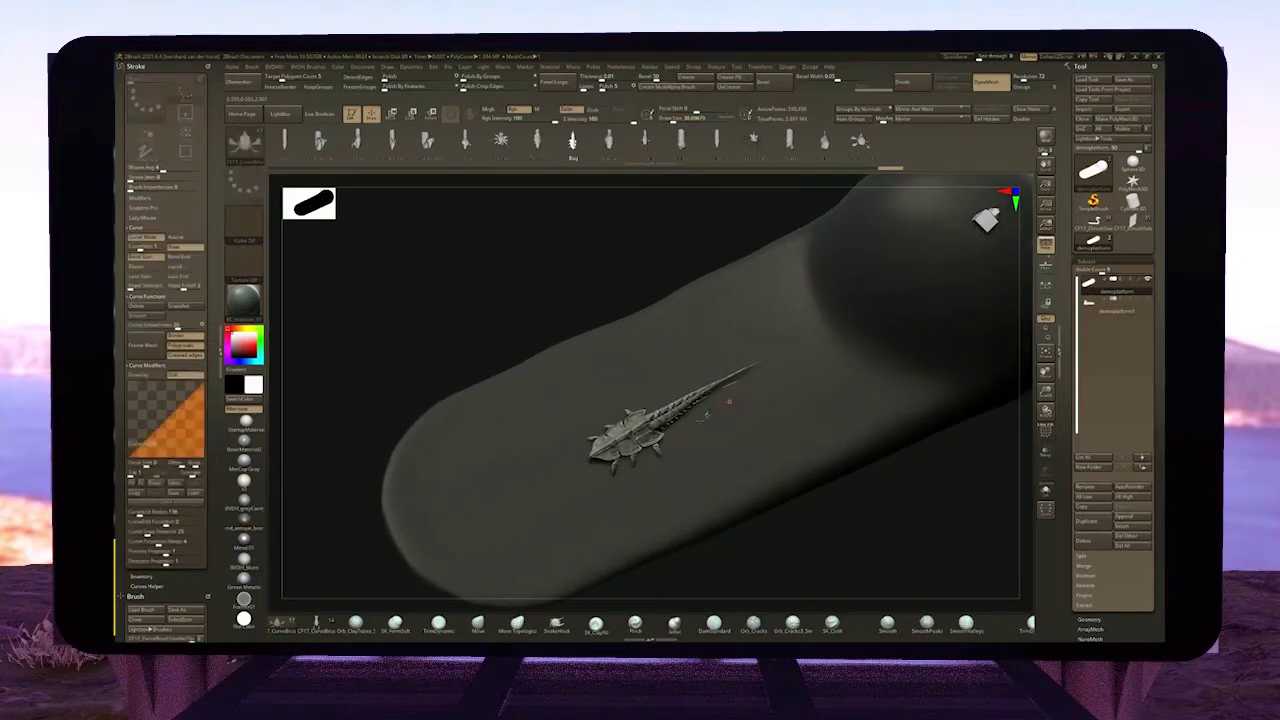
pyautogui.click(719, 435)
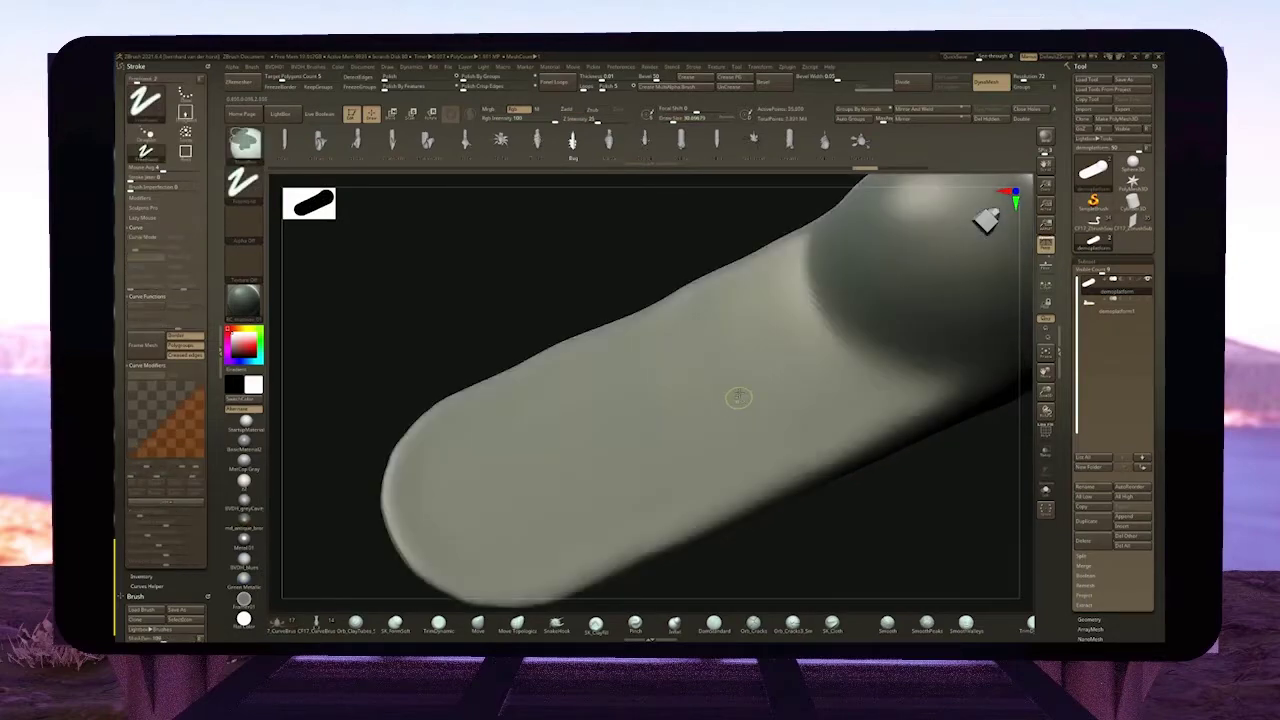
pyautogui.click(705, 388)
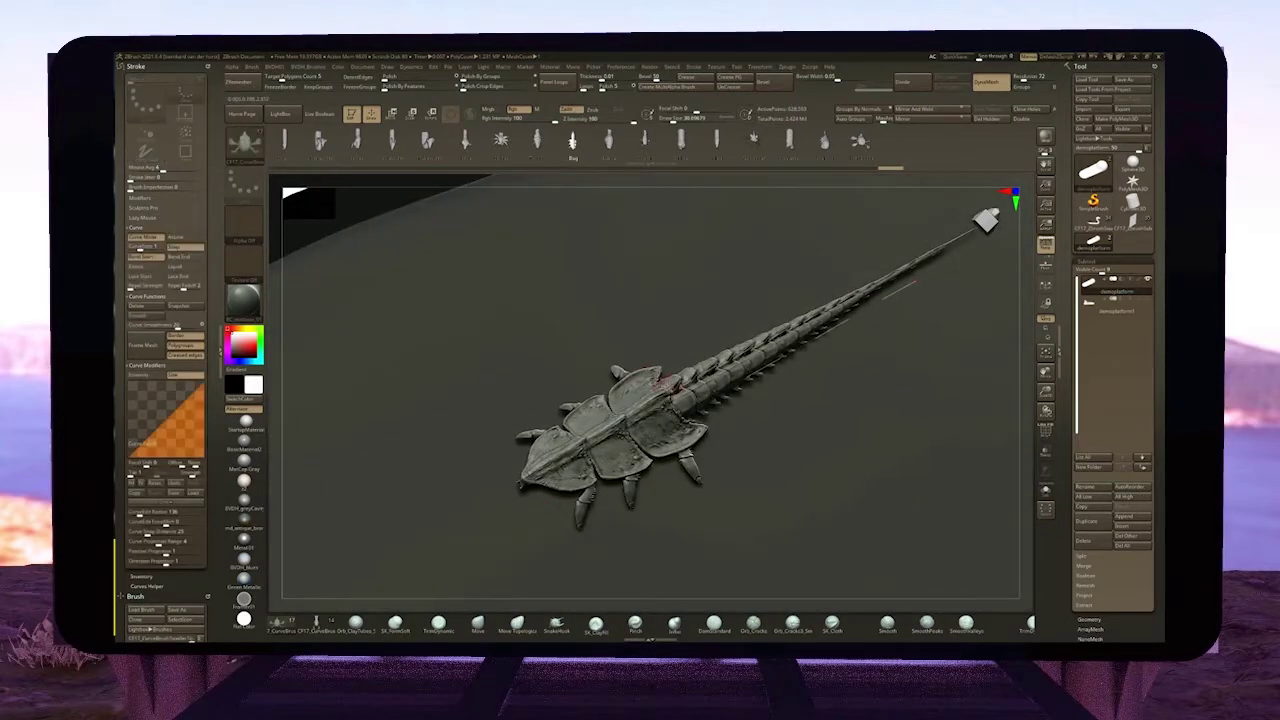
pyautogui.moveTo(755, 317); pyautogui.dragTo(700, 560, button='right')
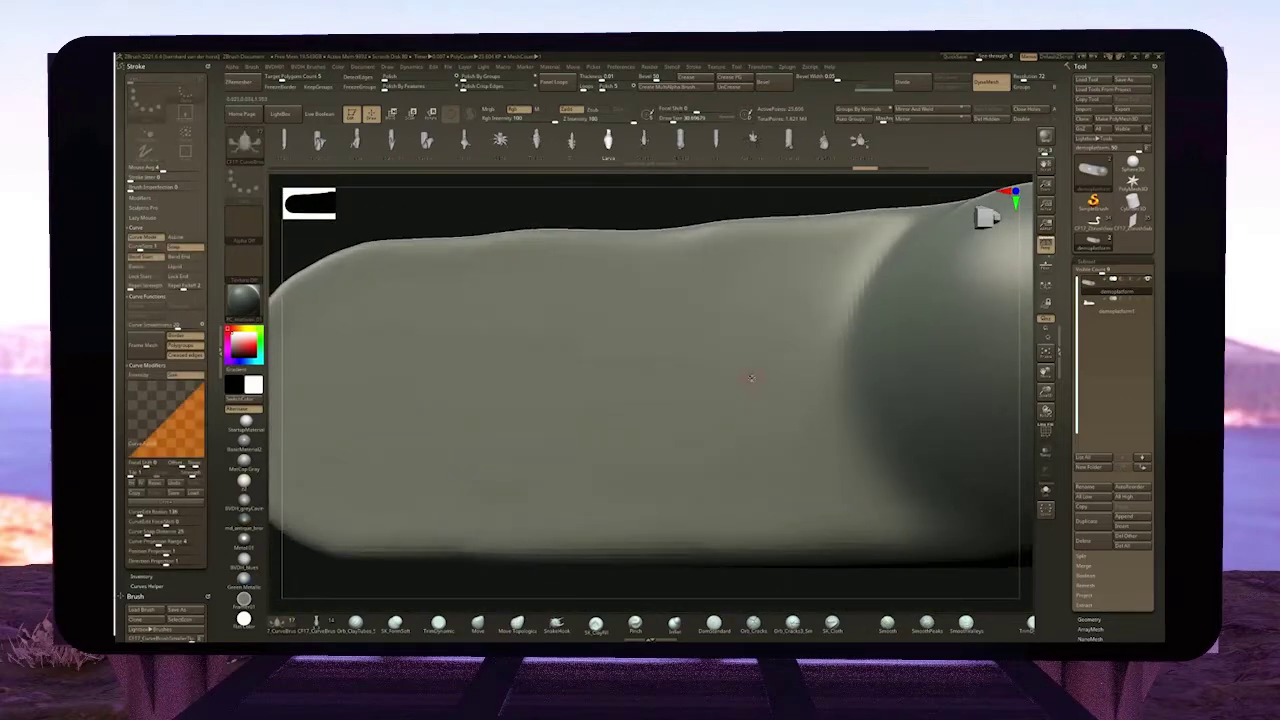
# Adjust the draw size, draw the Larva creature along the platform, and inspect it from a low side angle.
pyautogui.press('s')
pyautogui.moveTo(751, 377); pyautogui.dragTo(799, 379)
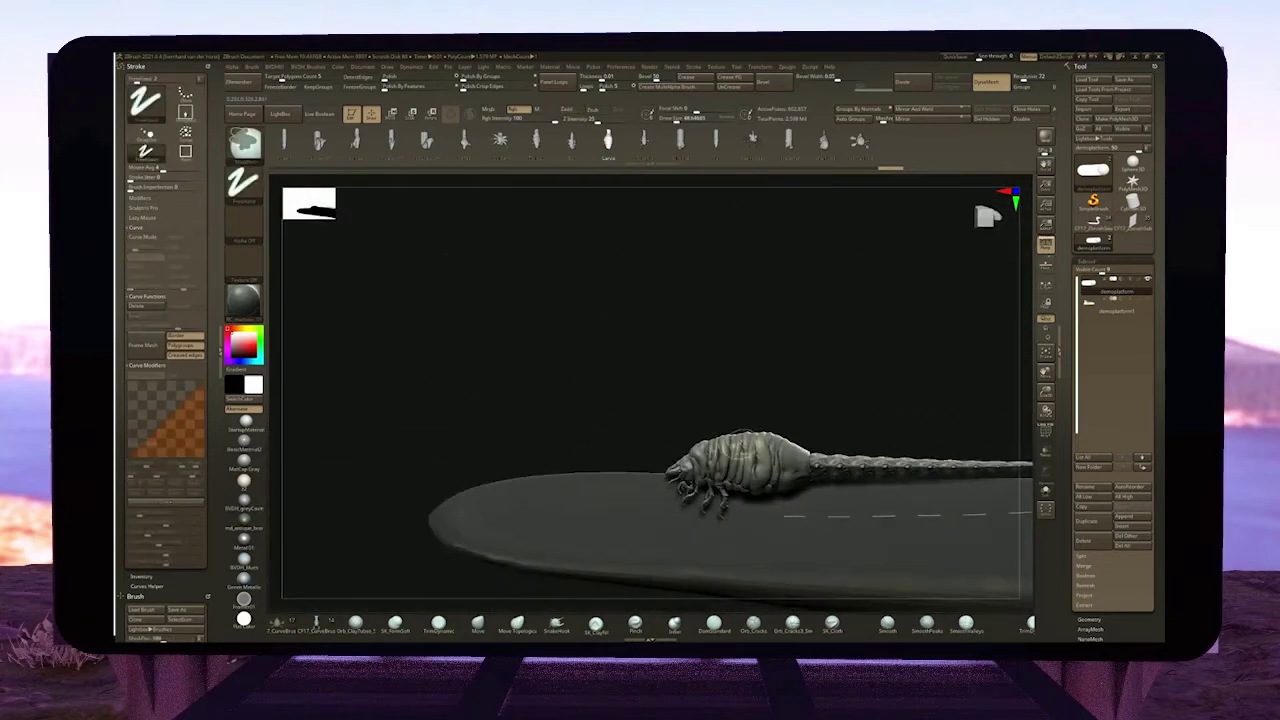
pyautogui.moveTo(784, 516)
pyautogui.mouseDown()
pyautogui.moveTo(710, 390)
pyautogui.moveTo(688, 381)
pyautogui.moveTo(660, 430)
pyautogui.mouseUp()
pyautogui.keyDown('alt'); pyautogui.moveTo(820, 484); pyautogui.dragTo(674, 500, button='right'); pyautogui.keyUp('alt')
pyautogui.moveTo(674, 500); pyautogui.dragTo(732, 512)
# Remove the Larva and draw the pincered, scorpion-like creature along an S-shaped curve on the platform.
pyautogui.hotkey('ctrl', 'z')
pyautogui.hotkey('ctrl', 'z')
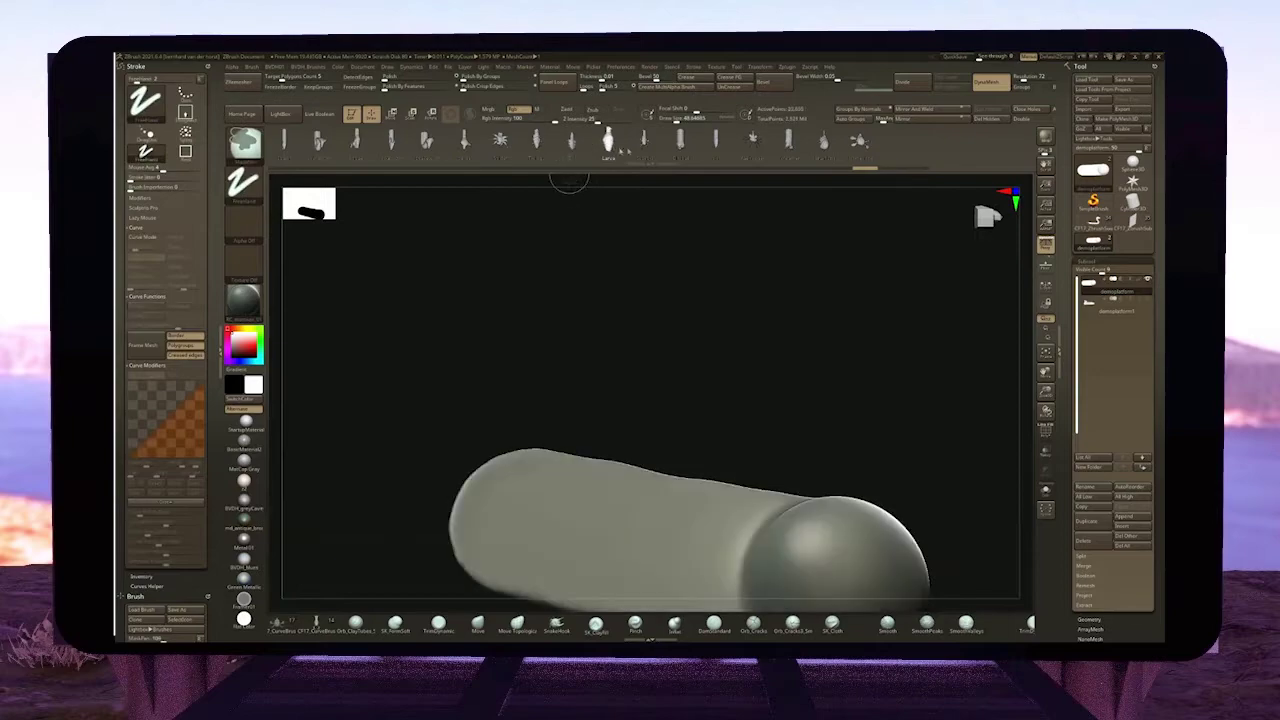
pyautogui.click(644, 140)
pyautogui.moveTo(679, 423)
pyautogui.keyDown('alt'); pyautogui.mouseDown(button='right')
pyautogui.moveTo(573, 280)
pyautogui.moveTo(568, 322)
pyautogui.moveTo(606, 319)
pyautogui.mouseUp(button='right'); pyautogui.keyUp('alt')
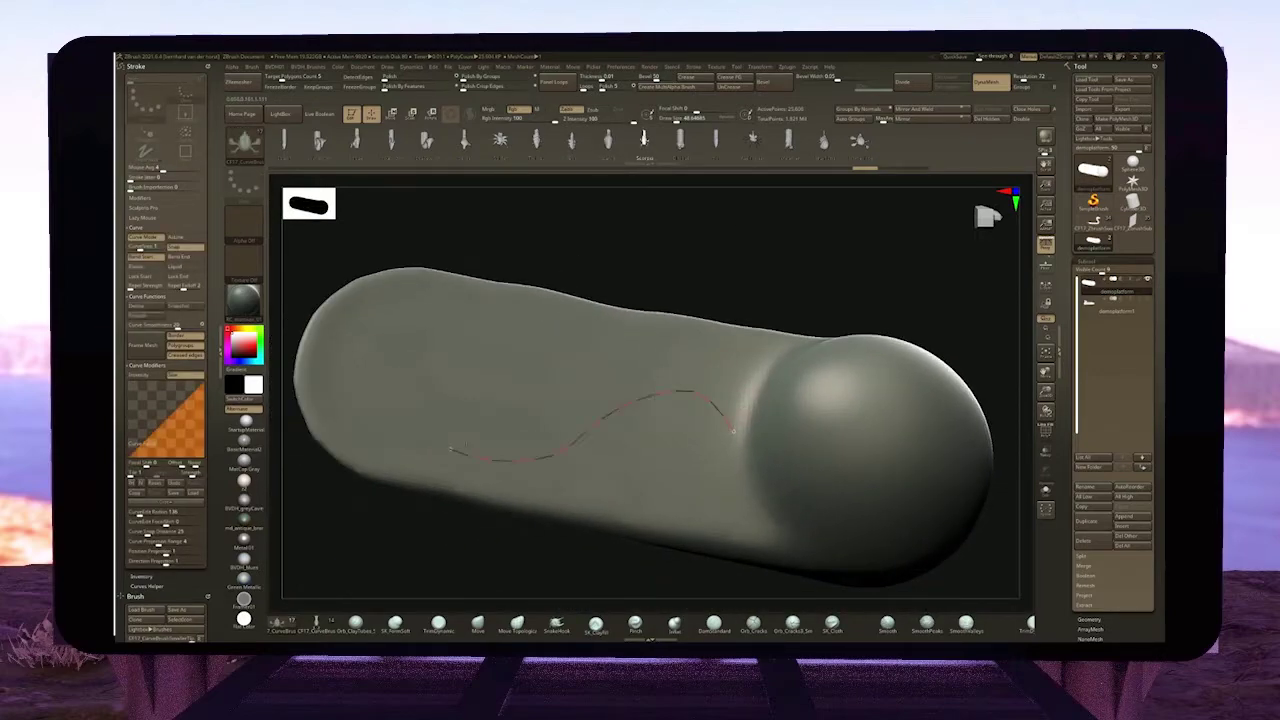
pyautogui.moveTo(733, 431); pyautogui.dragTo(733, 431)
# Inspect the pincered creature up close and from farther away, briefly toggling its polygon wireframe display.
pyautogui.moveTo(518, 450)
pyautogui.keyDown('alt'); pyautogui.mouseDown(button='right')
pyautogui.moveTo(692, 446)
pyautogui.moveTo(757, 497)
pyautogui.mouseUp(button='right'); pyautogui.keyUp('alt')
pyautogui.moveTo(676, 390); pyautogui.dragTo(662, 176, button='right')
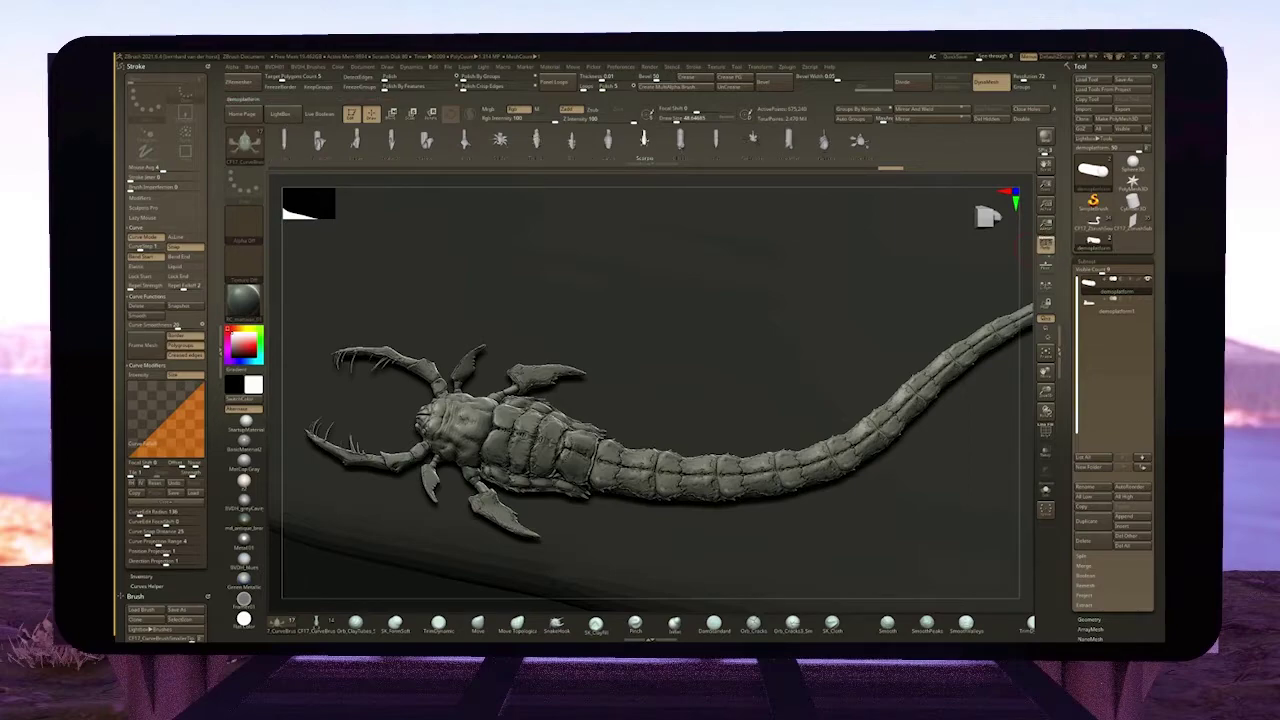
pyautogui.hotkey('shift', 'f')
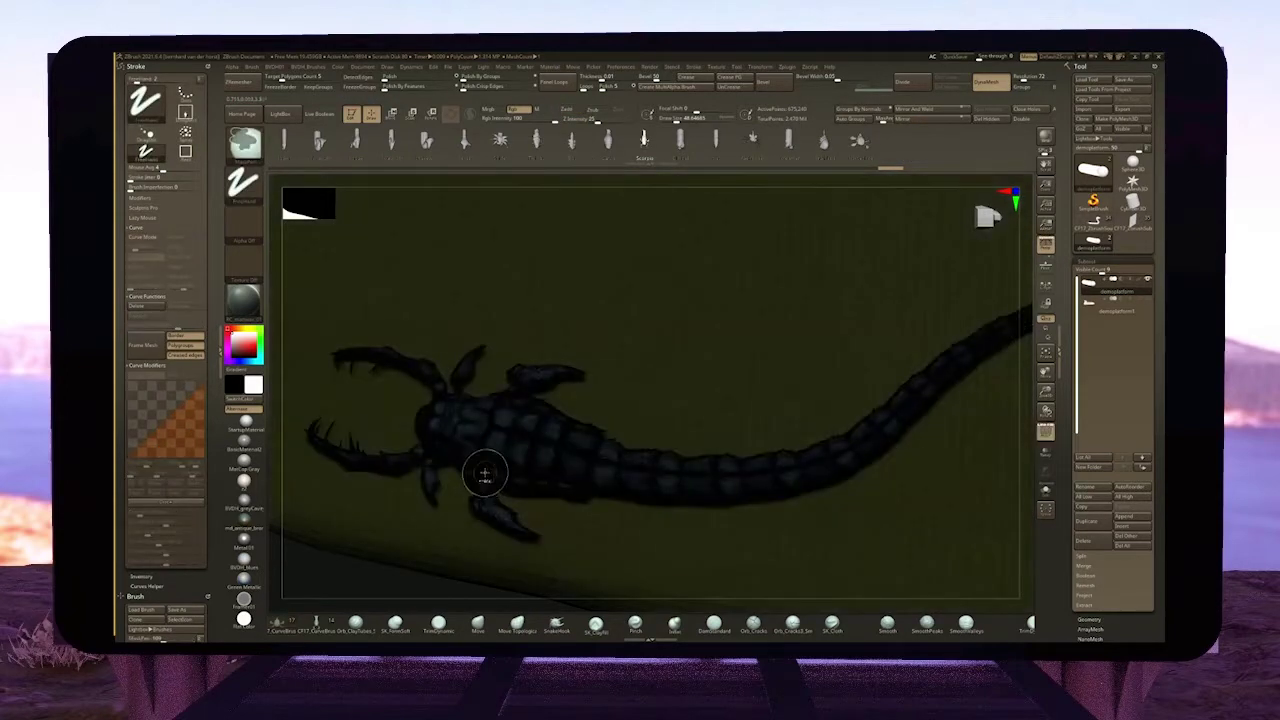
pyautogui.hotkey('shift', 'f')
pyautogui.moveTo(487, 470)
pyautogui.mouseDown(button='right')
pyautogui.moveTo(520, 437)
pyautogui.moveTo(490, 450)
pyautogui.moveTo(478, 410)
pyautogui.mouseUp(button='right')
pyautogui.moveTo(560, 400); pyautogui.dragTo(731, 205, button='right')
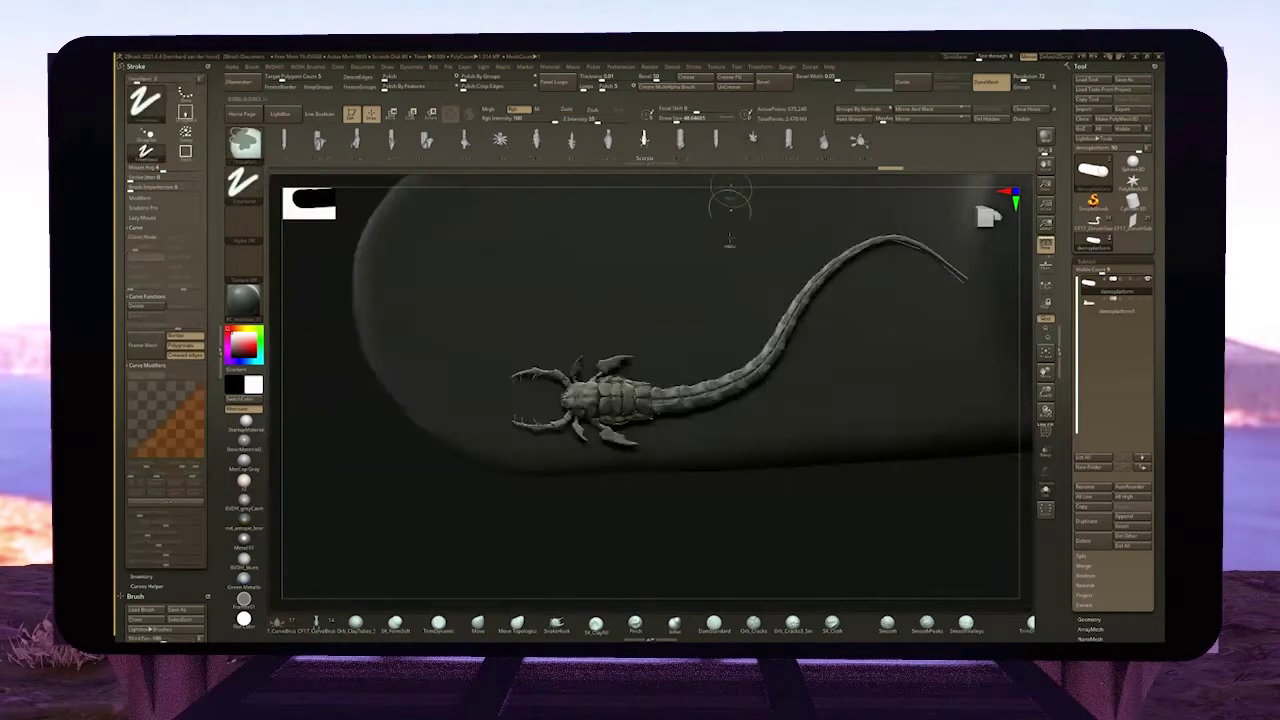
# Replace the pincered creature with the spiny worm drawn along an S-shaped curve, inspect it from the side, and adjust the draw size.
pyautogui.hotkey('ctrl', 'z')
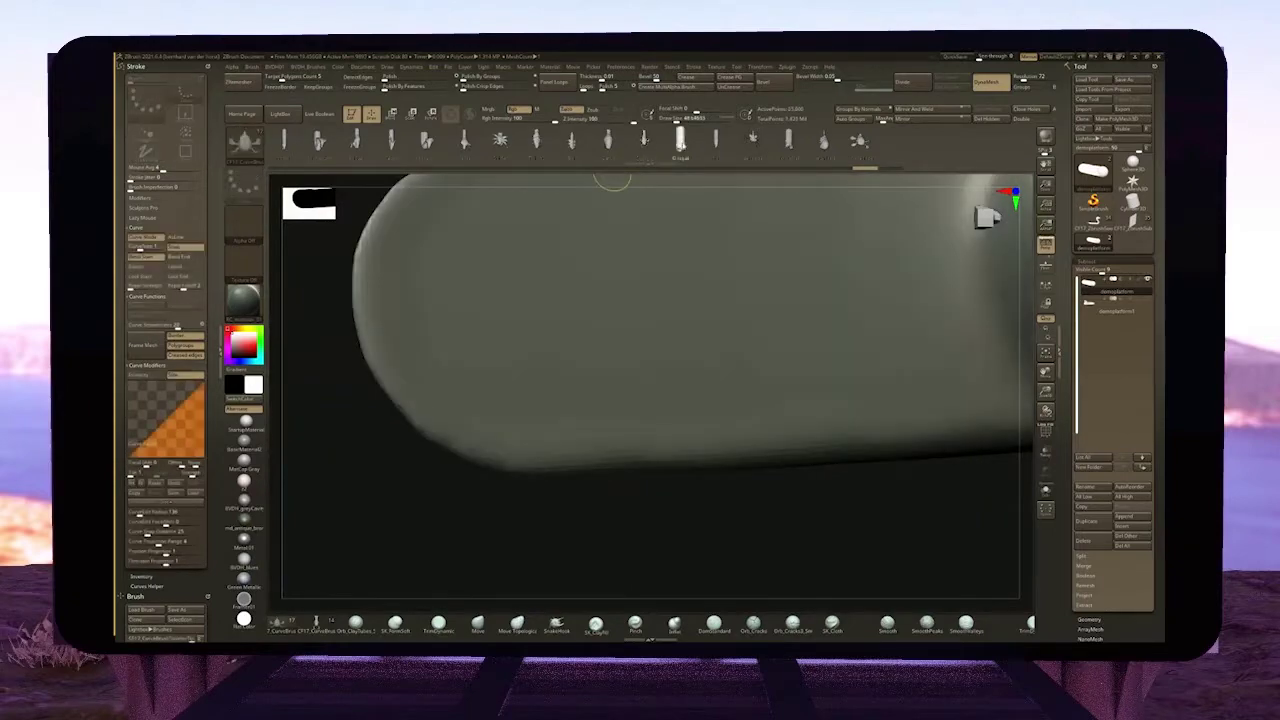
pyautogui.keyDown('alt'); pyautogui.moveTo(612, 176); pyautogui.dragTo(422, 275, button='right'); pyautogui.keyUp('alt')
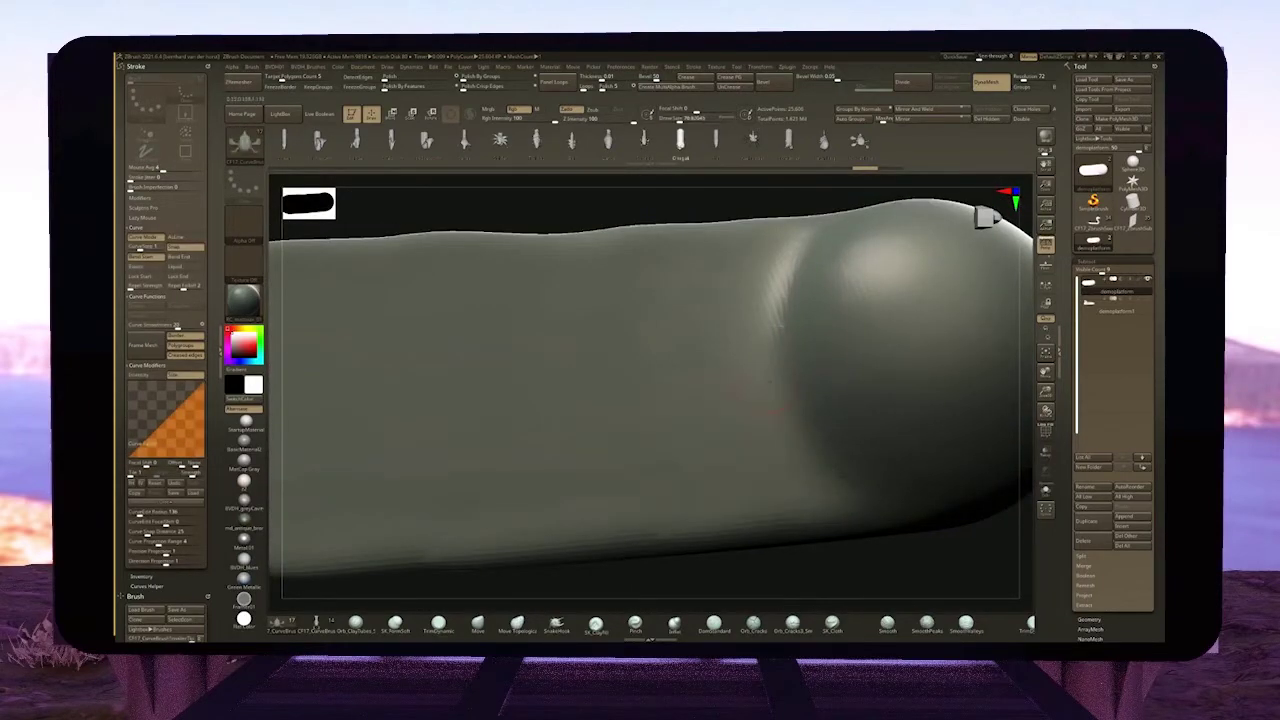
pyautogui.moveTo(451, 445); pyautogui.dragTo(437, 441)
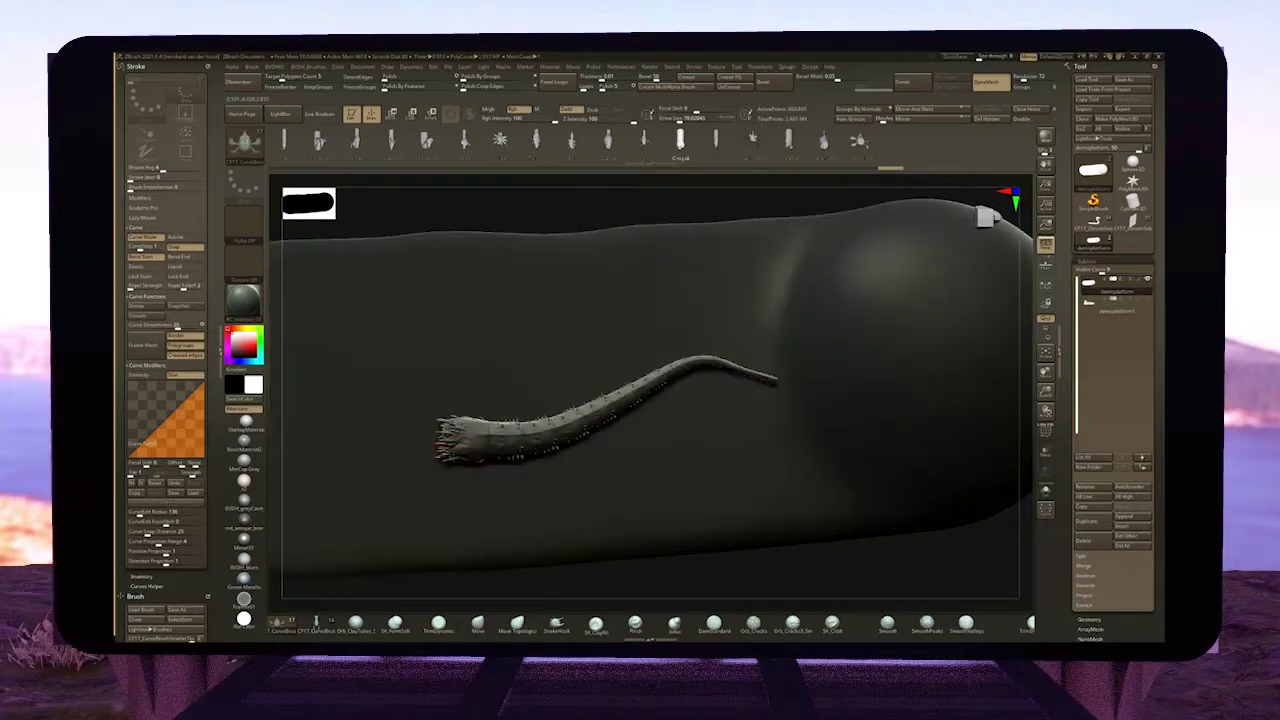
pyautogui.moveTo(448, 550)
pyautogui.mouseDown(button='right')
pyautogui.moveTo(462, 446)
pyautogui.moveTo(583, 443)
pyautogui.moveTo(540, 470)
pyautogui.moveTo(500, 470)
pyautogui.moveTo(525, 446)
pyautogui.moveTo(485, 462)
pyautogui.moveTo(445, 452)
pyautogui.moveTo(421, 402)
pyautogui.mouseUp(button='right')
pyautogui.press('space')
pyautogui.moveTo(453, 348); pyautogui.dragTo(460, 348)
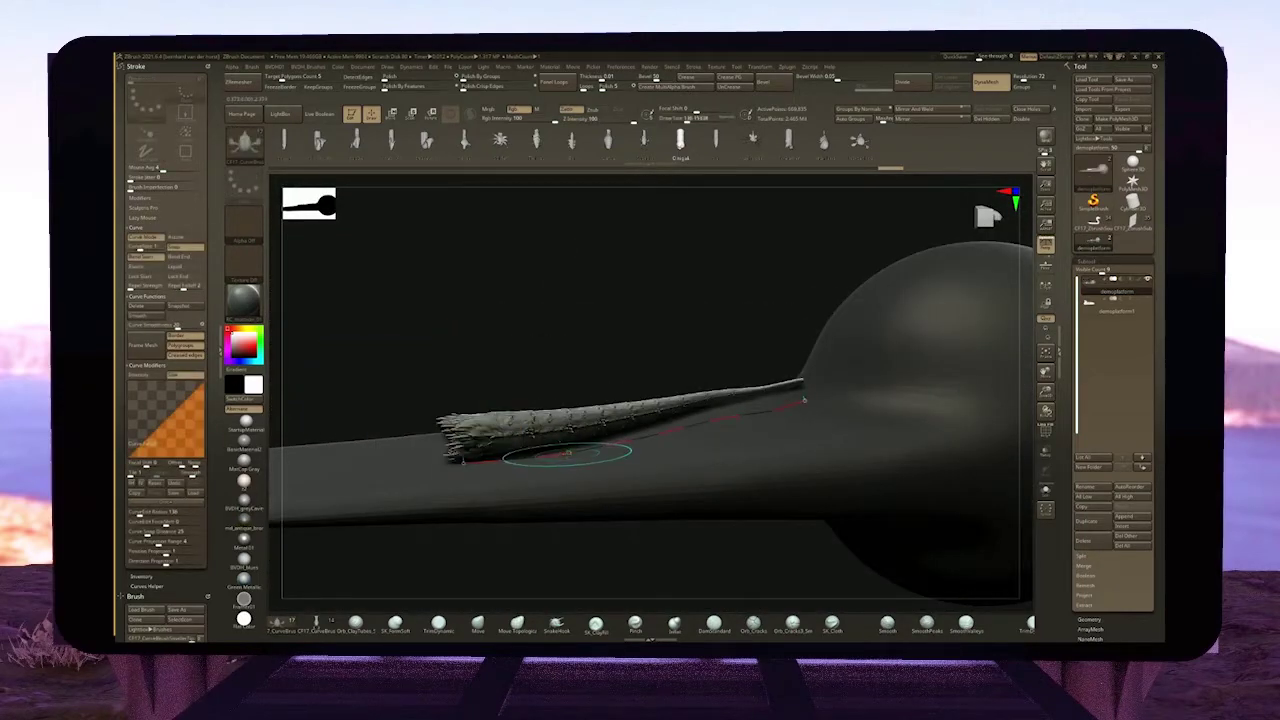
pyautogui.moveTo(567, 453); pyautogui.dragTo(592, 460, button='right')
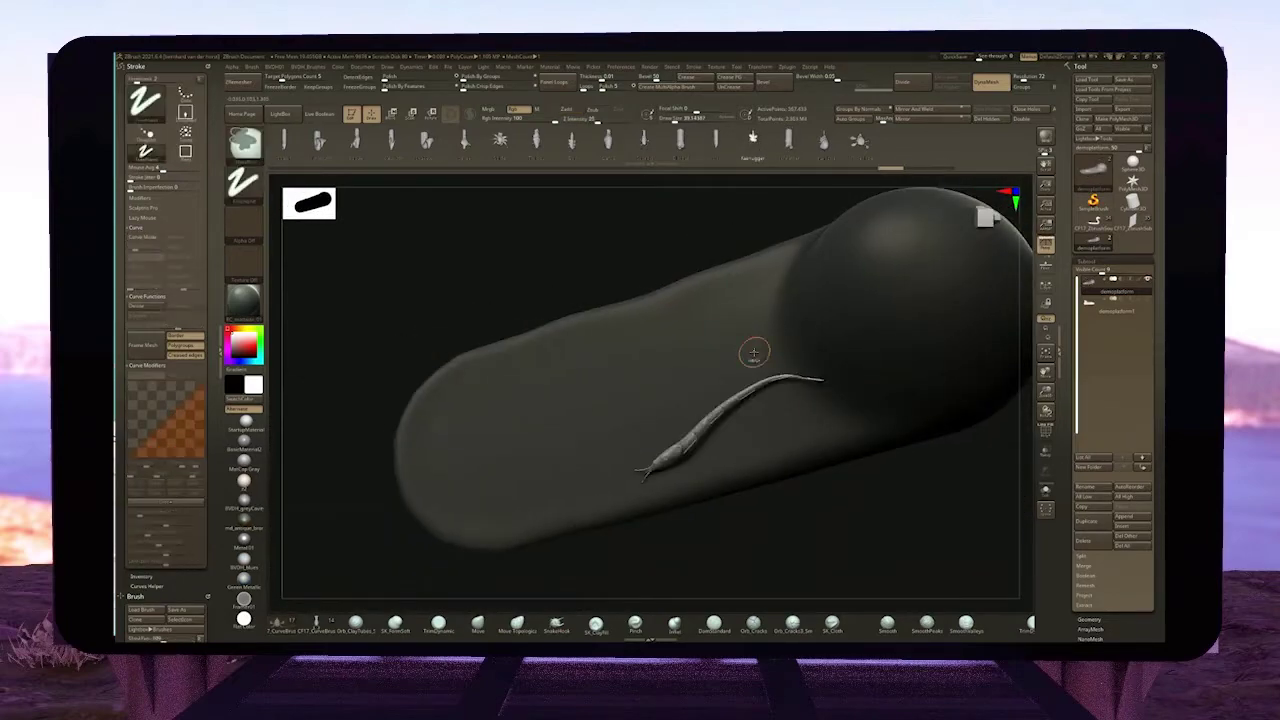
# Draw the long-legged Facehugger creature on the platform with its tail extending towards the sphere.
pyautogui.press('space')
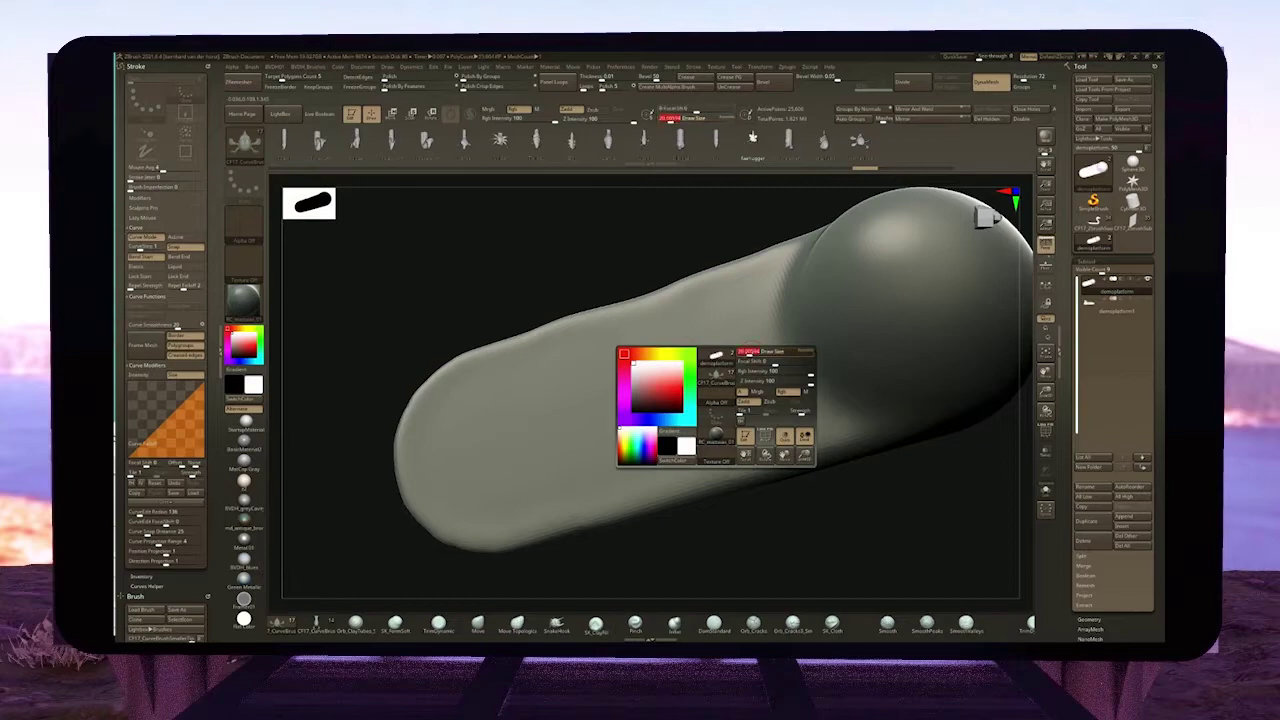
pyautogui.moveTo(705, 385); pyautogui.dragTo(786, 366)
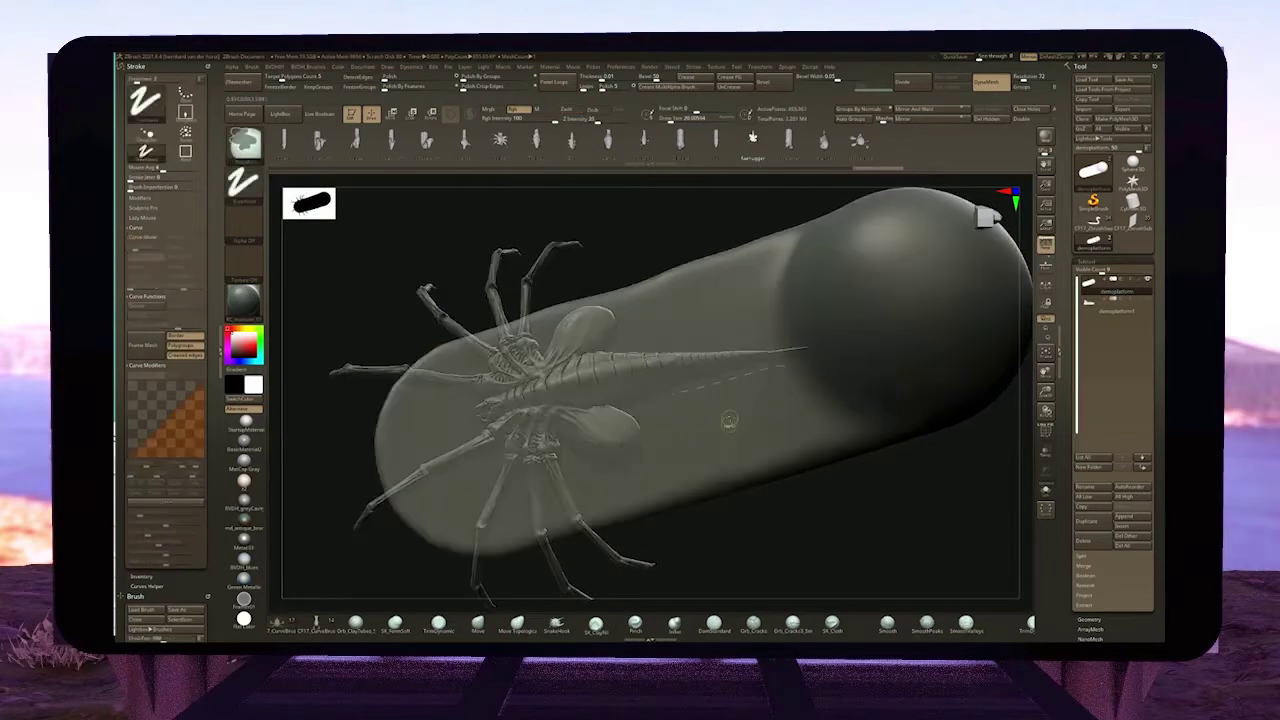
pyautogui.press('space')
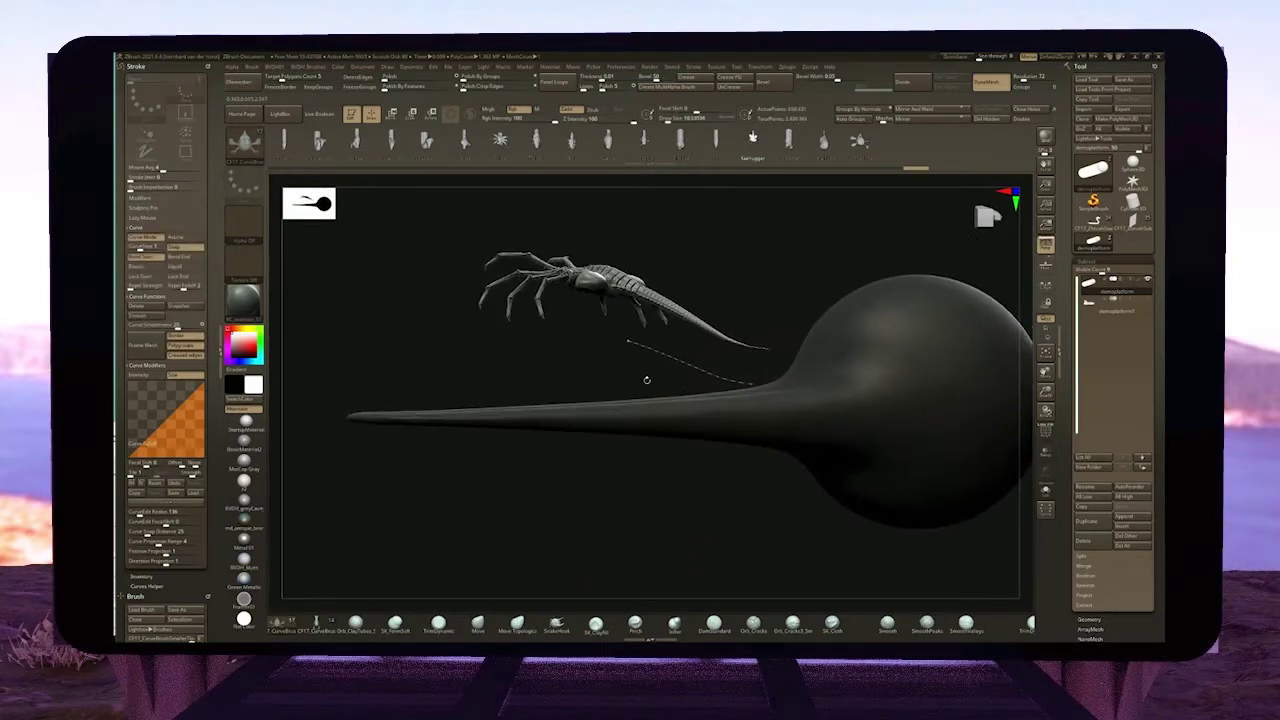
# Adjust the draw size and reposition the Facehugger by pulling its curve above the platform.
pyautogui.press('space')
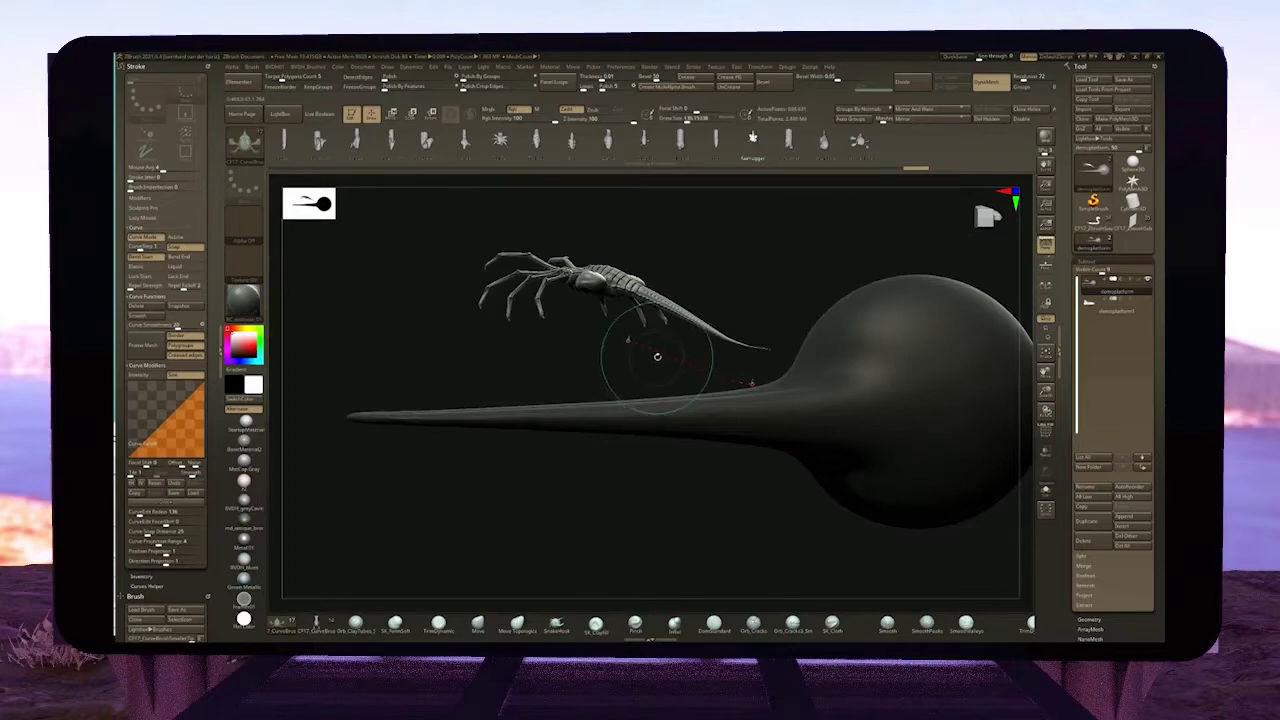
pyautogui.moveTo(609, 340); pyautogui.dragTo(631, 410)
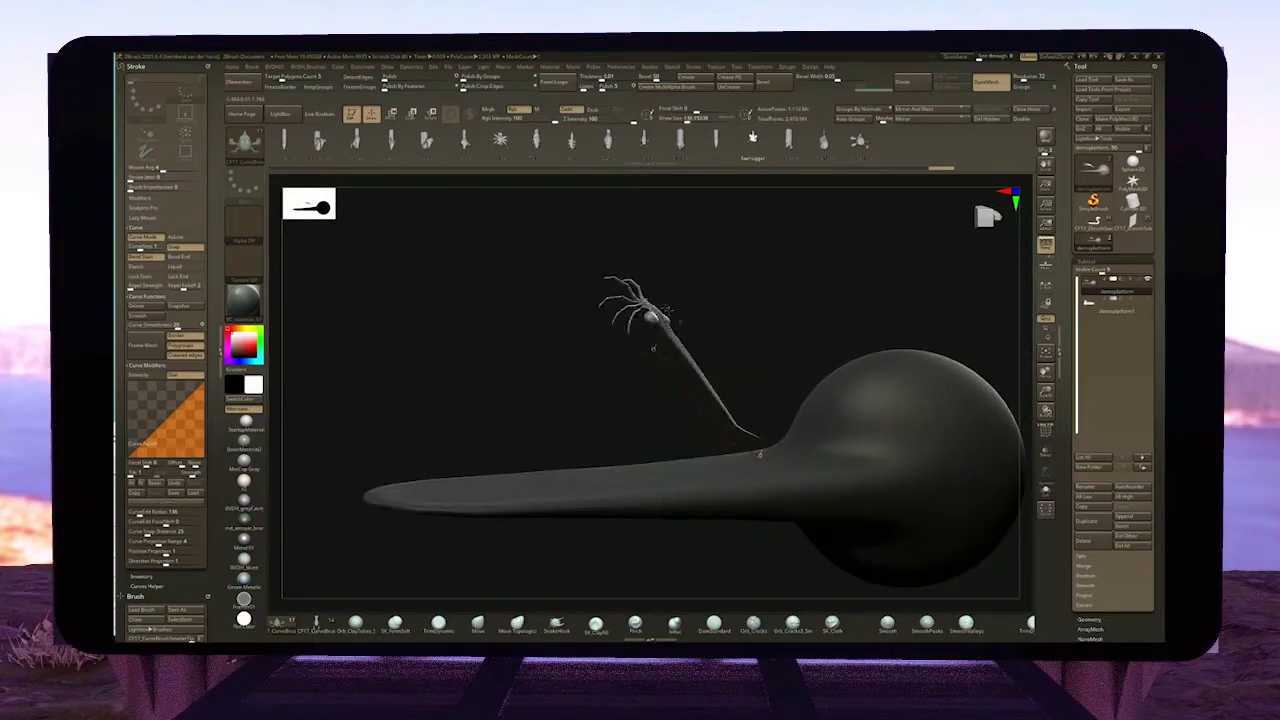
pyautogui.moveTo(666, 311); pyautogui.dragTo(641, 305)
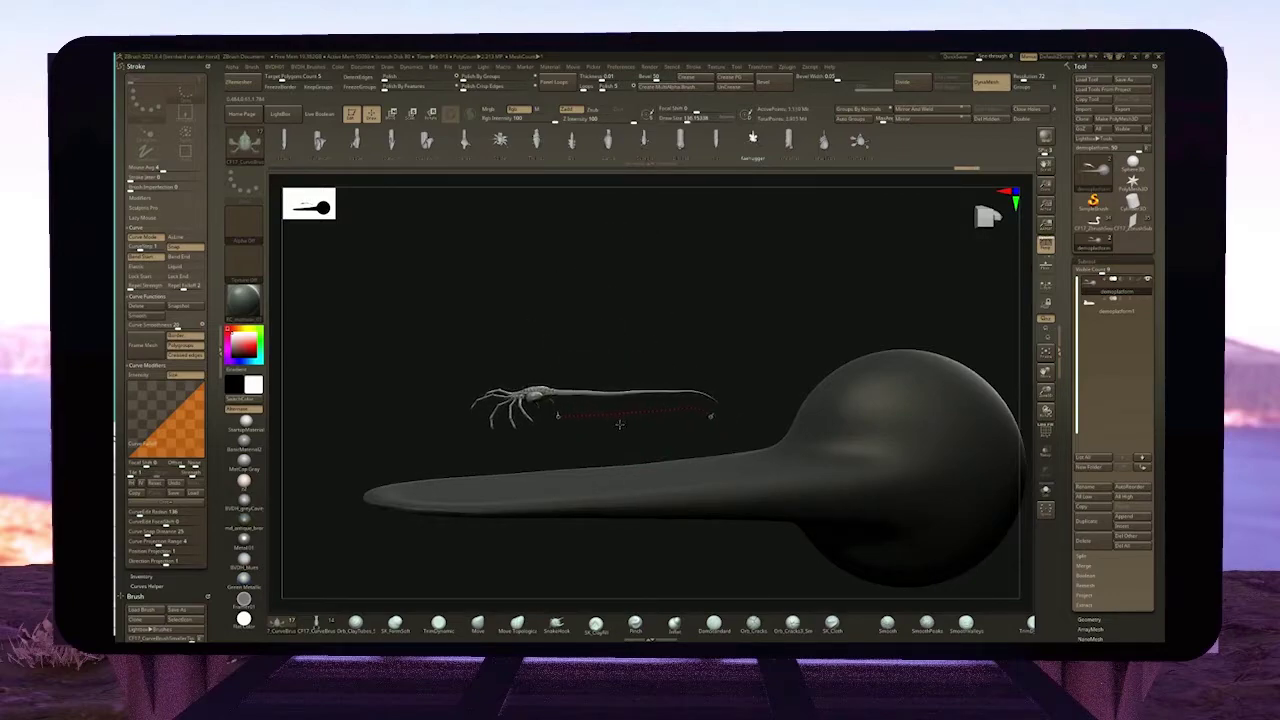
pyautogui.moveTo(622, 352); pyautogui.dragTo(629, 296)
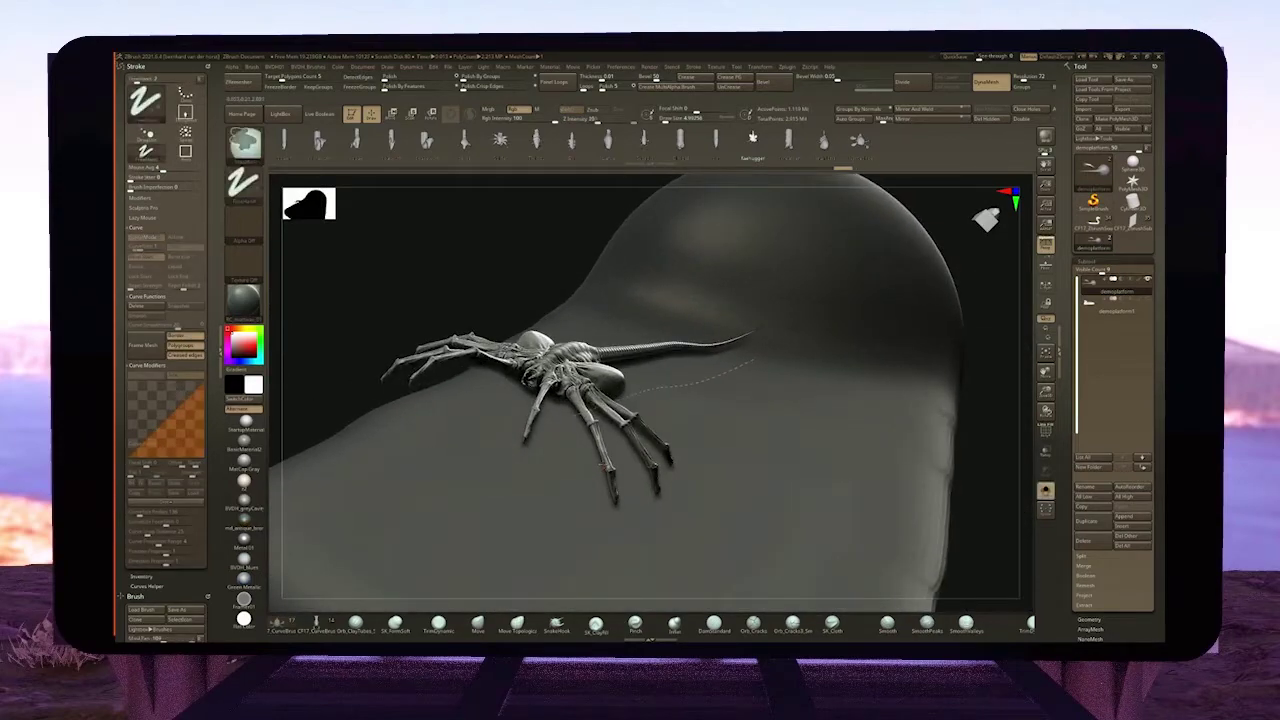
# Undo the overly thin worm on the platform, adjust the draw size, and generate it thicker along a curve, viewing it from the side.
pyautogui.moveTo(603, 466)
pyautogui.mouseDown(button='right')
pyautogui.moveTo(623, 434)
pyautogui.moveTo(580, 366)
pyautogui.mouseUp(button='right')
pyautogui.keyDown('ctrl'); pyautogui.moveTo(690, 358); pyautogui.dragTo(648, 409, button='right'); pyautogui.keyUp('ctrl')
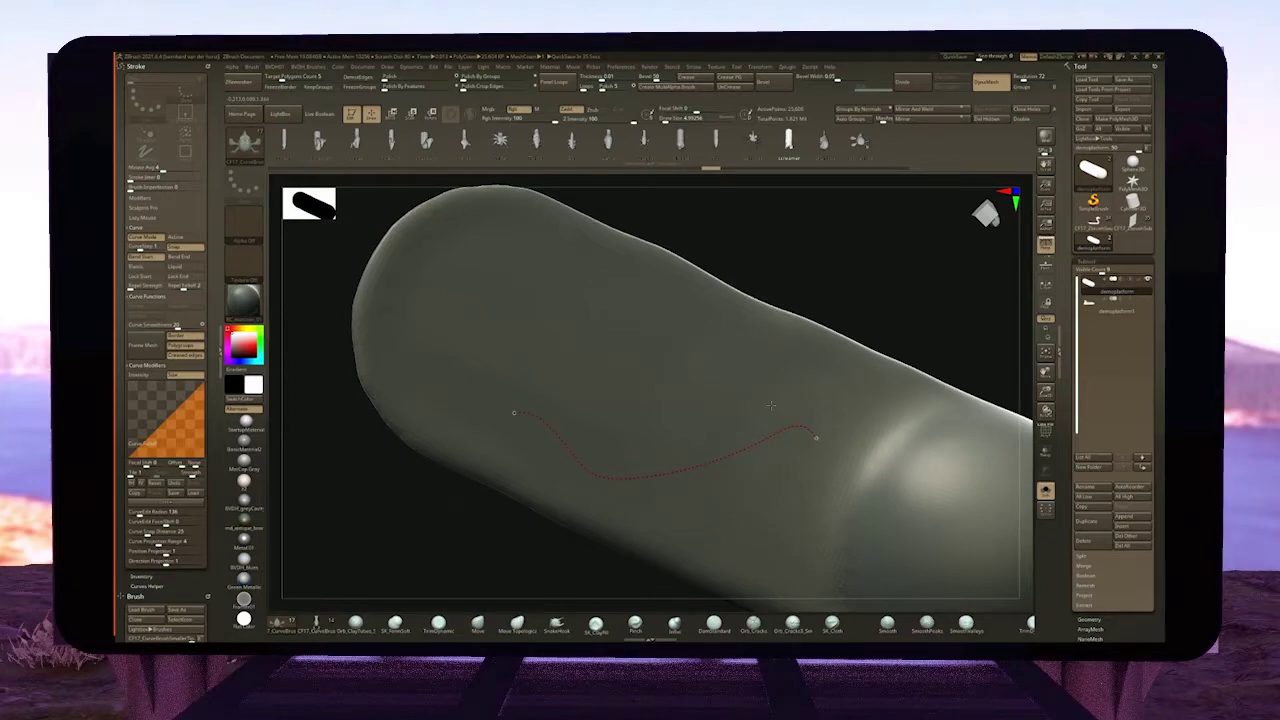
pyautogui.click(808, 432)
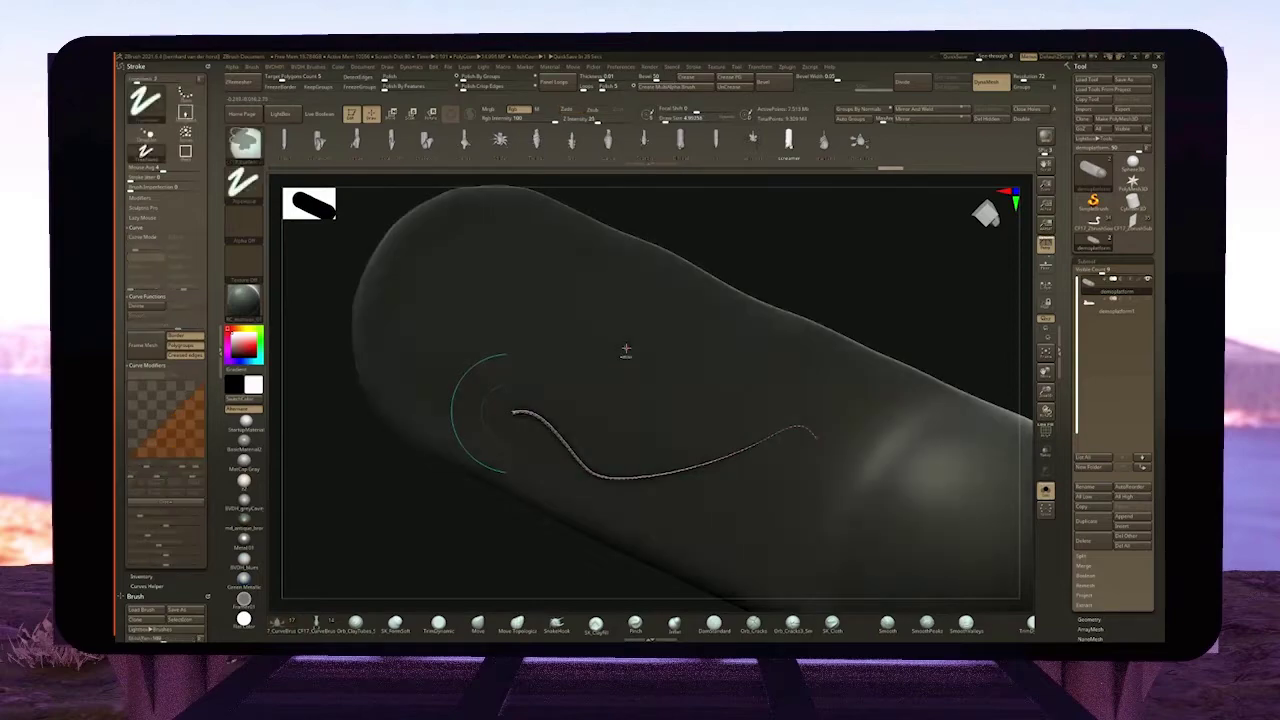
pyautogui.hotkey('ctrl', 'z')
pyautogui.press('space')
pyautogui.moveTo(619, 348); pyautogui.dragTo(637, 348)
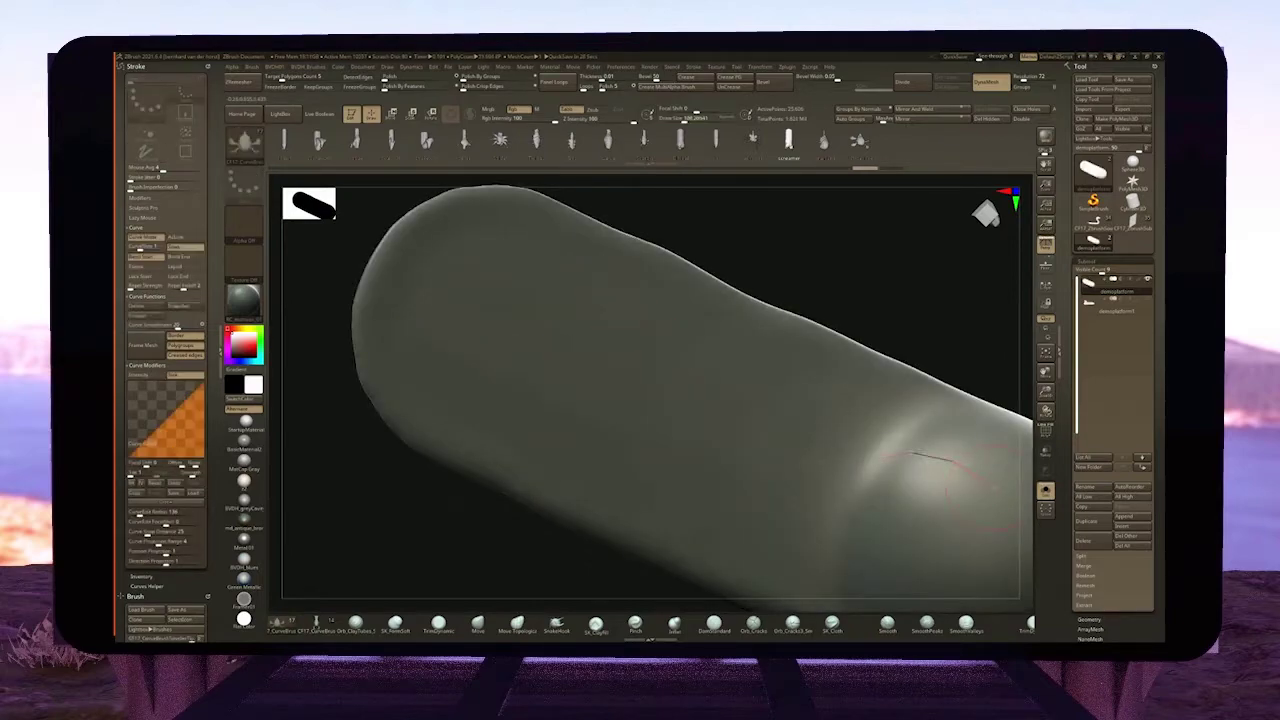
pyautogui.click(755, 466)
pyautogui.moveTo(735, 455); pyautogui.dragTo(597, 495, button='right')
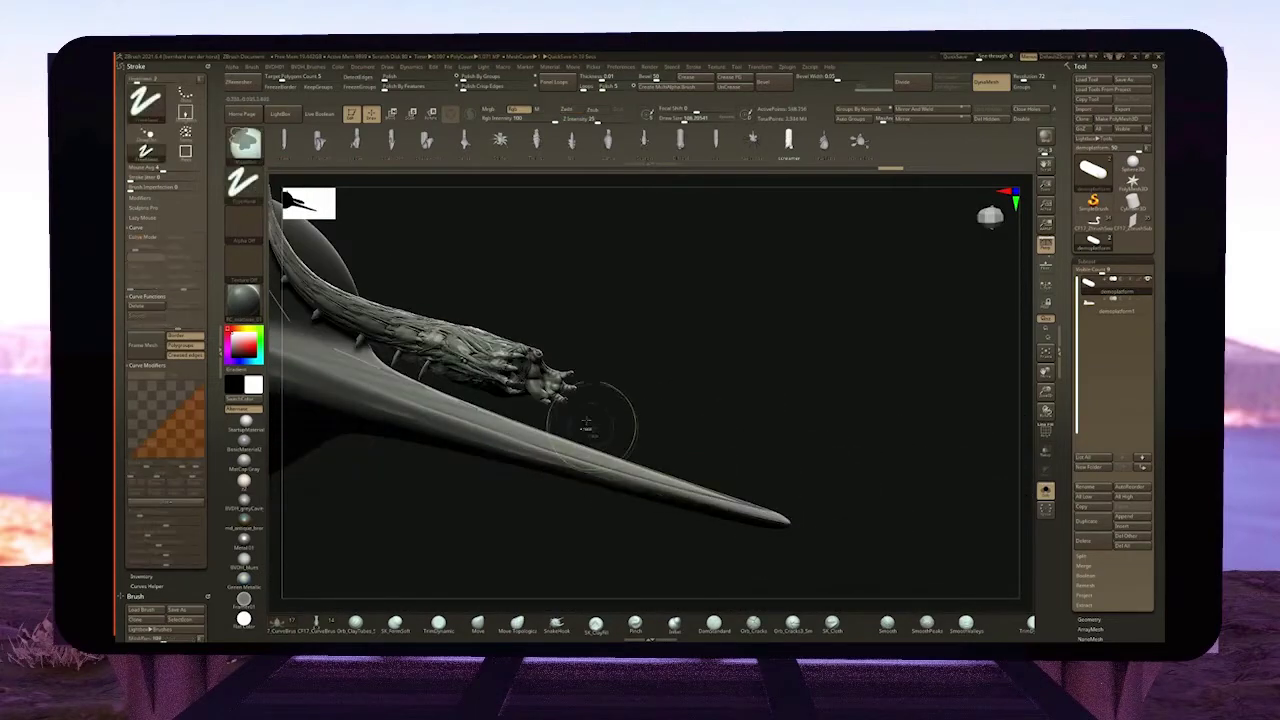
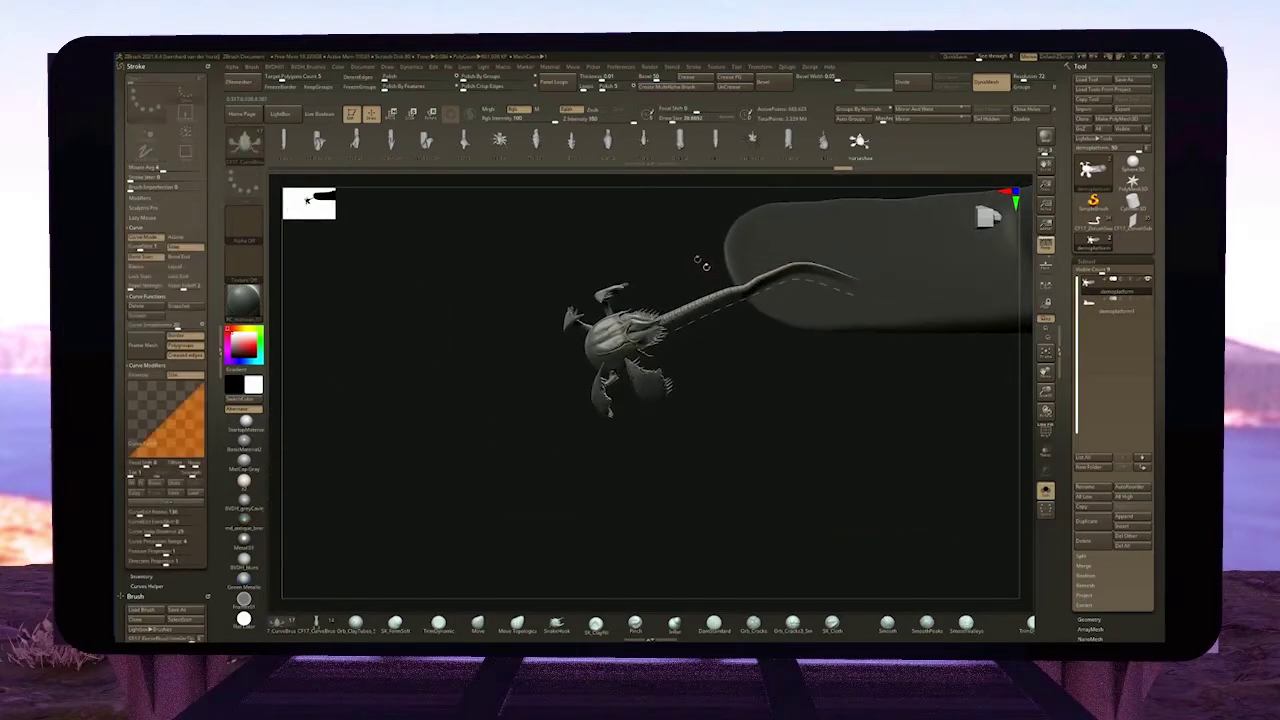
# Adjust the draw size of the four-clawed creature, bend its tail by pulling the curve, and inspect it from several angles.
pyautogui.press('space')
pyautogui.moveTo(712, 303); pyautogui.dragTo(708, 304)
pyautogui.moveTo(665, 342)
pyautogui.mouseDown()
pyautogui.moveTo(704, 428)
pyautogui.moveTo(838, 420)
pyautogui.moveTo(765, 247)
pyautogui.moveTo(681, 347)
pyautogui.mouseUp()
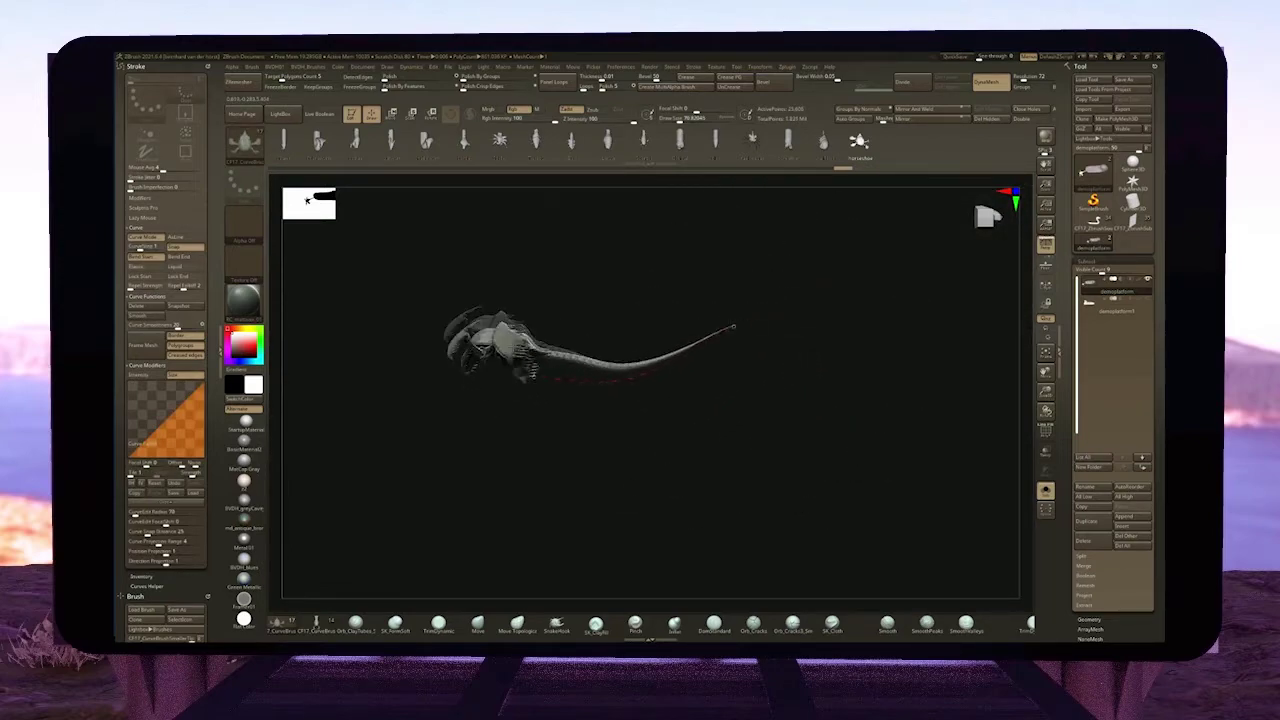
pyautogui.moveTo(604, 257)
pyautogui.mouseDown()
pyautogui.moveTo(745, 290)
pyautogui.moveTo(830, 440)
pyautogui.moveTo(540, 440)
pyautogui.moveTo(620, 352)
pyautogui.moveTo(750, 345)
pyautogui.moveTo(815, 265)
pyautogui.moveTo(678, 340)
pyautogui.mouseUp()
pyautogui.moveTo(526, 394); pyautogui.dragTo(489, 372)
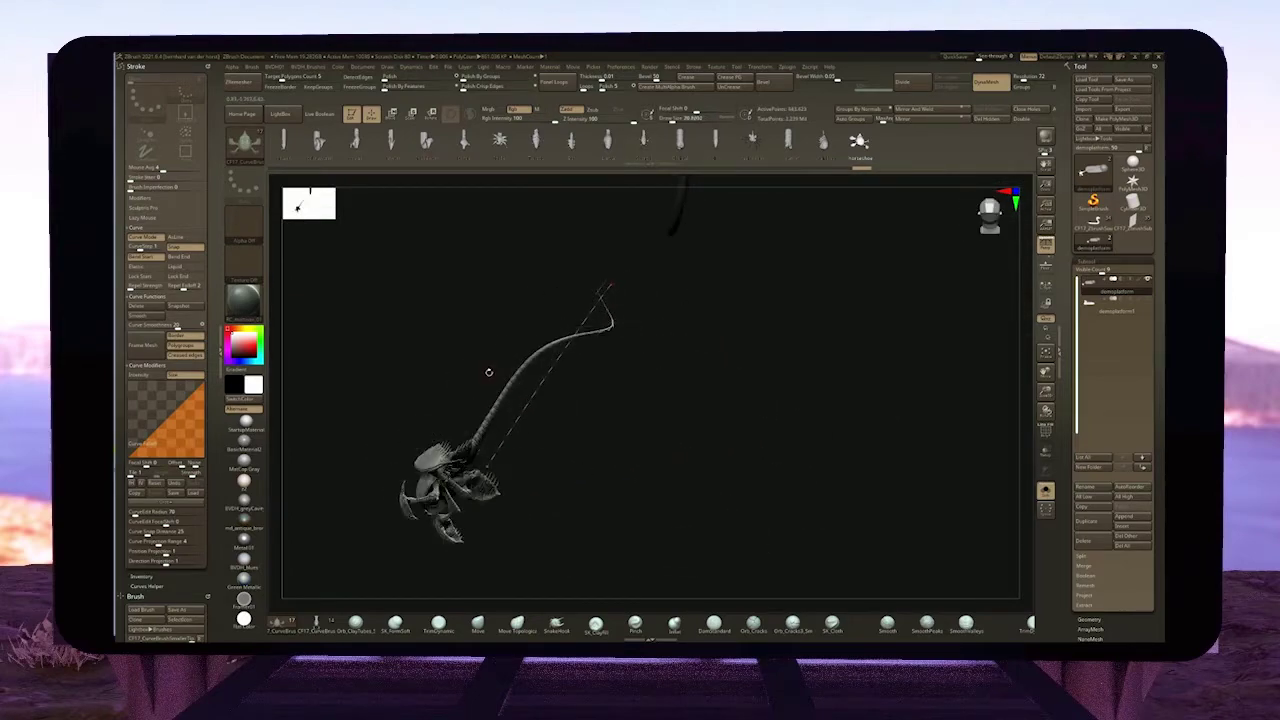
pyautogui.moveTo(543, 279)
pyautogui.mouseDown()
pyautogui.moveTo(677, 328)
pyautogui.moveTo(451, 309)
pyautogui.mouseUp()
pyautogui.keyDown('ctrl'); pyautogui.moveTo(451, 309); pyautogui.dragTo(591, 389, button='right'); pyautogui.keyUp('ctrl')
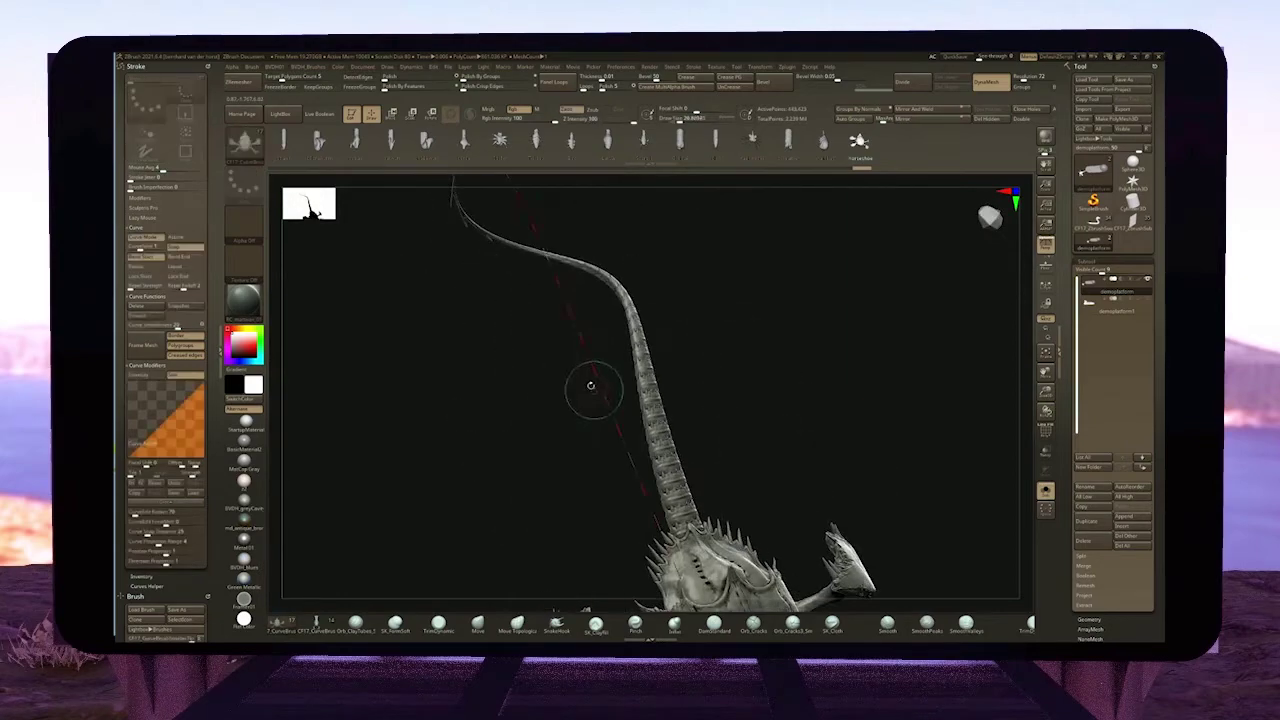
pyautogui.moveTo(593, 389)
pyautogui.keyDown('alt'); pyautogui.mouseDown()
pyautogui.moveTo(480, 265)
pyautogui.moveTo(566, 290)
pyautogui.moveTo(610, 210)
pyautogui.moveTo(571, 334)
pyautogui.moveTo(515, 355)
pyautogui.moveTo(520, 340)
pyautogui.mouseUp(); pyautogui.keyUp('alt')
pyautogui.keyDown('ctrl'); pyautogui.moveTo(520, 340); pyautogui.dragTo(541, 419, button='right'); pyautogui.keyUp('ctrl')
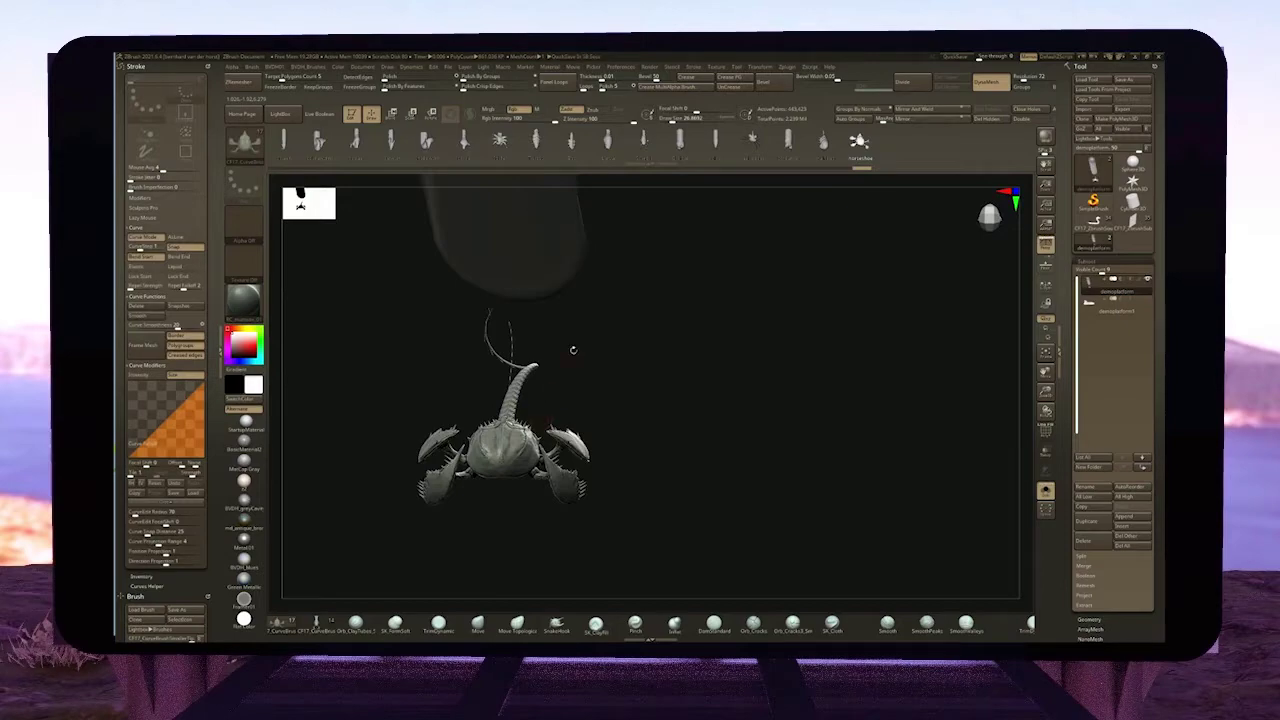
# Load the brush preset CF17_CurveBrushSmallerTipGraboid.zbp from the Product folder.
pyautogui.keyDown('alt'); pyautogui.moveTo(573, 350); pyautogui.dragTo(562, 515, button='right'); pyautogui.keyUp('alt')
pyautogui.press('b')
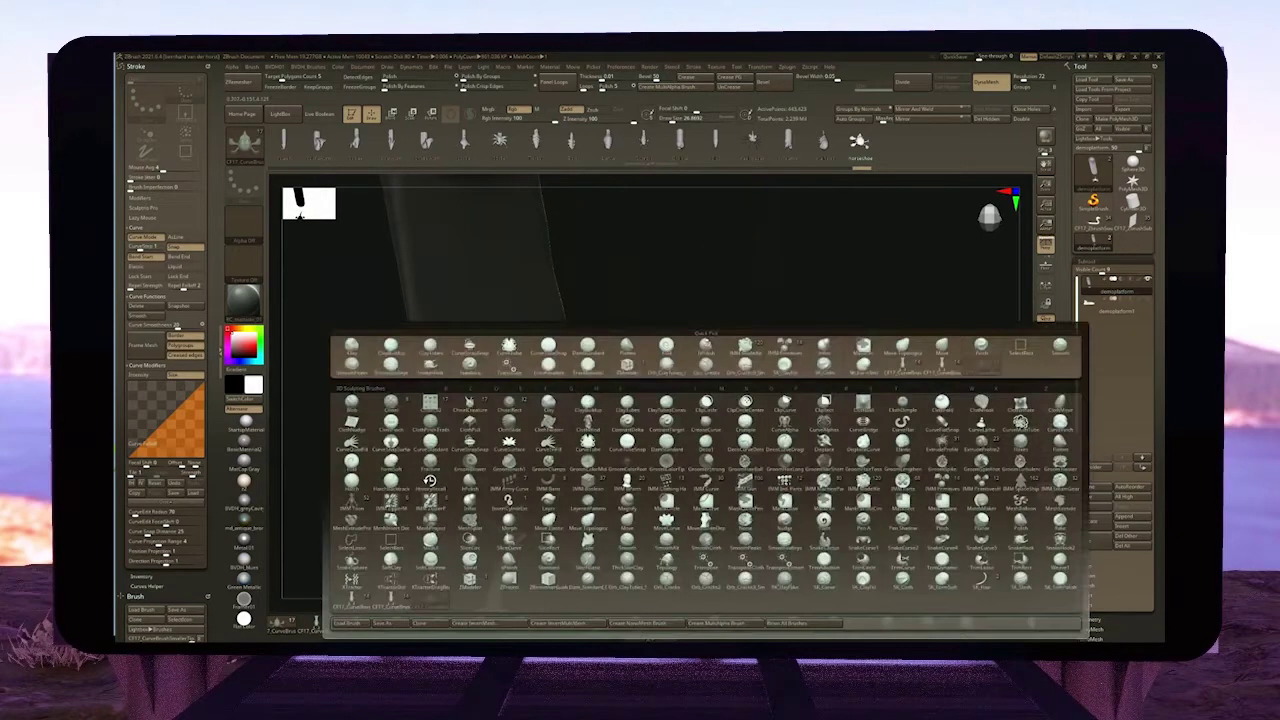
pyautogui.click(347, 622)
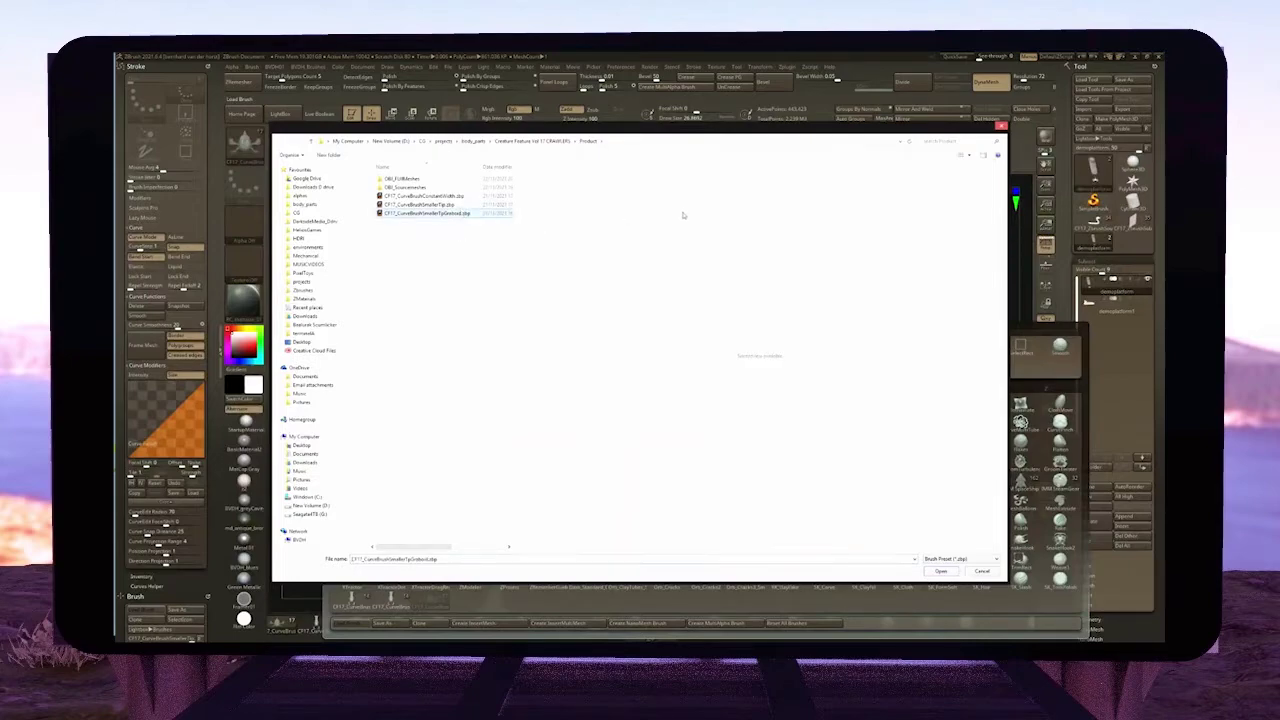
pyautogui.doubleClick(437, 214)
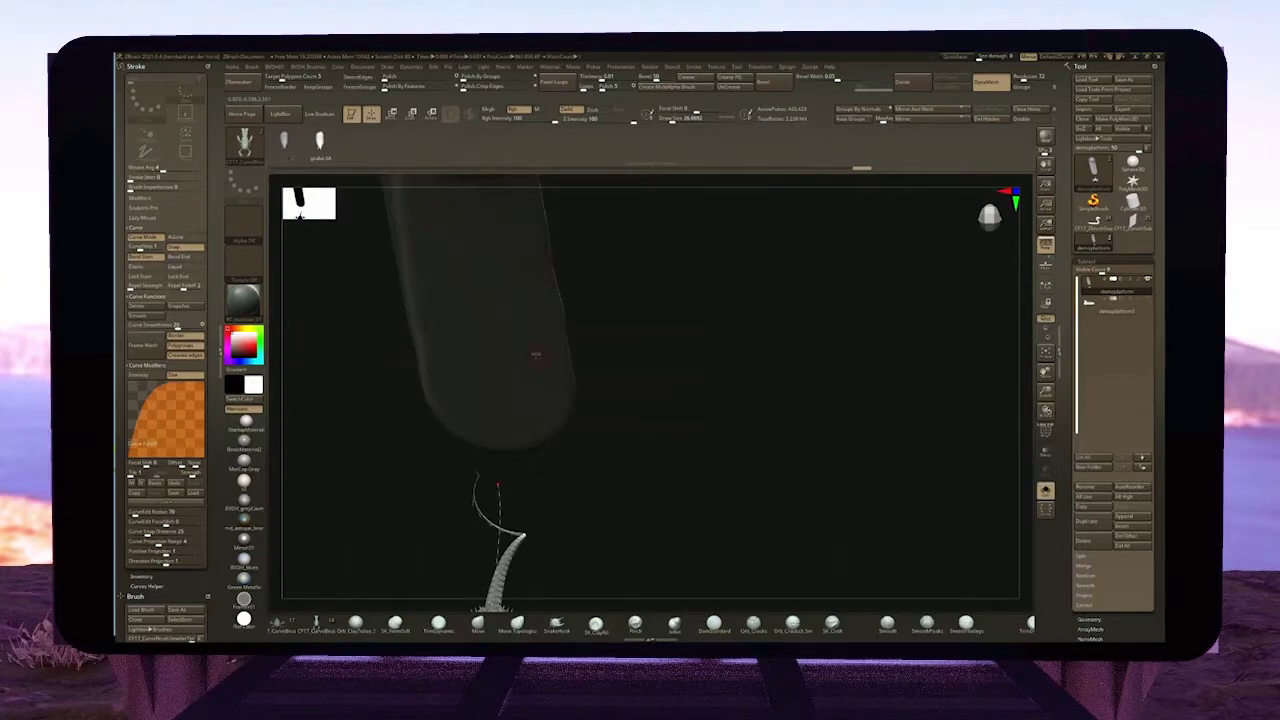
# Undo the misplaced graboid strokes and pull the curve of the graboid lying along the platform to repose its body.
pyautogui.moveTo(507, 291); pyautogui.dragTo(365, 215, button='right')
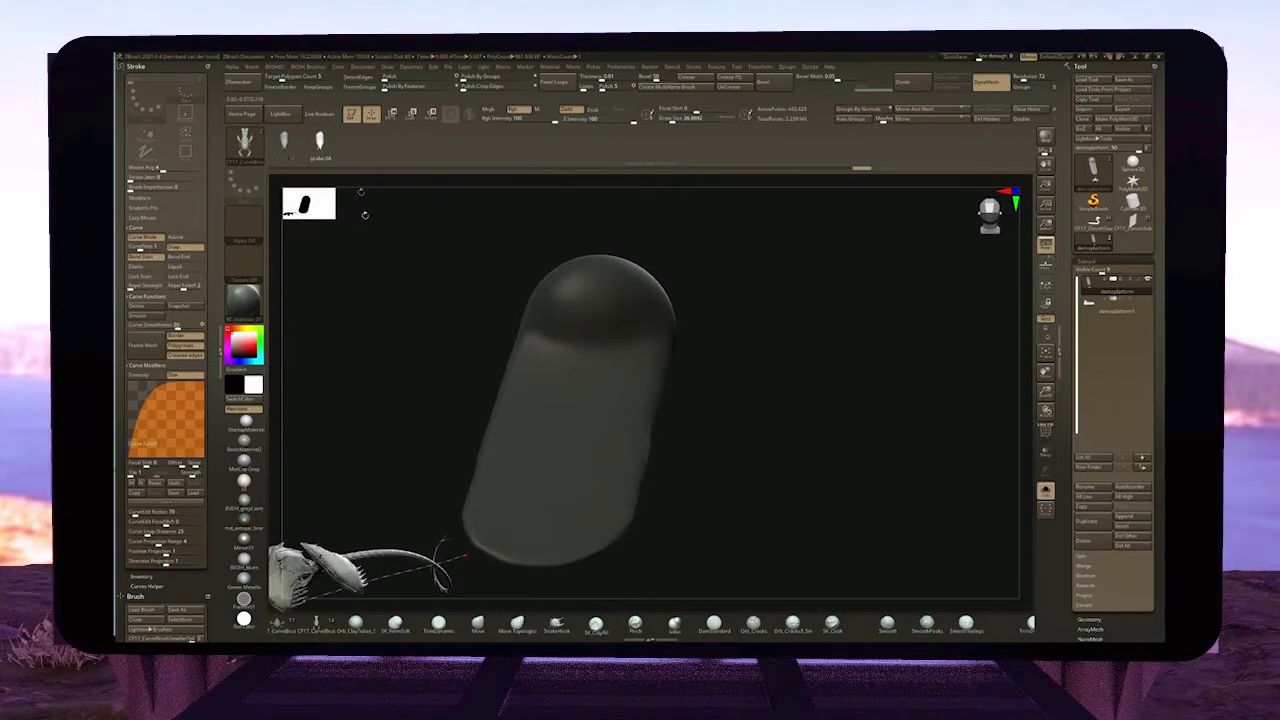
pyautogui.moveTo(520, 290)
pyautogui.mouseDown(button='right')
pyautogui.moveTo(754, 354)
pyautogui.moveTo(780, 380)
pyautogui.moveTo(753, 333)
pyautogui.mouseUp(button='right')
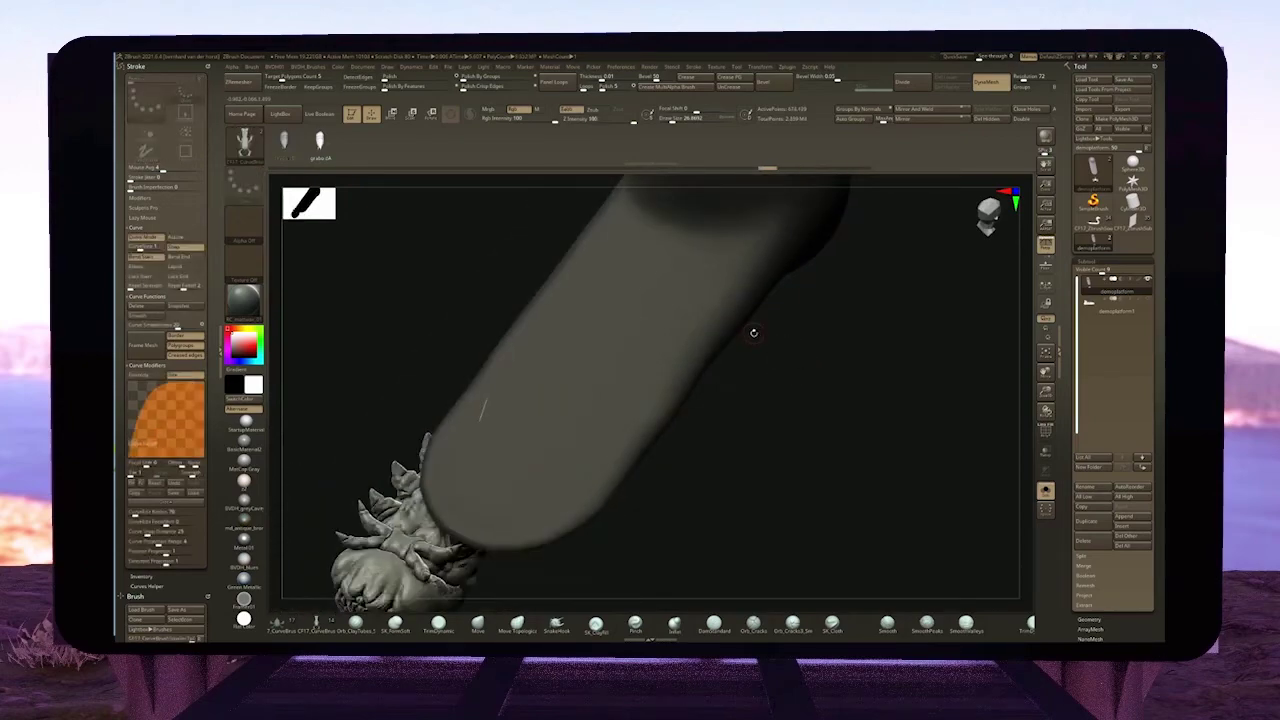
pyautogui.keyDown('ctrl'); pyautogui.keyDown('shift'); pyautogui.click(755, 332); pyautogui.keyUp('shift'); pyautogui.keyUp('ctrl')
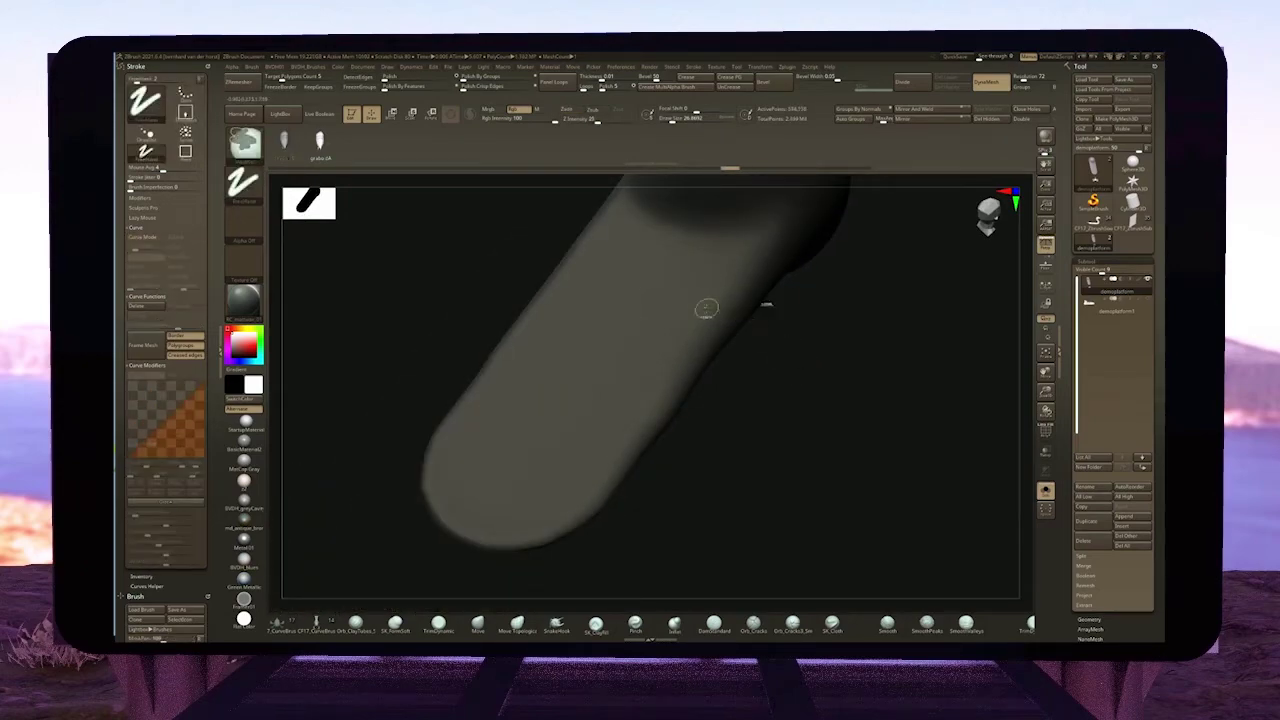
pyautogui.hotkey('ctrl', 'z')
pyautogui.hotkey('ctrl', 'z')
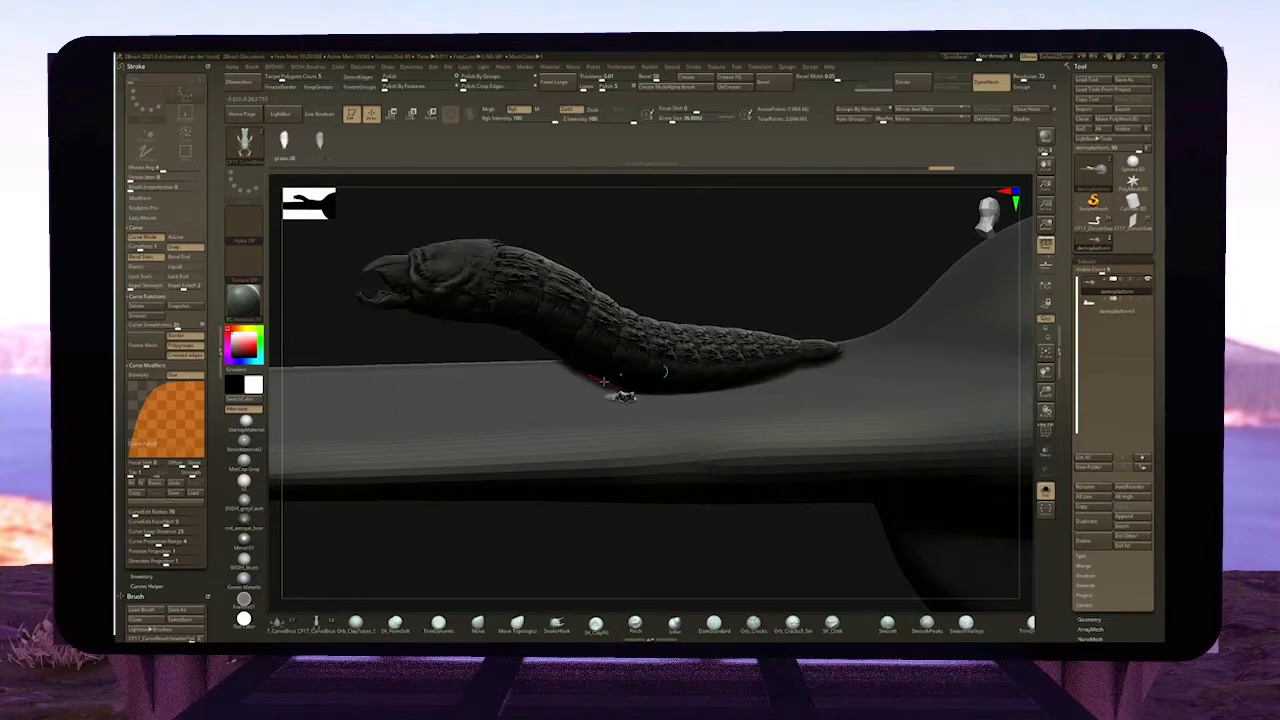
pyautogui.moveTo(603, 381)
pyautogui.mouseDown()
pyautogui.moveTo(609, 400)
pyautogui.moveTo(560, 340)
pyautogui.mouseUp()
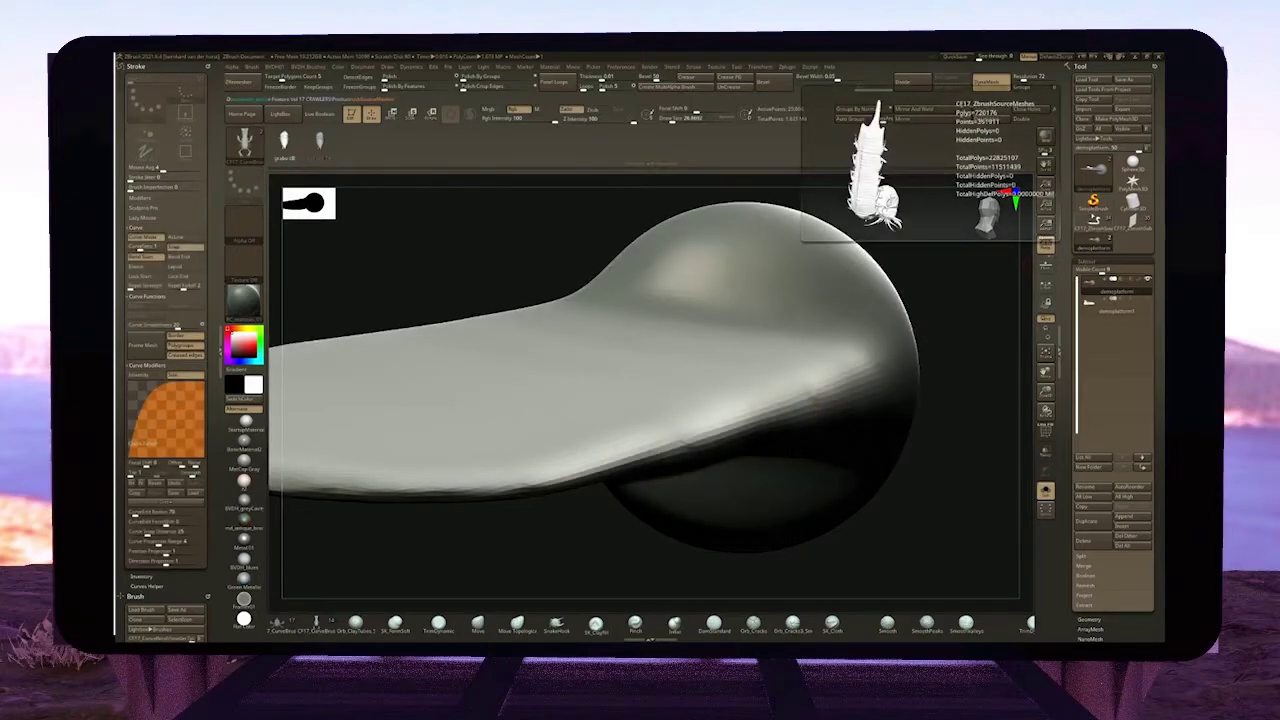
# Switch to the CF17_ZbrushSourceMeshes tool and examine its S-shaped creature from the side.
pyautogui.click(1095, 170)
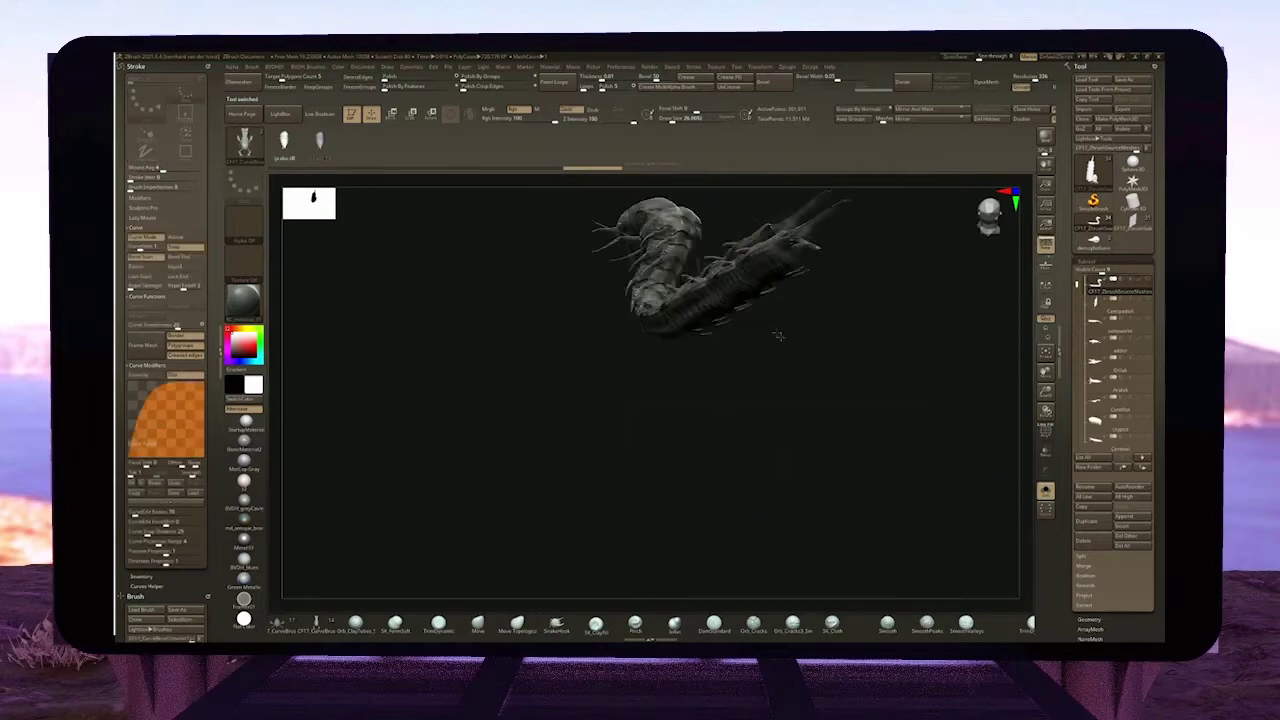
pyautogui.moveTo(778, 336); pyautogui.dragTo(576, 380)
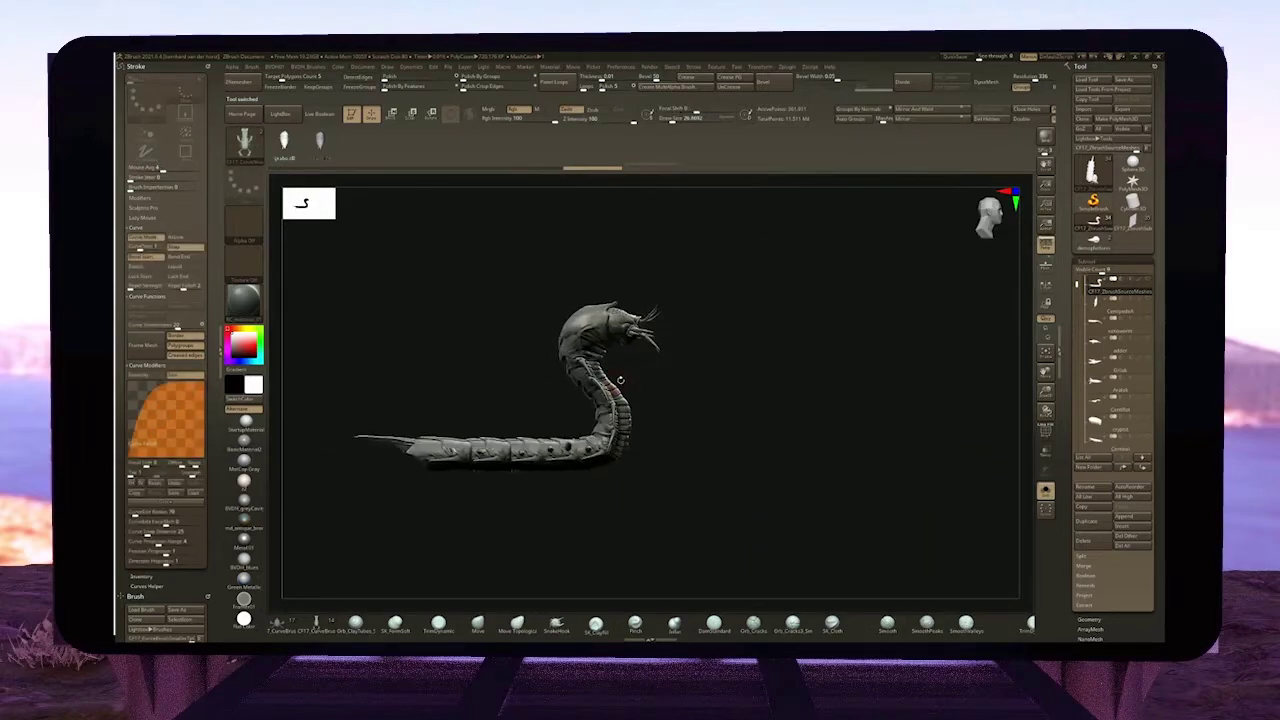
pyautogui.moveTo(640, 390)
pyautogui.mouseDown()
pyautogui.moveTo(680, 380)
pyautogui.moveTo(685, 425)
pyautogui.moveTo(663, 429)
pyautogui.moveTo(605, 385)
pyautogui.moveTo(661, 379)
pyautogui.mouseUp()
# Examine the first source subtools one after another, framing the beaked creature and briefly showing the polygroup wireframe.
pyautogui.press('Down')
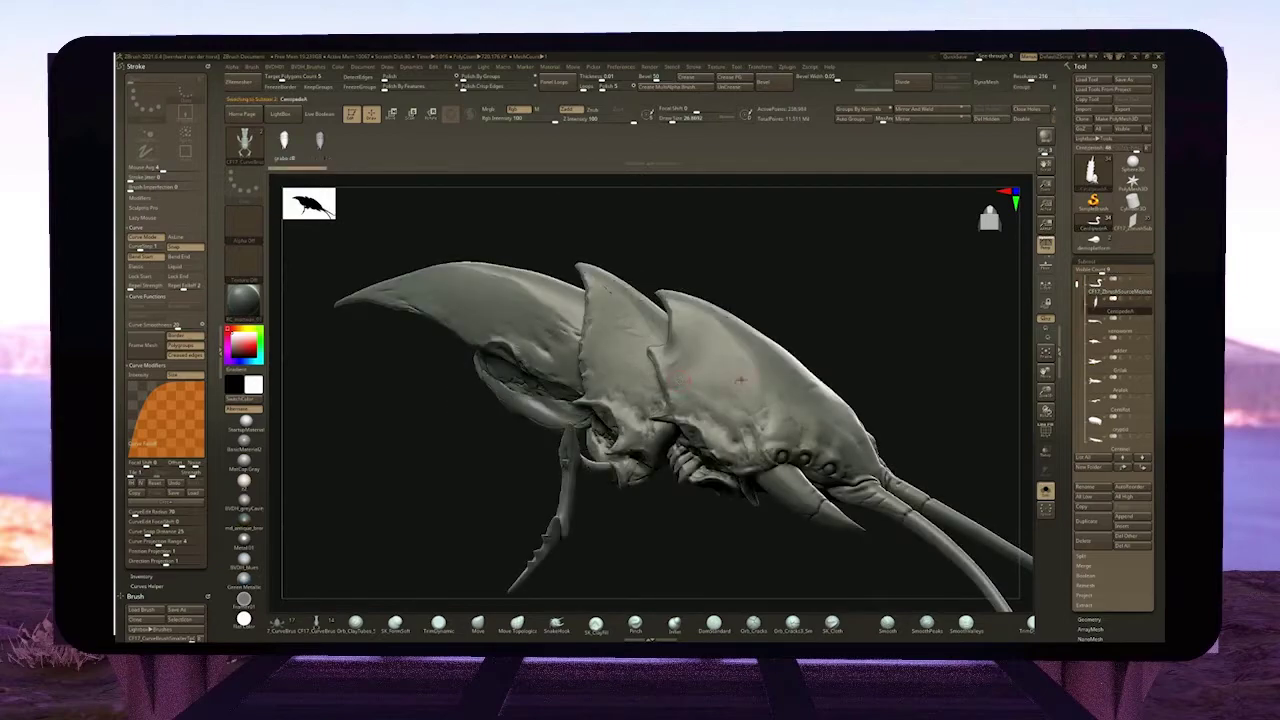
pyautogui.press('f')
pyautogui.hotkey('shift', 'f')
pyautogui.moveTo(700, 365); pyautogui.dragTo(734, 363, button='right')
pyautogui.press('Down')
pyautogui.moveTo(840, 390); pyautogui.dragTo(876, 395, button='right')
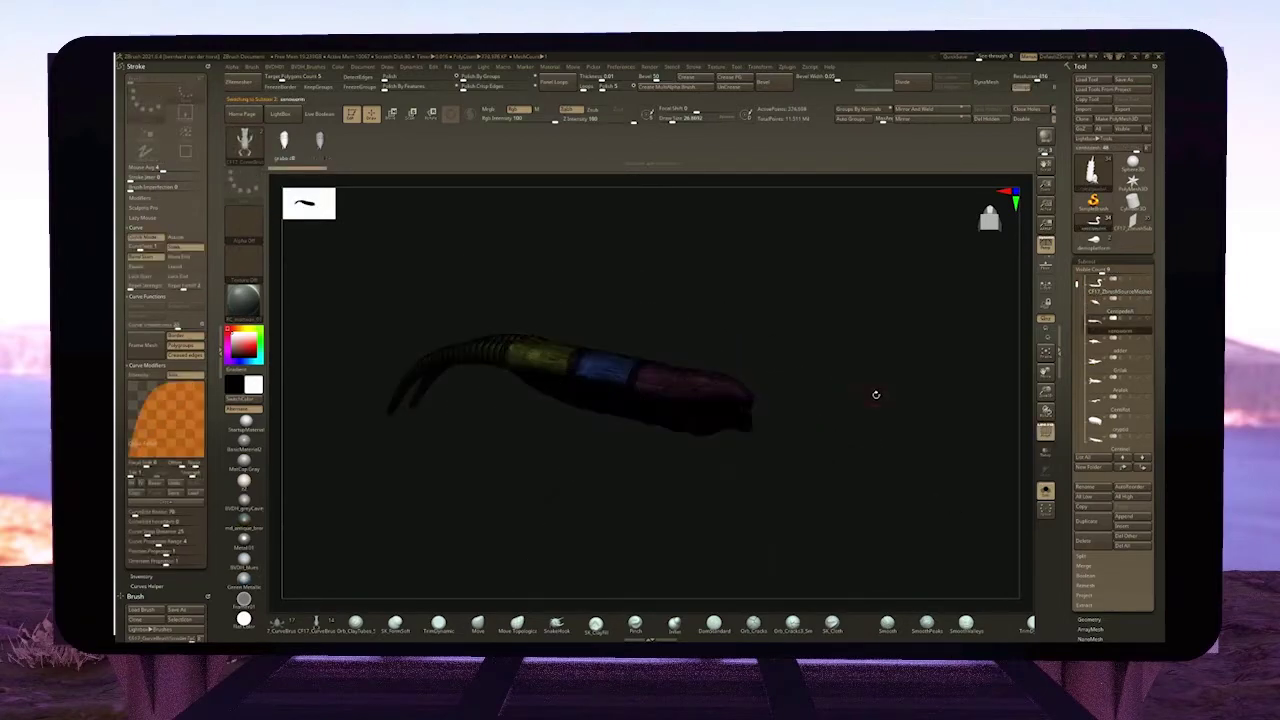
pyautogui.press('Down')
pyautogui.press('Down')
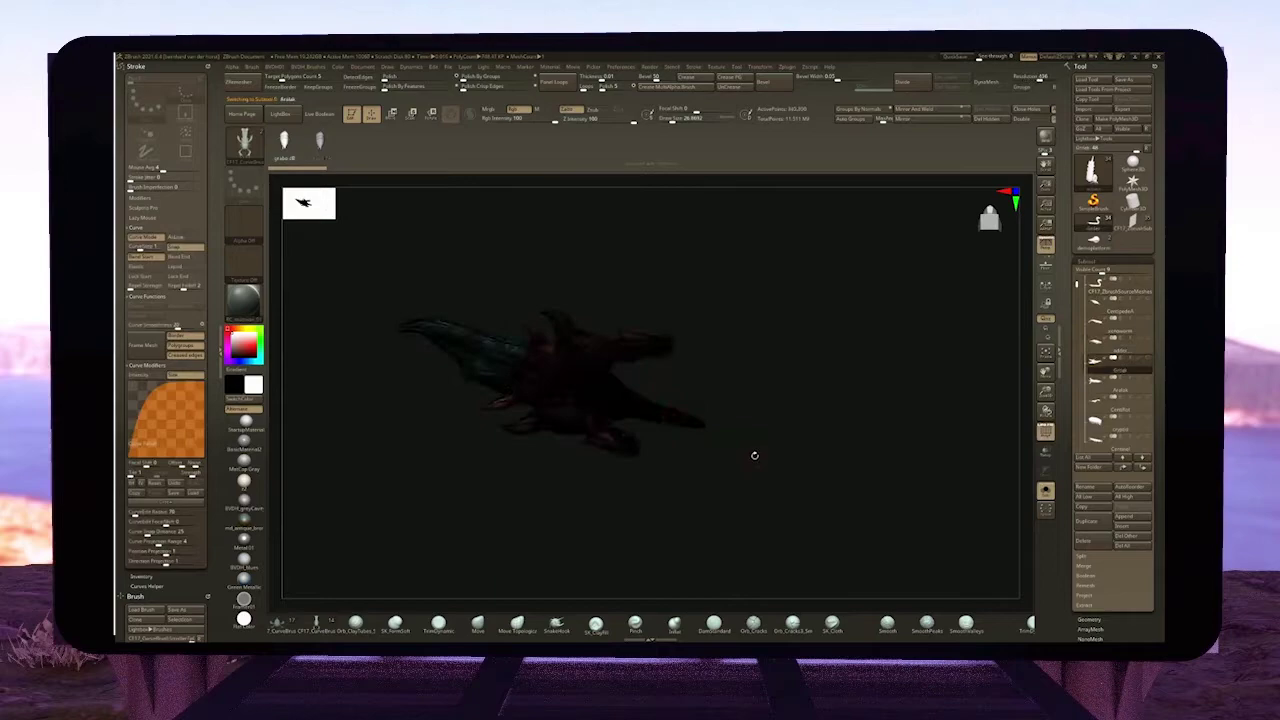
pyautogui.press('Down')
pyautogui.hotkey('shift', 'f')
# Continue through the source subtools, examining each creature up to the insect with serrated legs from several angles.
pyautogui.moveTo(772, 452)
pyautogui.mouseDown(button='right')
pyautogui.moveTo(789, 447)
pyautogui.moveTo(722, 419)
pyautogui.moveTo(728, 428)
pyautogui.mouseUp(button='right')
pyautogui.press('Down')
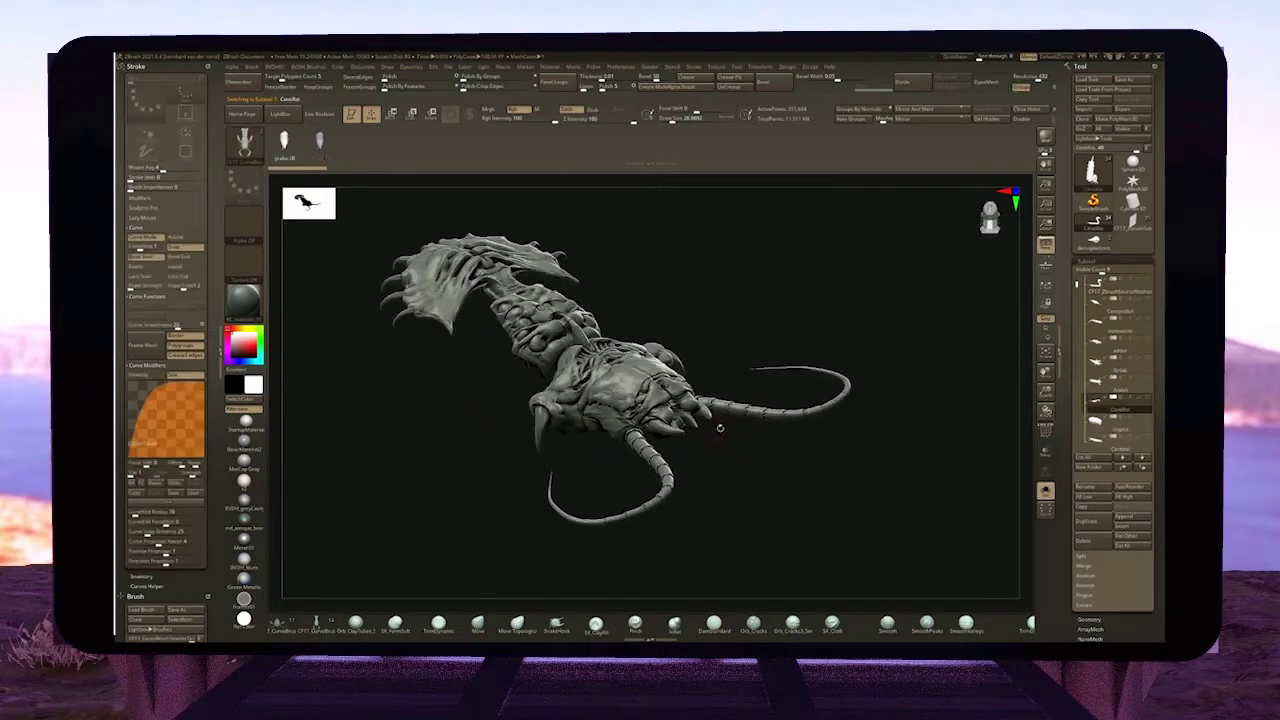
pyautogui.press('Down')
pyautogui.press('Down')
pyautogui.press('Down')
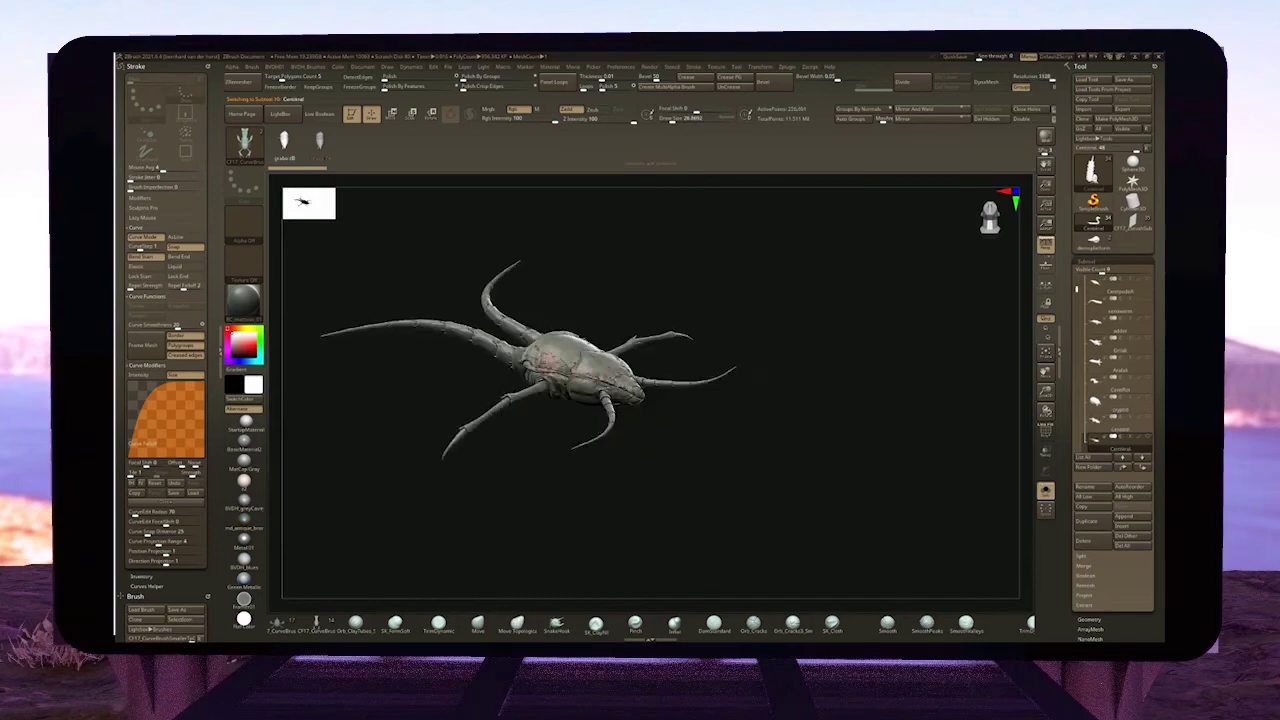
pyautogui.press('Down')
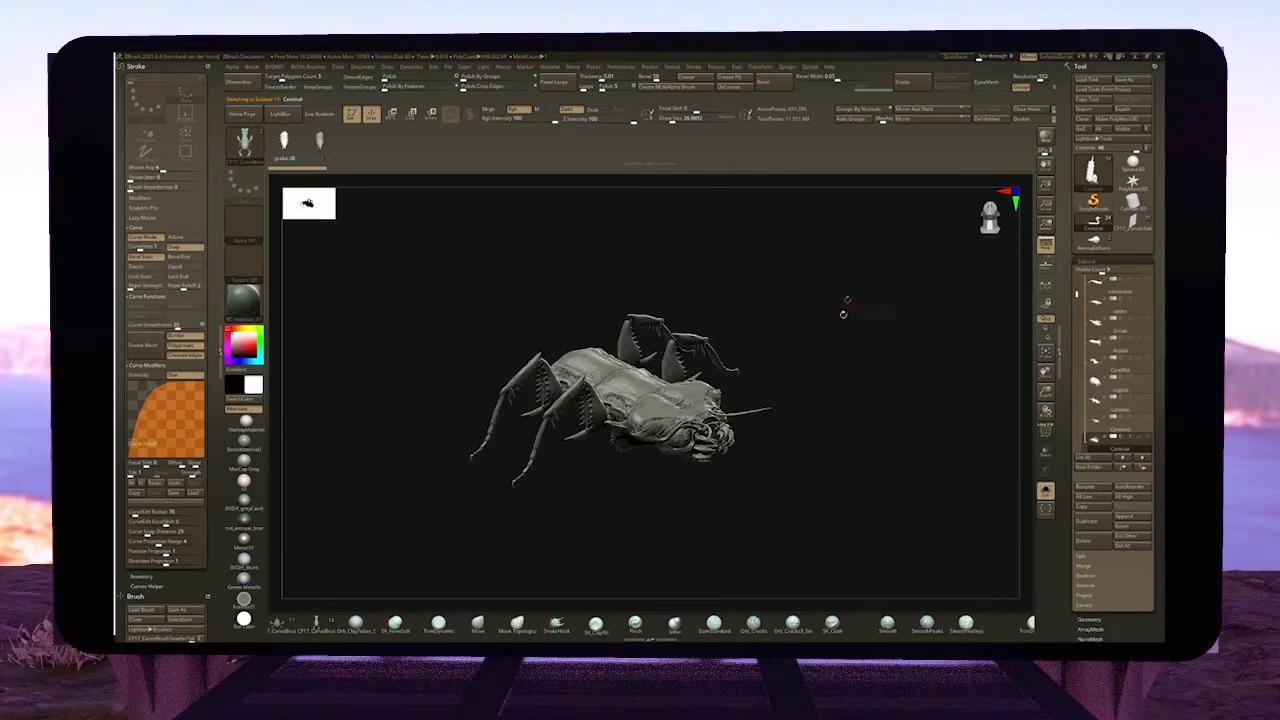
pyautogui.moveTo(843, 314); pyautogui.dragTo(803, 420, button='right')
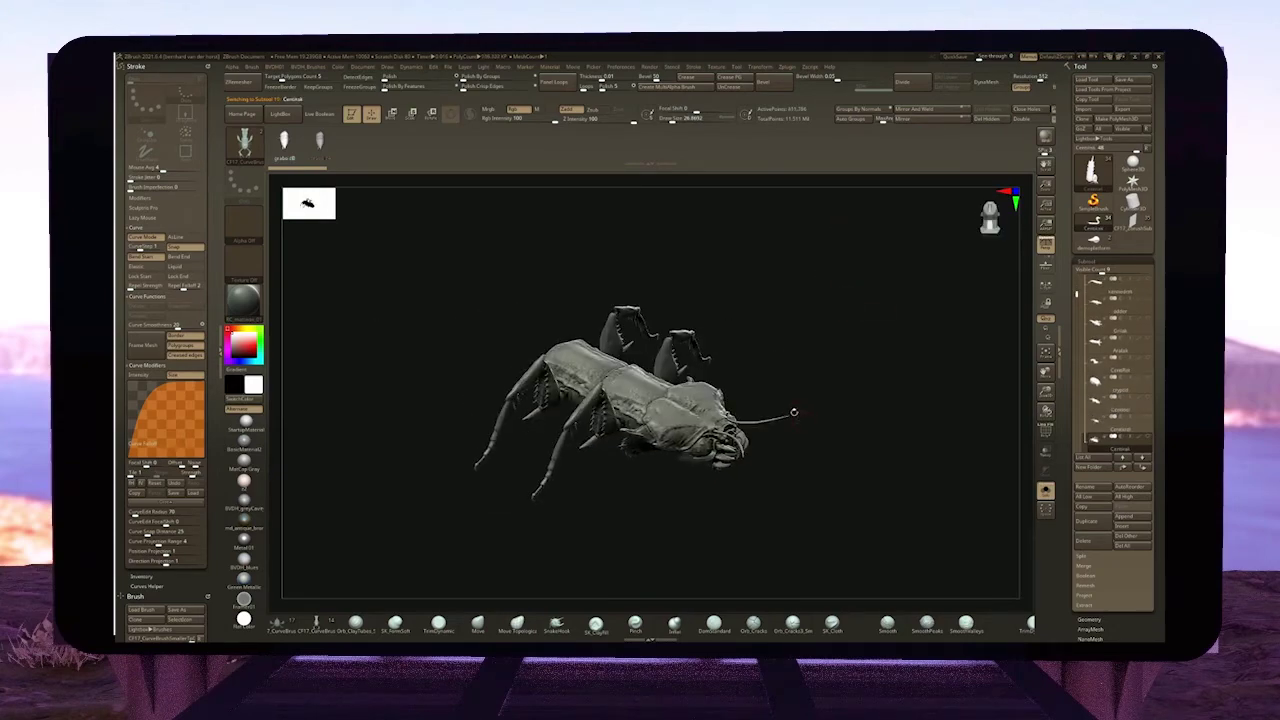
# Examine the source subtools from the armoured many-legged creature up to the cobra-like worm in the SmallerTip folder.
pyautogui.press('Down')
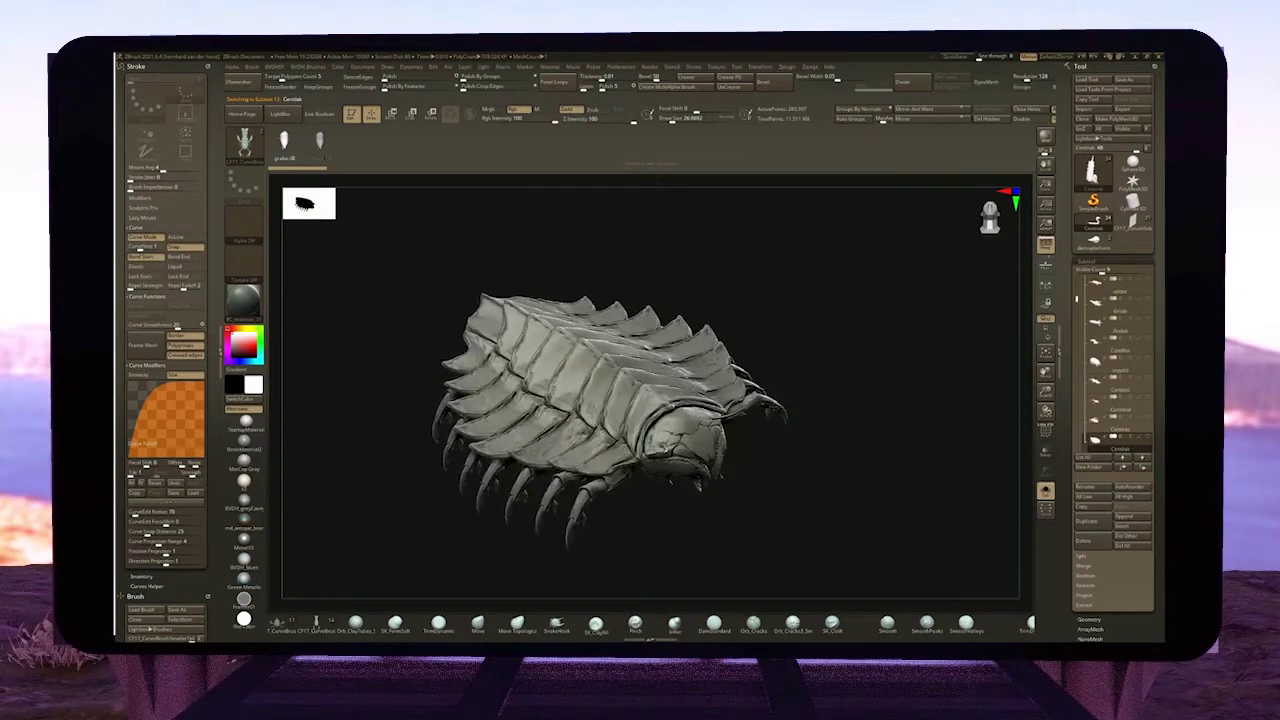
pyautogui.press('Down')
pyautogui.moveTo(727, 407)
pyautogui.mouseDown(button='right')
pyautogui.moveTo(745, 380)
pyautogui.moveTo(730, 366)
pyautogui.moveTo(698, 393)
pyautogui.moveTo(708, 410)
pyautogui.mouseUp(button='right')
pyautogui.press('Down')
pyautogui.press('Down')
pyautogui.press('Down')
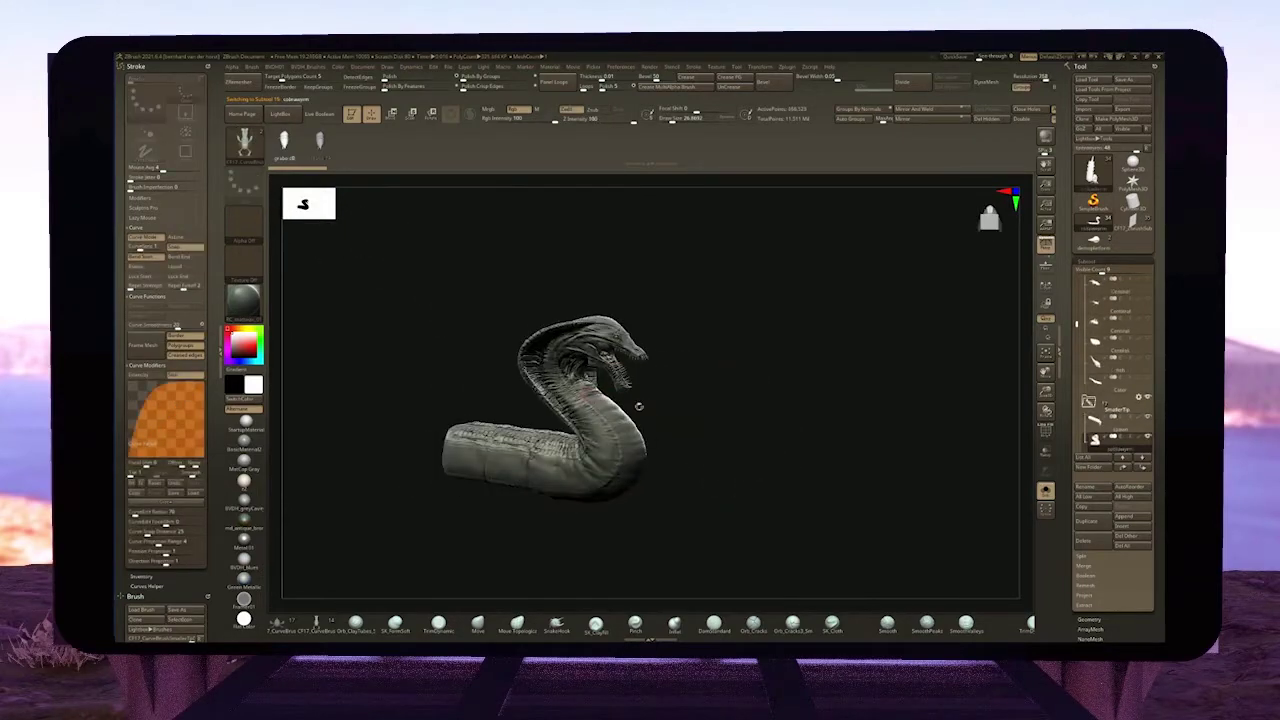
# Browse the SmallerTip subtools past the fanged creature up to the segmented Twiggy creature.
pyautogui.press('Down')
pyautogui.press('Down')
pyautogui.press('Down')
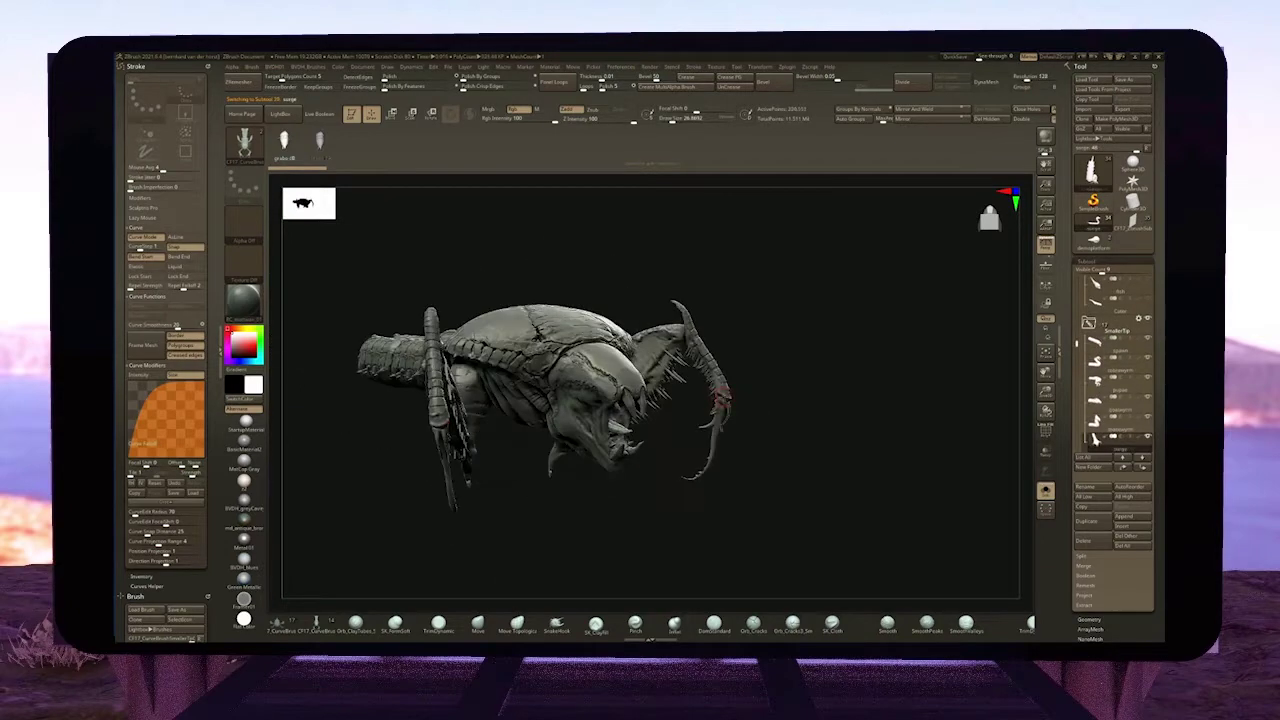
pyautogui.press('Down')
pyautogui.press('Down')
pyautogui.press('Down')
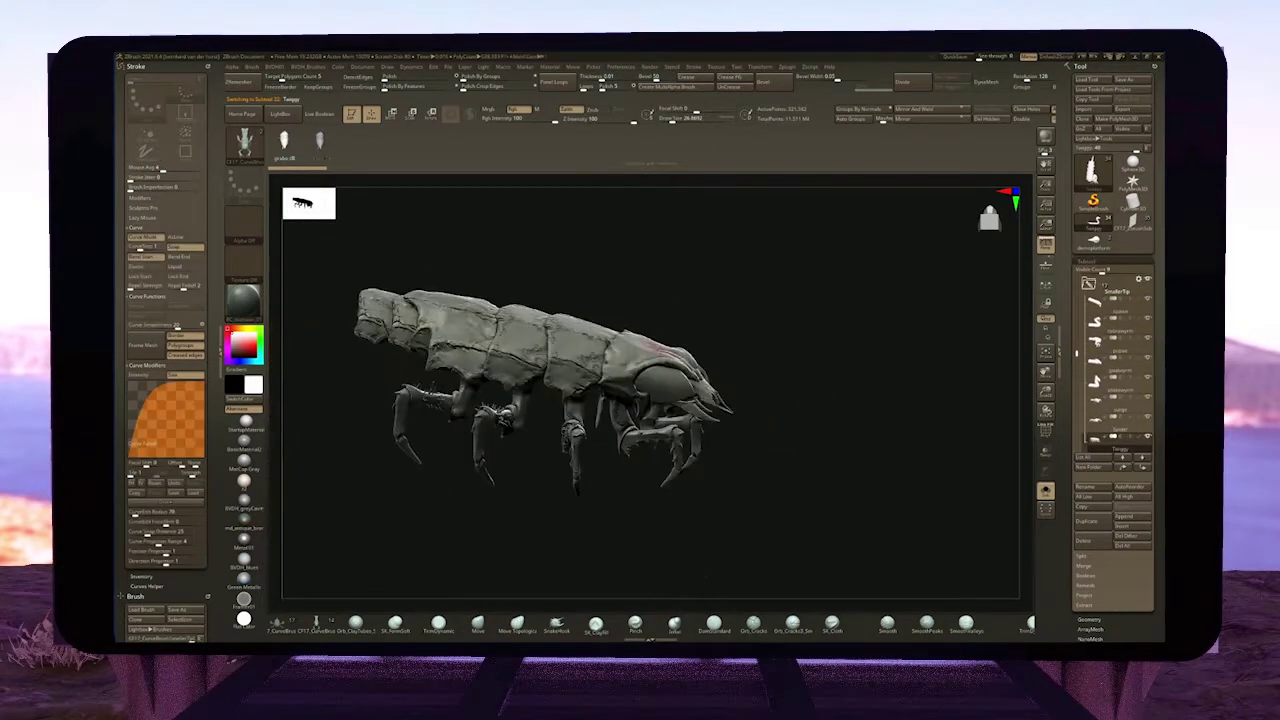
# Browse the SmallerTip subtools from Twiggy up to the scorpion-like creature with spiked pincers.
pyautogui.press('Down')
pyautogui.press('Down')
pyautogui.press('Down')
pyautogui.press('Down')
pyautogui.press('Down')
pyautogui.press('Down')
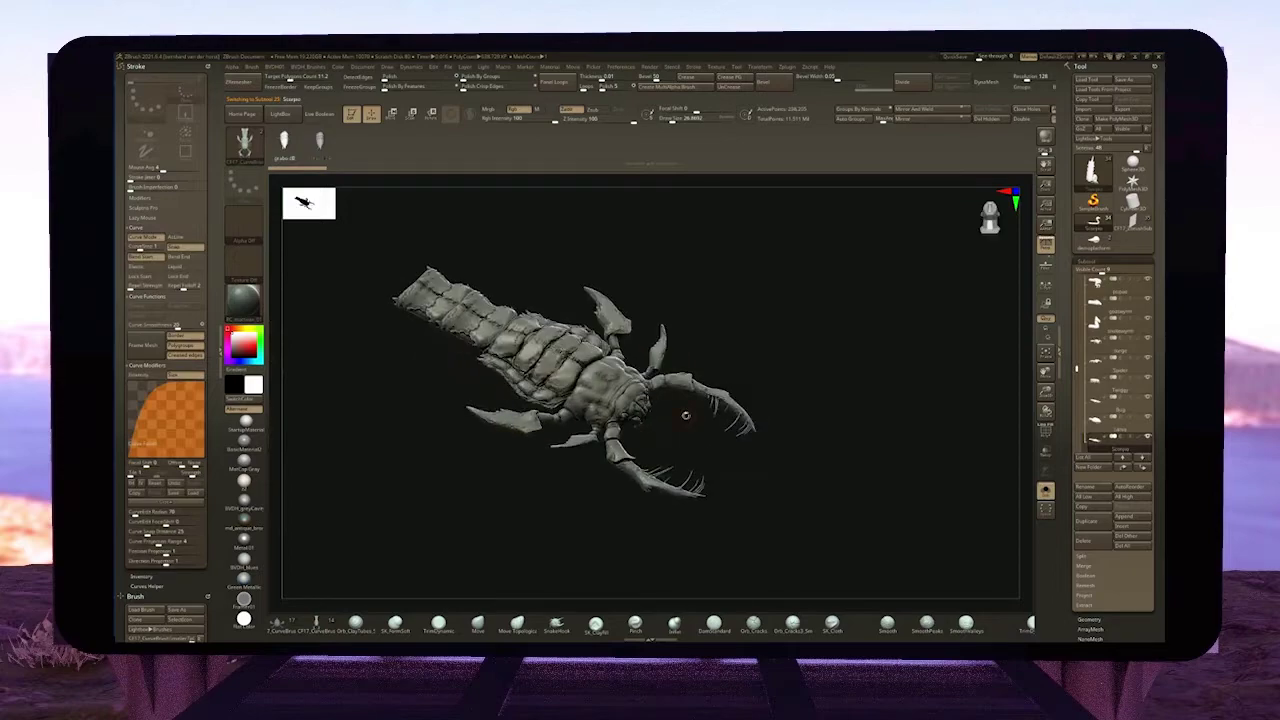
# Browse the remaining SmallerTip subtools, including the long-legged Facehugger, up to the beaked graboid mesh.
pyautogui.press('Down')
pyautogui.press('Down')
pyautogui.press('Down')
pyautogui.press('Down')
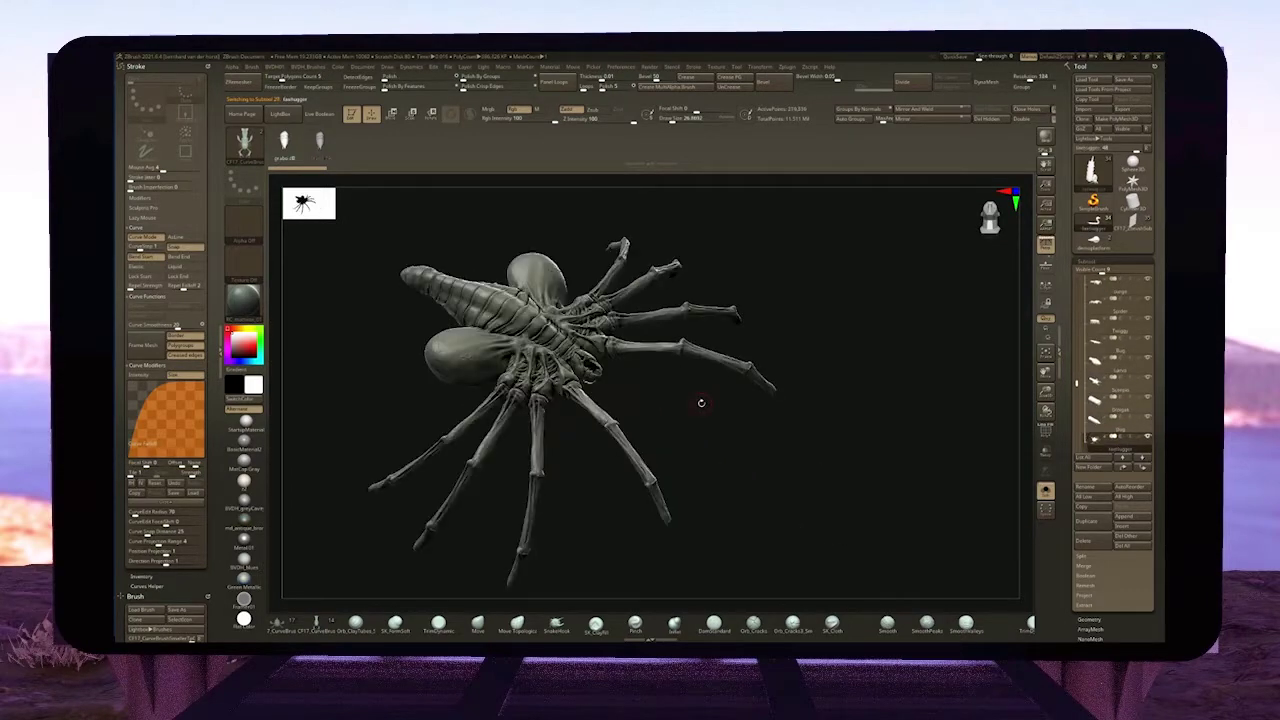
pyautogui.press('Down')
pyautogui.press('Down')
pyautogui.press('Down')
pyautogui.press('Down')
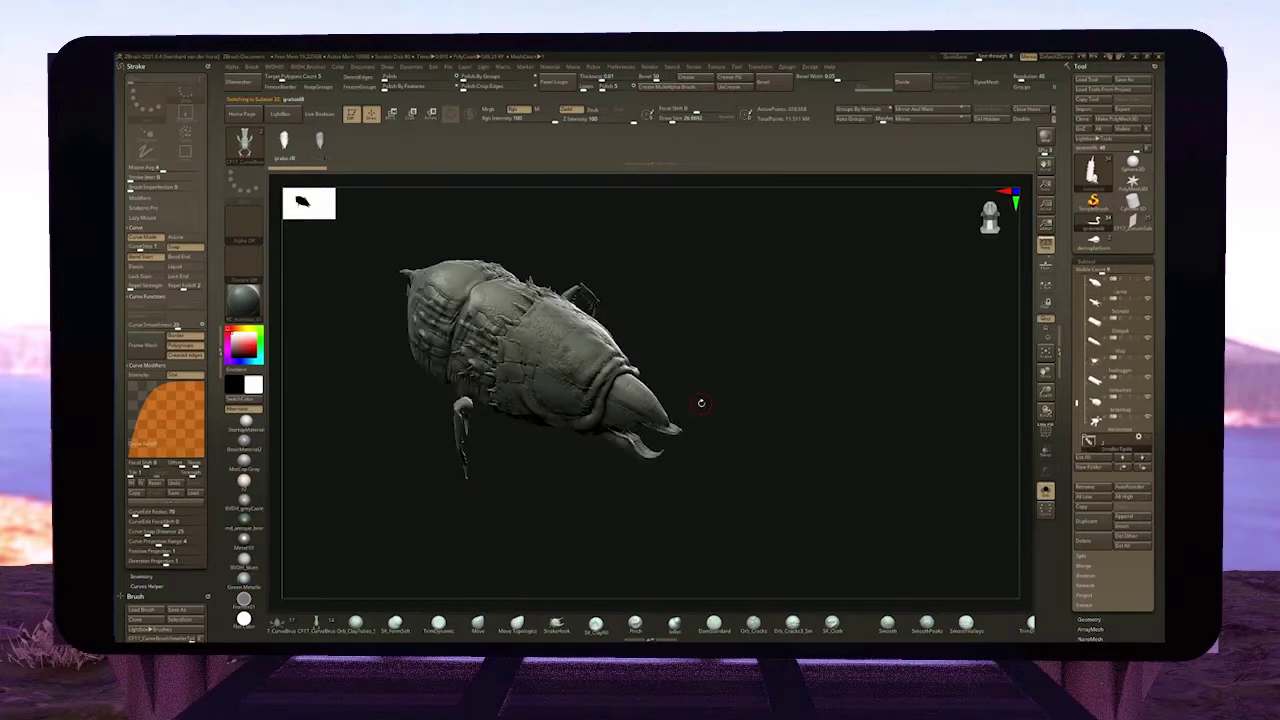
# Switch to the scorpion-like subtool with toothed pincers and display its polygroups.
pyautogui.press('Down')
pyautogui.moveTo(701, 402); pyautogui.dragTo(633, 344)
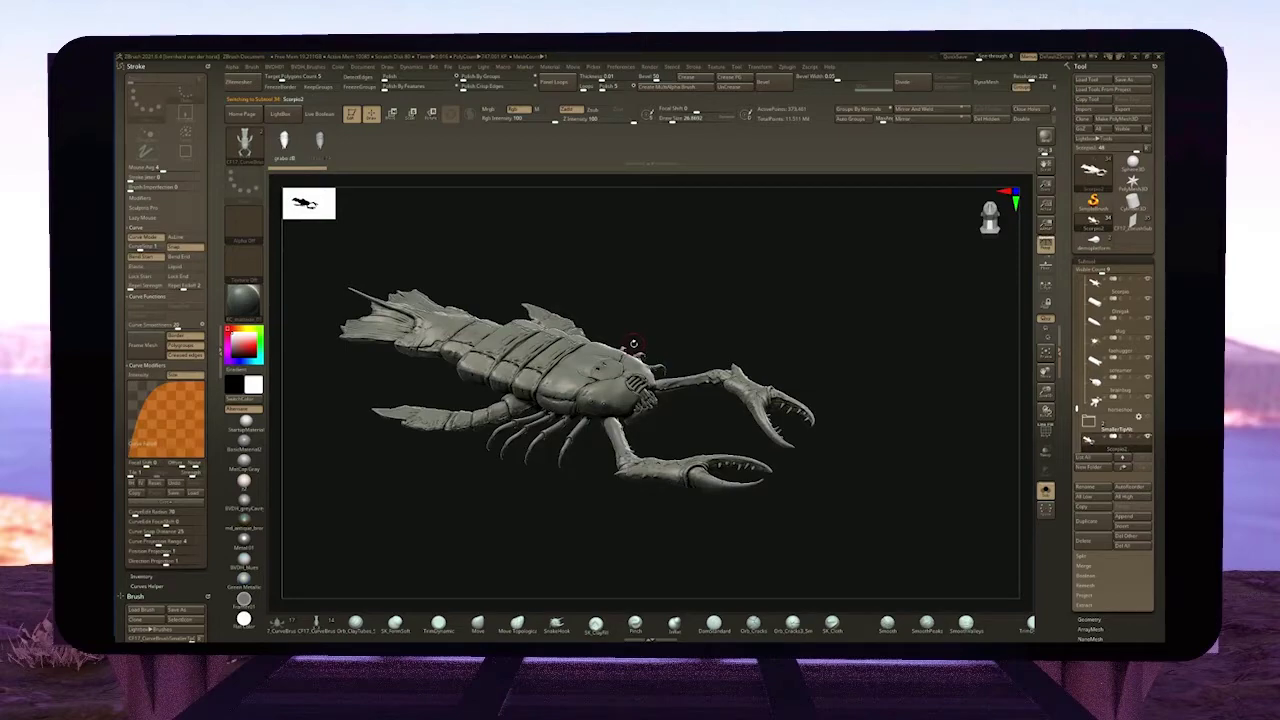
pyautogui.hotkey('shift', 'f')
pyautogui.moveTo(639, 334); pyautogui.dragTo(537, 339)
pyautogui.press('ctrl')
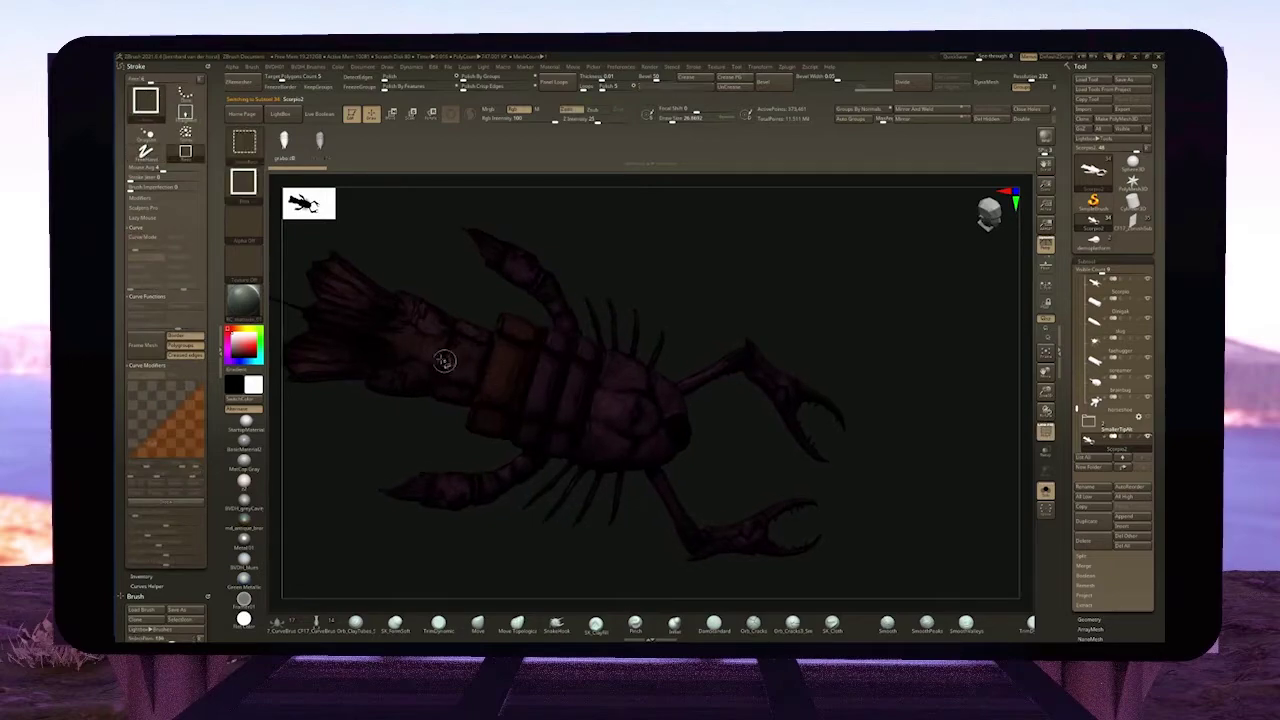
# Hide the scorpion's tail polygroups and invert the visibility, restoring the full mesh and its plain shaded display.
pyautogui.keyDown('ctrl'); pyautogui.keyDown('shift'); pyautogui.click(440, 358); pyautogui.keyUp('shift'); pyautogui.keyUp('ctrl')
pyautogui.keyDown('ctrl'); pyautogui.keyDown('shift'); pyautogui.click(500, 388); pyautogui.keyUp('shift'); pyautogui.keyUp('ctrl')
pyautogui.keyDown('ctrl'); pyautogui.keyDown('shift'); pyautogui.click(503, 388); pyautogui.keyUp('shift'); pyautogui.keyUp('ctrl')
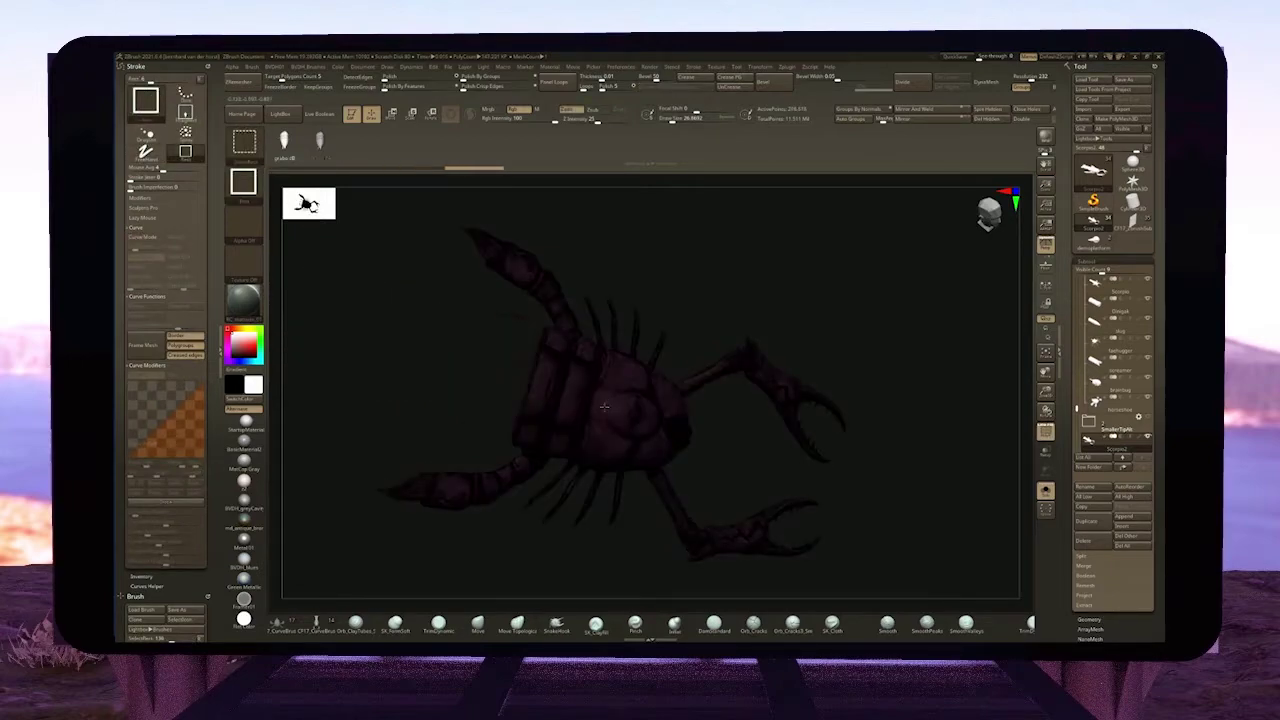
pyautogui.keyDown('ctrl'); pyautogui.keyDown('shift'); pyautogui.moveTo(690, 535); pyautogui.dragTo(750, 585); pyautogui.keyUp('shift'); pyautogui.keyUp('ctrl')
pyautogui.keyDown('ctrl'); pyautogui.keyDown('shift'); pyautogui.moveTo(849, 444); pyautogui.dragTo(975, 258); pyautogui.keyUp('shift'); pyautogui.keyUp('ctrl')
pyautogui.keyDown('ctrl'); pyautogui.keyDown('shift'); pyautogui.click(851, 319); pyautogui.keyUp('shift'); pyautogui.keyUp('ctrl')
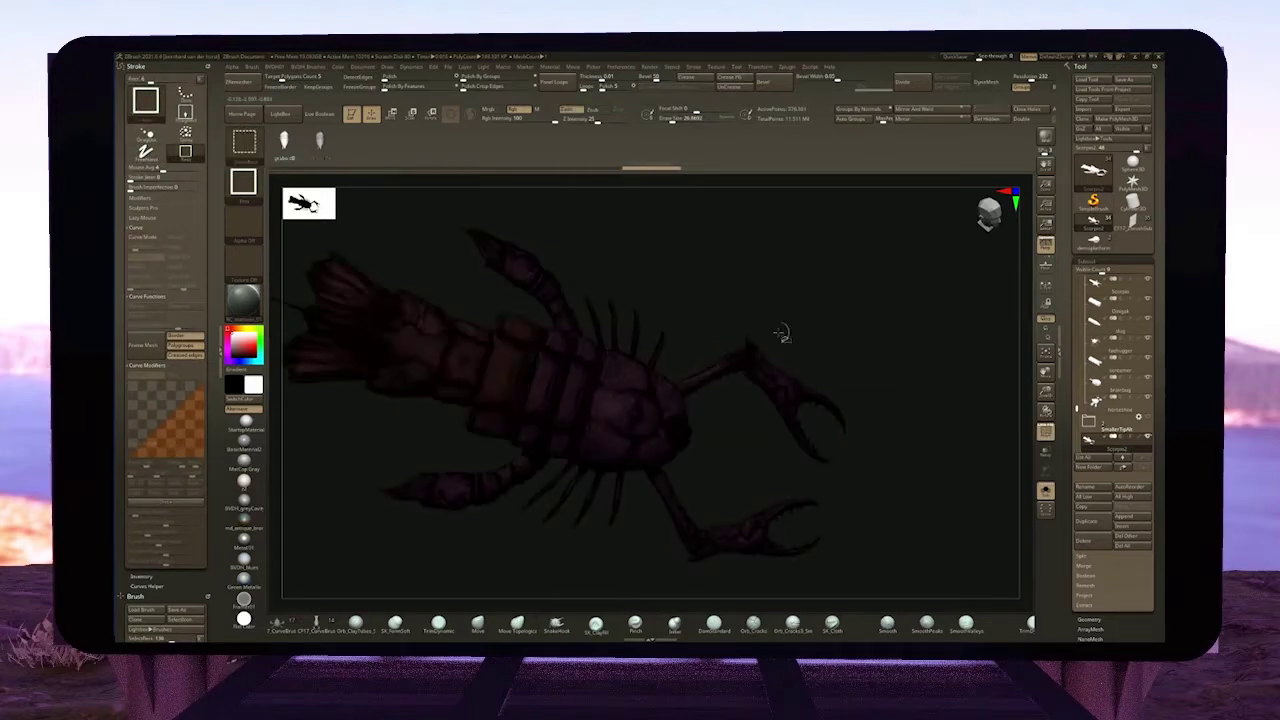
pyautogui.keyDown('ctrl'); pyautogui.moveTo(705, 362); pyautogui.dragTo(619, 397, button='right'); pyautogui.keyUp('ctrl')
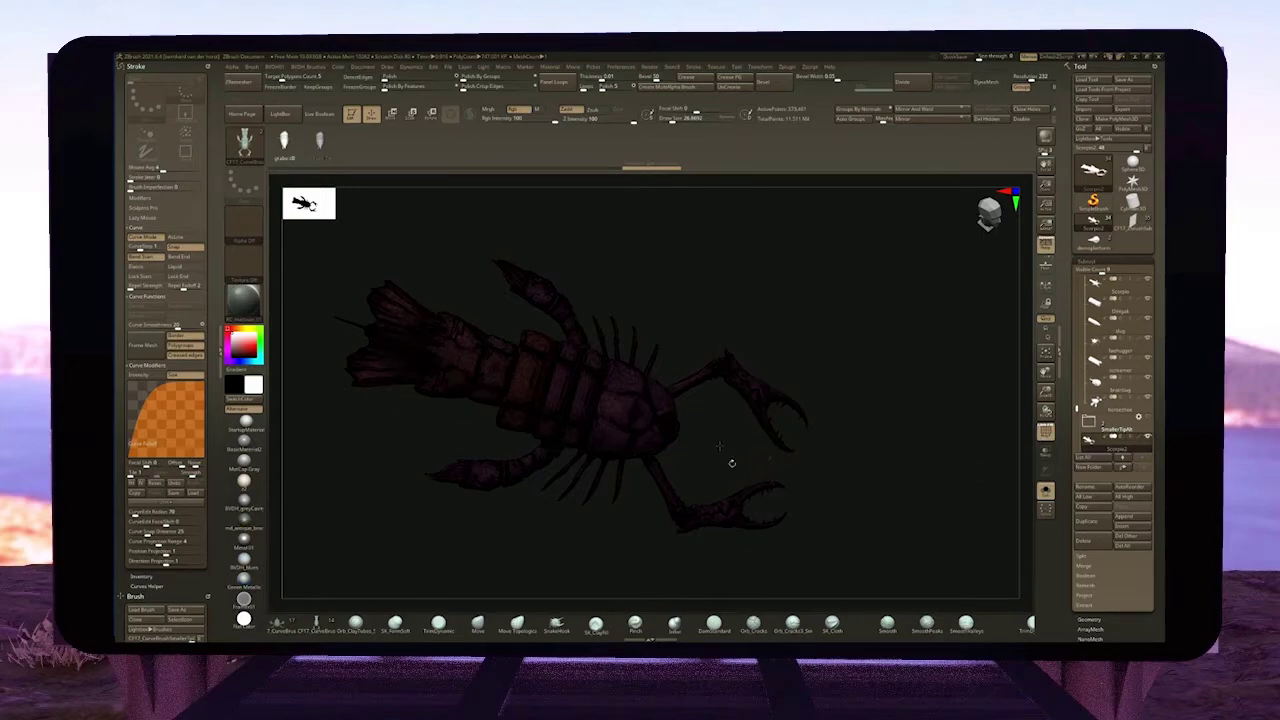
pyautogui.moveTo(719, 446)
pyautogui.mouseDown(button='right')
pyautogui.moveTo(700, 491)
pyautogui.moveTo(760, 520)
pyautogui.moveTo(735, 470)
pyautogui.moveTo(694, 491)
pyautogui.mouseUp(button='right')
pyautogui.hotkey('shift', 'f')
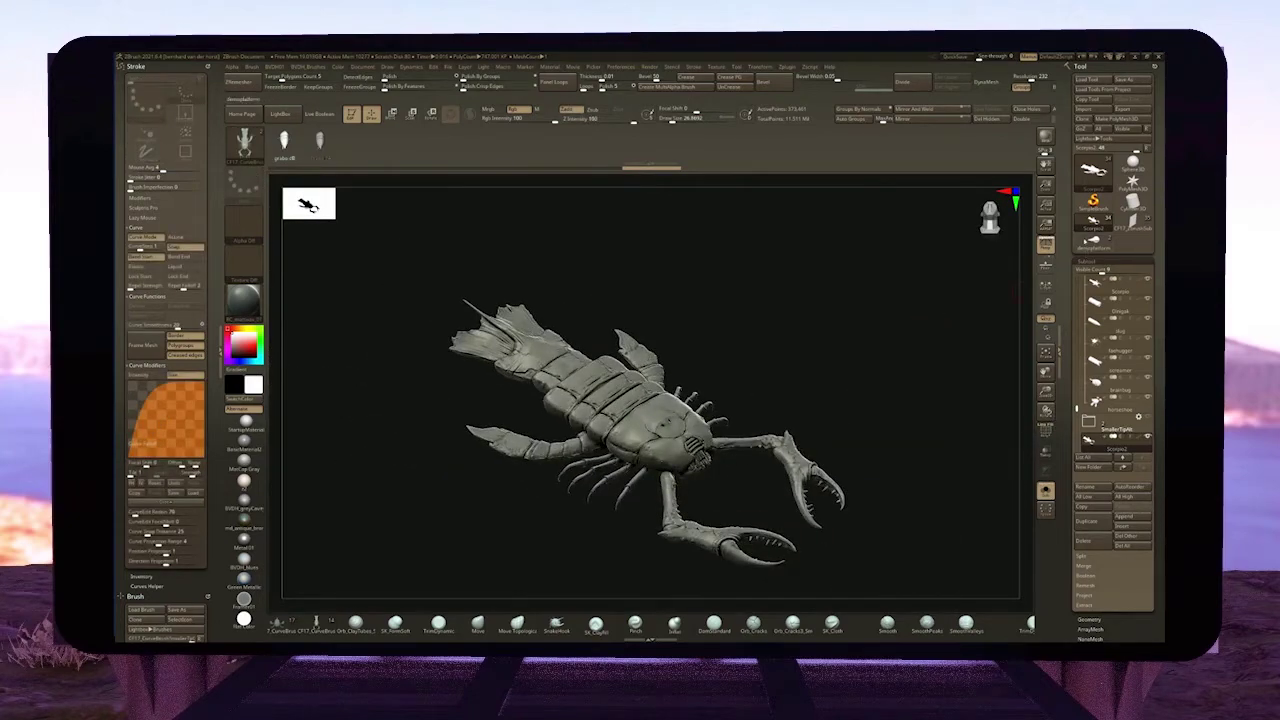
# Switch to the CP17 ZBrush subtools tool and select its BobbitWorm subtool.
pyautogui.moveTo(1087, 241)
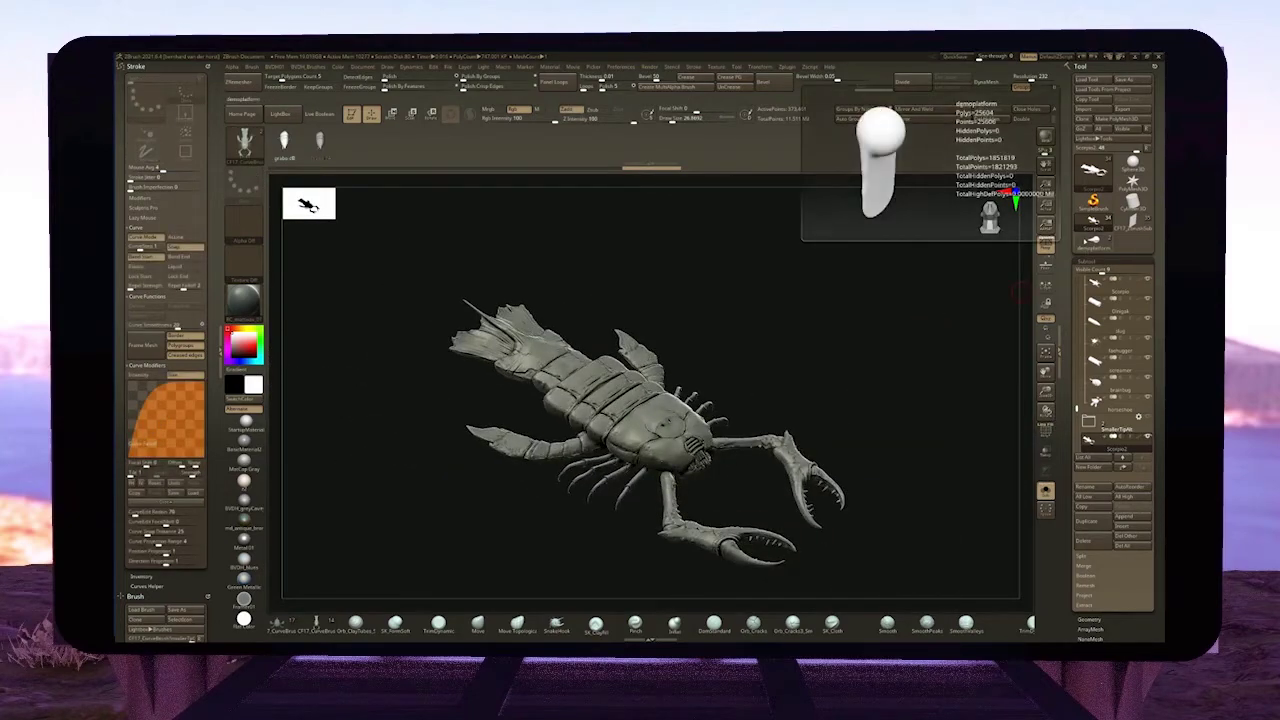
pyautogui.click(1133, 222)
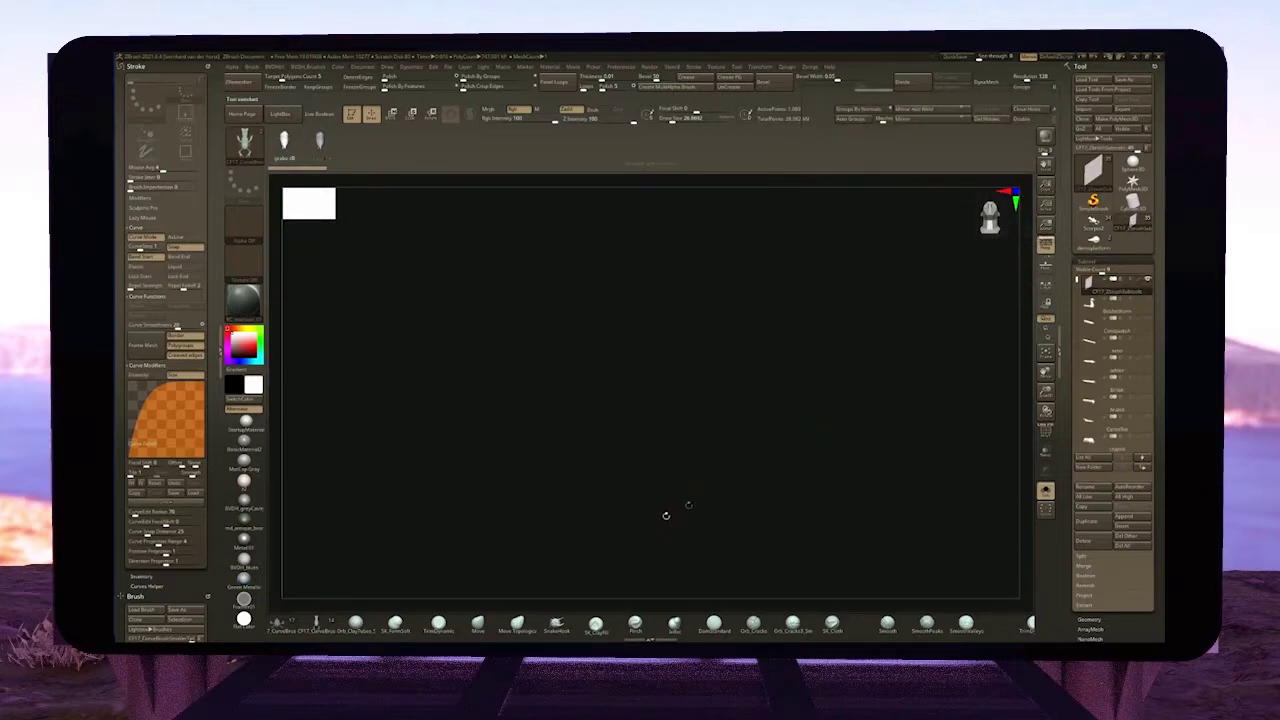
pyautogui.moveTo(660, 400); pyautogui.dragTo(763, 449)
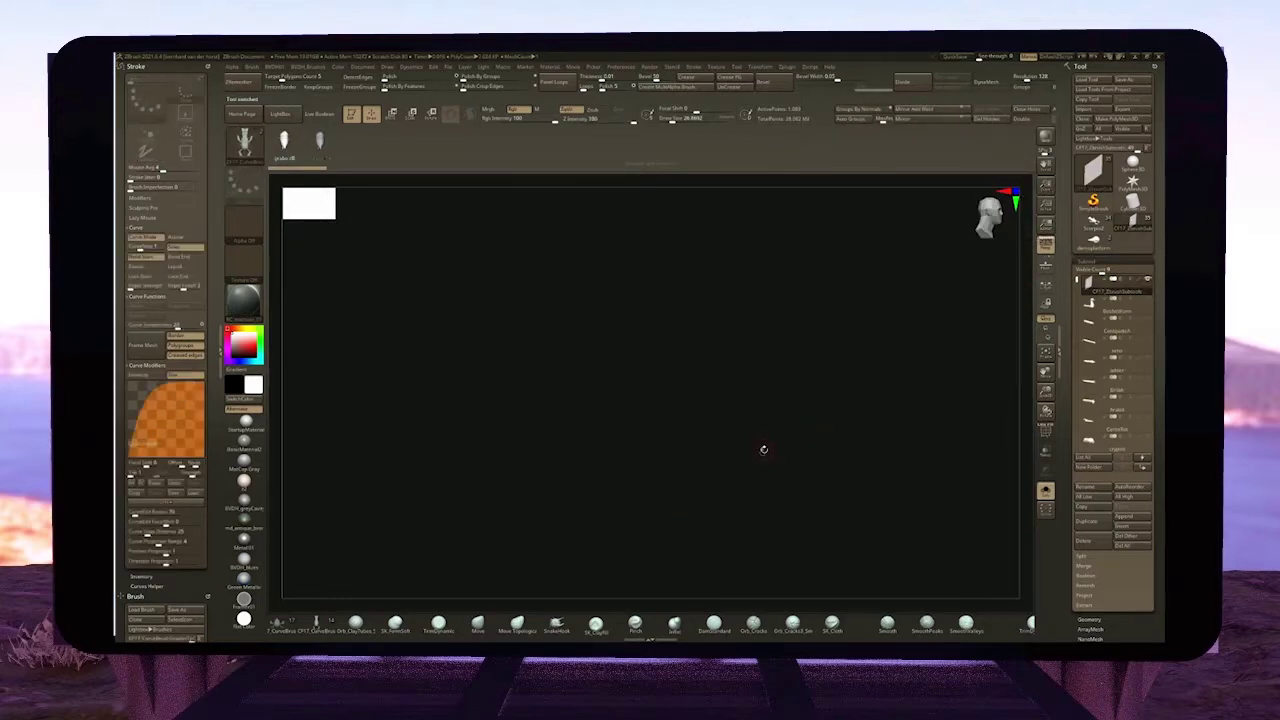
pyautogui.click(1104, 306)
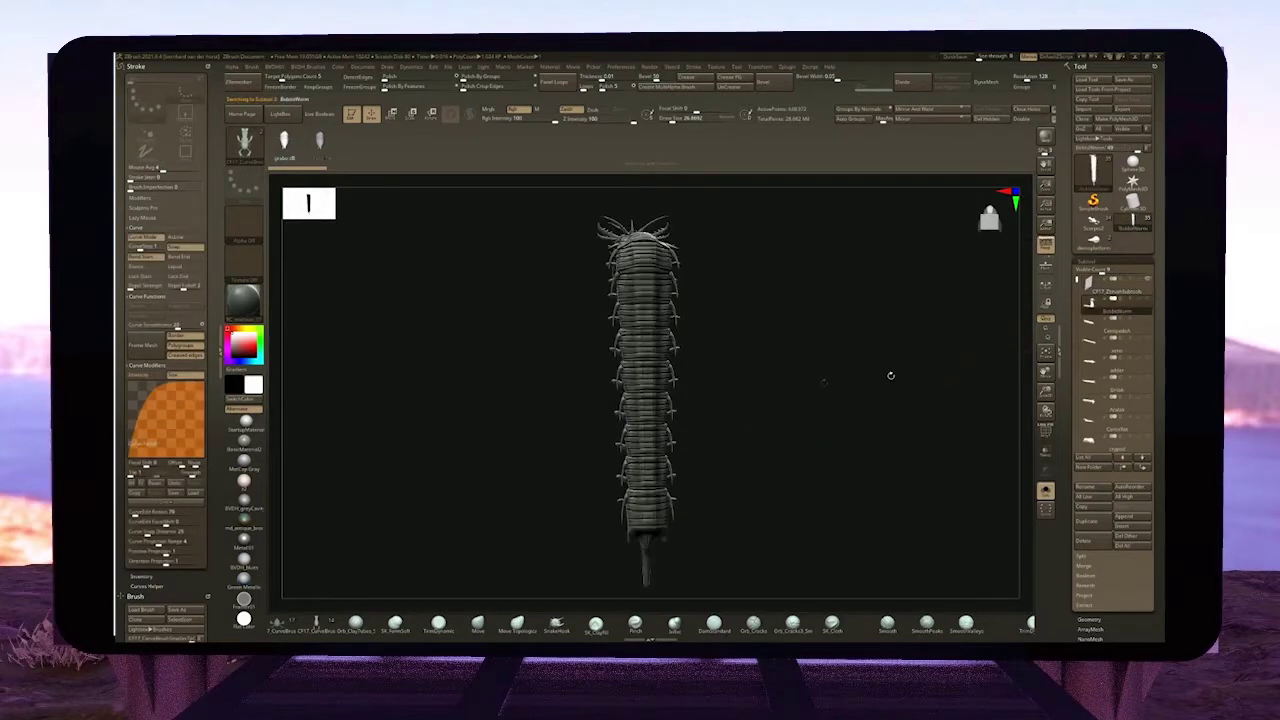
# Bend the front of the BobbitWorm upward into a raised S-shape with the Move brush.
pyautogui.moveTo(889, 374); pyautogui.dragTo(693, 358)
pyautogui.moveTo(693, 358)
pyautogui.keyDown('ctrl'); pyautogui.mouseDown(button='right')
pyautogui.moveTo(694, 436)
pyautogui.moveTo(693, 376)
pyautogui.mouseUp(button='right'); pyautogui.keyUp('ctrl')
pyautogui.press('b')
pyautogui.press('m')
pyautogui.press('v')
pyautogui.press('space')
pyautogui.click(696, 378)
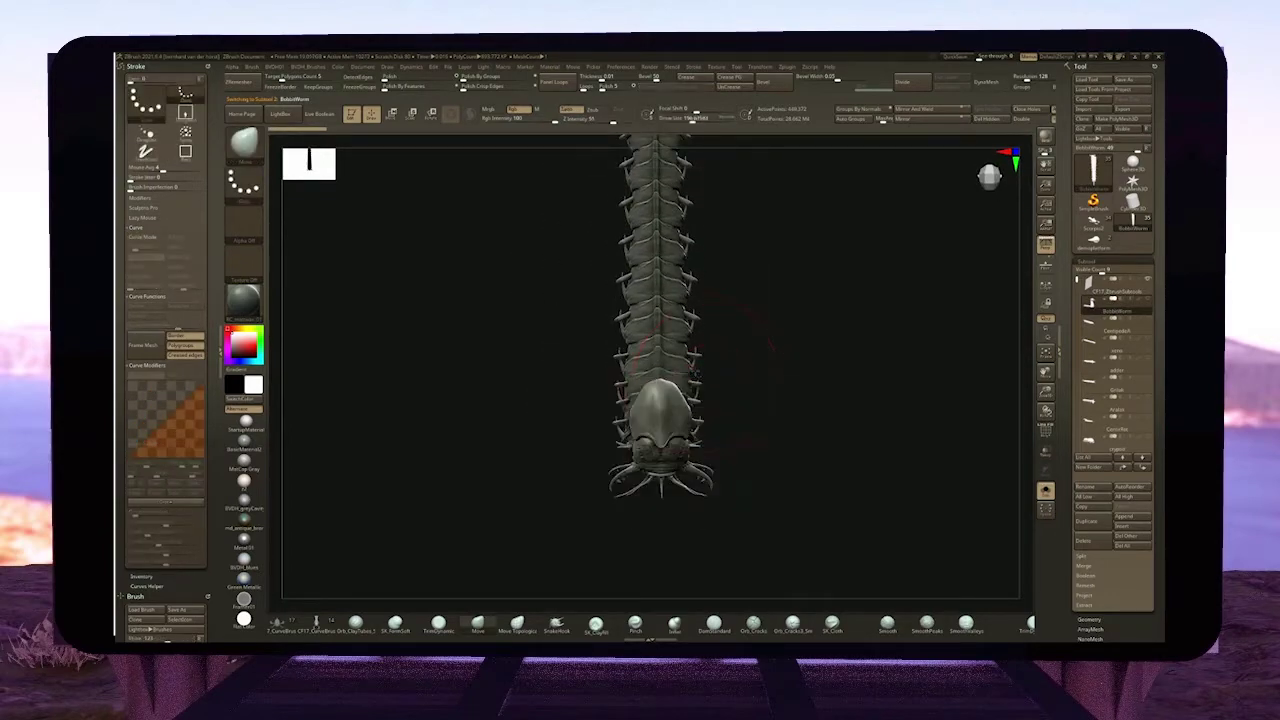
pyautogui.moveTo(692, 330); pyautogui.dragTo(698, 296)
pyautogui.moveTo(706, 424)
pyautogui.mouseDown(button='right')
pyautogui.moveTo(691, 331)
pyautogui.moveTo(706, 450)
pyautogui.mouseUp(button='right')
pyautogui.moveTo(706, 450)
pyautogui.mouseDown(button='right')
pyautogui.moveTo(768, 436)
pyautogui.moveTo(780, 412)
pyautogui.mouseUp(button='right')
pyautogui.moveTo(780, 412)
pyautogui.keyDown('ctrl'); pyautogui.mouseDown(button='right')
pyautogui.moveTo(776, 388)
pyautogui.moveTo(778, 420)
pyautogui.moveTo(823, 404)
pyautogui.moveTo(820, 418)
pyautogui.mouseUp(button='right'); pyautogui.keyUp('ctrl')
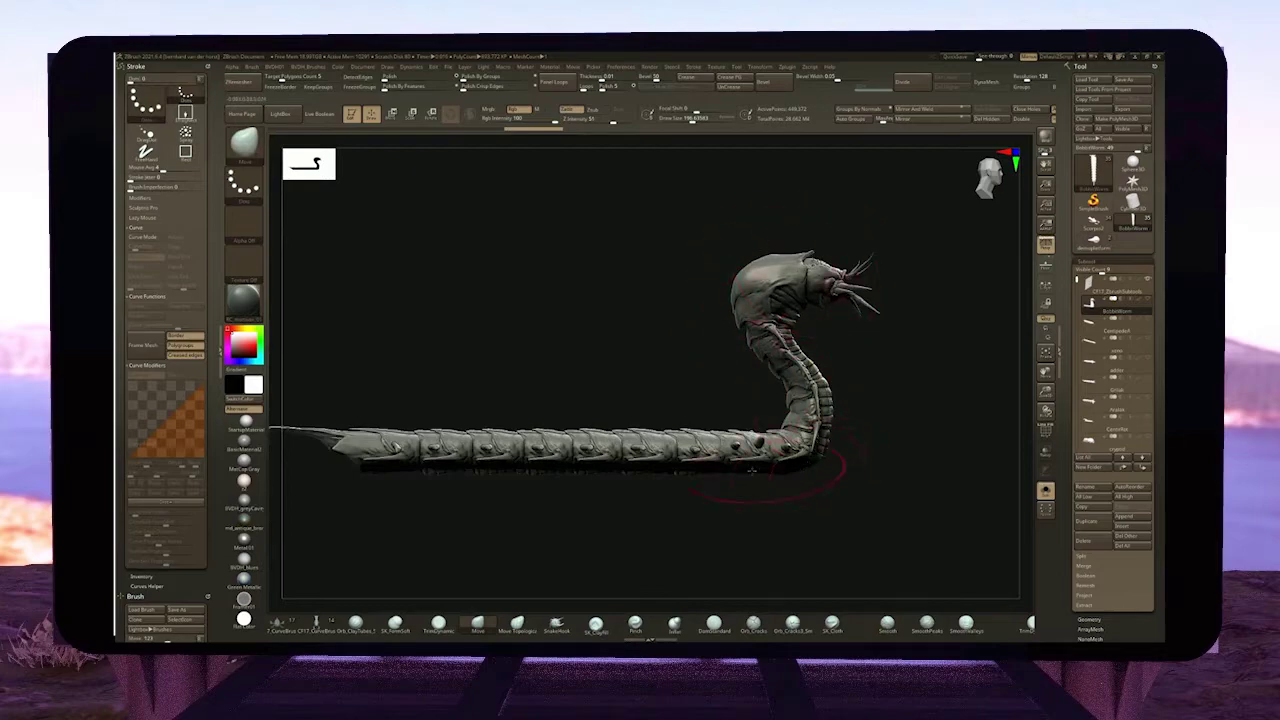
pyautogui.moveTo(768, 448); pyautogui.dragTo(1001, 301, button='right')
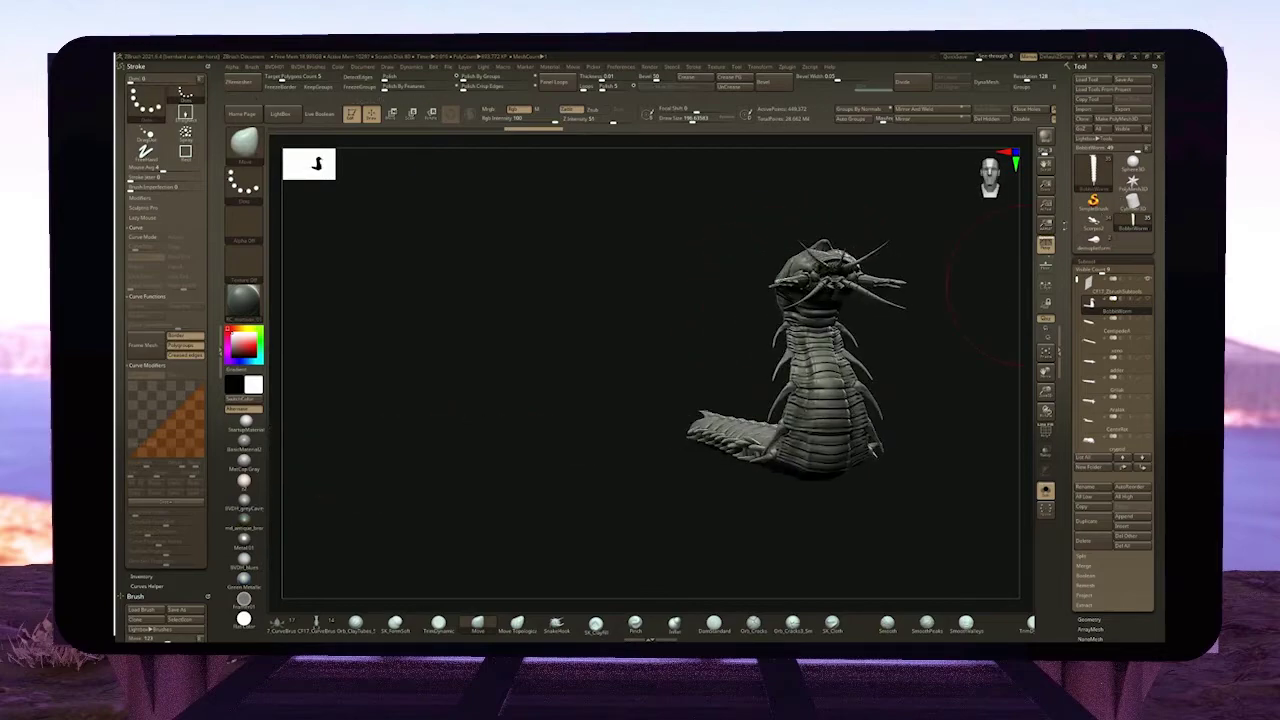
# Show the floor grid under the bent BobbitWorm and hide it again.
pyautogui.click(1046, 266)
pyautogui.keyDown('alt'); pyautogui.moveTo(690, 328); pyautogui.dragTo(590, 350, button='right'); pyautogui.keyUp('alt')
pyautogui.moveTo(590, 350)
pyautogui.keyDown('ctrl'); pyautogui.mouseDown(button='right')
pyautogui.moveTo(603, 337)
pyautogui.moveTo(602, 384)
pyautogui.moveTo(614, 366)
pyautogui.moveTo(632, 388)
pyautogui.mouseUp(button='right'); pyautogui.keyUp('ctrl')
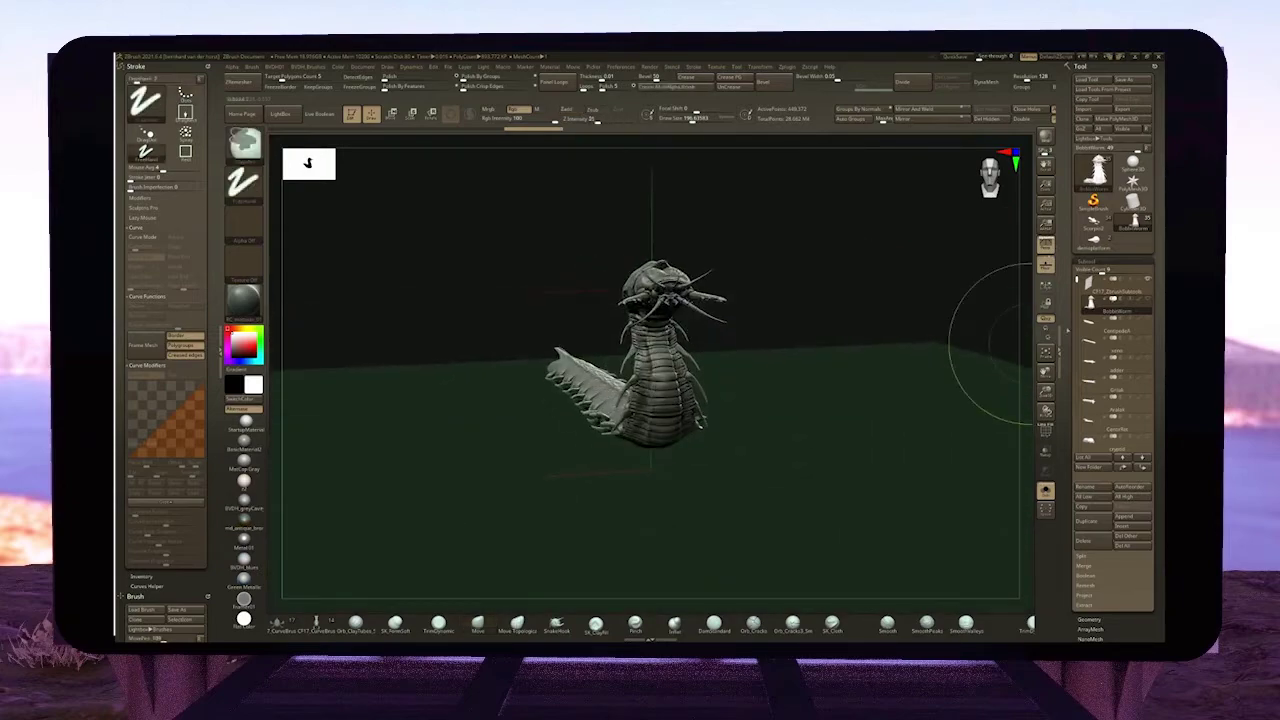
pyautogui.click(1046, 266)
# Examine the long-legged centipede subtool and its polygroups, and the long smooth worm that follows.
pyautogui.keyDown('ctrl'); pyautogui.moveTo(722, 412); pyautogui.dragTo(786, 478, button='right'); pyautogui.keyUp('ctrl')
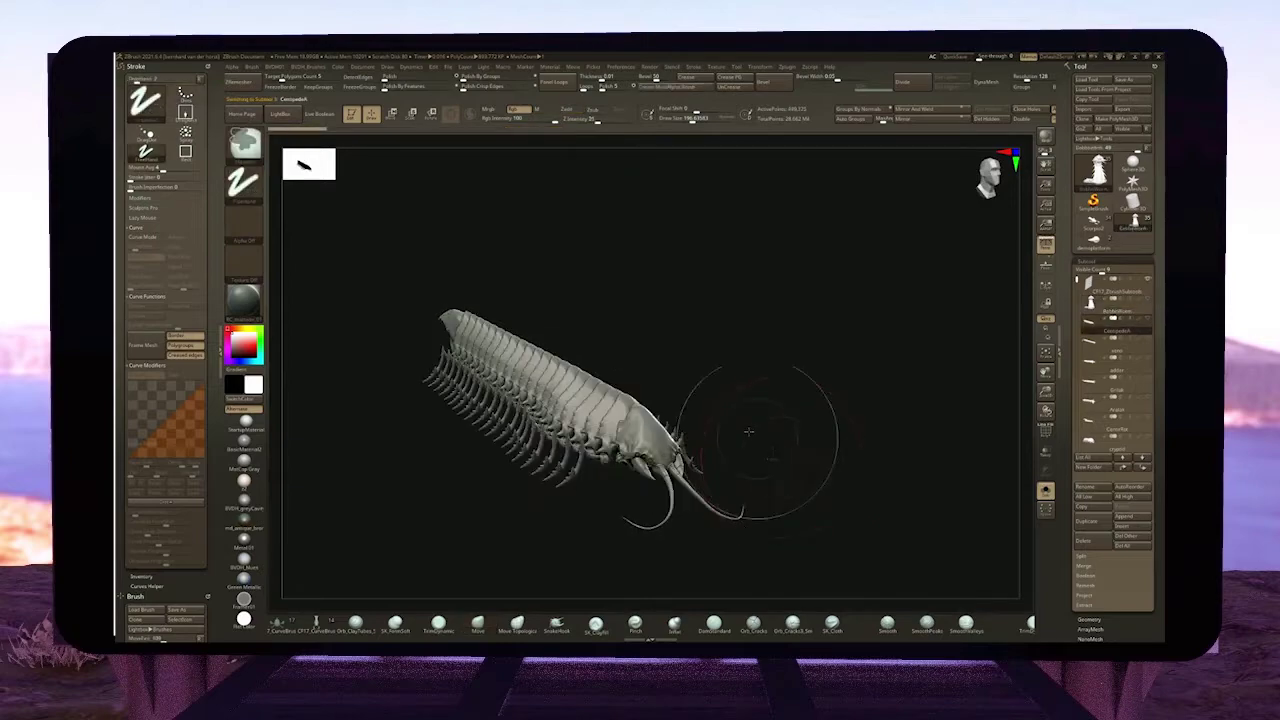
pyautogui.moveTo(757, 443); pyautogui.dragTo(688, 432)
pyautogui.moveTo(688, 432)
pyautogui.mouseDown(button='right')
pyautogui.moveTo(740, 443)
pyautogui.moveTo(726, 429)
pyautogui.moveTo(711, 474)
pyautogui.moveTo(757, 453)
pyautogui.mouseUp(button='right')
pyautogui.hotkey('shift', 'f')
pyautogui.hotkey('shift', 'f')
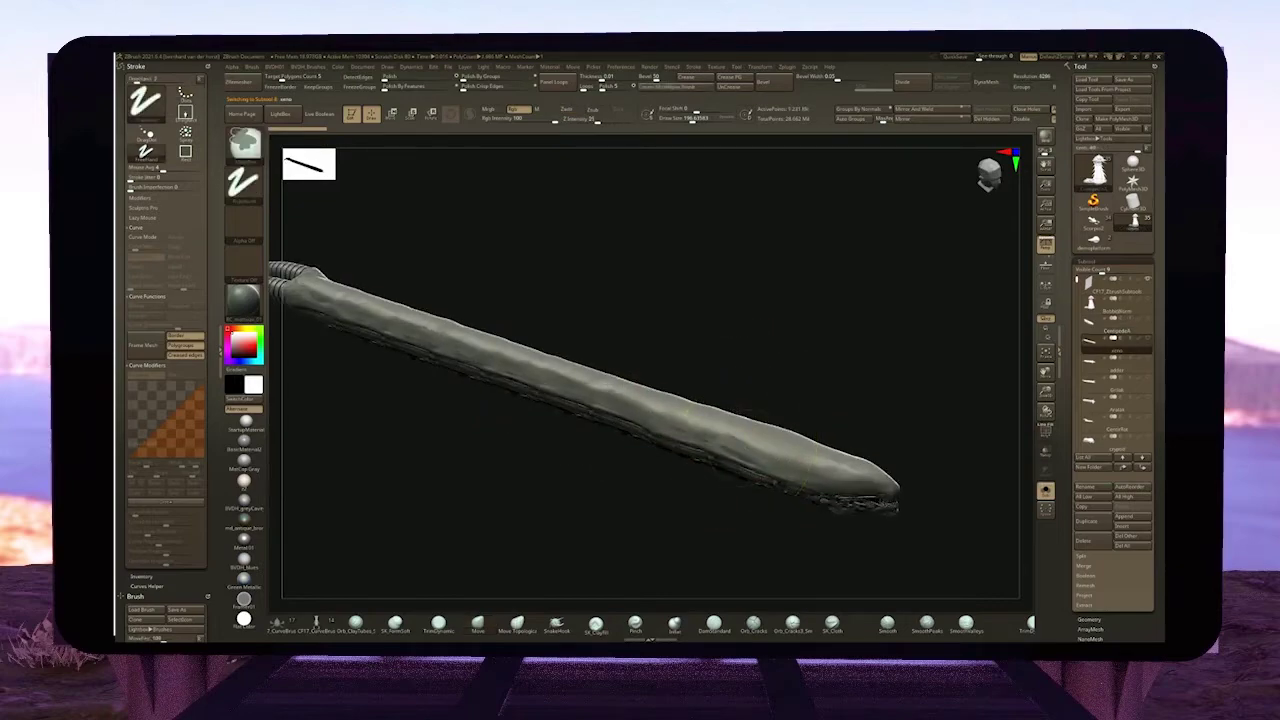
pyautogui.moveTo(726, 371); pyautogui.dragTo(742, 433, button='right')
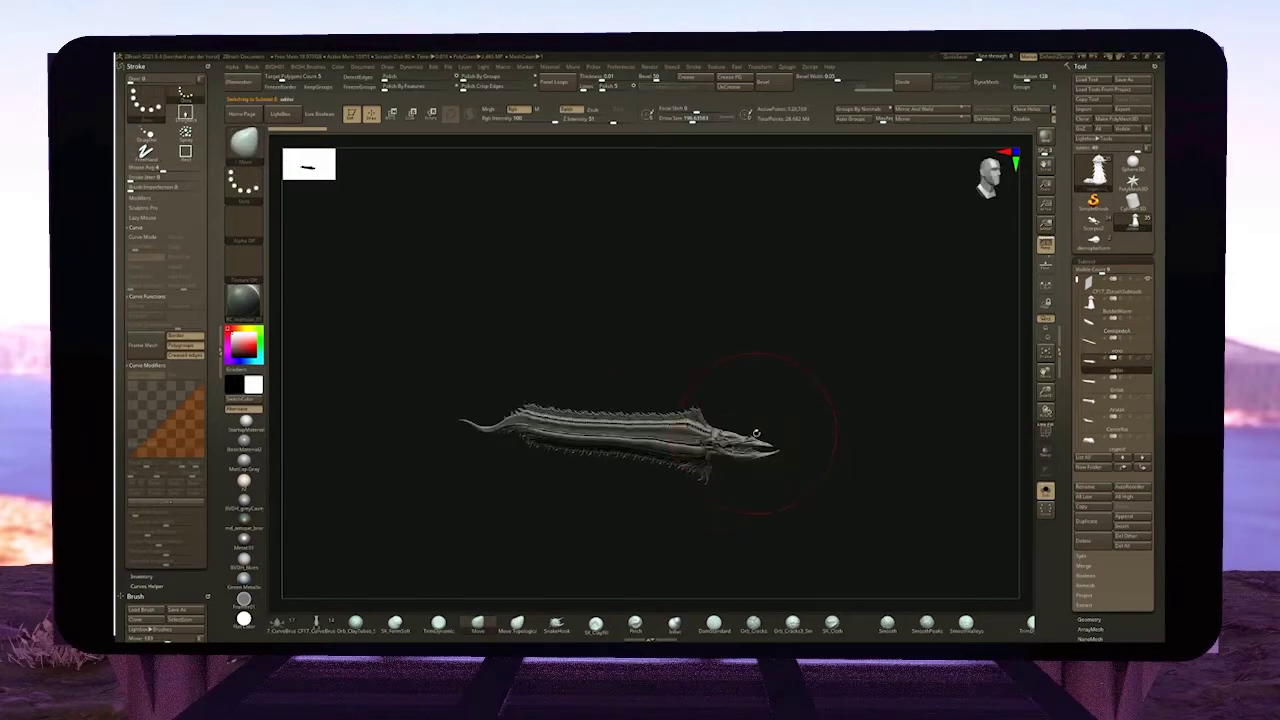
# Browse the subtools from the spiny serpent past the bony-jawed creature up to the ringed worm with flared jaws.
pyautogui.moveTo(752, 437); pyautogui.dragTo(935, 392, button='right')
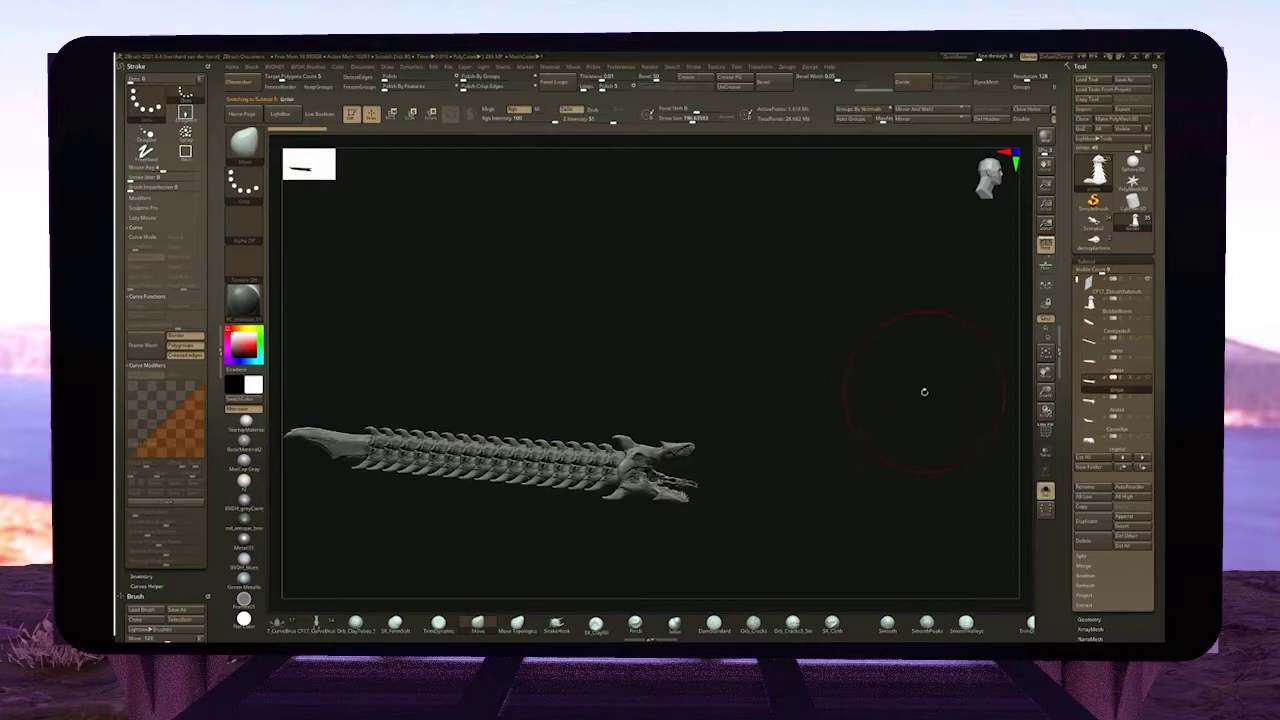
pyautogui.moveTo(920, 391); pyautogui.dragTo(912, 393, button='right')
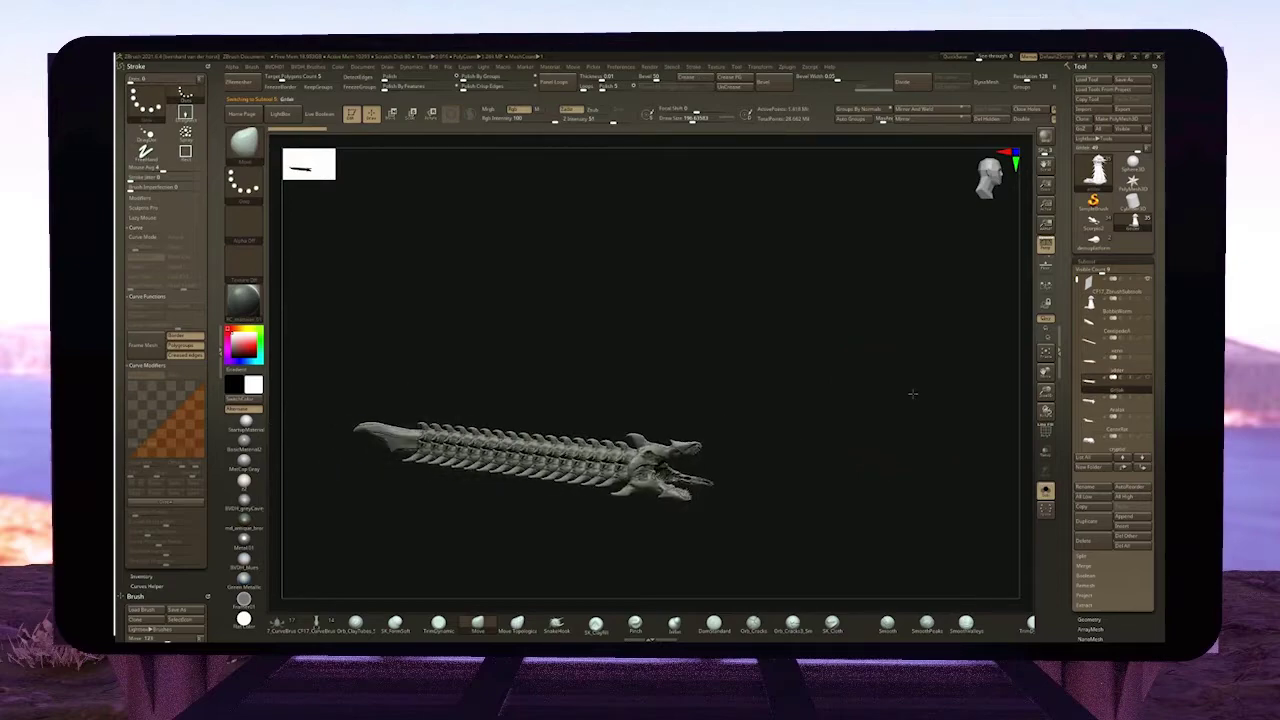
pyautogui.press('Down')
pyautogui.press('Down')
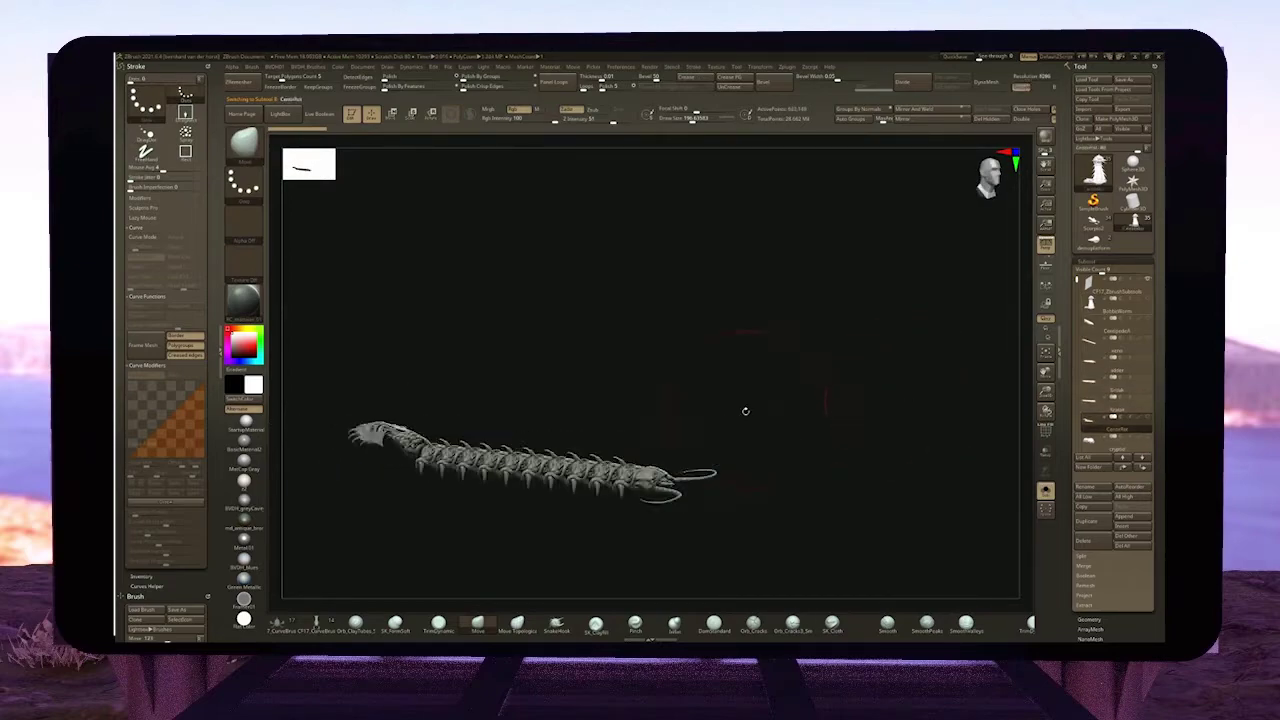
pyautogui.press('Down')
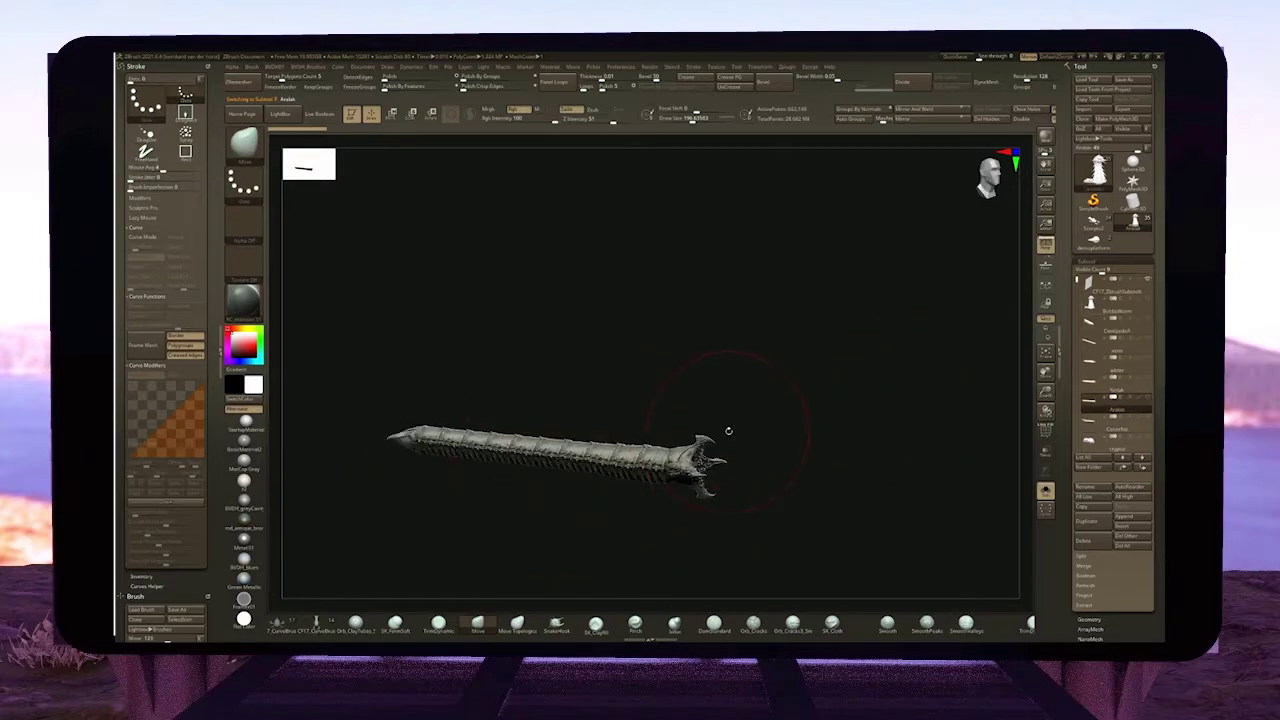
# Try bending the ringed, flared-jaw worm into a wavy pose with a resized Move brush.
pyautogui.keyDown('shift'); pyautogui.moveTo(494, 453); pyautogui.dragTo(508, 452, button='right'); pyautogui.keyUp('shift')
pyautogui.press('space')
pyautogui.moveTo(512, 486); pyautogui.dragTo(522, 488)
pyautogui.moveTo(430, 474)
pyautogui.mouseDown()
pyautogui.moveTo(438, 461)
pyautogui.moveTo(386, 466)
pyautogui.moveTo(407, 436)
pyautogui.mouseUp()
pyautogui.press('space')
pyautogui.moveTo(669, 475)
pyautogui.mouseDown(button='right')
pyautogui.moveTo(648, 436)
pyautogui.moveTo(615, 511)
pyautogui.mouseUp(button='right')
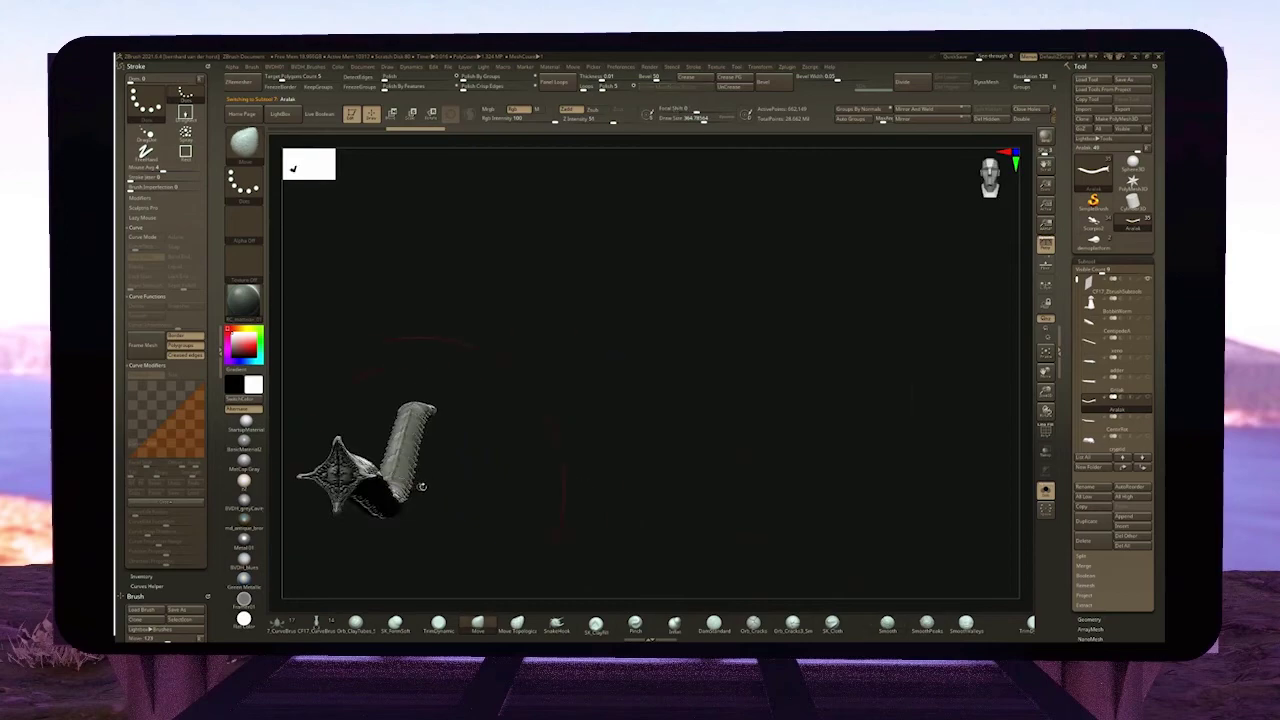
pyautogui.moveTo(421, 486); pyautogui.dragTo(728, 488, button='right')
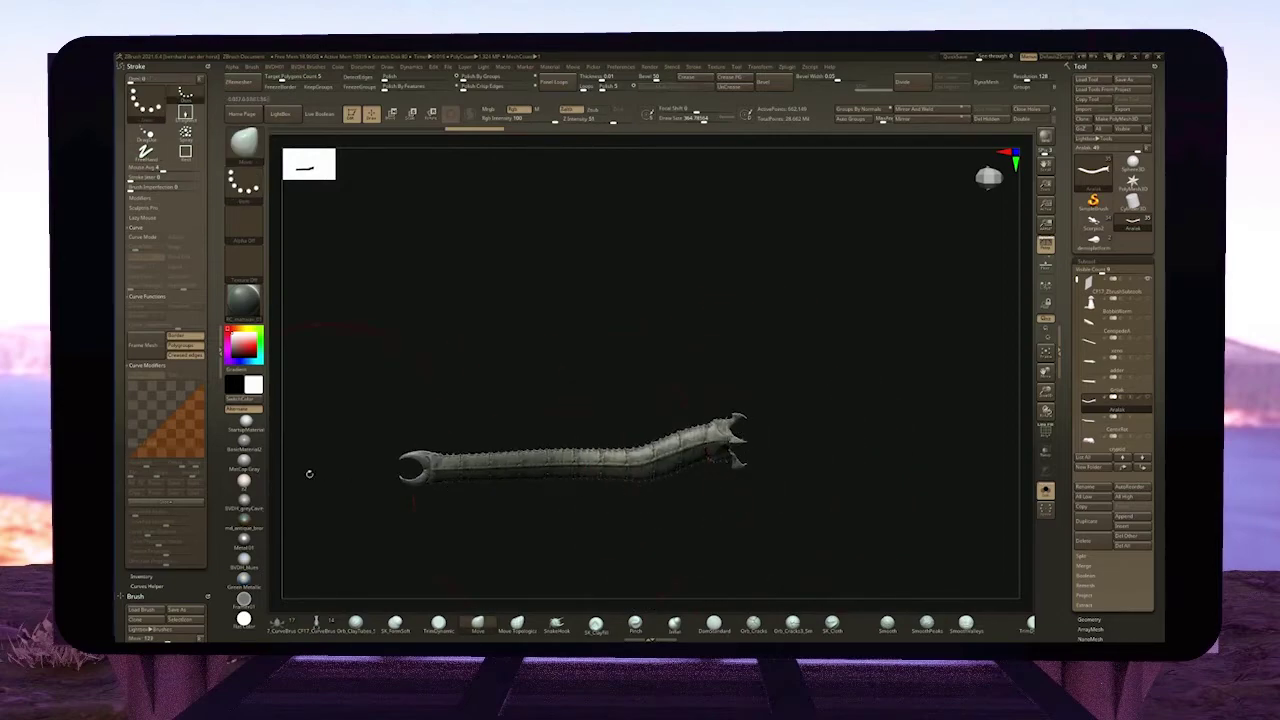
# Undo the bends made to the ringed, flared-jaw worm.
pyautogui.moveTo(668, 478); pyautogui.dragTo(650, 366, button='right')
pyautogui.hotkey('ctrl', 'z')
pyautogui.hotkey('ctrl', 'z')
pyautogui.hotkey('ctrl', 'z')
pyautogui.hotkey('ctrl', 'z')
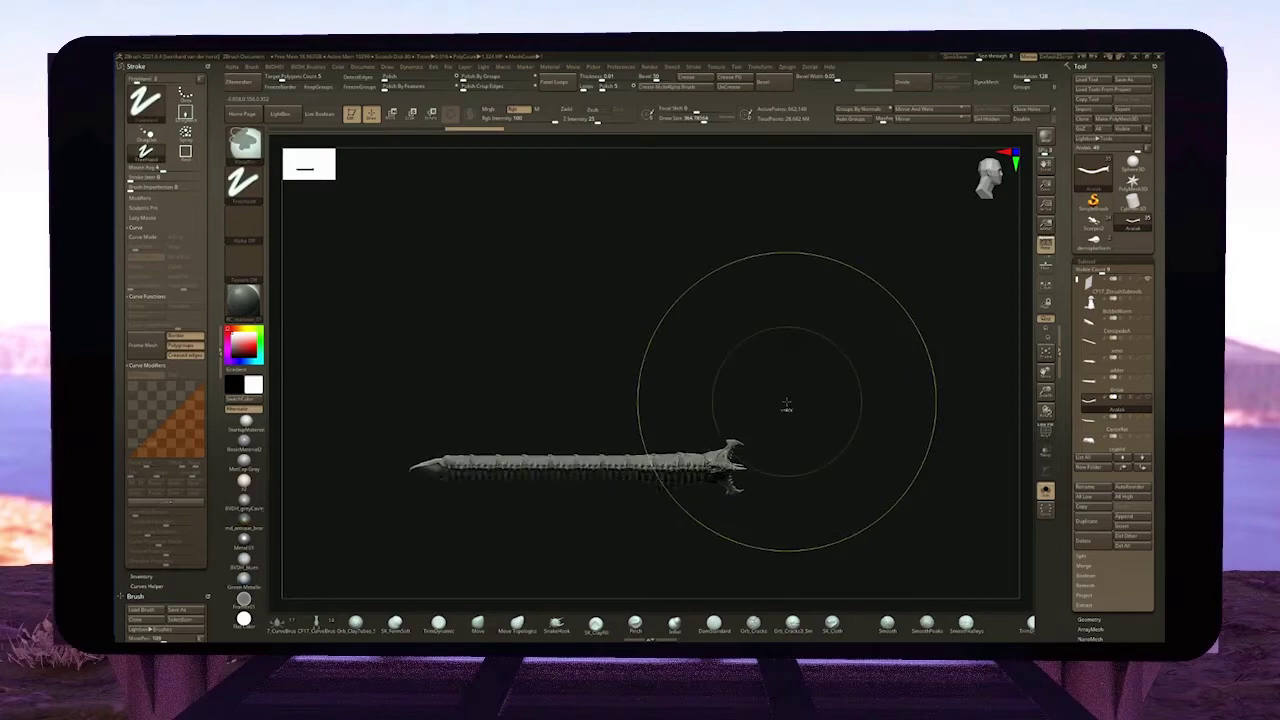
pyautogui.moveTo(787, 402)
pyautogui.mouseDown(button='right')
pyautogui.moveTo(749, 434)
pyautogui.moveTo(760, 450)
pyautogui.moveTo(854, 454)
pyautogui.moveTo(762, 407)
pyautogui.mouseUp(button='right')
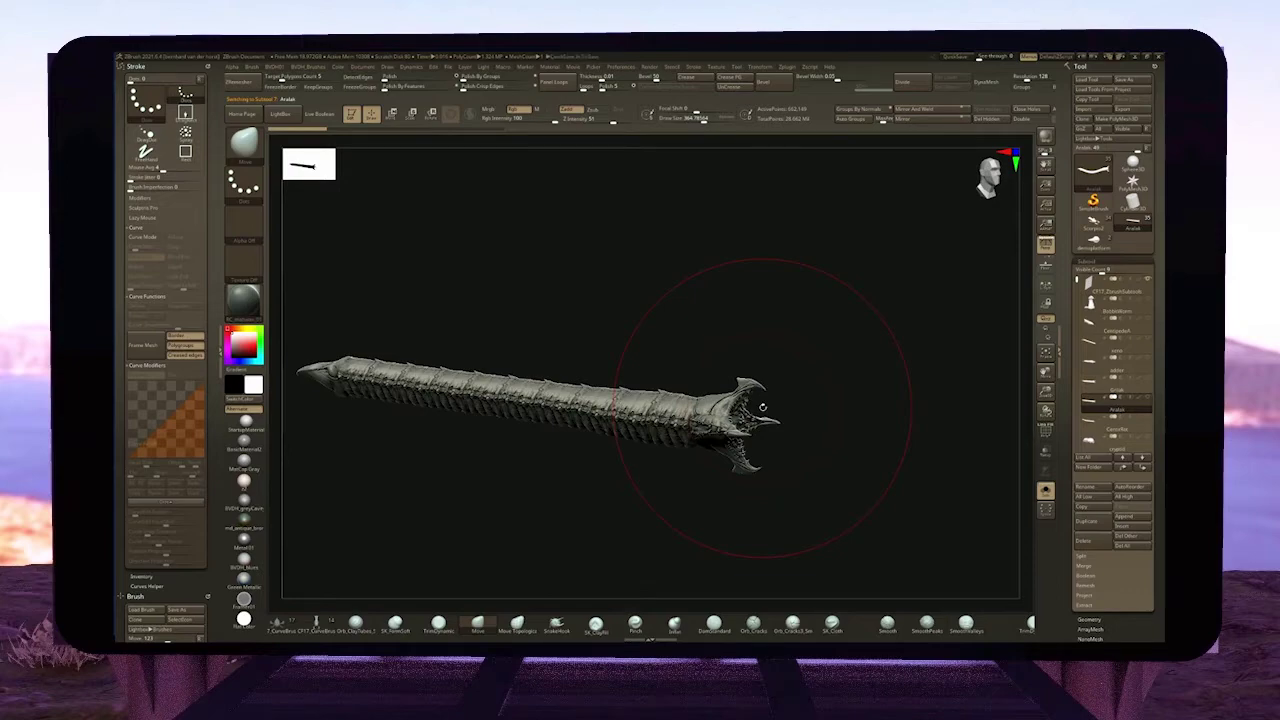
# Browse the subtools past the thick-plated cryptid up to the slender long-legged centipede.
pyautogui.press('Down')
pyautogui.moveTo(763, 407)
pyautogui.mouseDown(button='right')
pyautogui.moveTo(748, 468)
pyautogui.moveTo(770, 410)
pyautogui.mouseUp(button='right')
pyautogui.press('Down')
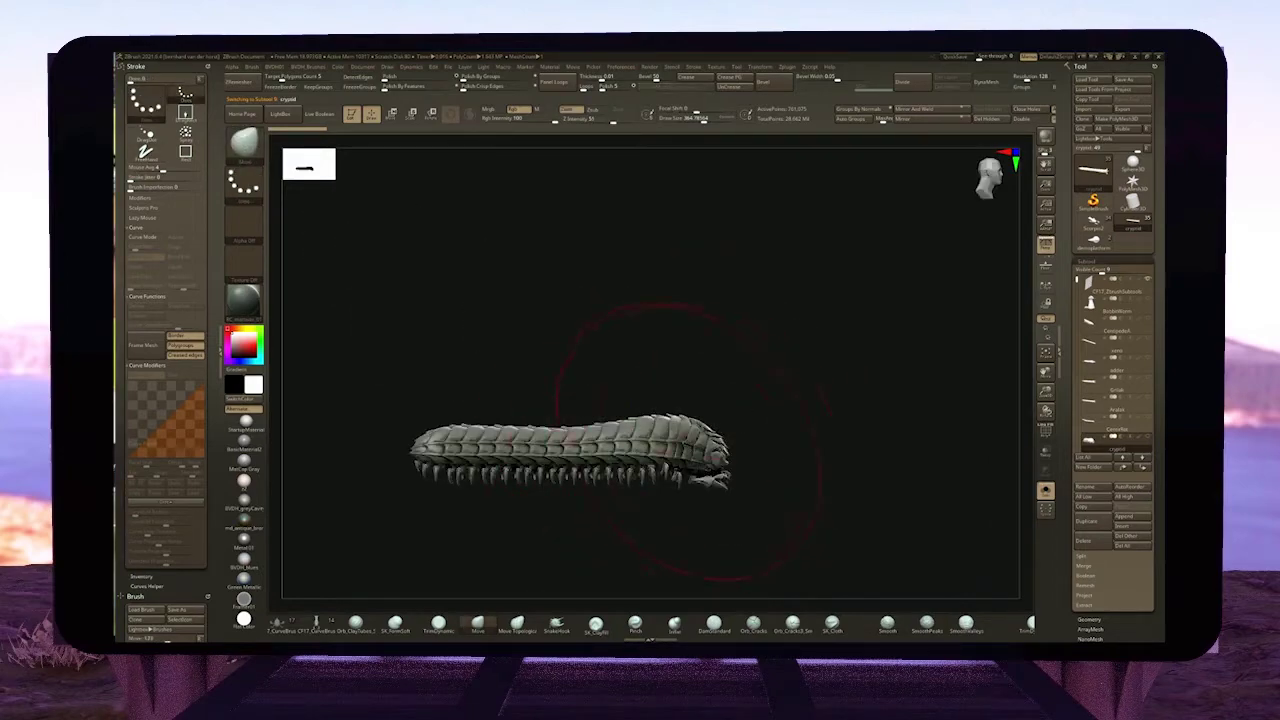
pyautogui.moveTo(688, 442); pyautogui.dragTo(722, 483, button='right')
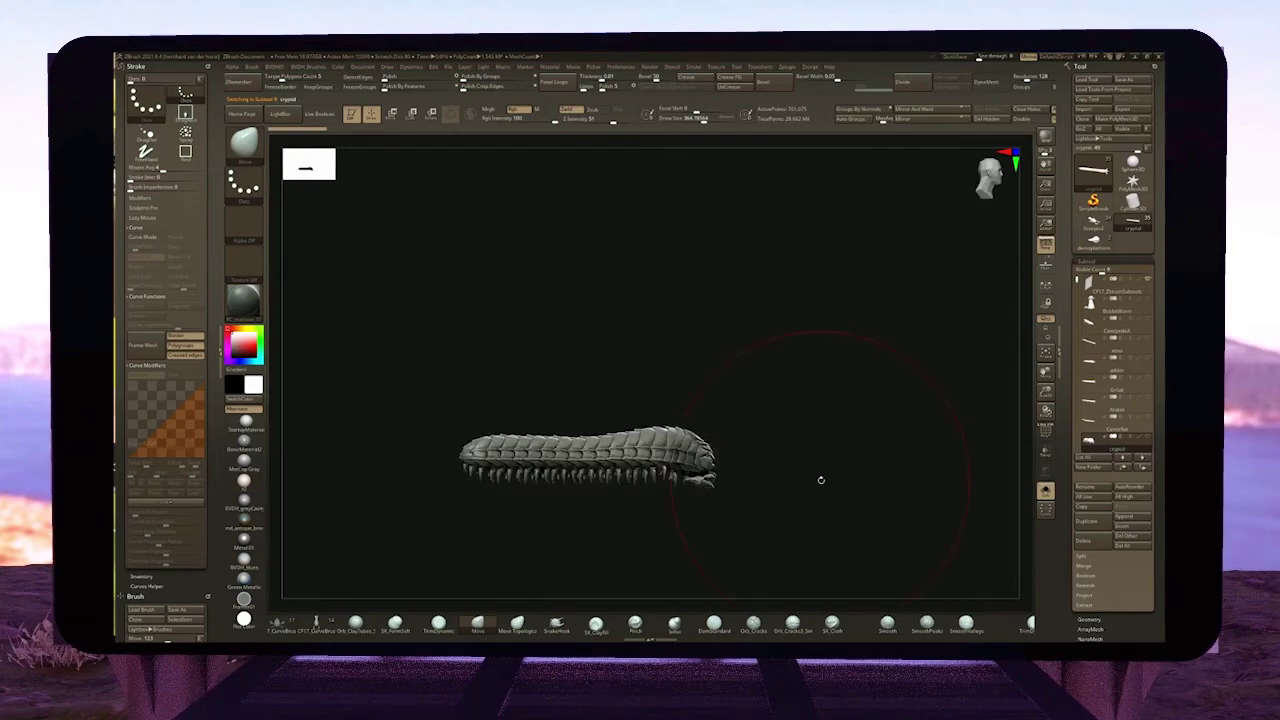
pyautogui.press('Down')
pyautogui.press('Up')
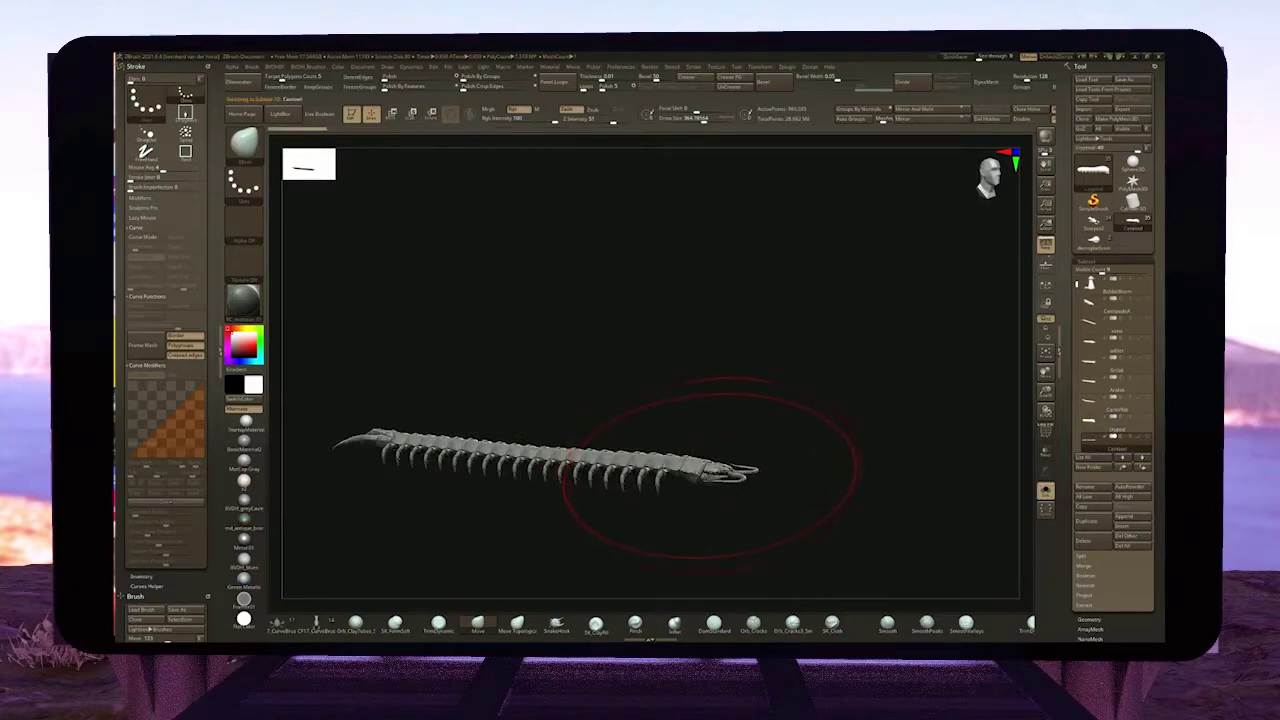
pyautogui.moveTo(712, 470)
pyautogui.mouseDown()
pyautogui.moveTo(718, 528)
pyautogui.moveTo(715, 495)
pyautogui.moveTo(746, 446)
pyautogui.moveTo(748, 478)
pyautogui.mouseUp()
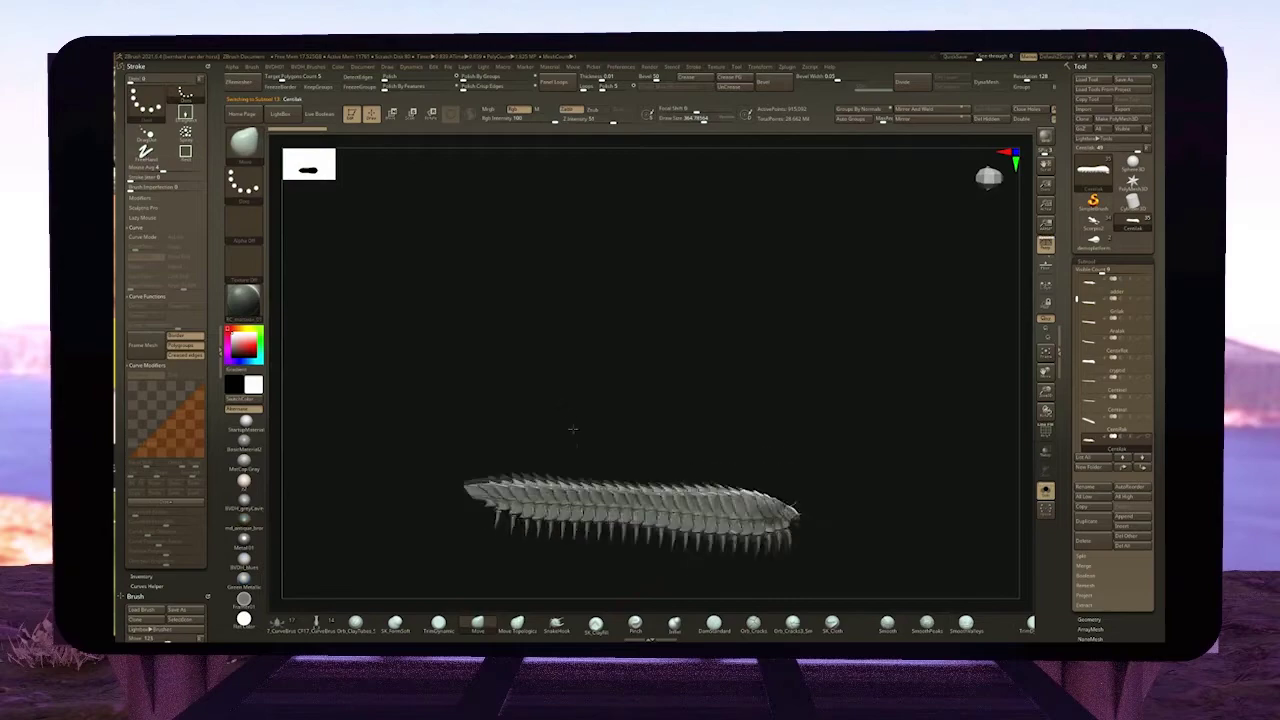
# Widen the front half of the plated, spiny-sided centipede's body with a resized Move brush.
pyautogui.press('space')
pyautogui.moveTo(624, 464); pyautogui.dragTo(666, 458)
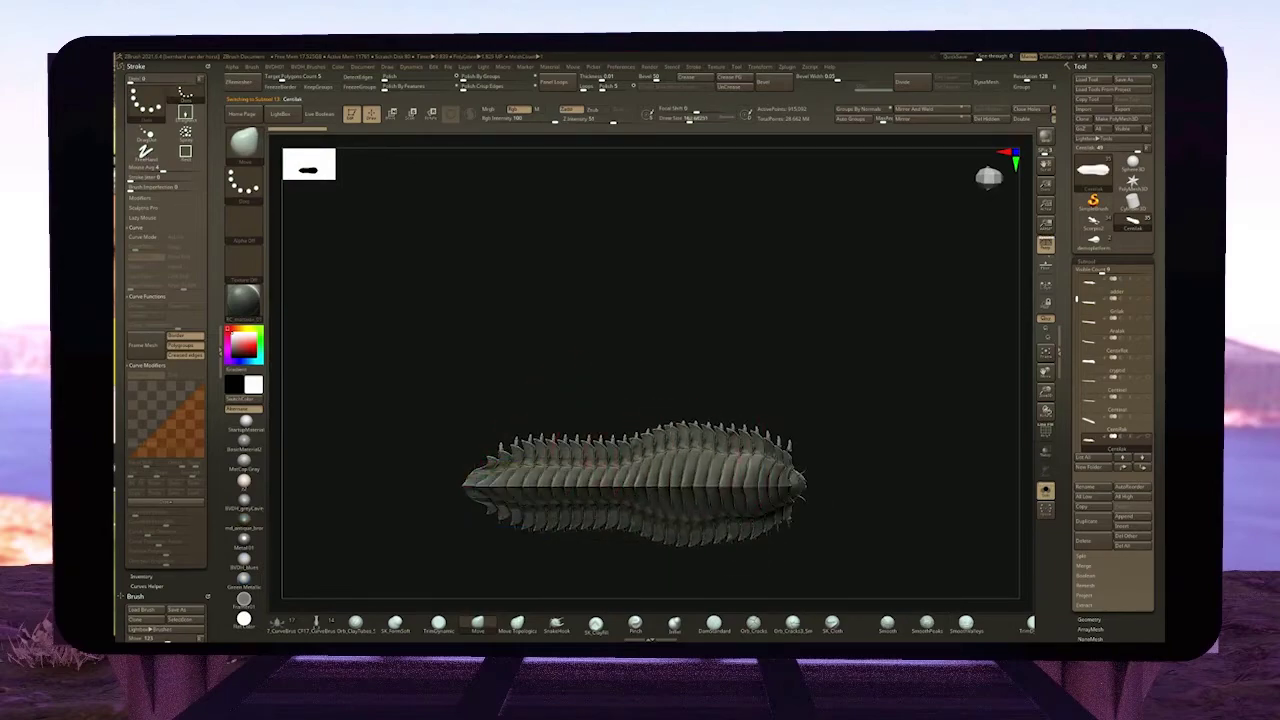
pyautogui.moveTo(690, 340); pyautogui.dragTo(780, 550)
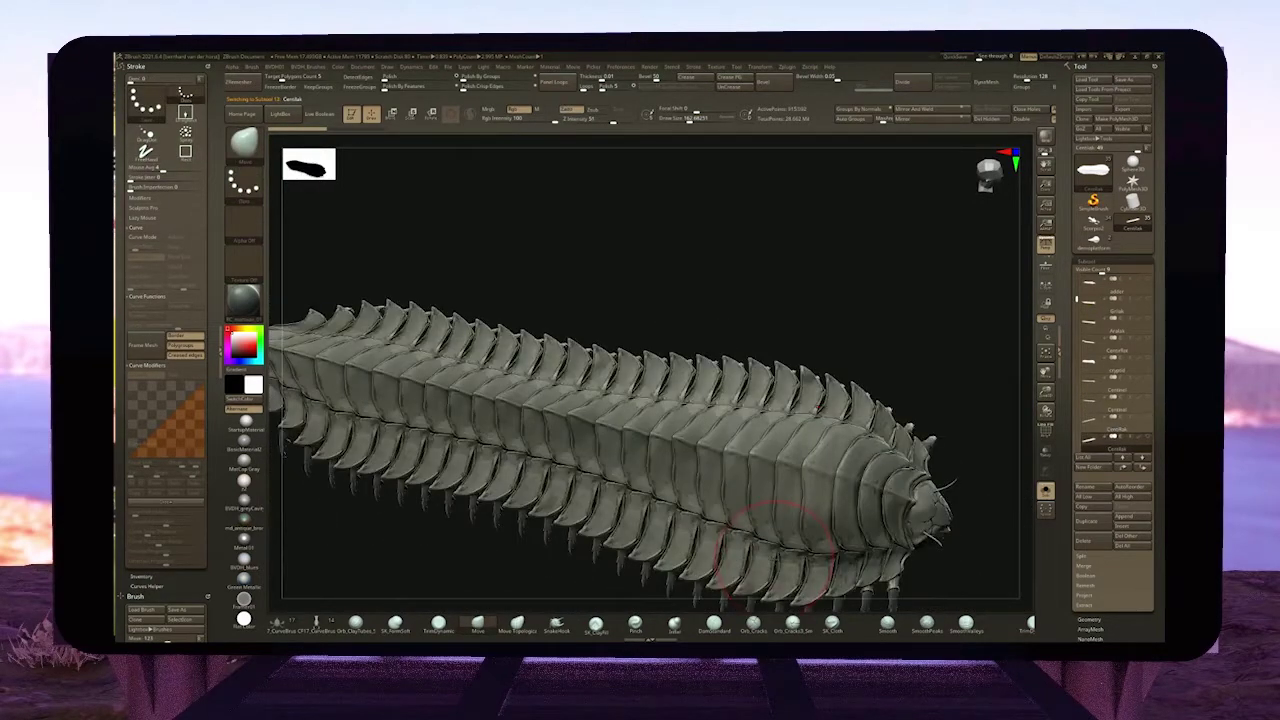
# Browse the centipede subtools from the spiny-sided one back to the thick-plated cryptid.
pyautogui.keyDown('alt'); pyautogui.click(775, 553); pyautogui.keyUp('alt')
pyautogui.hotkey('ctrl', 'z')
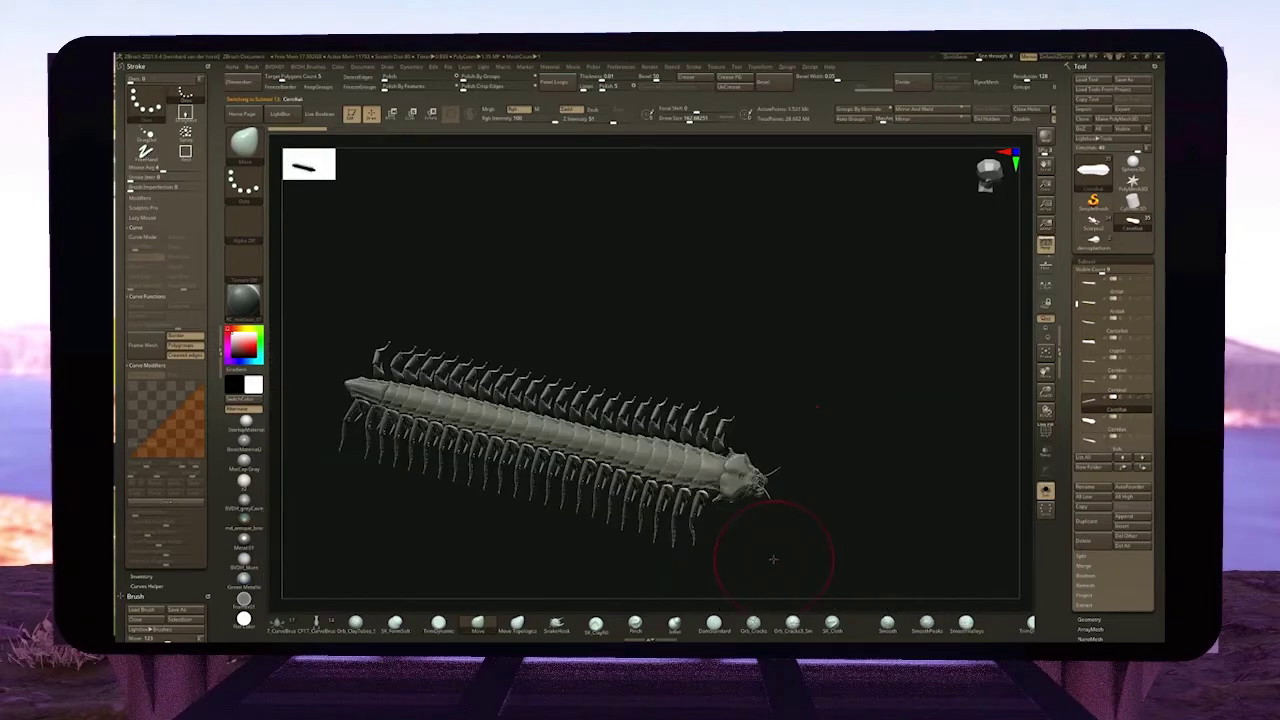
pyautogui.hotkey('ctrl', 'z')
pyautogui.hotkey('ctrl', 'z')
pyautogui.hotkey('ctrl', 'z')
pyautogui.hotkey('ctrl', 'z')
pyautogui.hotkey('ctrl', 'z')
pyautogui.hotkey('ctrl', 'z')
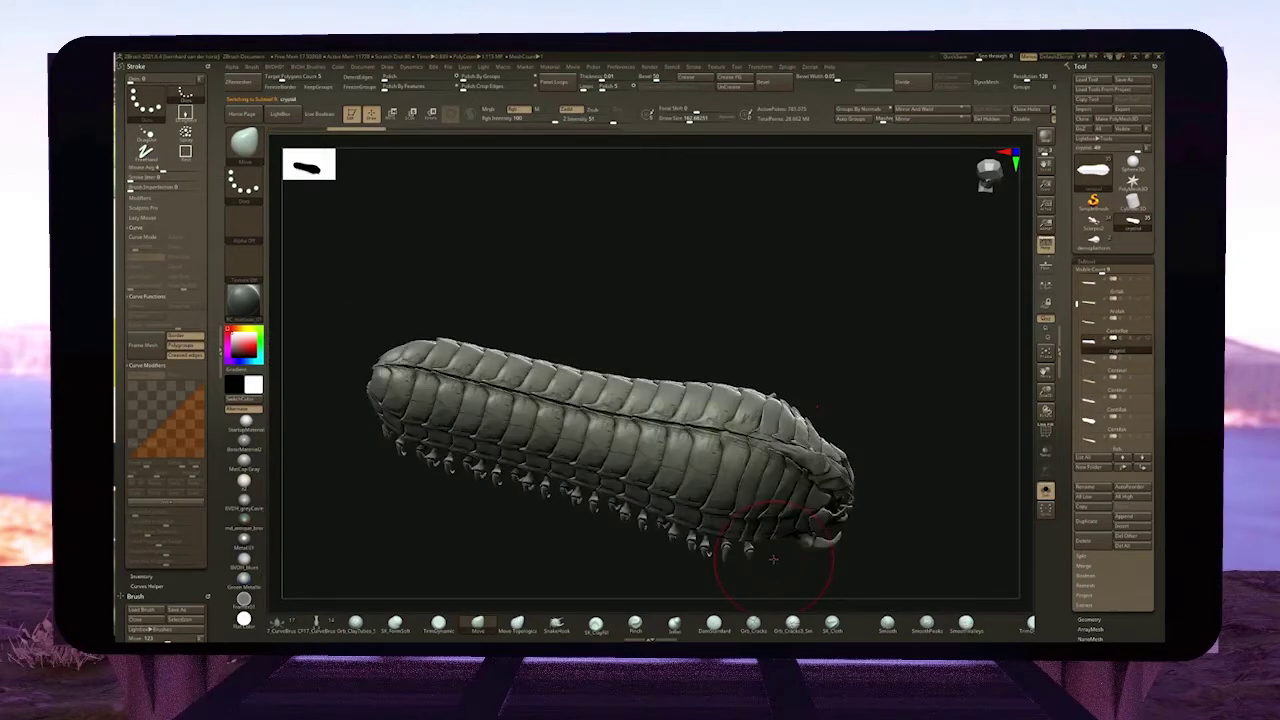
# Browse the subtools between the thick-plated cryptid and the tapering long-tailed creature, returning to the plated centipede.
pyautogui.hotkey('ctrl', 'z')
pyautogui.hotkey('ctrl', 'z')
pyautogui.hotkey('ctrl', 'z')
pyautogui.hotkey('ctrl', 'z')
pyautogui.hotkey('ctrl', 'z')
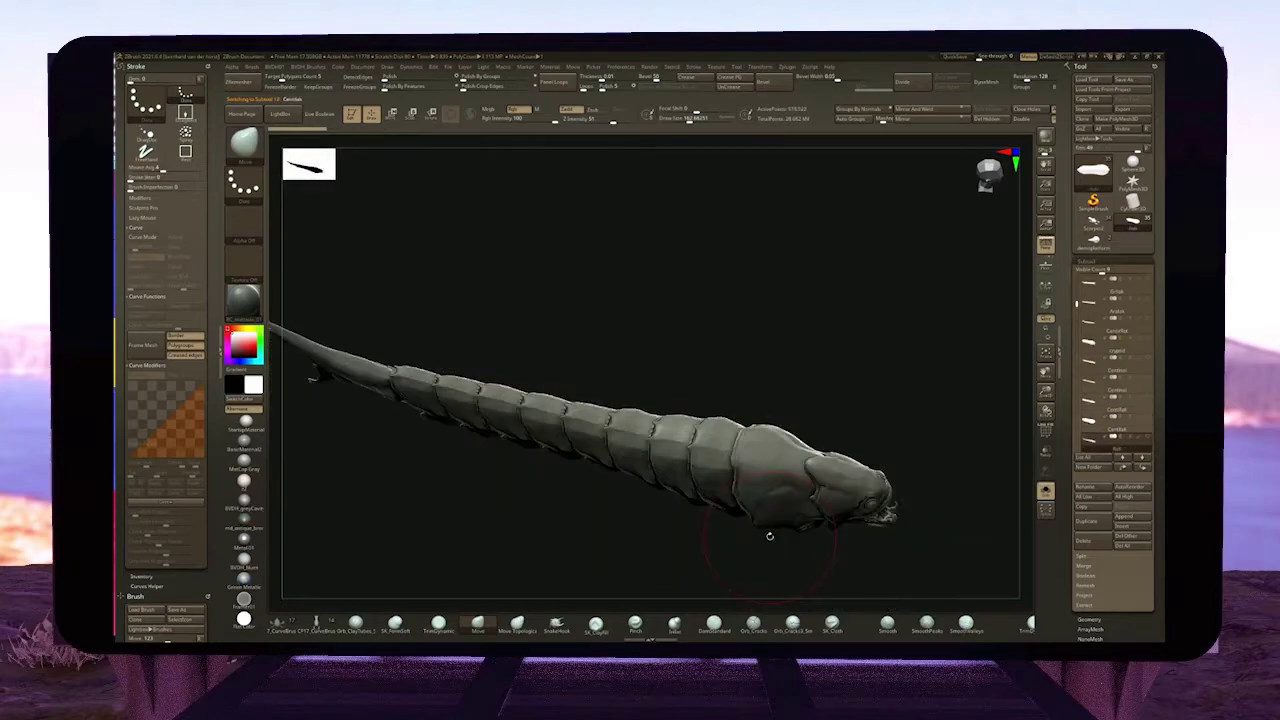
pyautogui.hotkey('ctrl', 'z')
pyautogui.hotkey('ctrl', 'z')
pyautogui.hotkey('ctrl', 'z')
pyautogui.hotkey('ctrl', 'z')
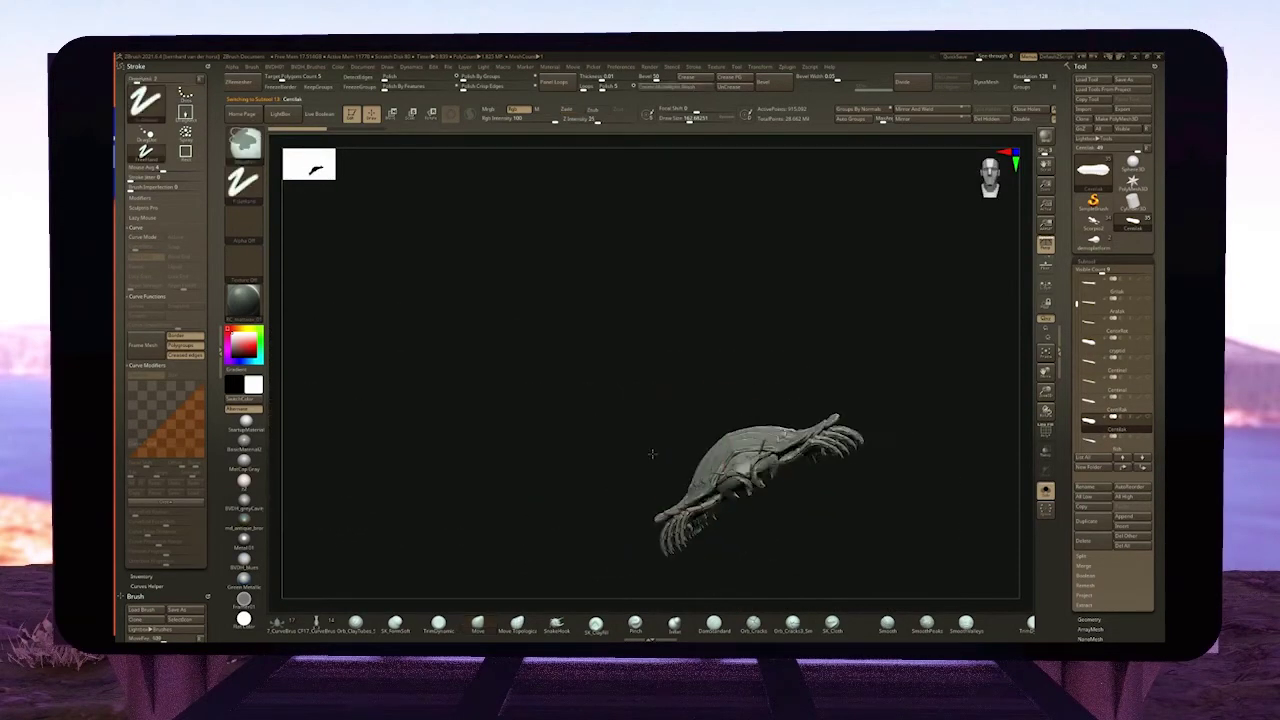
# Browse the subtools from the plated centipede past the gaping-mouthed segmented creature to the caterpillar-like one.
pyautogui.hotkey('ctrl', 'z')
pyautogui.hotkey('ctrl', 'z')
pyautogui.hotkey('ctrl', 'z')
pyautogui.hotkey('ctrl', 'z')
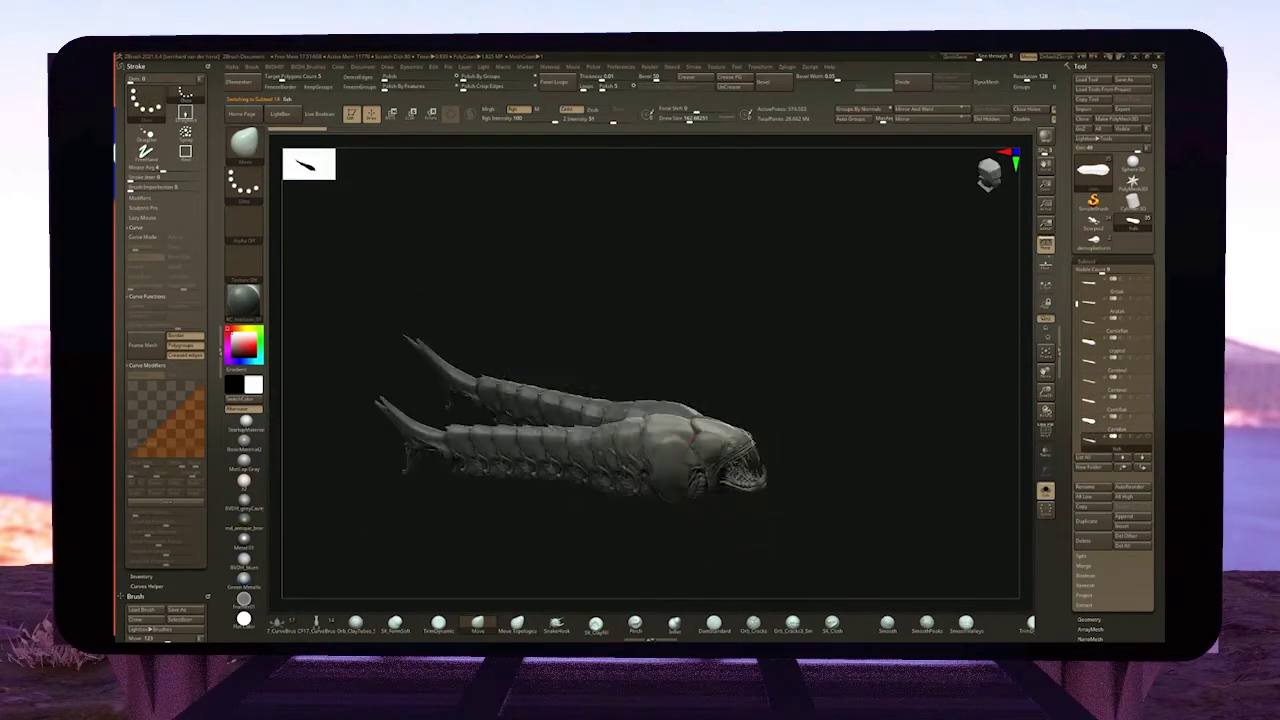
pyautogui.hotkey('ctrl', 'z')
pyautogui.hotkey('ctrl', 'z')
pyautogui.hotkey('ctrl', 'z')
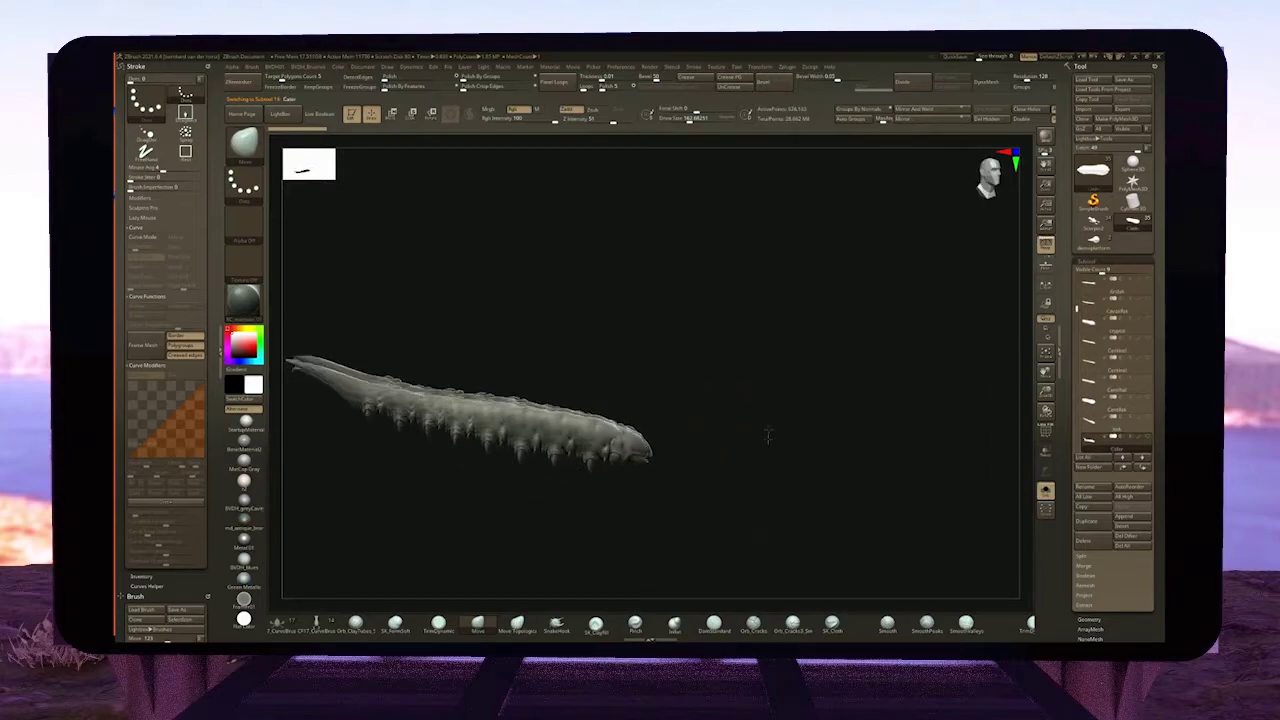
# Show the smooth eel-like creature subtool and inspect its head and long tail from the side and front.
pyautogui.moveTo(707, 432); pyautogui.dragTo(713, 371)
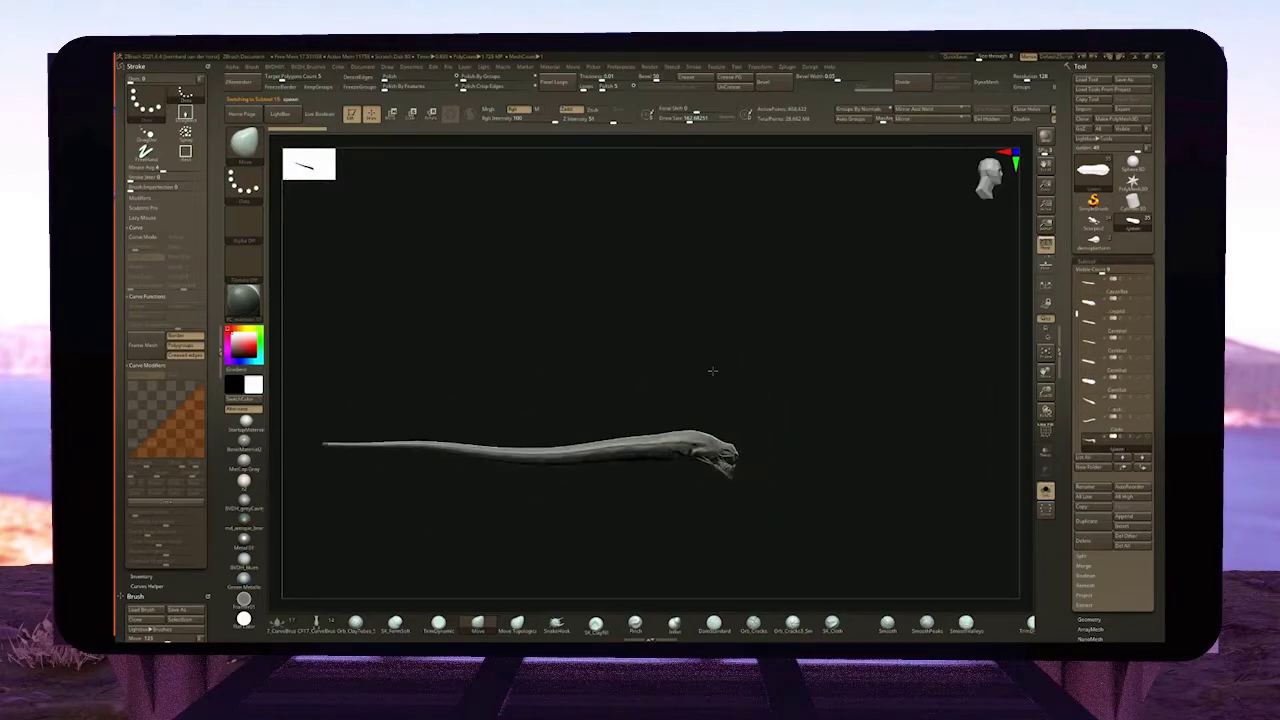
pyautogui.keyDown('ctrl'); pyautogui.moveTo(723, 414); pyautogui.dragTo(673, 461, button='right'); pyautogui.keyUp('ctrl')
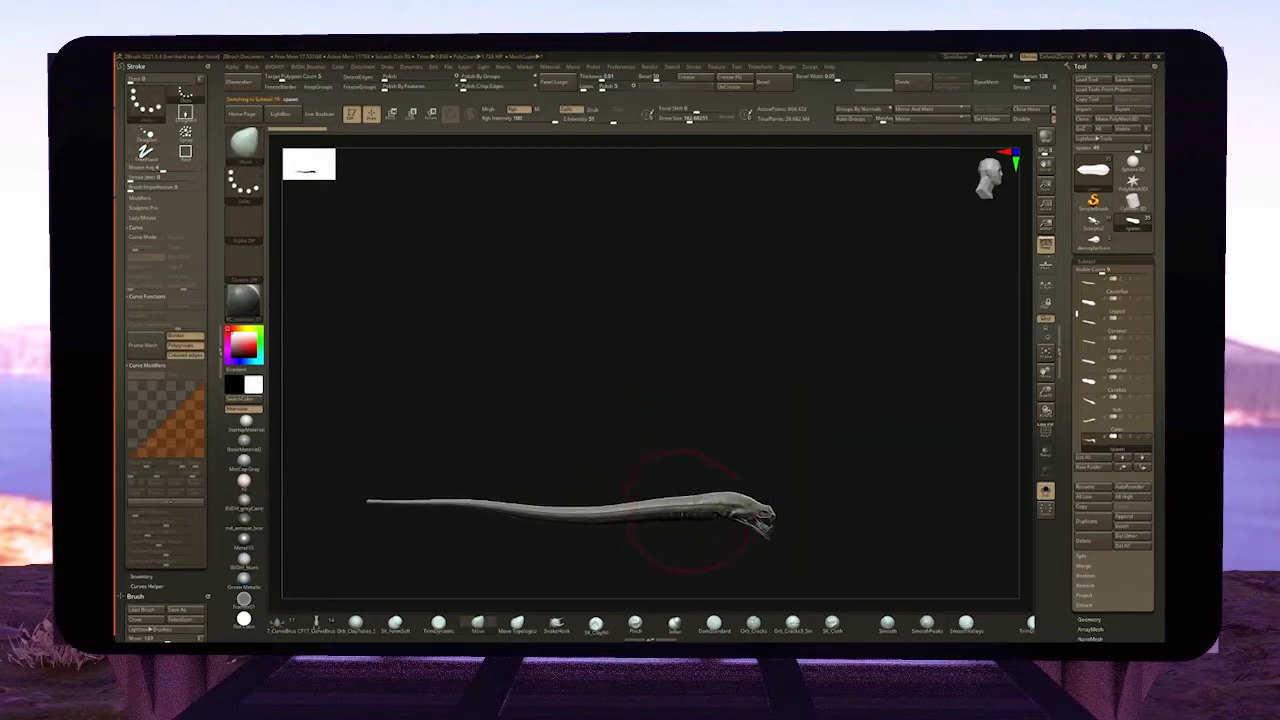
pyautogui.moveTo(400, 495); pyautogui.dragTo(742, 528)
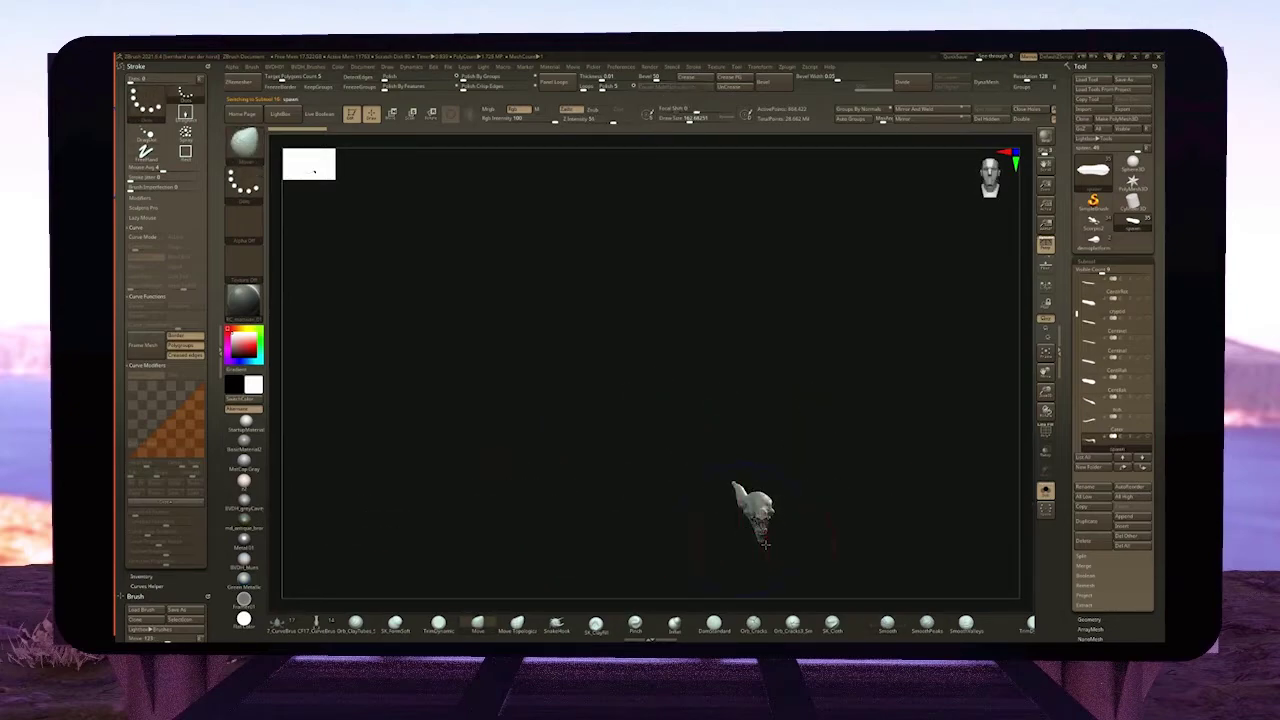
pyautogui.moveTo(660, 455); pyautogui.dragTo(697, 456)
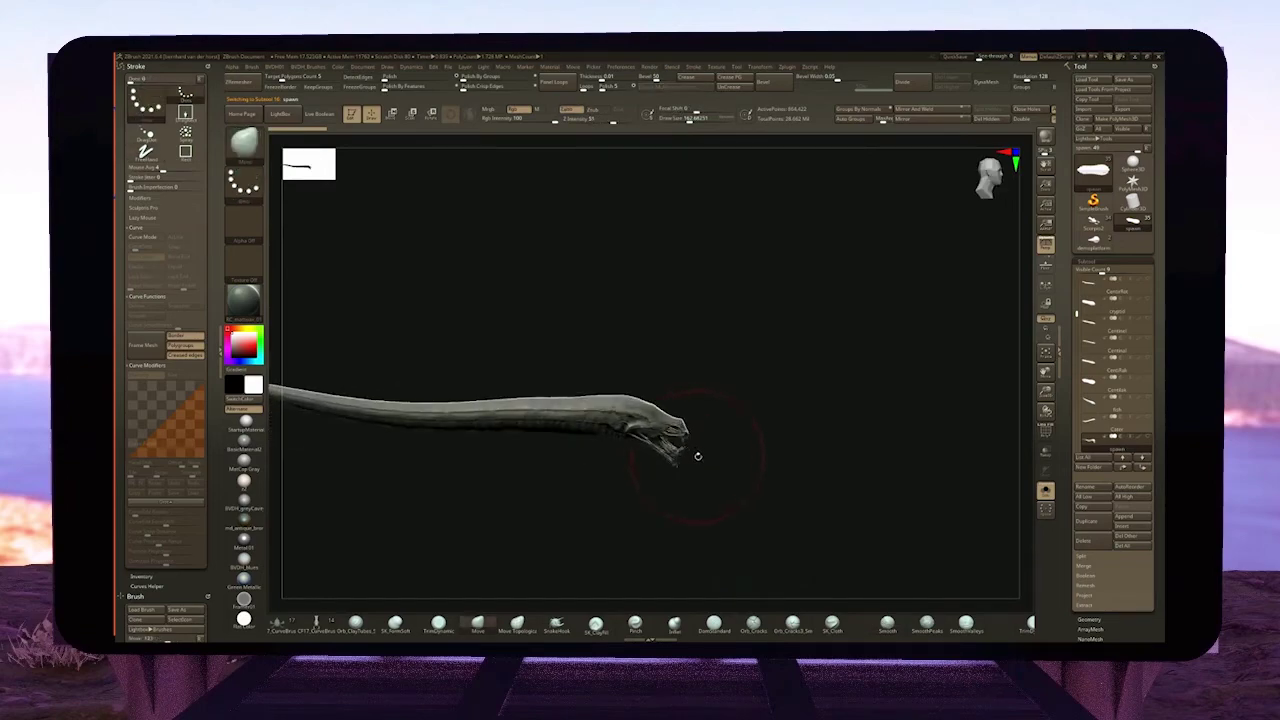
# Switch to the cobra-like worm subtool and examine its raised, curled neck and open-jawed head.
pyautogui.press('Down')
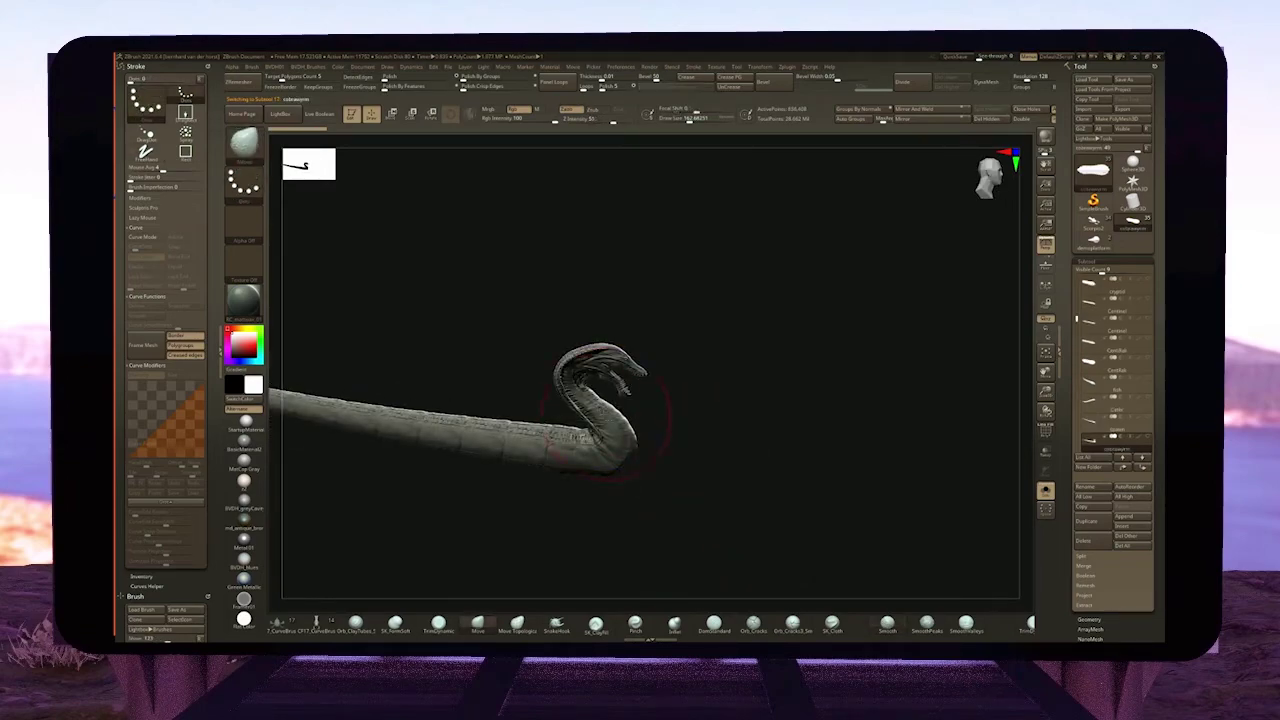
pyautogui.keyDown('alt'); pyautogui.moveTo(692, 430); pyautogui.dragTo(731, 450, button='right'); pyautogui.keyUp('alt')
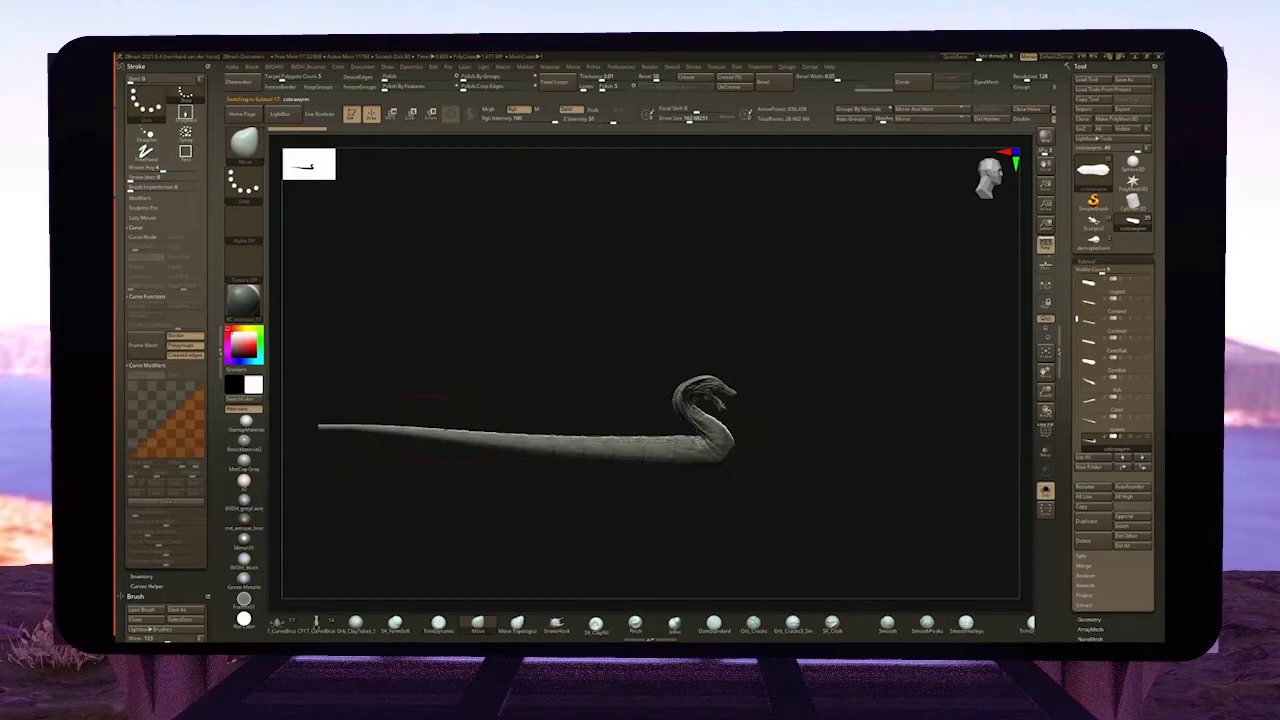
pyautogui.keyDown('ctrl'); pyautogui.moveTo(829, 430); pyautogui.dragTo(960, 518, button='right'); pyautogui.keyUp('ctrl')
pyautogui.moveTo(783, 429)
pyautogui.mouseDown()
pyautogui.moveTo(712, 436)
pyautogui.moveTo(793, 438)
pyautogui.mouseUp()
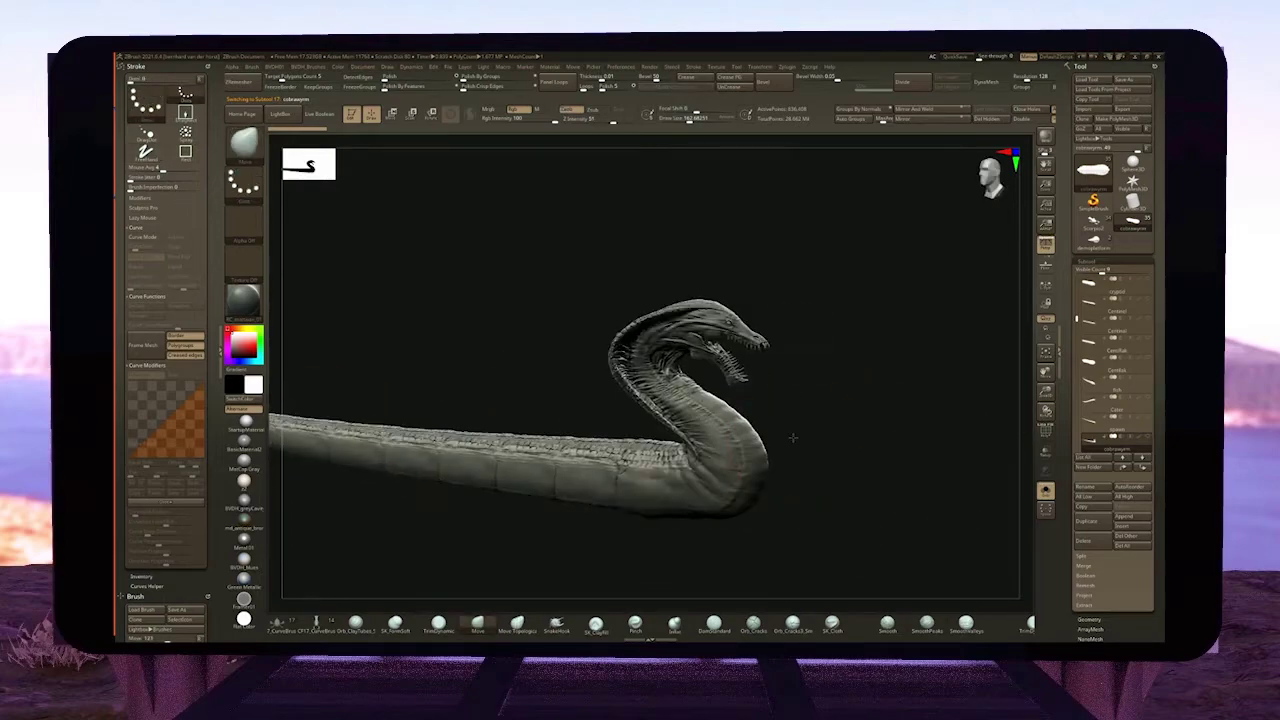
# Switch to the two-legged, hunched creature with the long tail and inspect it from several angles.
pyautogui.press('Down')
pyautogui.moveTo(797, 375); pyautogui.dragTo(630, 445, button='right')
pyautogui.keyDown('ctrl'); pyautogui.moveTo(630, 445); pyautogui.dragTo(835, 450, button='right'); pyautogui.keyUp('ctrl')
pyautogui.keyDown('alt'); pyautogui.moveTo(835, 450); pyautogui.dragTo(960, 475, button='right'); pyautogui.keyUp('alt')
pyautogui.keyDown('ctrl'); pyautogui.moveTo(740, 540); pyautogui.dragTo(636, 466, button='right'); pyautogui.keyUp('ctrl')
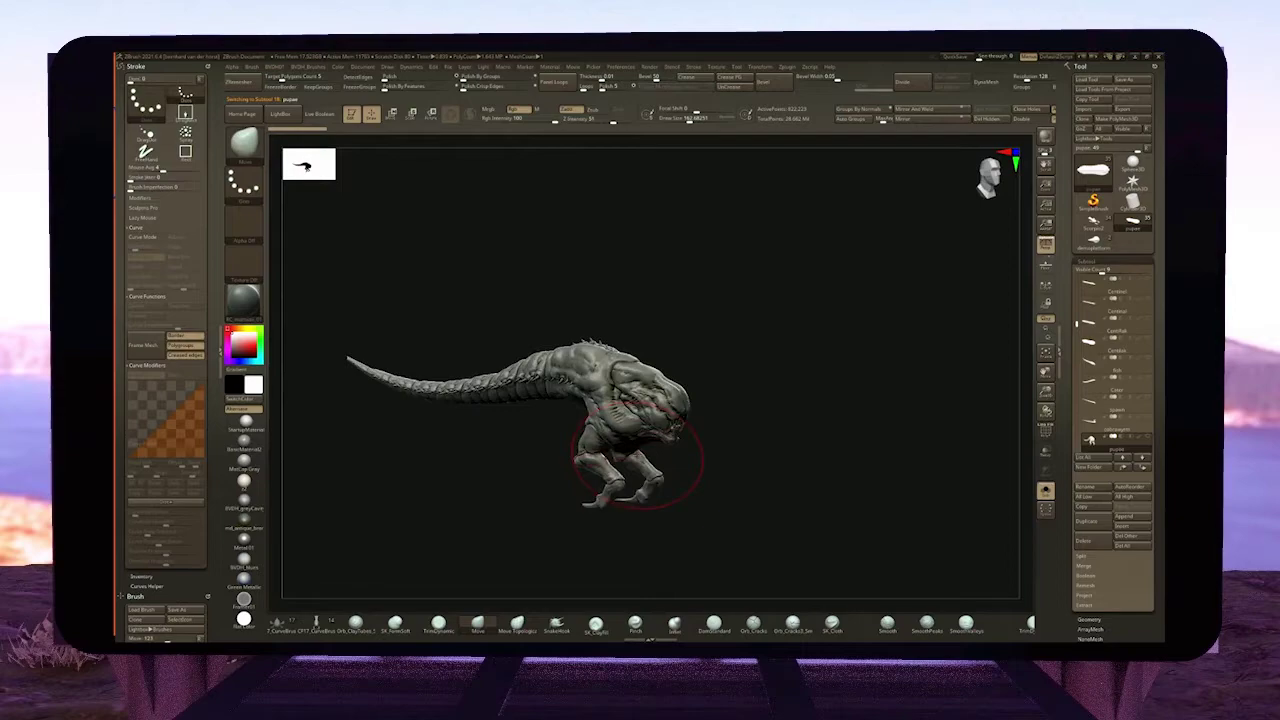
# Switch to the goat-horned worm subtool and examine its head and ribbed body from the side and front.
pyautogui.press('Down')
pyautogui.moveTo(543, 499)
pyautogui.keyDown('alt'); pyautogui.mouseDown(button='right')
pyautogui.moveTo(627, 408)
pyautogui.moveTo(796, 517)
pyautogui.mouseUp(button='right'); pyautogui.keyUp('alt')
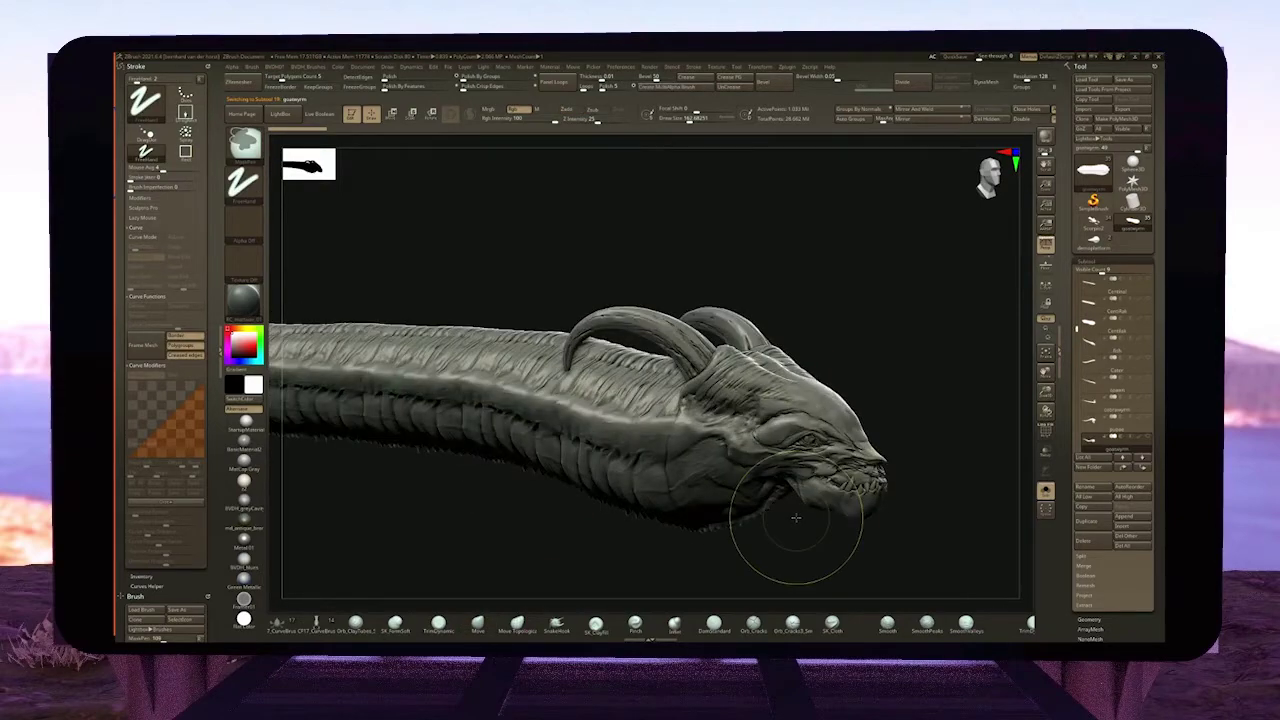
pyautogui.moveTo(791, 520); pyautogui.dragTo(757, 510)
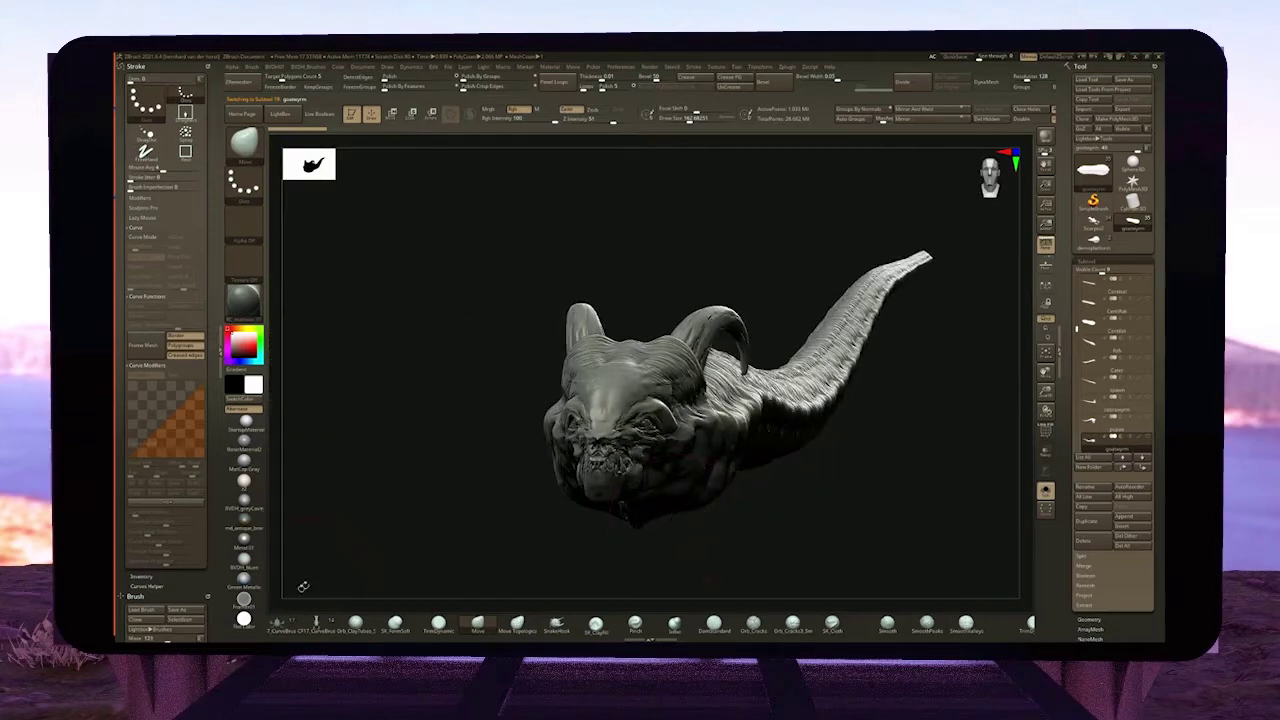
# Review the two creature curve-brush sets and locate the brush that matches the goat-horned worm.
pyautogui.click(316, 622)
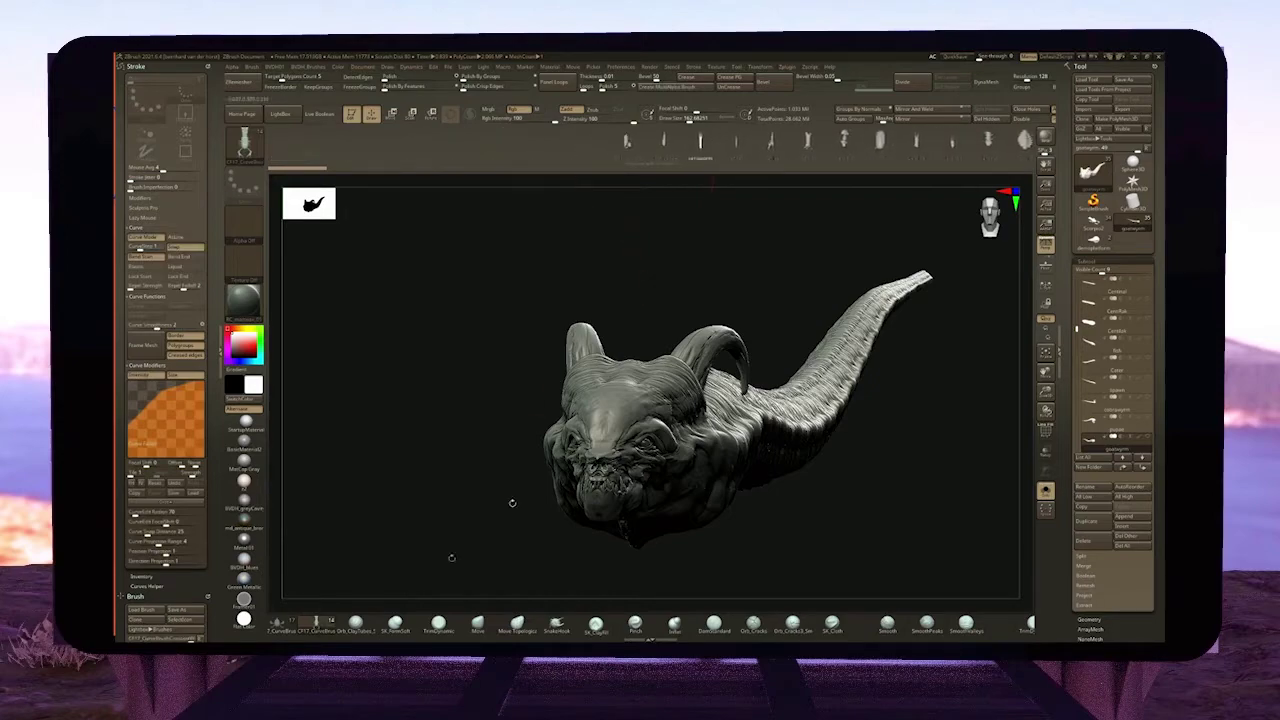
pyautogui.click(278, 623)
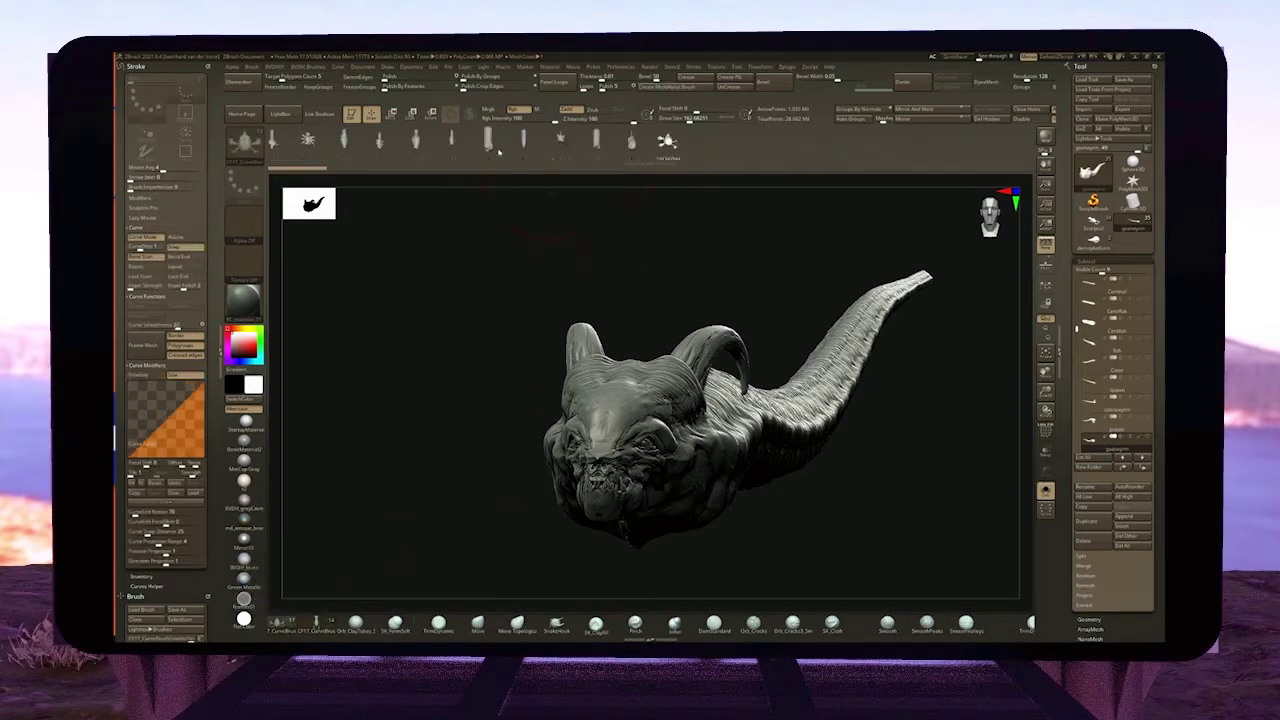
pyautogui.moveTo(322, 150); pyautogui.dragTo(606, 152)
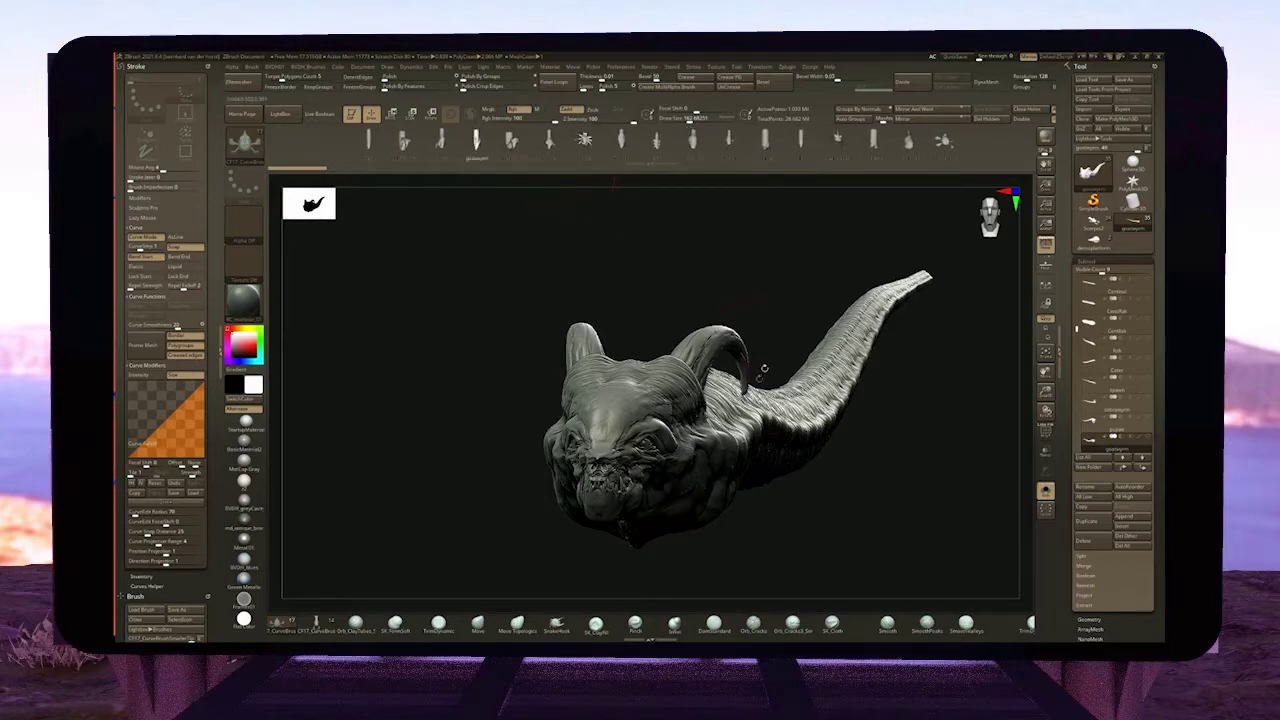
# Browse from the frilled, horned snake creature to the fanged, shell-backed one, inspecting each up close.
pyautogui.moveTo(740, 385); pyautogui.dragTo(678, 425, button='right')
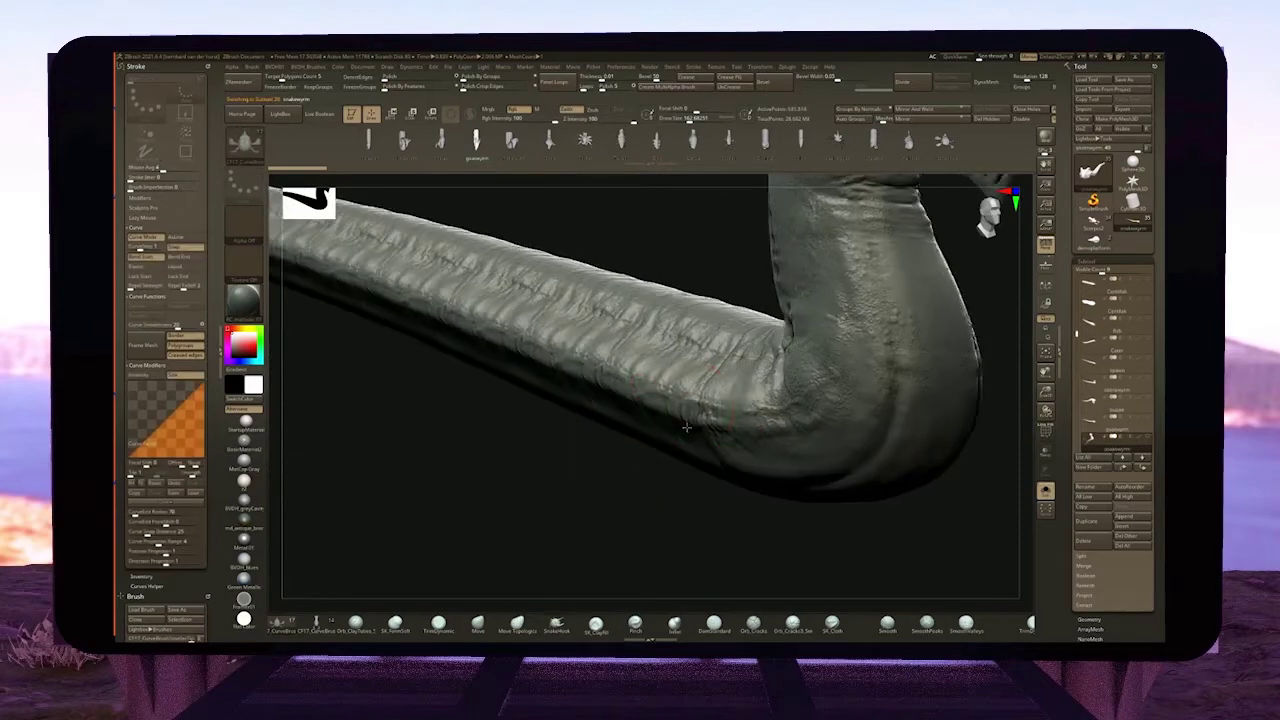
pyautogui.moveTo(610, 390); pyautogui.dragTo(635, 358, button='right')
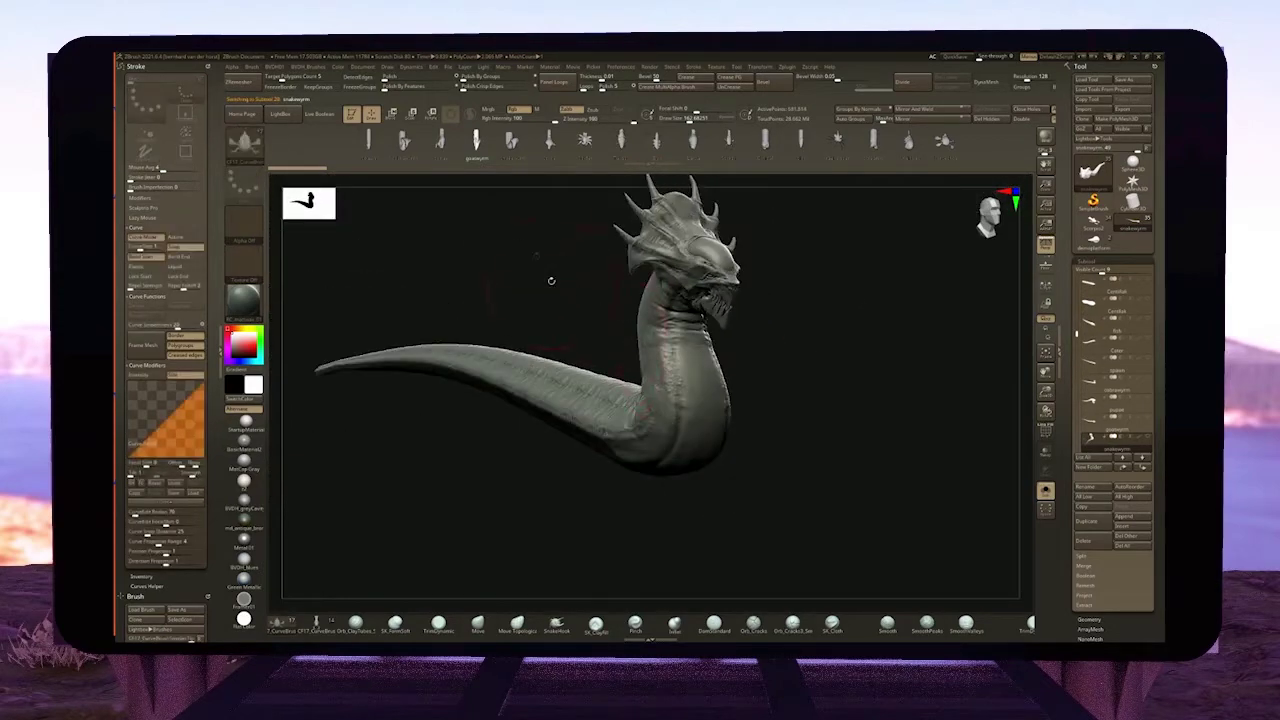
pyautogui.moveTo(765, 454); pyautogui.dragTo(736, 362, button='right')
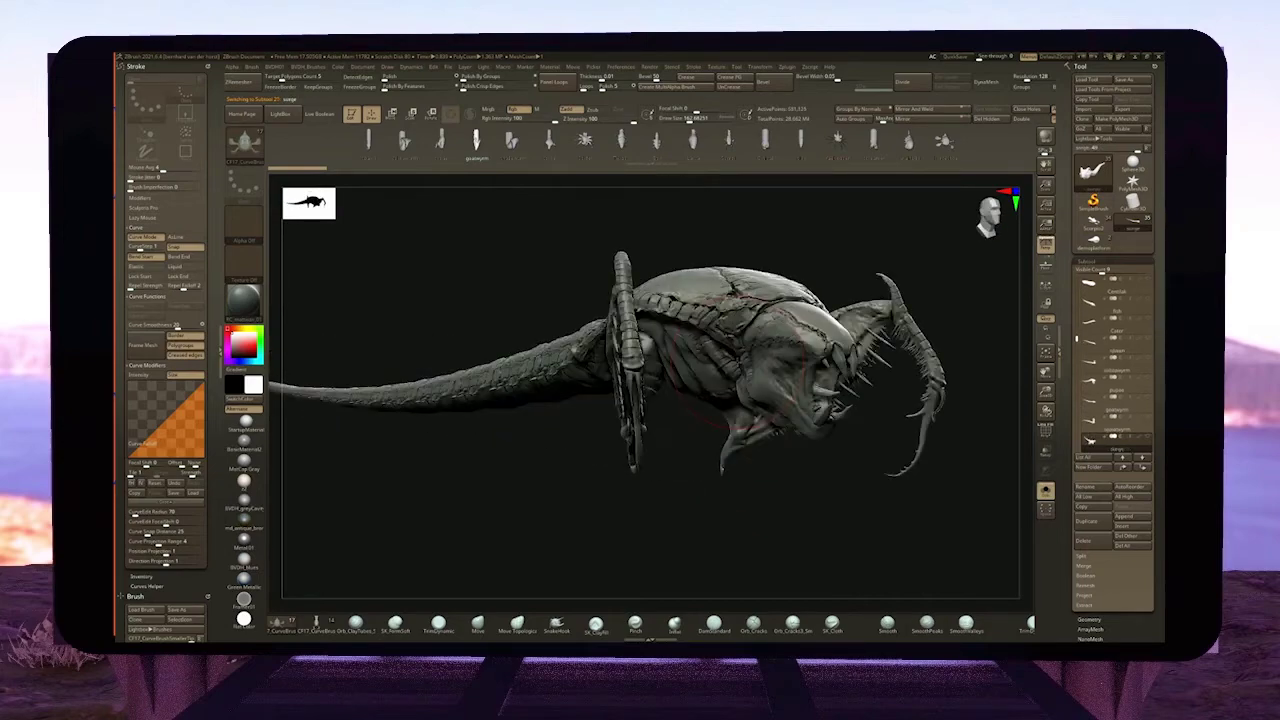
pyautogui.moveTo(740, 368); pyautogui.dragTo(762, 390, button='right')
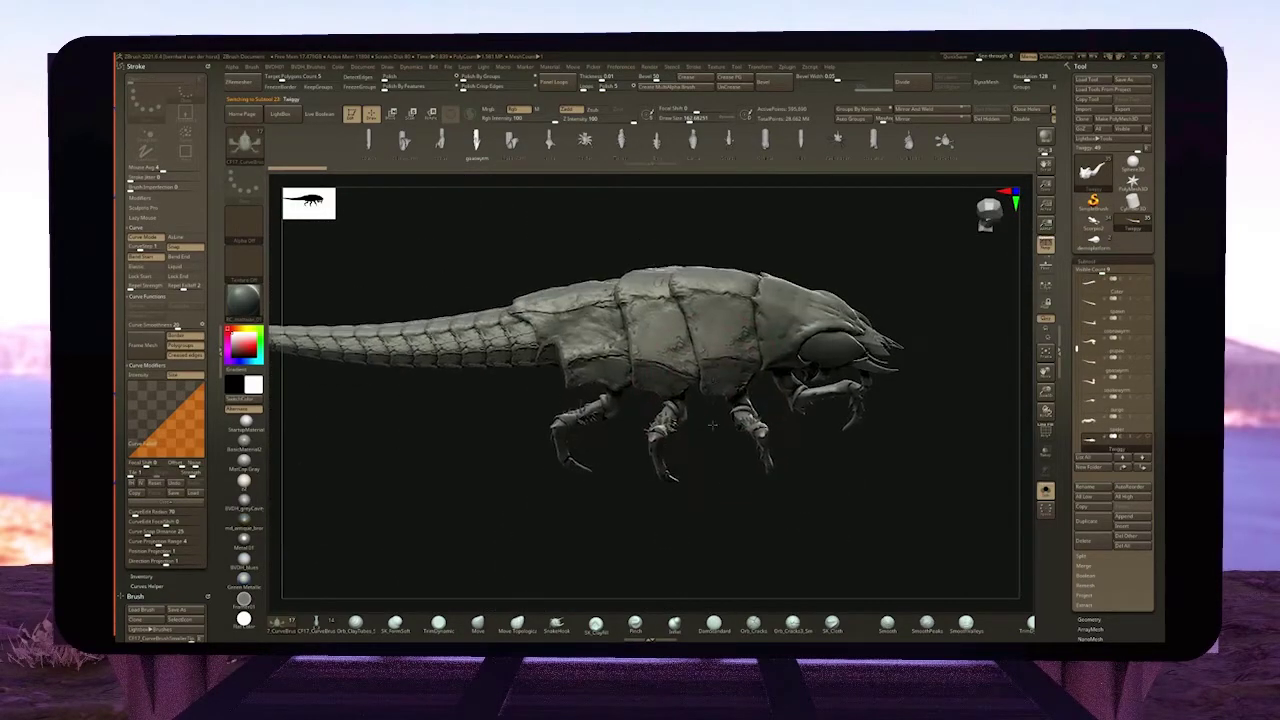
# Examine the underside, legs and front of the long-tailed insect with the segmented shell.
pyautogui.moveTo(712, 425); pyautogui.dragTo(712, 275)
pyautogui.keyDown('ctrl'); pyautogui.moveTo(714, 237); pyautogui.dragTo(714, 330, button='right'); pyautogui.keyUp('ctrl')
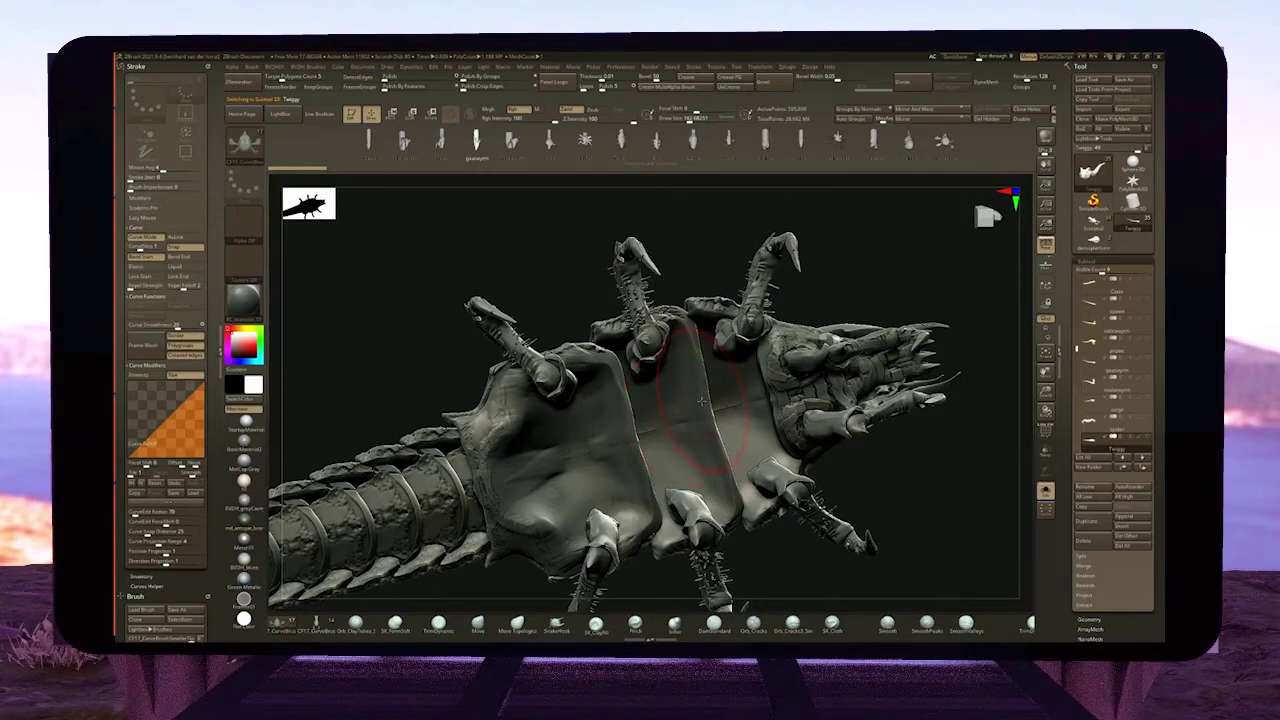
pyautogui.moveTo(701, 401)
pyautogui.mouseDown(button='right')
pyautogui.moveTo(712, 495)
pyautogui.moveTo(715, 440)
pyautogui.moveTo(680, 484)
pyautogui.moveTo(765, 510)
pyautogui.moveTo(774, 466)
pyautogui.moveTo(590, 420)
pyautogui.moveTo(701, 490)
pyautogui.mouseUp(button='right')
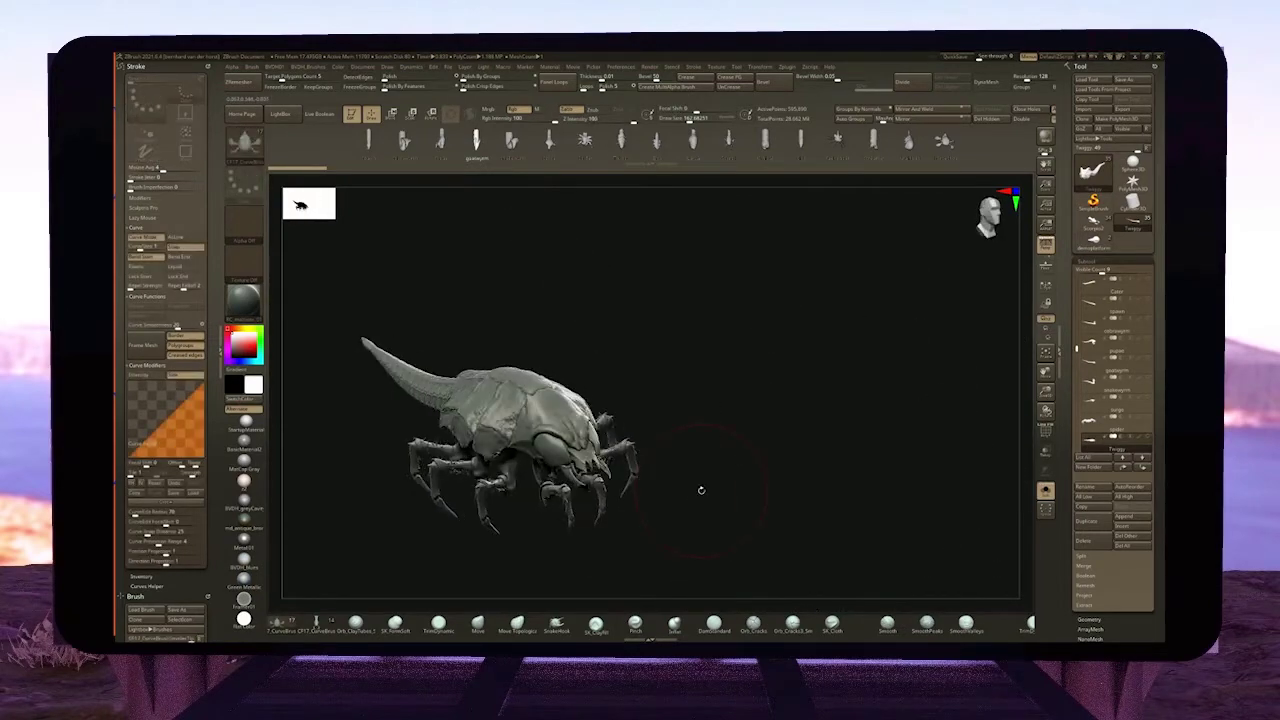
# Switch to the spiky-tailed bug subtool and inspect its split back plates from above.
pyautogui.press('Down')
pyautogui.keyDown('alt'); pyautogui.moveTo(661, 404); pyautogui.dragTo(703, 450, button='right'); pyautogui.keyUp('alt')
pyautogui.moveTo(703, 450)
pyautogui.mouseDown(button='right')
pyautogui.moveTo(650, 540)
pyautogui.moveTo(732, 551)
pyautogui.moveTo(690, 460)
pyautogui.moveTo(600, 500)
pyautogui.moveTo(536, 451)
pyautogui.moveTo(727, 459)
pyautogui.moveTo(660, 402)
pyautogui.mouseUp(button='right')
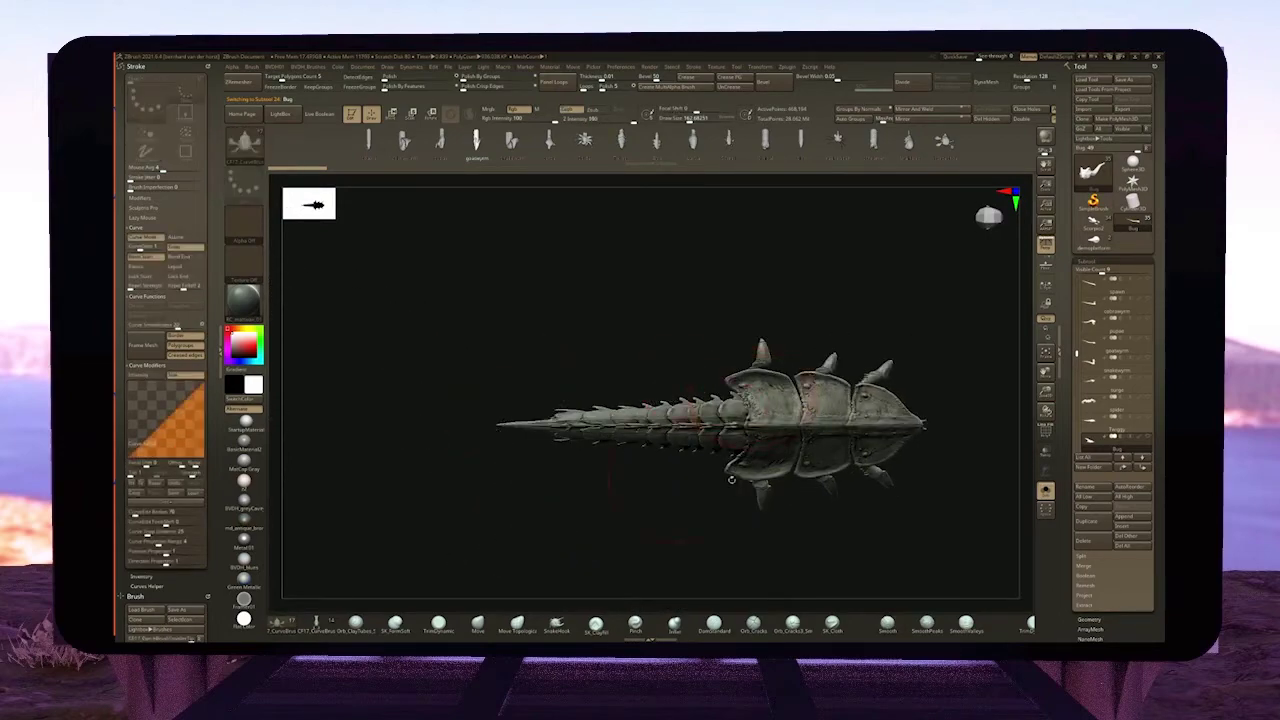
pyautogui.moveTo(731, 480)
pyautogui.keyDown('ctrl'); pyautogui.mouseDown(button='right')
pyautogui.moveTo(645, 455)
pyautogui.moveTo(628, 498)
pyautogui.moveTo(613, 479)
pyautogui.mouseUp(button='right'); pyautogui.keyUp('ctrl')
pyautogui.moveTo(776, 367); pyautogui.dragTo(772, 392, button='right')
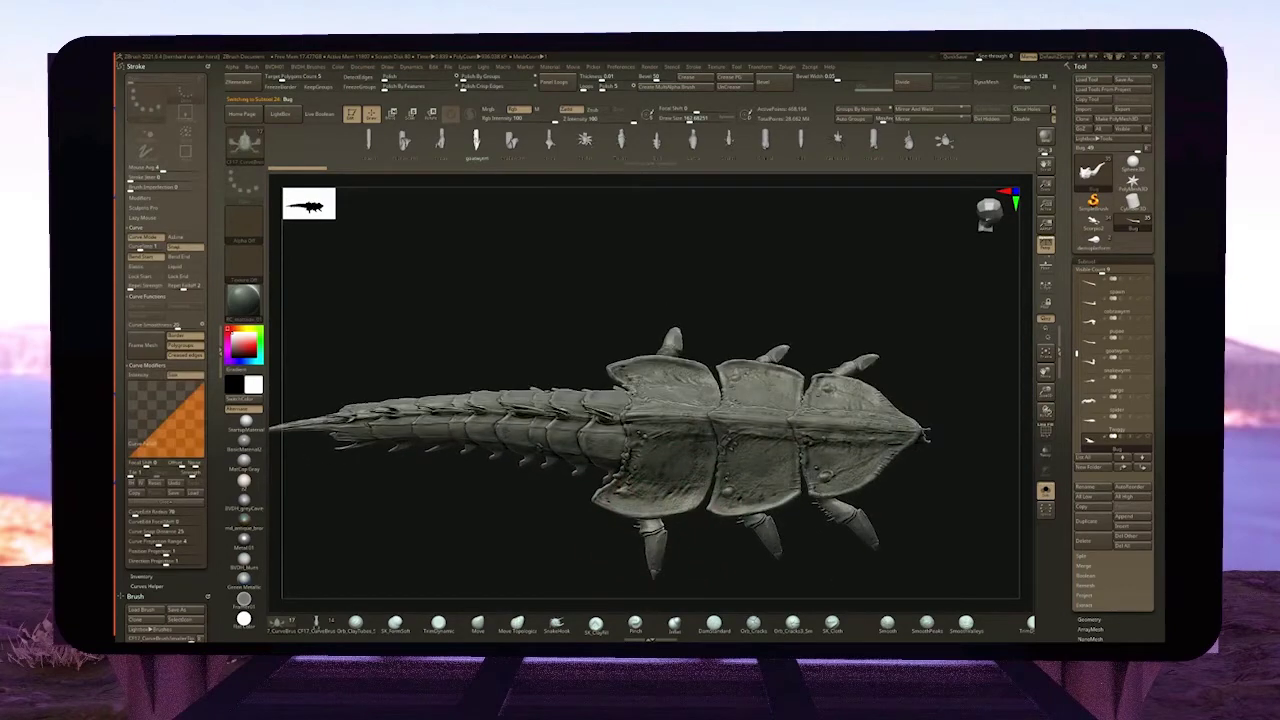
# Browse from the wrinkled, long-tailed larva to the scorpion-like creature and examine its head and spined limbs.
pyautogui.press('Down')
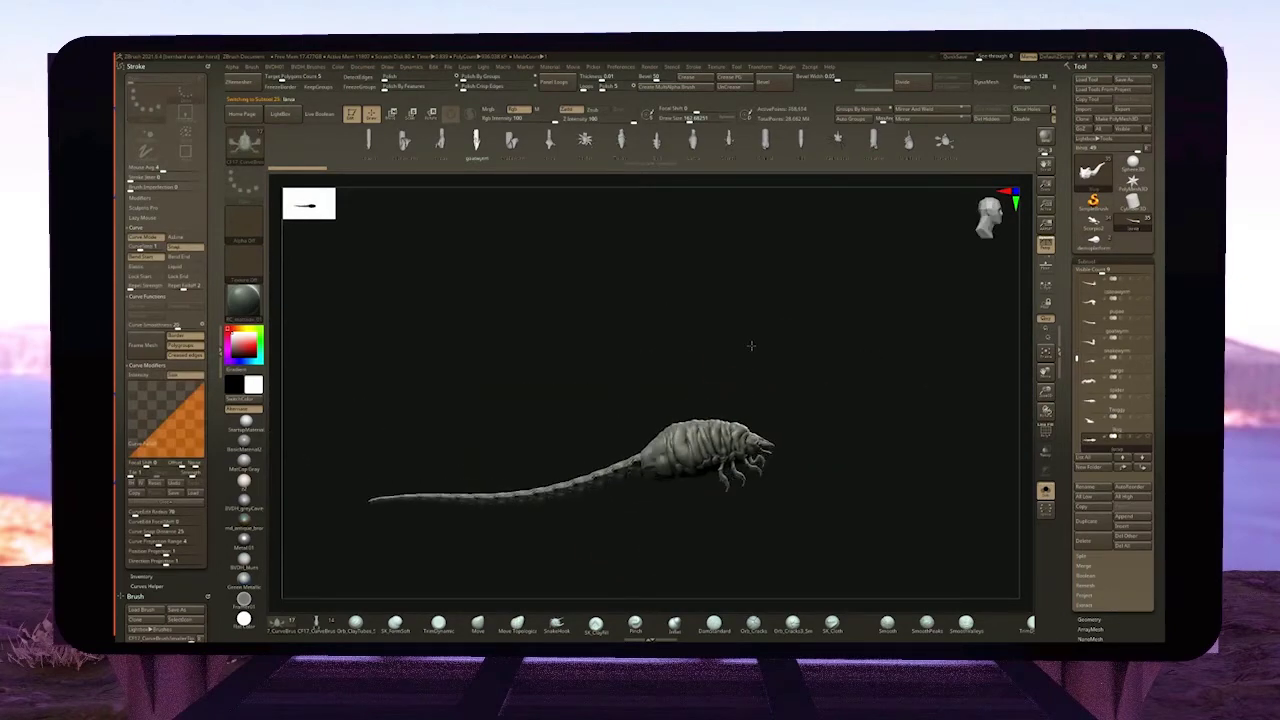
pyautogui.moveTo(751, 346); pyautogui.dragTo(751, 343, button='right')
pyautogui.moveTo(785, 447)
pyautogui.keyDown('ctrl'); pyautogui.mouseDown(button='right')
pyautogui.moveTo(706, 415)
pyautogui.moveTo(666, 443)
pyautogui.moveTo(674, 428)
pyautogui.moveTo(626, 456)
pyautogui.moveTo(520, 590)
pyautogui.mouseUp(button='right'); pyautogui.keyUp('ctrl')
pyautogui.keyDown('ctrl'); pyautogui.moveTo(520, 590); pyautogui.dragTo(450, 525, button='right'); pyautogui.keyUp('ctrl')
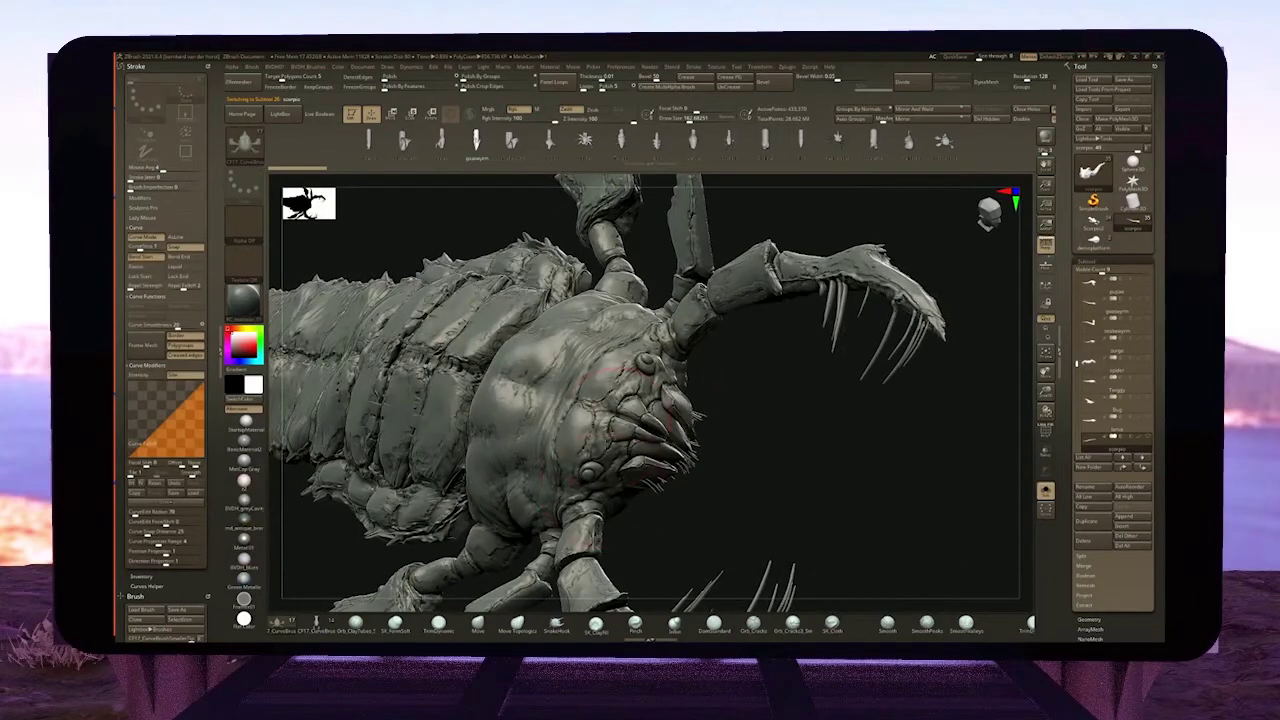
pyautogui.moveTo(608, 438); pyautogui.dragTo(711, 444, button='right')
pyautogui.moveTo(629, 402)
pyautogui.mouseDown(button='right')
pyautogui.moveTo(634, 523)
pyautogui.moveTo(423, 386)
pyautogui.moveTo(651, 234)
pyautogui.moveTo(660, 250)
pyautogui.moveTo(620, 300)
pyautogui.moveTo(540, 320)
pyautogui.moveTo(520, 310)
pyautogui.moveTo(580, 330)
pyautogui.moveTo(720, 290)
pyautogui.moveTo(482, 278)
pyautogui.moveTo(591, 360)
pyautogui.mouseUp(button='right')
# Browse the subtools from the spiky-mouthed worm to the scaly worm with the tentacled mouth, viewing each.
pyautogui.press('Down')
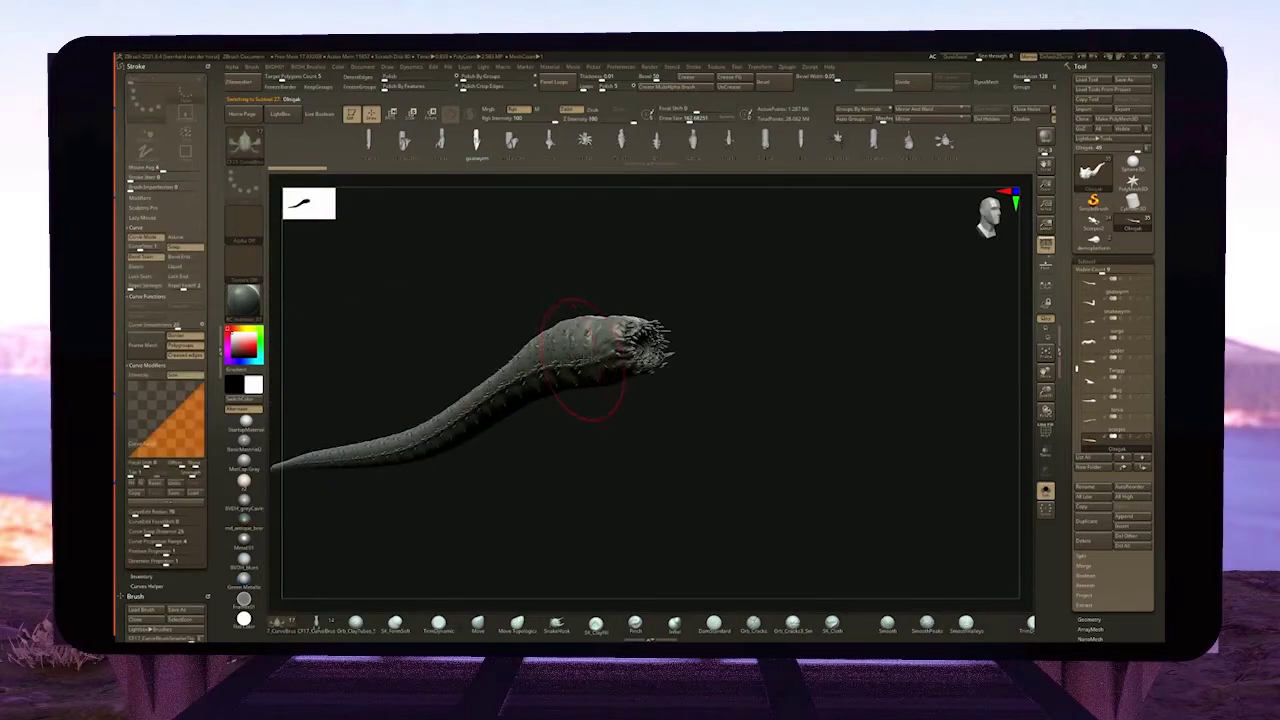
pyautogui.press('Down')
pyautogui.moveTo(717, 334); pyautogui.dragTo(860, 350, button='right')
pyautogui.press('Down')
pyautogui.moveTo(720, 370); pyautogui.dragTo(686, 496, button='right')
pyautogui.press('Down')
pyautogui.moveTo(720, 437); pyautogui.dragTo(611, 426, button='right')
pyautogui.keyDown('ctrl'); pyautogui.moveTo(740, 395); pyautogui.dragTo(780, 477, button='right'); pyautogui.keyUp('ctrl')
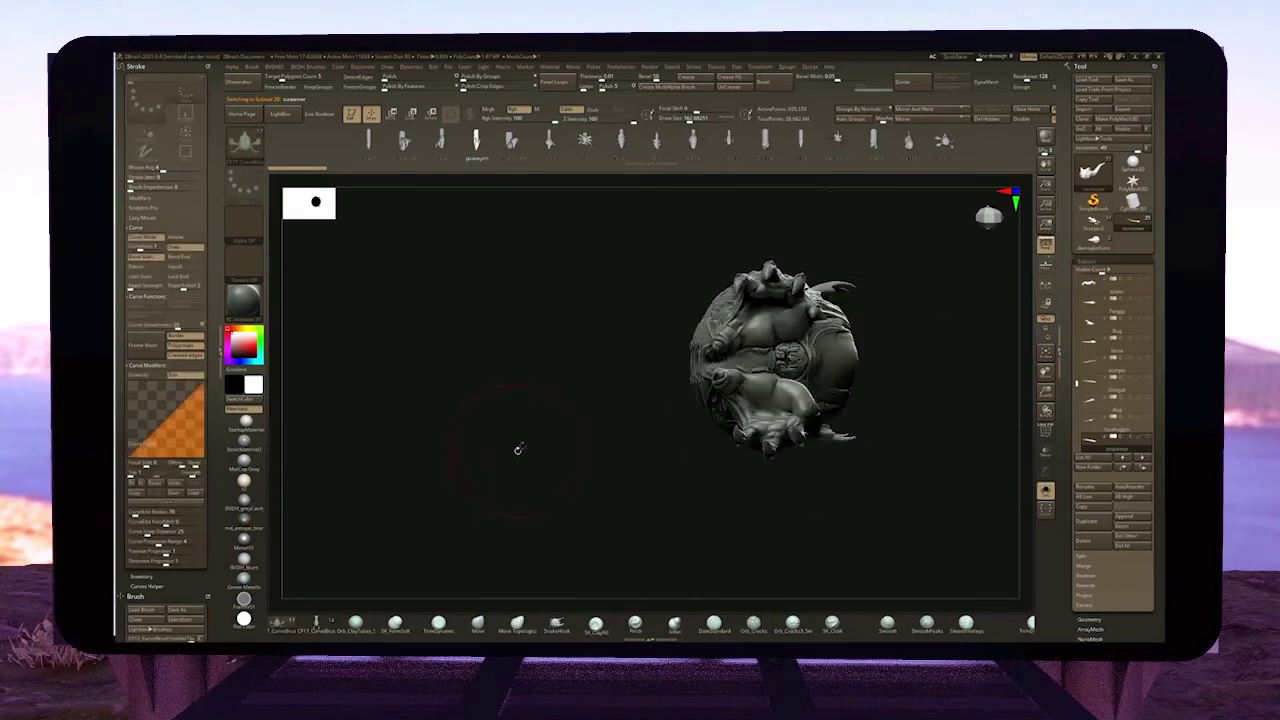
# Inspect the scaly worm from the side and move on to the bulky, stubby-legged grub to view its folds.
pyautogui.moveTo(517, 449)
pyautogui.mouseDown(button='right')
pyautogui.moveTo(583, 387)
pyautogui.moveTo(675, 440)
pyautogui.moveTo(758, 465)
pyautogui.moveTo(737, 500)
pyautogui.mouseUp(button='right')
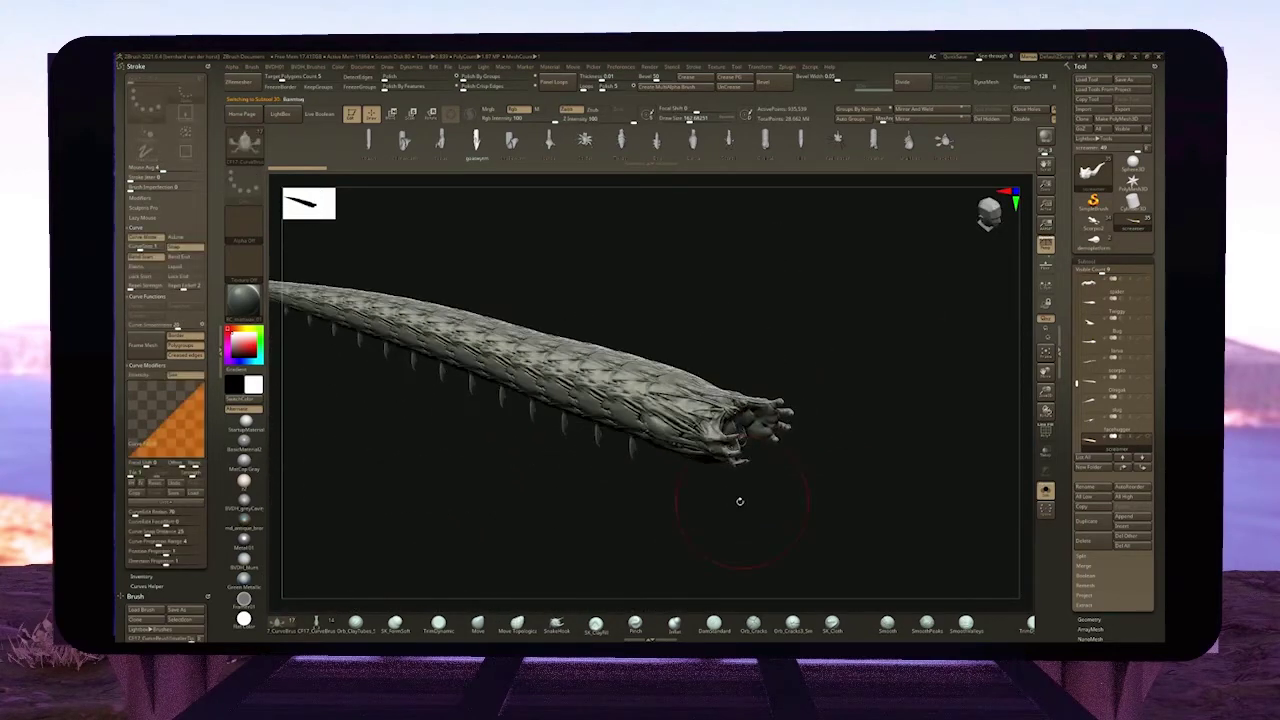
pyautogui.hotkey('alt', 'Down')
pyautogui.moveTo(797, 437)
pyautogui.mouseDown(button='right')
pyautogui.moveTo(677, 430)
pyautogui.moveTo(745, 438)
pyautogui.moveTo(690, 402)
pyautogui.moveTo(612, 408)
pyautogui.moveTo(685, 425)
pyautogui.mouseUp(button='right')
pyautogui.moveTo(685, 425)
pyautogui.keyDown('alt'); pyautogui.mouseDown(button='right')
pyautogui.moveTo(490, 455)
pyautogui.moveTo(651, 400)
pyautogui.moveTo(708, 340)
pyautogui.moveTo(600, 286)
pyautogui.moveTo(586, 429)
pyautogui.moveTo(735, 485)
pyautogui.mouseUp(button='right'); pyautogui.keyUp('alt')
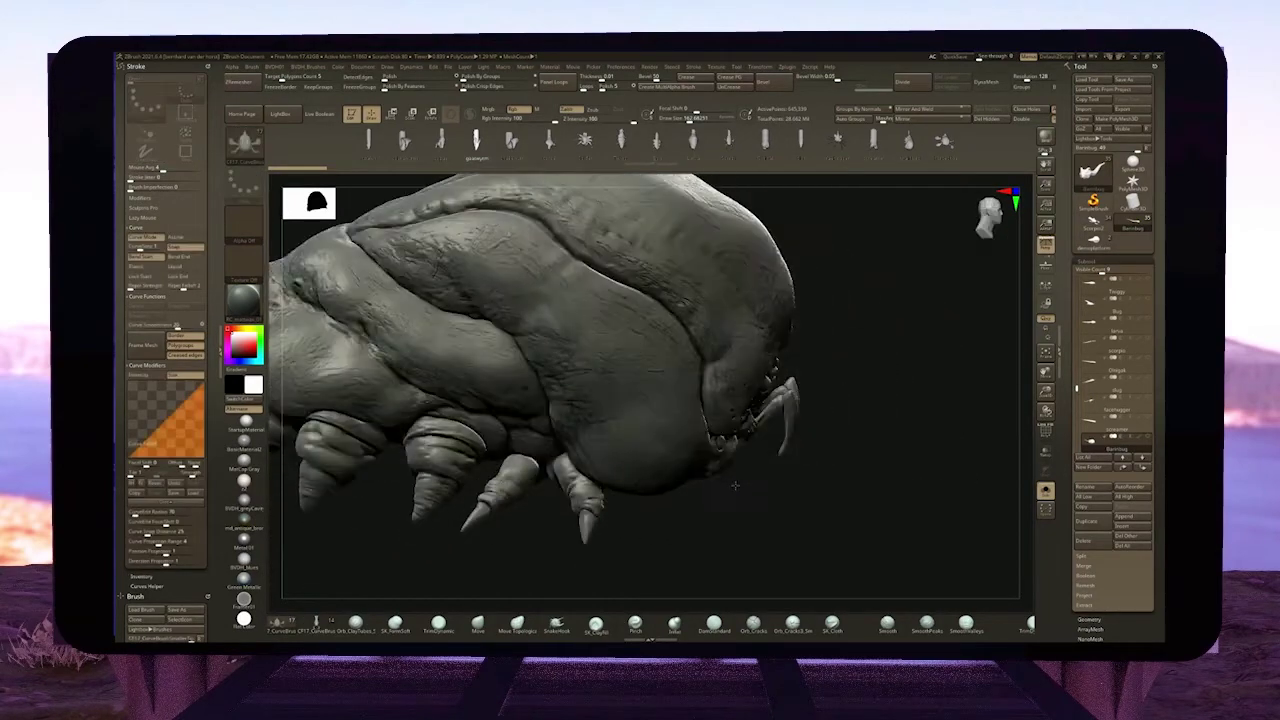
# Browse the subtools past the plated creature with broad spiked limbs to the pincered scorpion with the fanned tail.
pyautogui.press('Down')
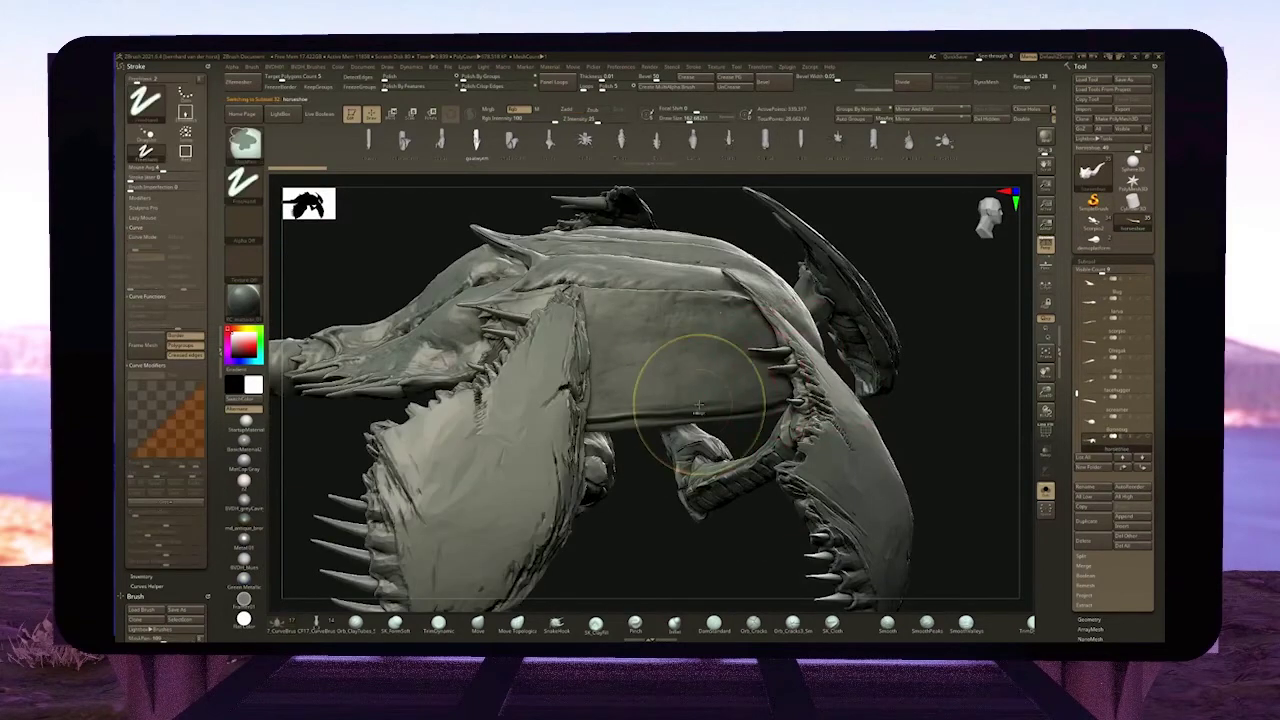
pyautogui.moveTo(700, 400)
pyautogui.keyDown('ctrl'); pyautogui.mouseDown(button='right')
pyautogui.moveTo(664, 464)
pyautogui.moveTo(651, 397)
pyautogui.moveTo(651, 471)
pyautogui.moveTo(880, 476)
pyautogui.moveTo(749, 471)
pyautogui.moveTo(766, 472)
pyautogui.moveTo(790, 400)
pyautogui.moveTo(760, 484)
pyautogui.moveTo(760, 440)
pyautogui.moveTo(705, 395)
pyautogui.mouseUp(button='right'); pyautogui.keyUp('ctrl')
pyautogui.press('Down')
pyautogui.press('Down')
pyautogui.press('Down')
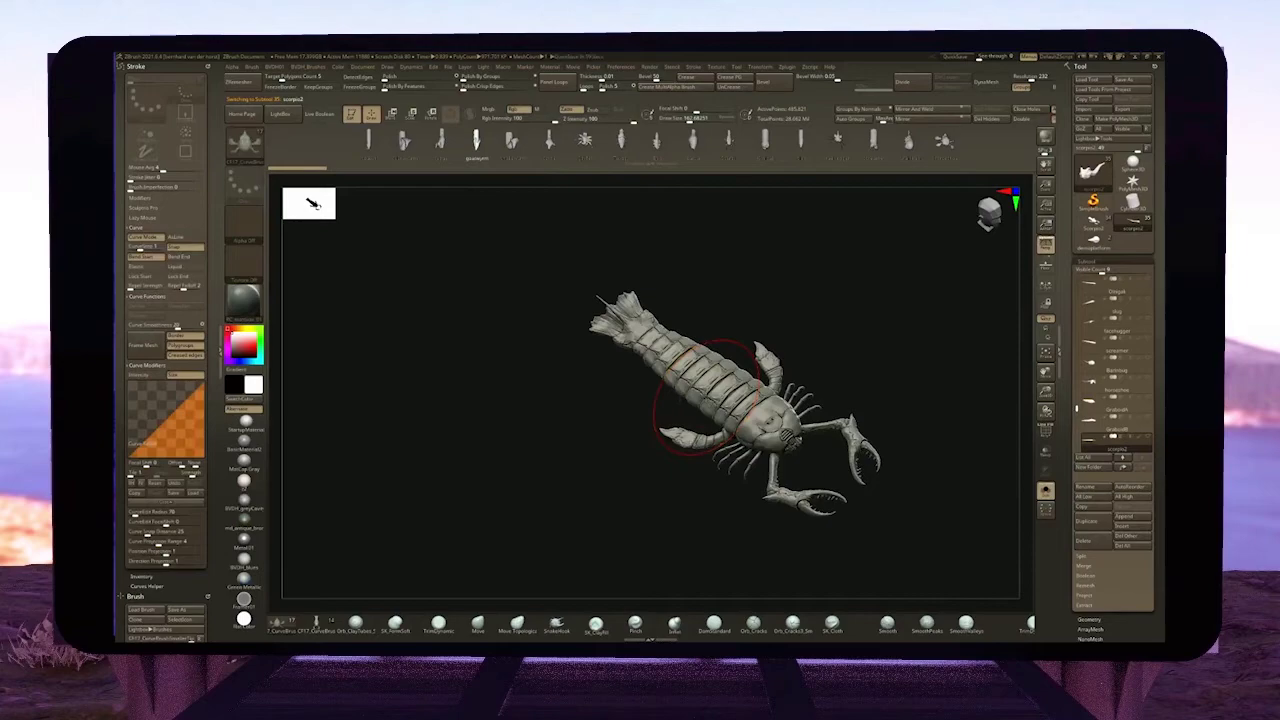